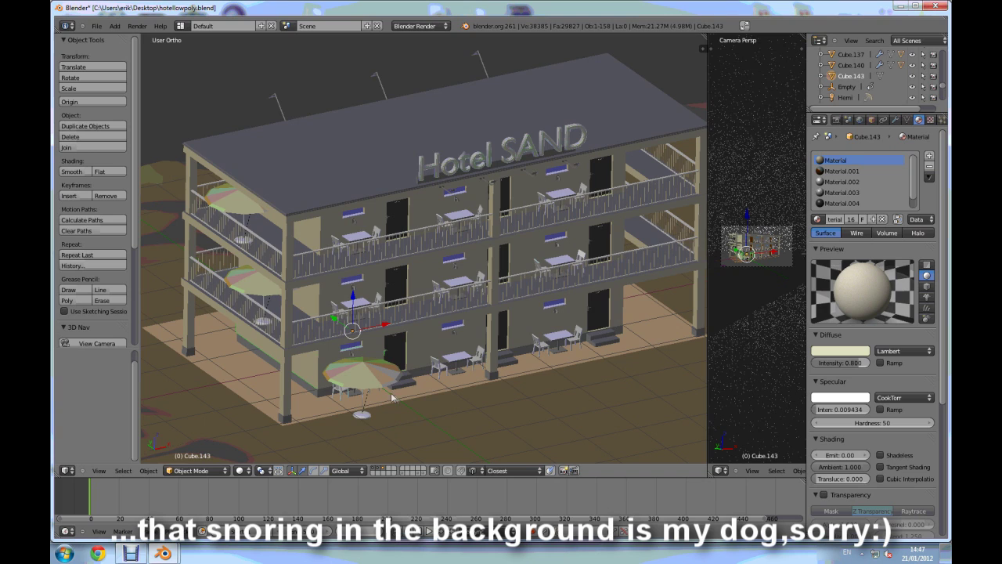
# - Examine the finished hotel model and its single-room module with the window and door openings
pyautogui.moveTo(416, 400); pyautogui.dragTo(419, 398, button='middle')
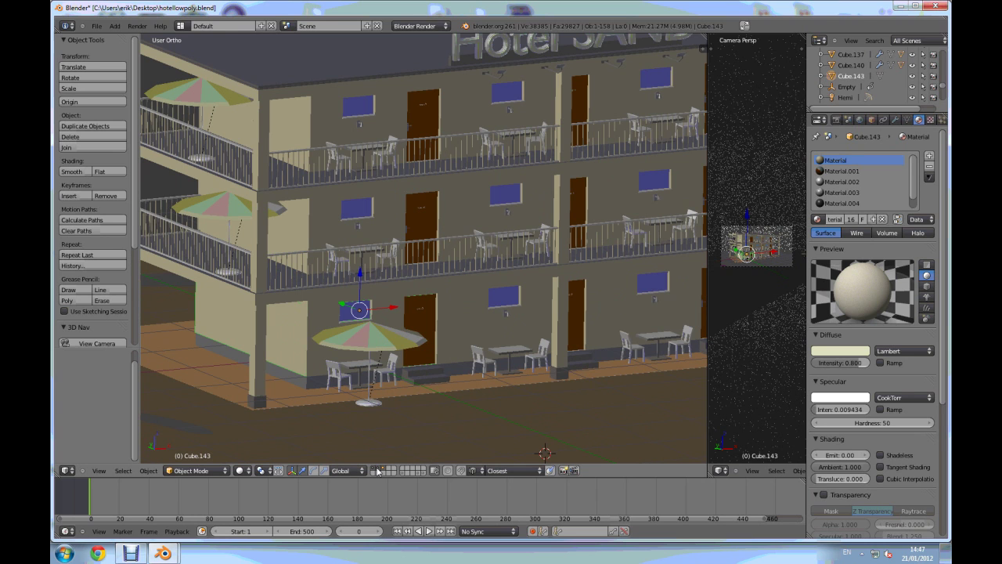
pyautogui.click(378, 470)
pyautogui.click(383, 469)
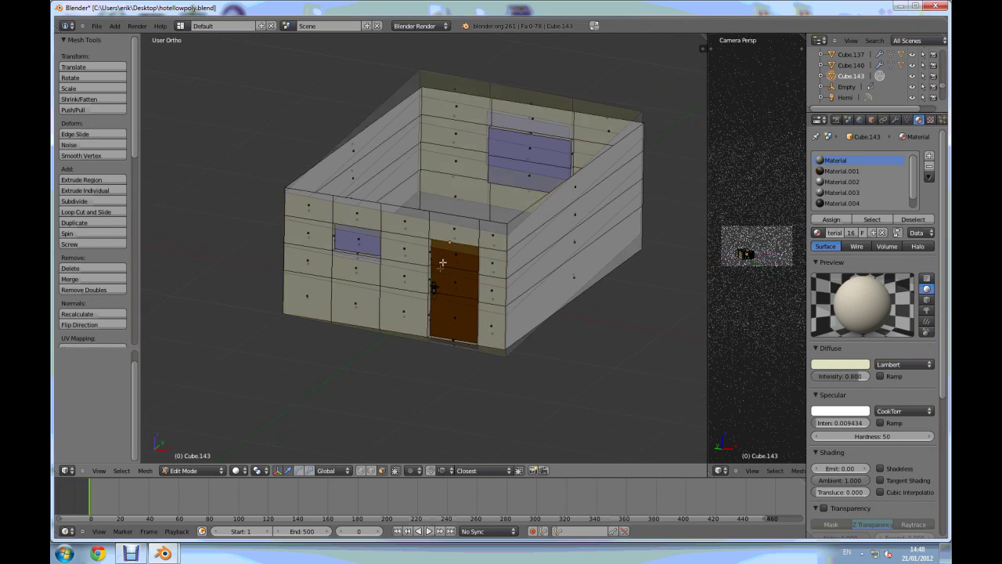
pyautogui.scroll(1, 502, 184)
pyautogui.scroll(-1, 502, 184)
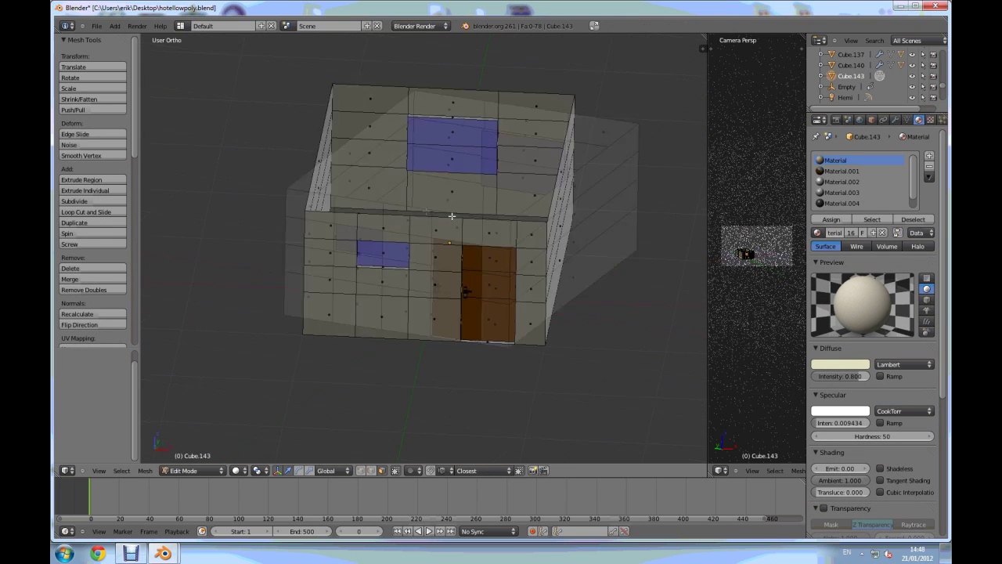
pyautogui.scroll(1, 444, 163)
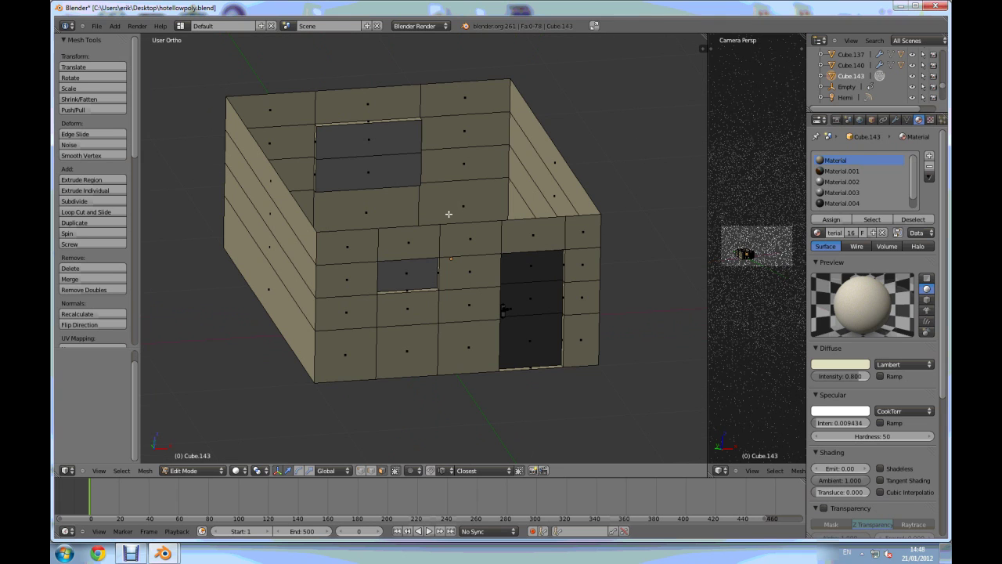
pyautogui.press('Tab')
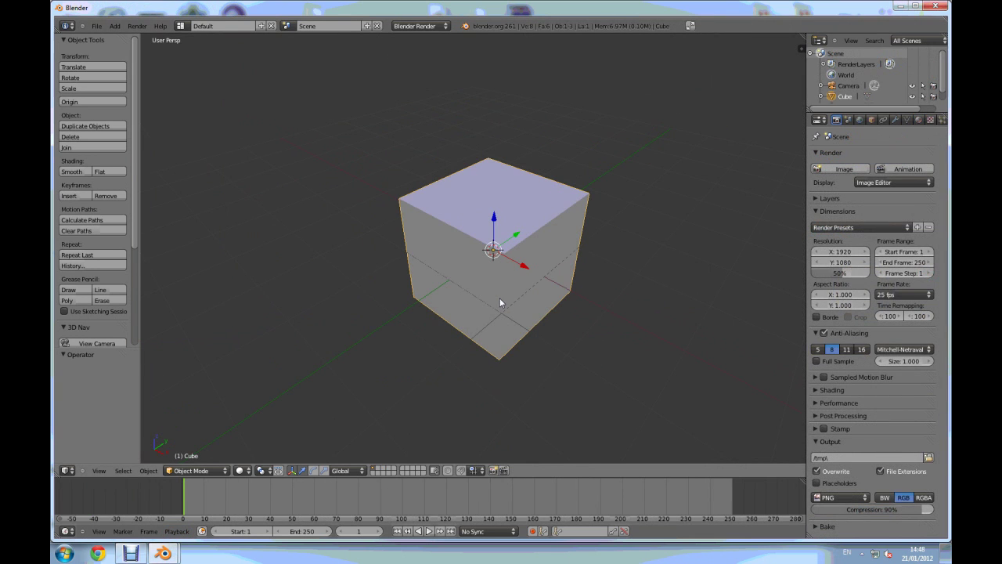
# - Move all of the default cube's geometry up 1 unit along Z in the front orthographic view
pyautogui.press('KP_1')
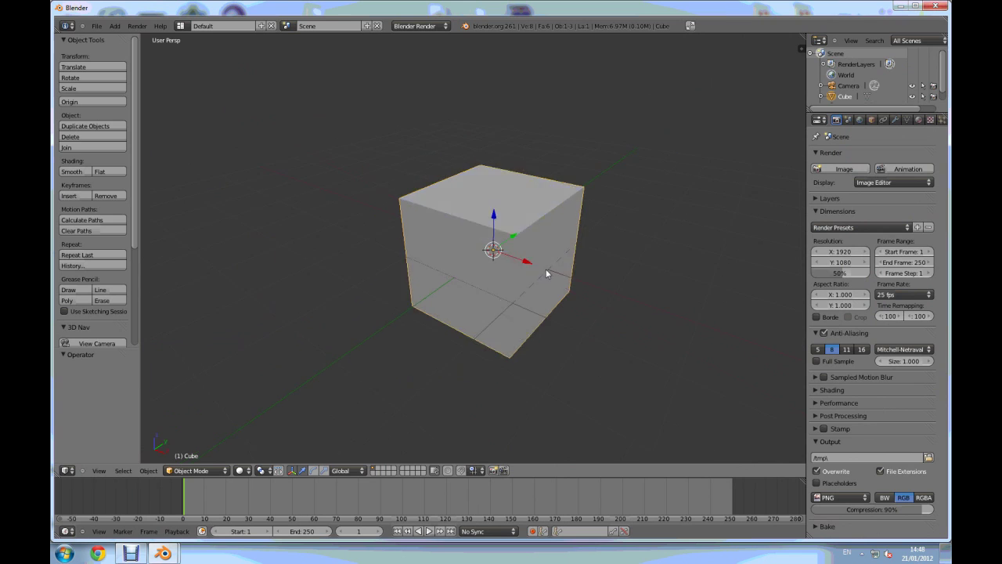
pyautogui.press('KP_5')
pyautogui.scroll(3, 568, 231)
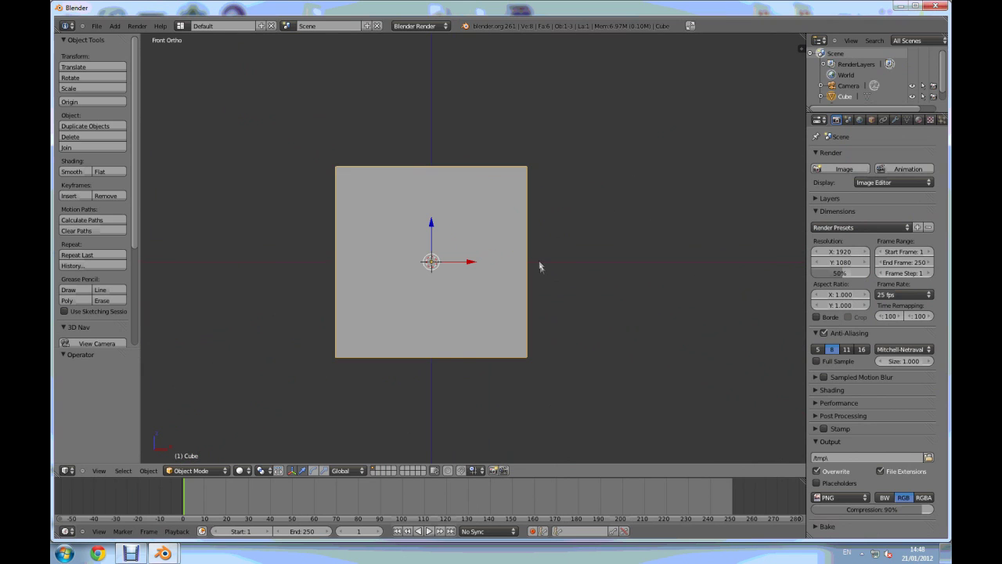
pyautogui.press('Tab')
pyautogui.press('z')
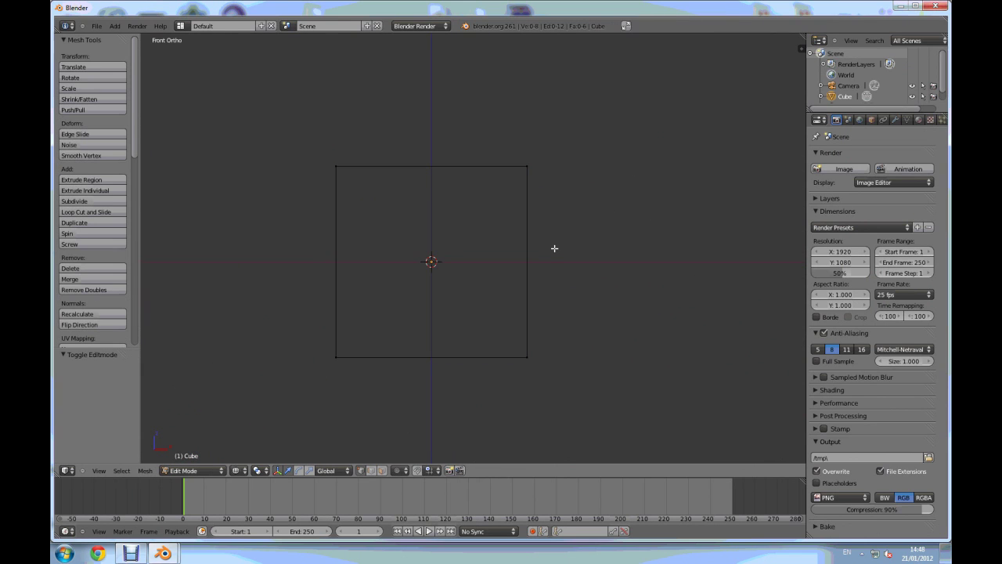
pyautogui.press('a')
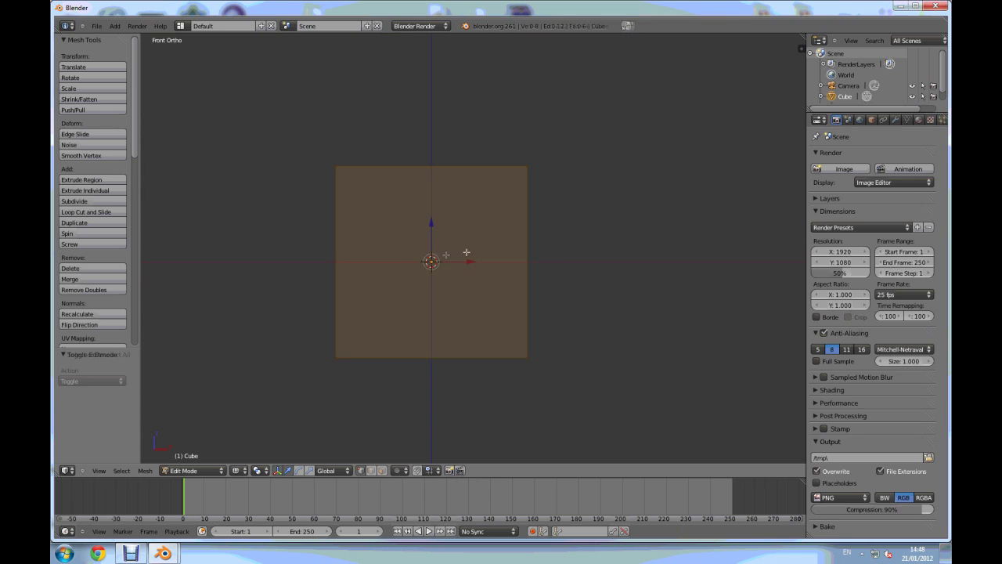
pyautogui.moveTo(434, 226); pyautogui.dragTo(435, 127)
pyautogui.scroll(-2, 433, 281)
pyautogui.scroll(3, 434, 246)
pyautogui.scroll(-3, 439, 311)
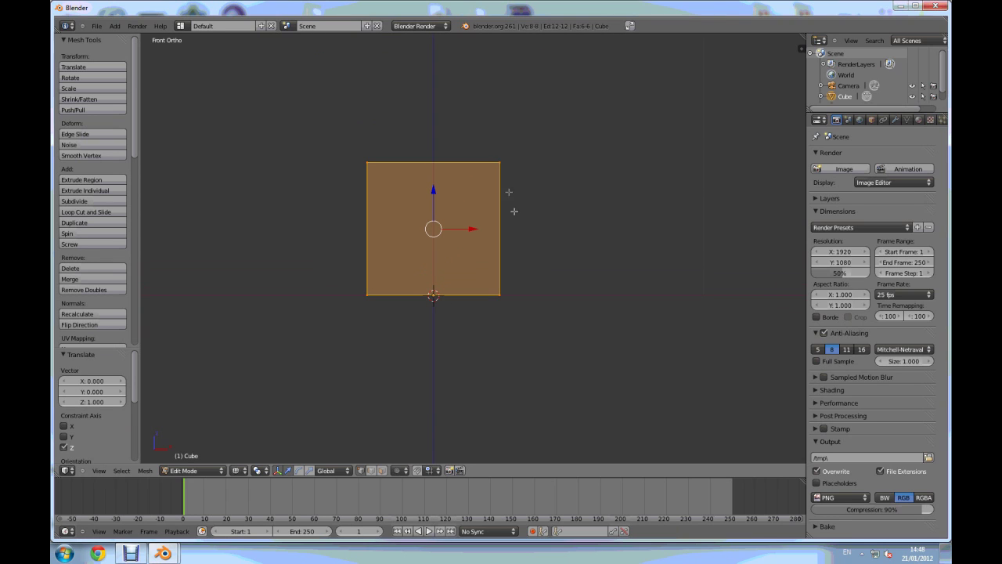
# - Lower the cube's four top vertices by 0.834 units along Z
pyautogui.press('a')
pyautogui.press('b')
pyautogui.moveTo(530, 139); pyautogui.dragTo(324, 202)
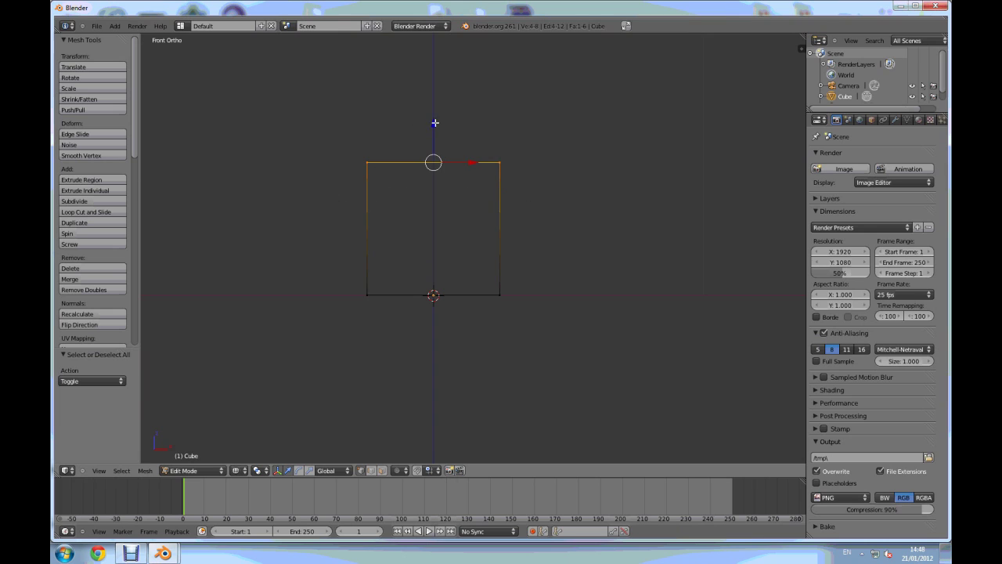
pyautogui.moveTo(434, 123); pyautogui.dragTo(429, 179)
pyautogui.moveTo(430, 180); pyautogui.dragTo(364, 321, button='middle')
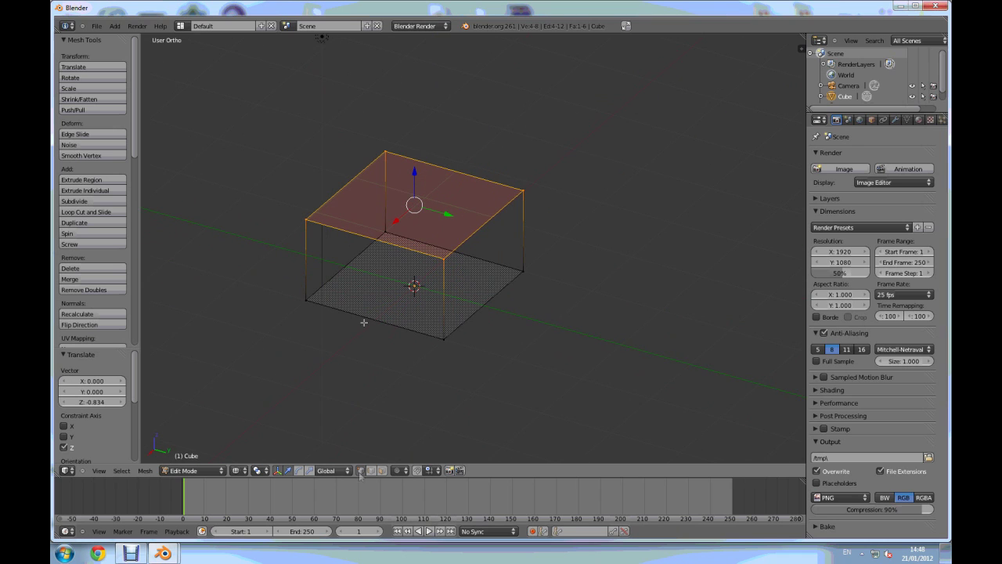
# - Move the box's end face 1 unit outward along Y to lengthen the room
pyautogui.click(384, 471)
pyautogui.rightClick(484, 276)
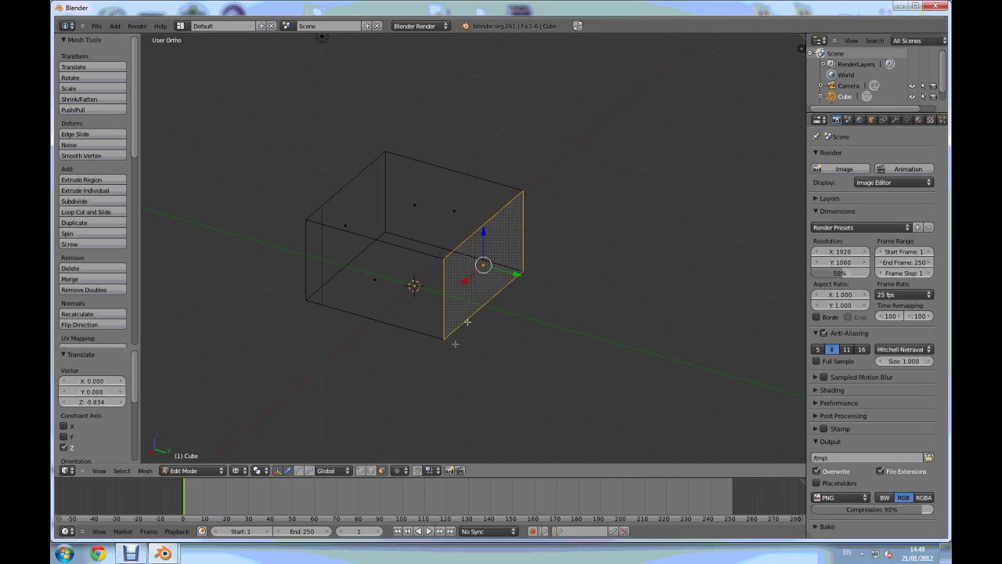
pyautogui.press('e')
pyautogui.click(555, 303)
pyautogui.moveTo(385, 367); pyautogui.dragTo(508, 352, button='middle')
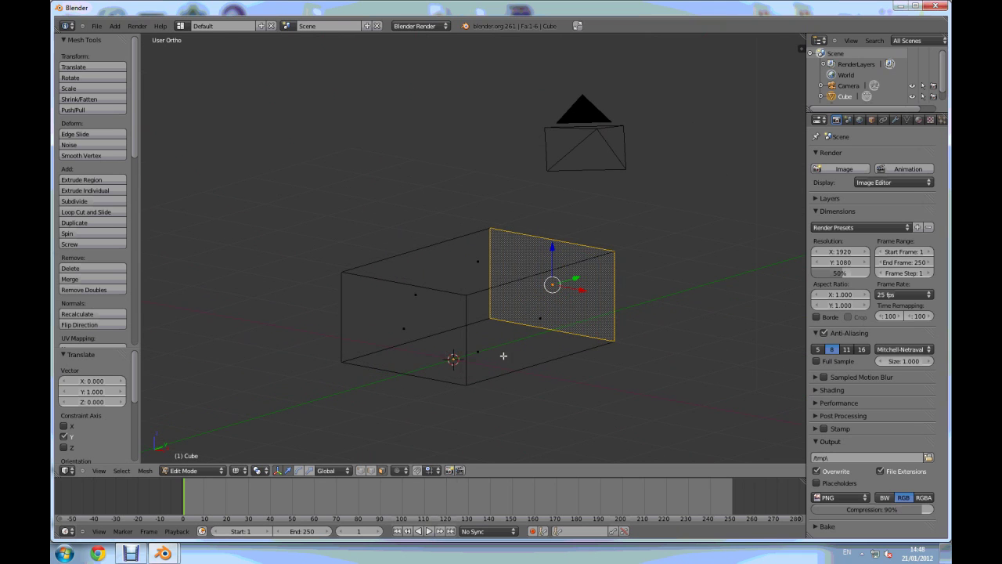
# - Delete the box's top and bottom faces, leaving only the four walls
pyautogui.press('z')
pyautogui.rightClick(477, 264)
pyautogui.moveTo(470, 306)
pyautogui.mouseDown(button='middle')
pyautogui.moveTo(451, 338)
pyautogui.moveTo(460, 305)
pyautogui.mouseUp(button='middle')
pyautogui.moveTo(477, 348); pyautogui.dragTo(486, 422, button='middle')
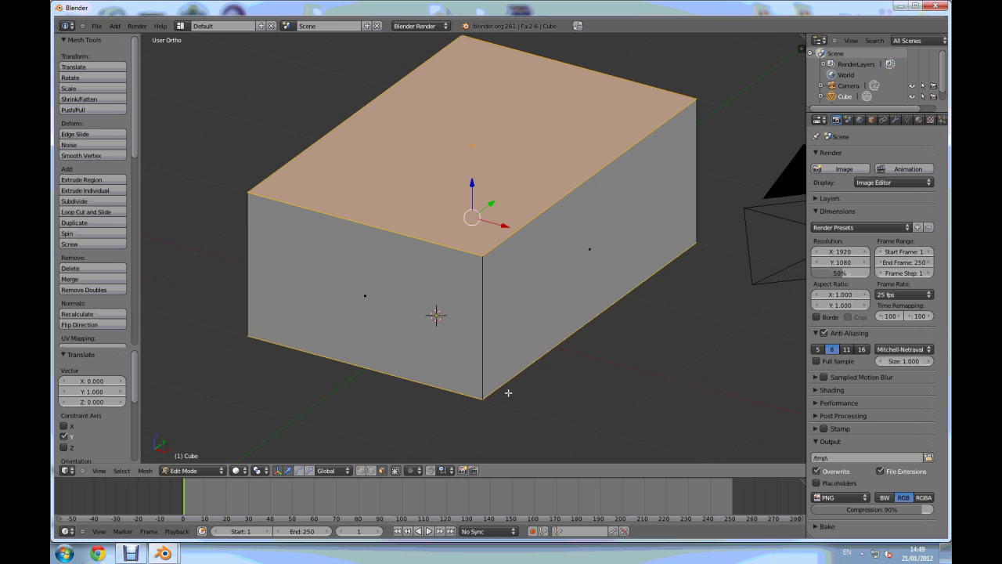
pyautogui.press('x')
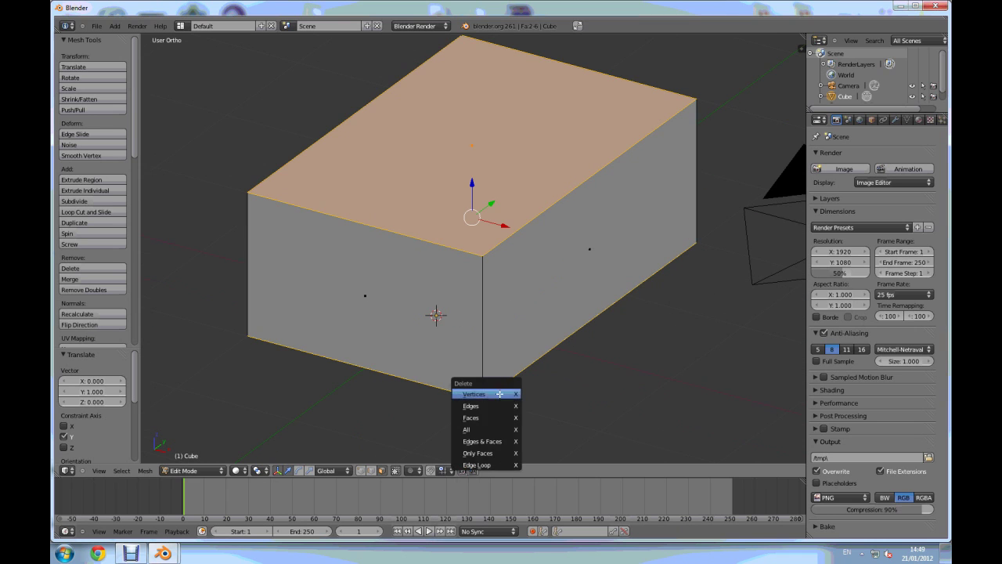
pyautogui.click(483, 418)
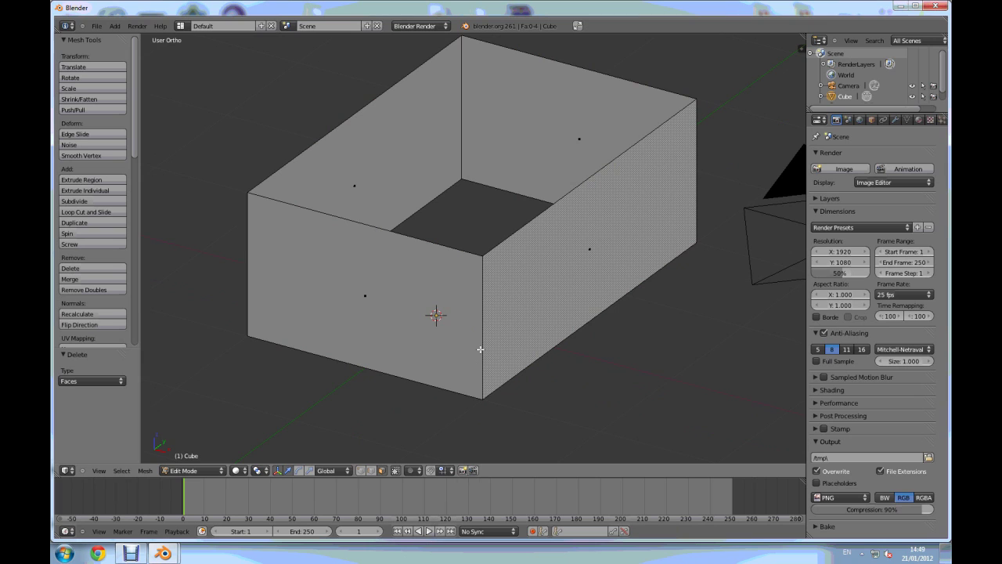
# - Add two horizontal loop cuts around the walls and scale them by 1.254 along Z
pyautogui.hotkey('ctrl', 'r')
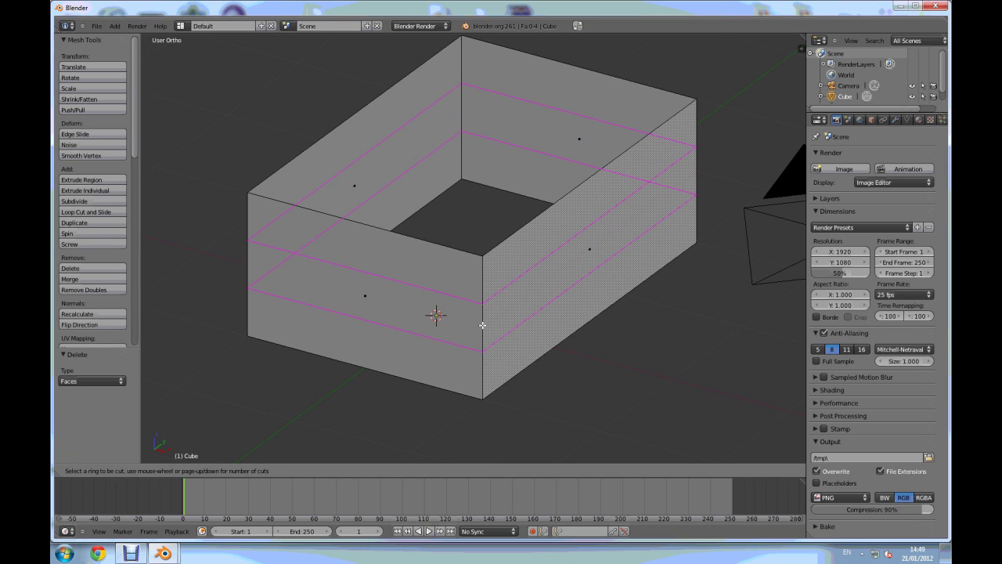
pyautogui.click(482, 325)
pyautogui.moveTo(484, 374); pyautogui.dragTo(481, 365, button='middle')
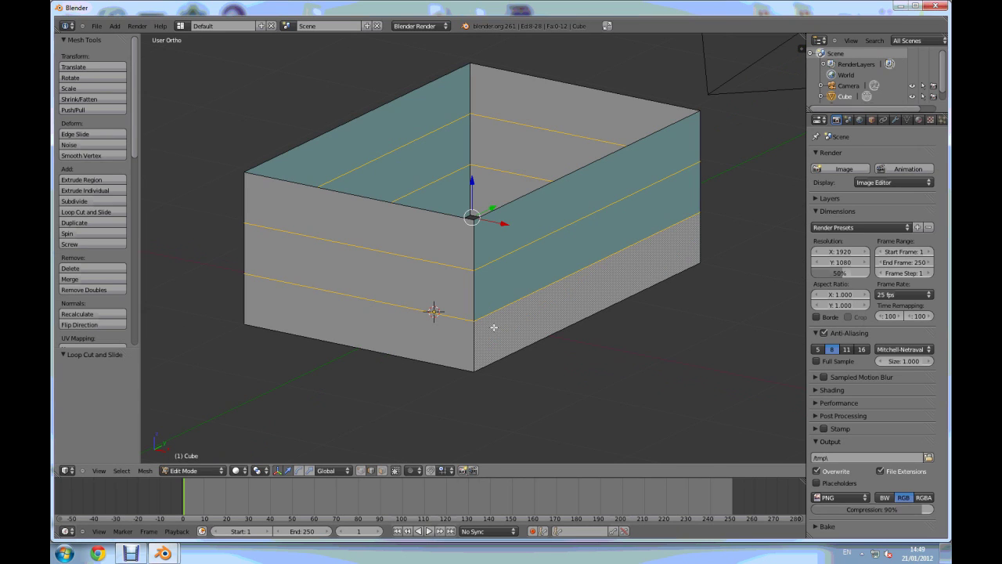
pyautogui.press('s')
pyautogui.press('z')
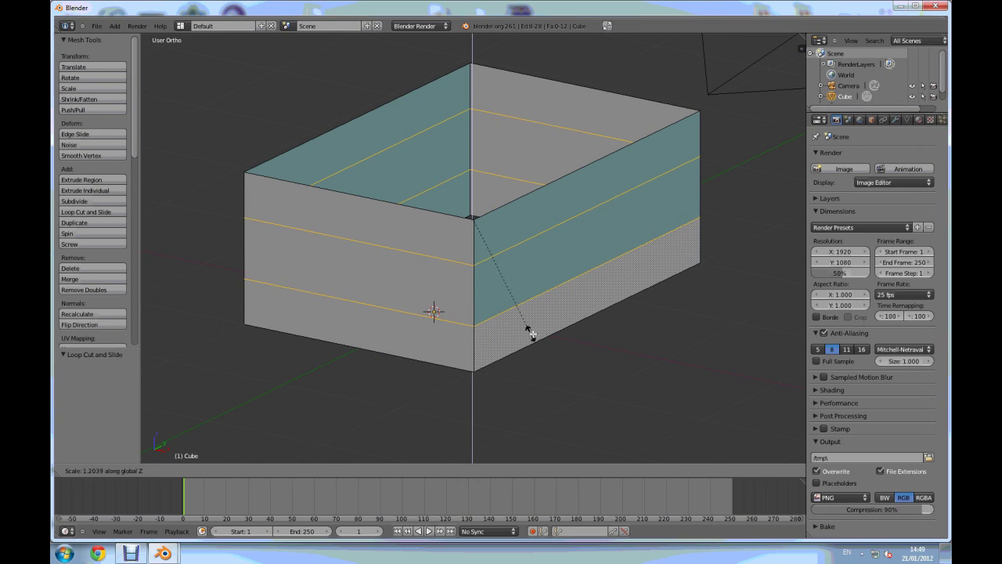
pyautogui.click(538, 335)
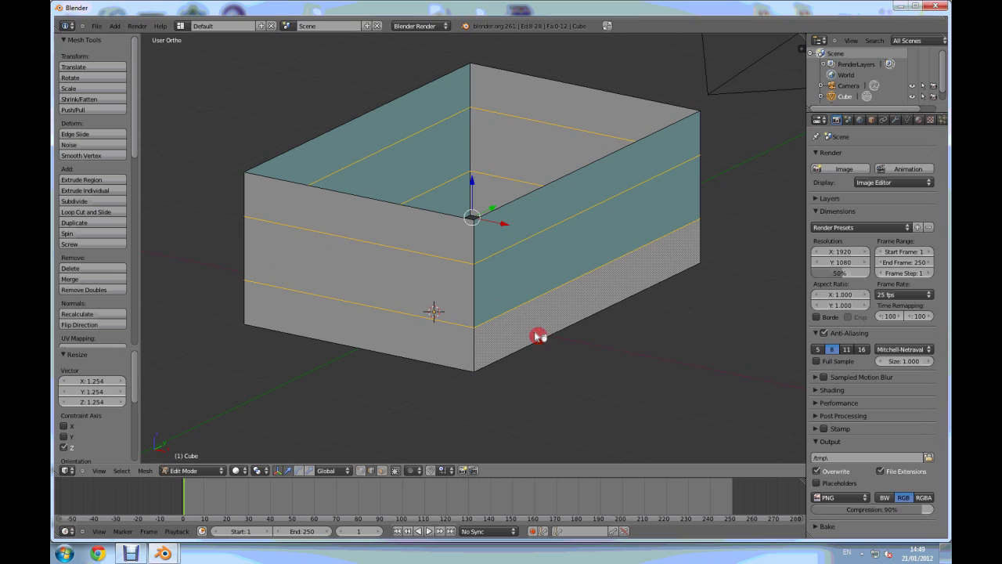
pyautogui.press('a')
# - Add two vertical loop cuts to the front wall and scale them by 0.734 along X
pyautogui.hotkey('ctrl', 'r')
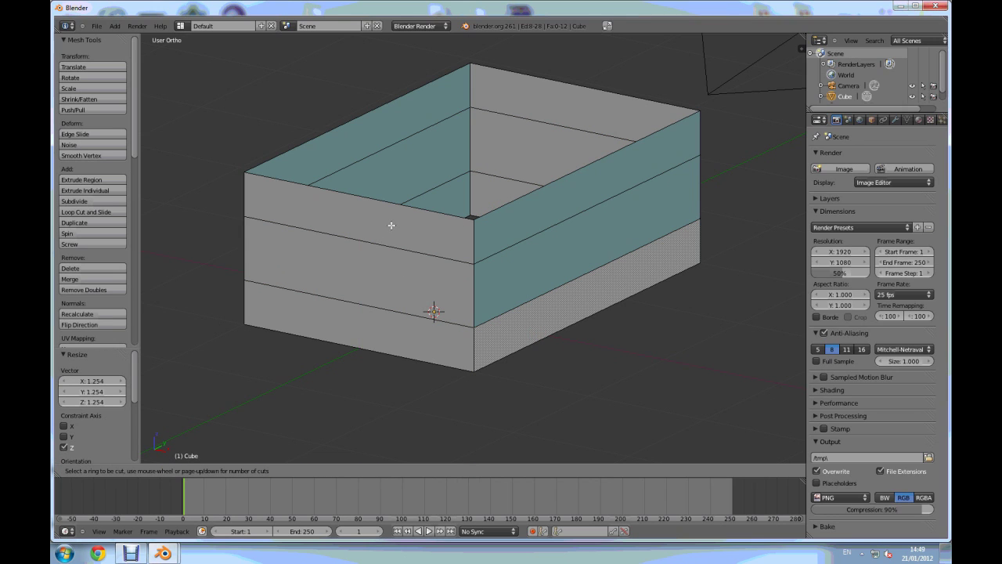
pyautogui.click(386, 203)
pyautogui.rightClick(387, 234)
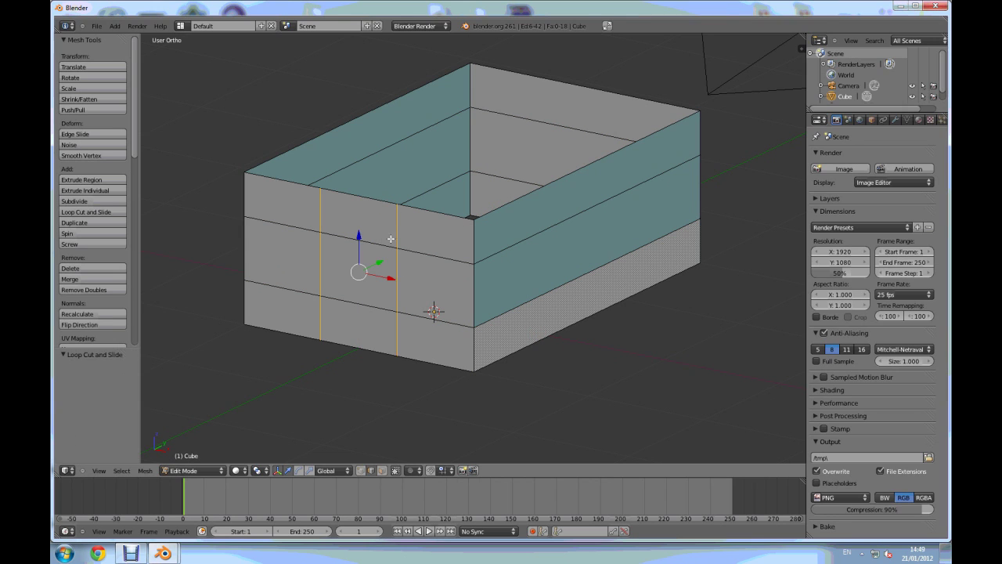
pyautogui.press('s')
pyautogui.press('x')
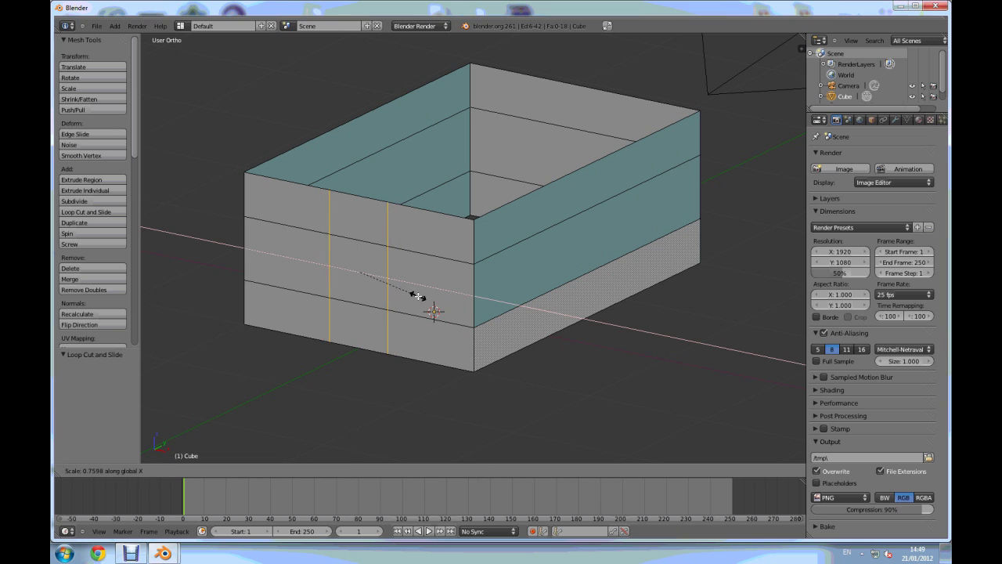
pyautogui.click(392, 281)
# - Shift the front wall's two vertical cuts along X to outline a door near the wall's right end
pyautogui.press('g')
pyautogui.press('x')
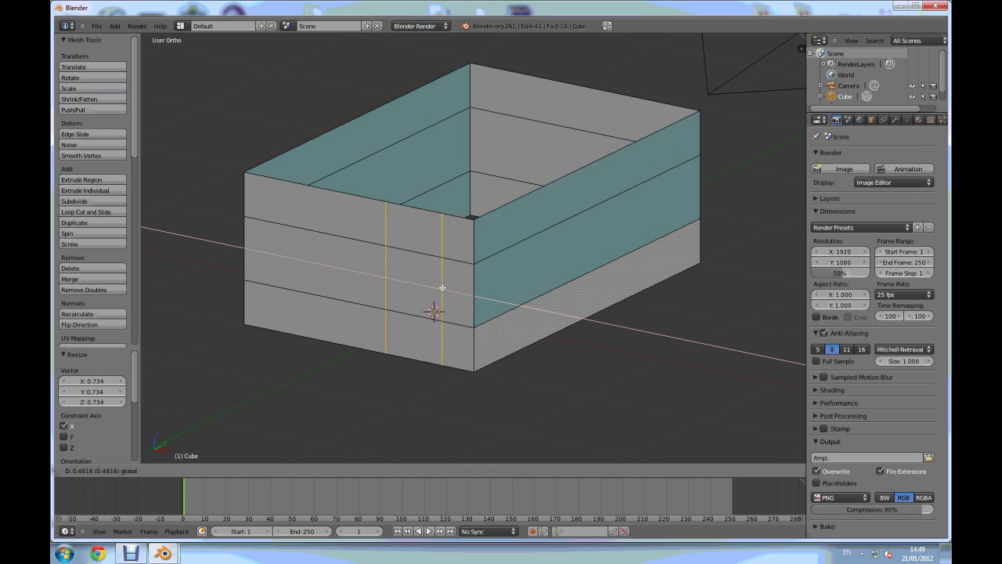
pyautogui.click(401, 287)
# - Add two evenly spaced vertical loop cuts to the wide part of the front wall beside the door strip
pyautogui.moveTo(318, 264); pyautogui.dragTo(337, 269, button='middle')
pyautogui.press('a')
pyautogui.hotkey('ctrl', 'r')
pyautogui.click(312, 199)
pyautogui.rightClick(313, 199)
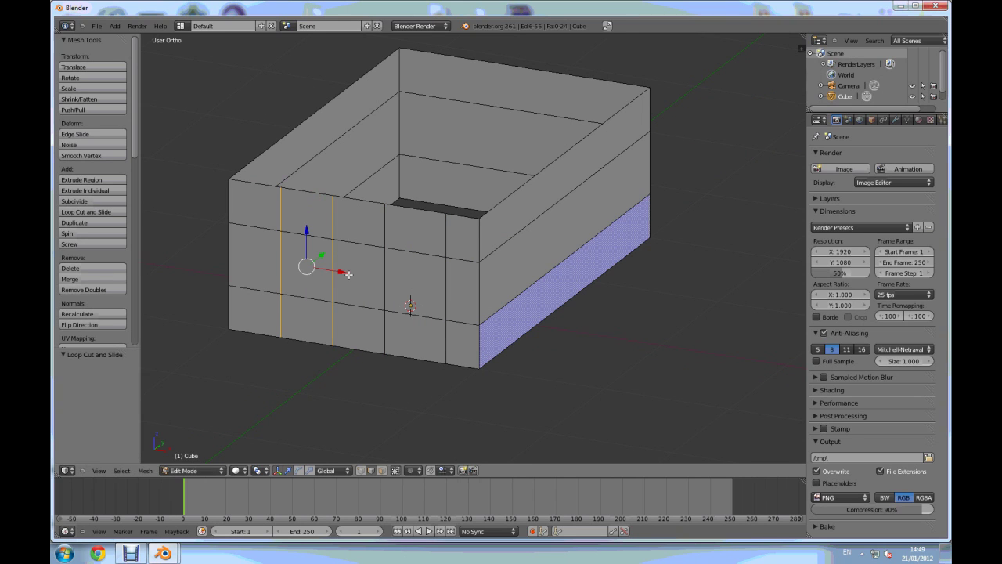
# - Add one horizontal loop cut centered in the middle band of the walls
pyautogui.hotkey('ctrl', 'r')
pyautogui.click(332, 269)
pyautogui.rightClick(330, 262)
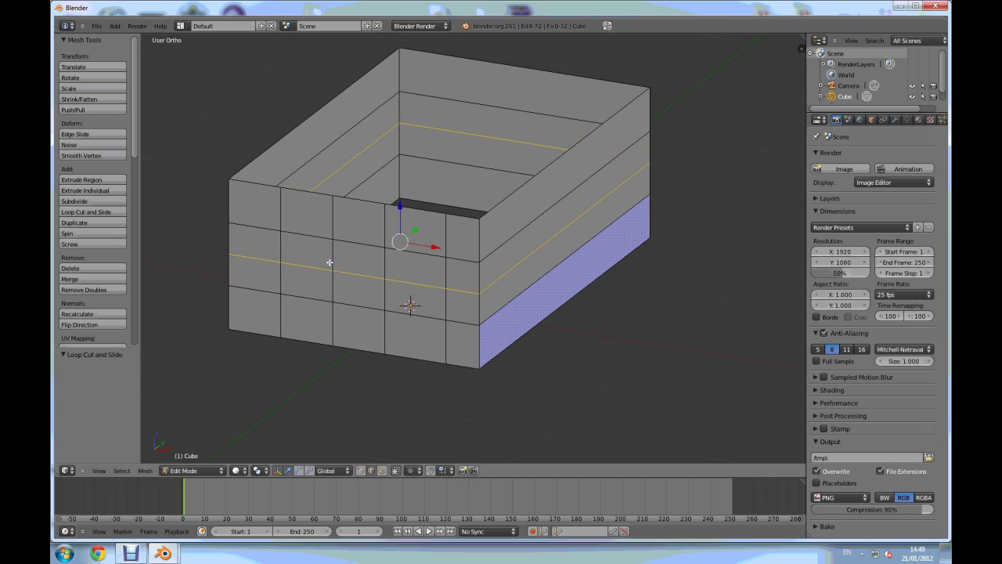
# - Add two vertical loop cuts to the back wall and scale them by 1.262 along X
pyautogui.moveTo(392, 308); pyautogui.dragTo(409, 187, button='middle')
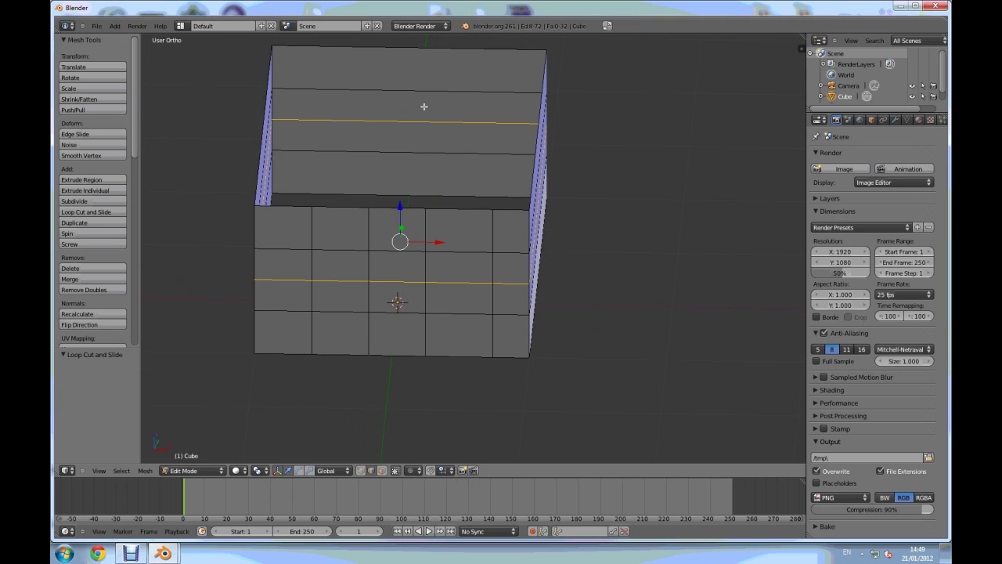
pyautogui.scroll(-2, 424, 105)
pyautogui.scroll(4, 410, 65)
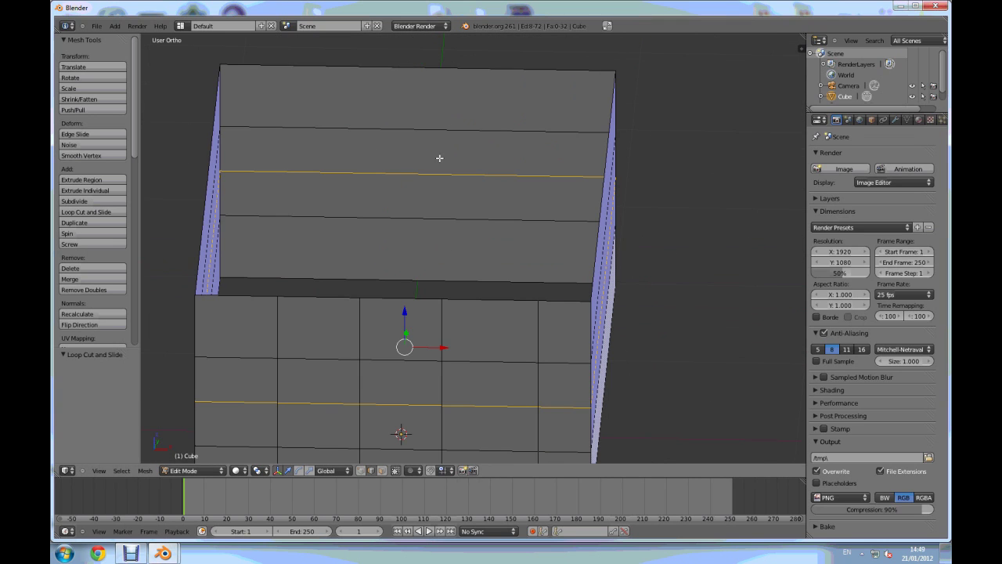
pyautogui.hotkey('ctrl', 'r')
pyautogui.click(435, 71)
pyautogui.rightClick(435, 71)
pyautogui.press('s')
pyautogui.press('x')
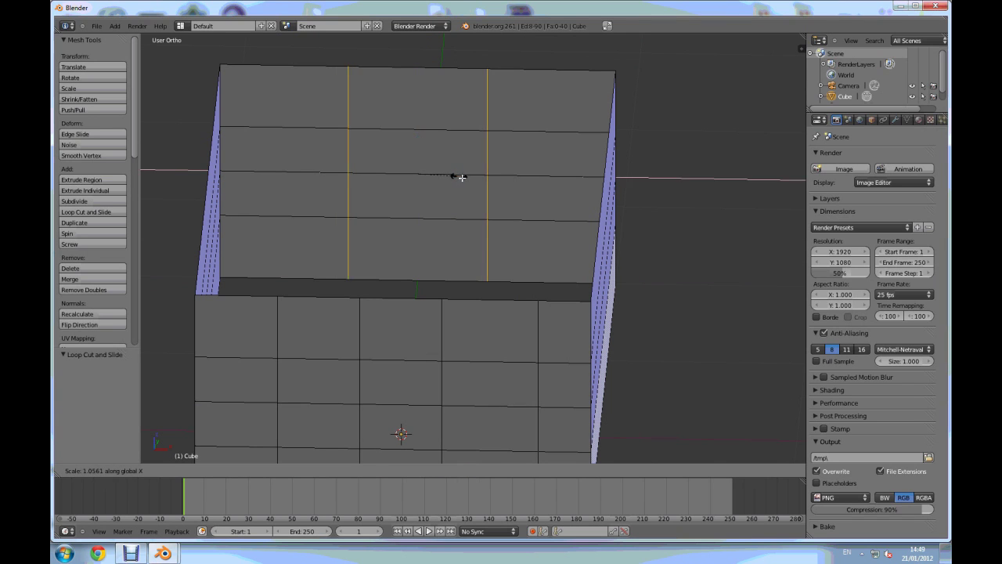
pyautogui.click(467, 180)
# - Add a horizontal loop cut in the uppermost band of the walls and slide it slightly off center
pyautogui.scroll(-3, 445, 264)
pyautogui.moveTo(446, 264); pyautogui.dragTo(436, 270, button='middle')
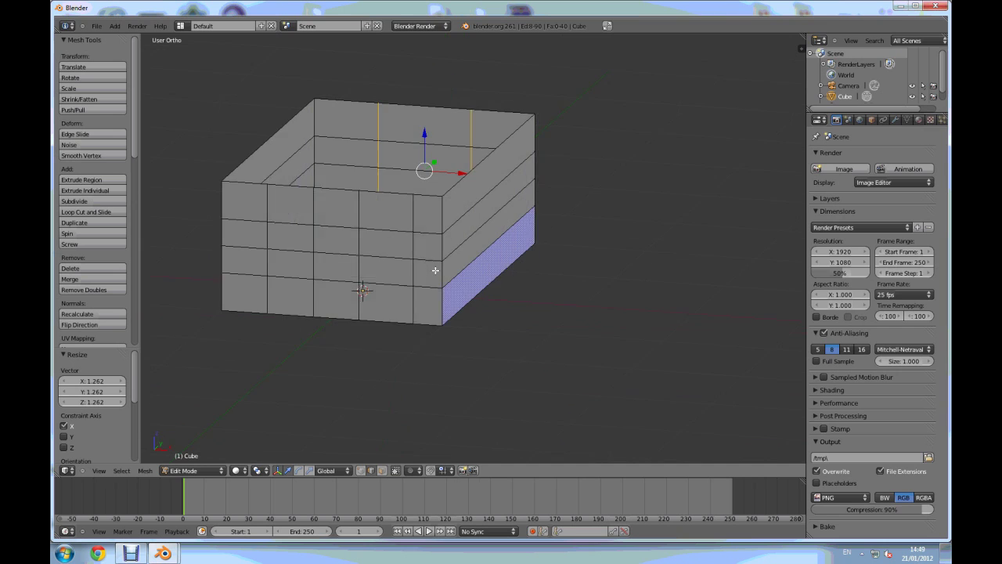
pyautogui.scroll(2, 444, 215)
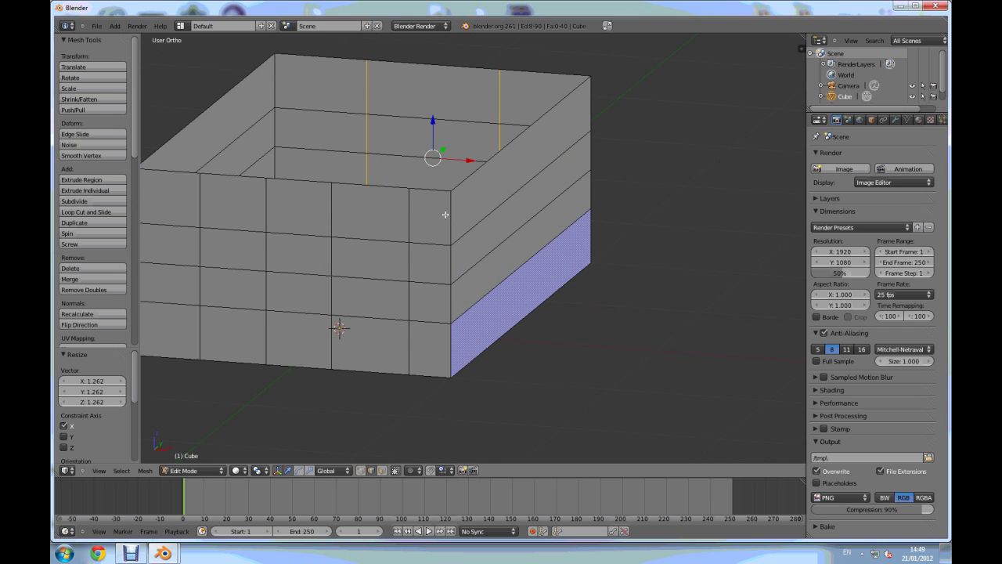
pyautogui.hotkey('ctrl', 'r')
pyautogui.click(446, 214)
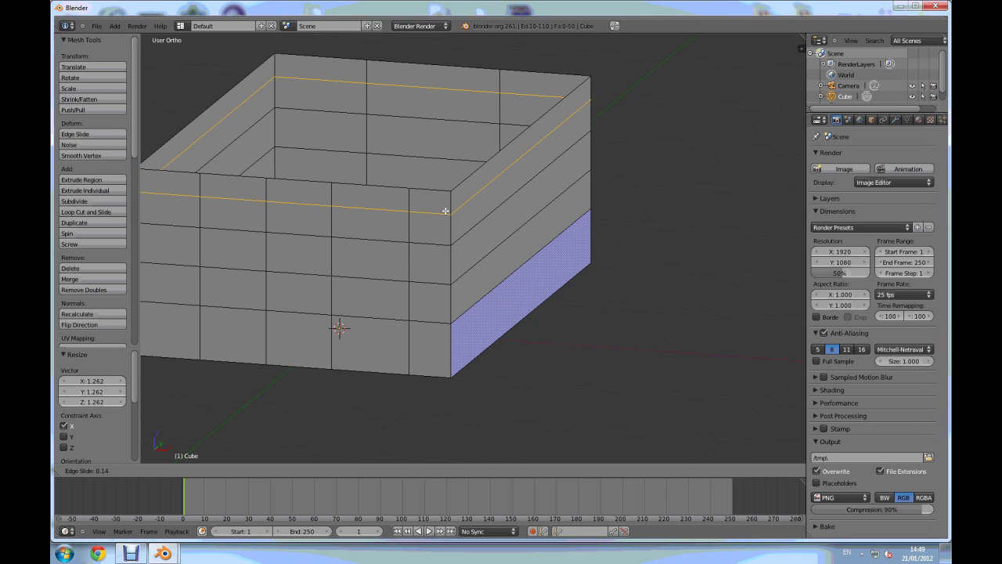
pyautogui.click(445, 212)
# - Extrude the small front window face, three door faces and two back window faces in place, then scale them by about 0.9608 along Y
pyautogui.scroll(-1, 448, 227)
pyautogui.click(382, 470)
pyautogui.rightClick(275, 250)
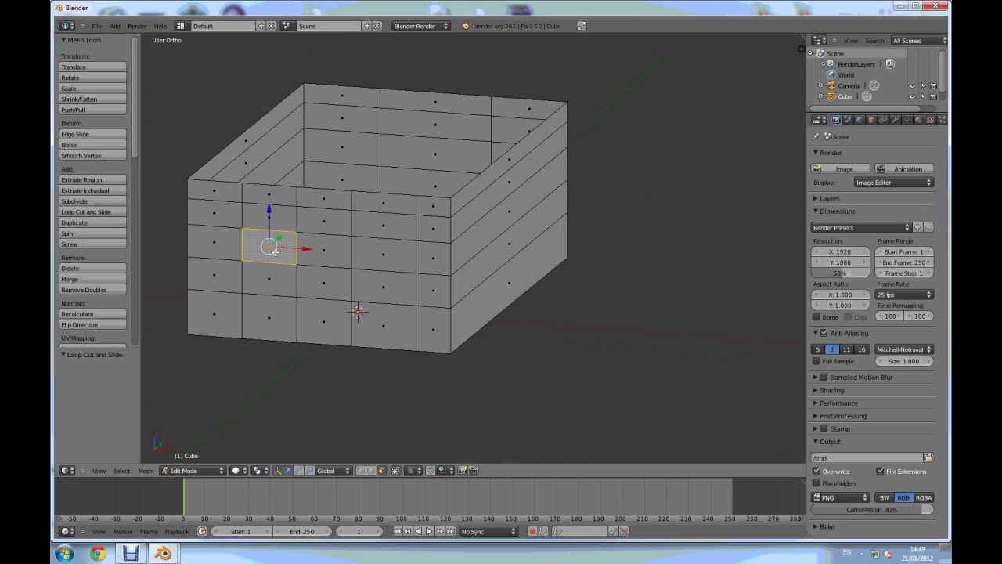
pyautogui.keyDown('shift'); pyautogui.rightClick(382, 253); pyautogui.keyUp('shift')
pyautogui.keyDown('shift'); pyautogui.rightClick(383, 286); pyautogui.keyUp('shift')
pyautogui.keyDown('shift'); pyautogui.rightClick(383, 324); pyautogui.keyUp('shift')
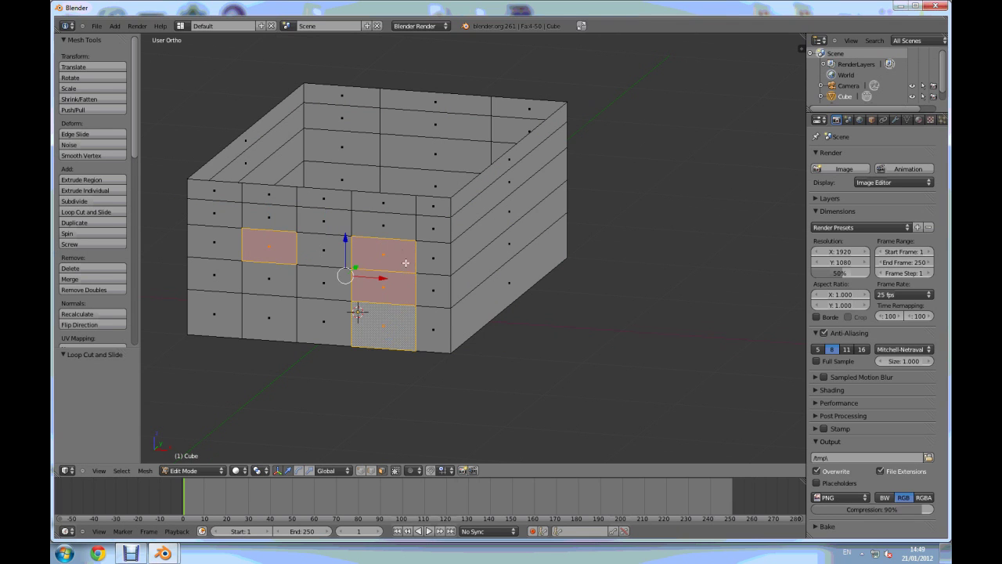
pyautogui.moveTo(402, 256); pyautogui.dragTo(404, 150, button='middle')
pyautogui.keyDown('shift'); pyautogui.rightClick(415, 104); pyautogui.keyUp('shift')
pyautogui.keyDown('shift'); pyautogui.rightClick(412, 133); pyautogui.keyUp('shift')
pyautogui.scroll(-4, 412, 134)
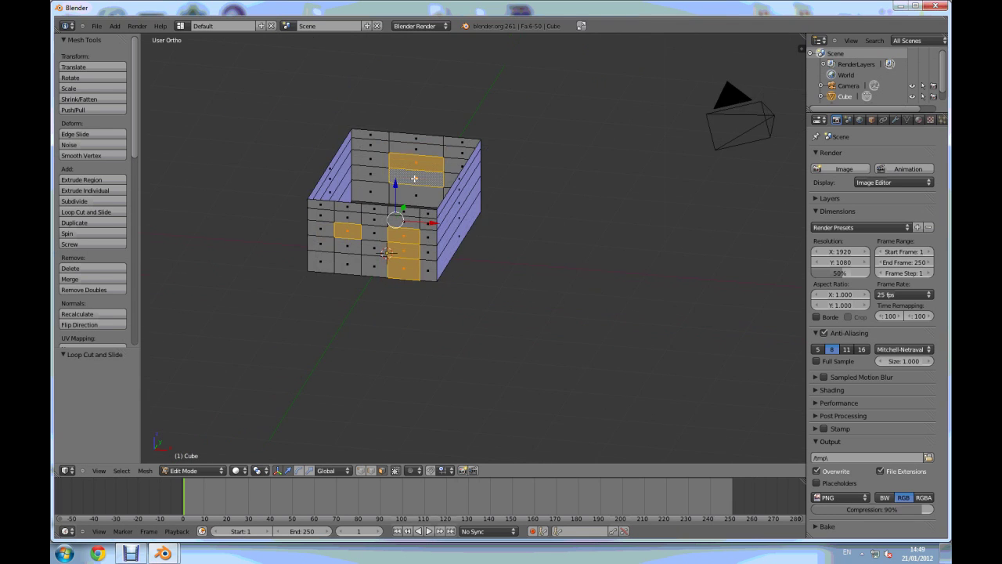
pyautogui.scroll(3, 414, 184)
pyautogui.moveTo(441, 287); pyautogui.dragTo(428, 292, button='middle')
pyautogui.scroll(3, 278, 232)
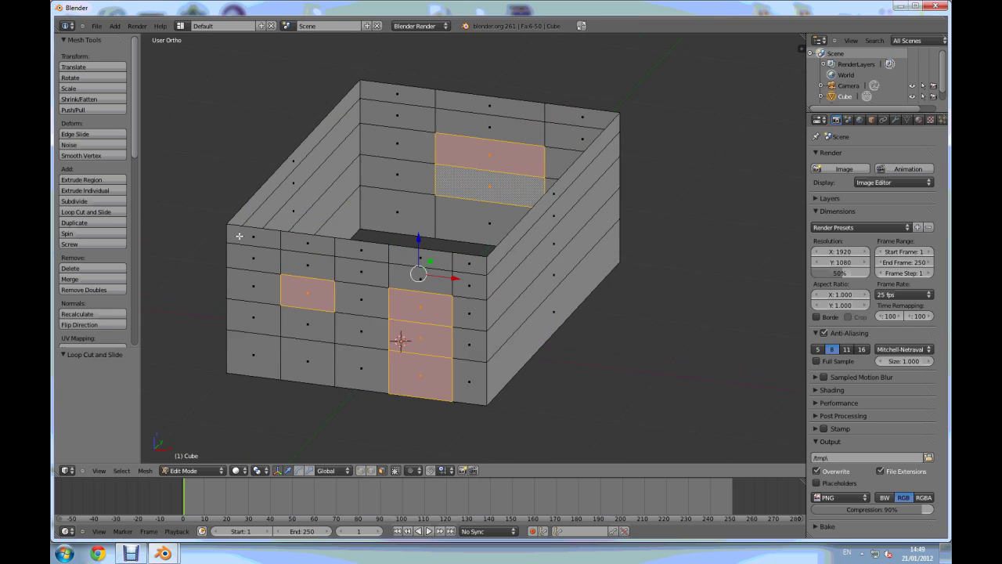
pyautogui.press('e')
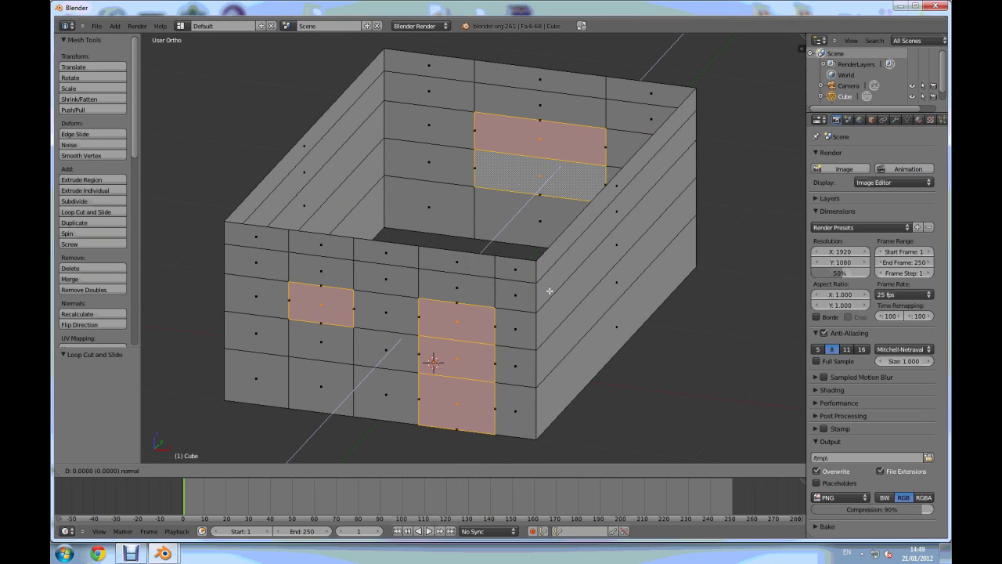
pyautogui.rightClick(550, 290)
pyautogui.press('s')
pyautogui.press('y')
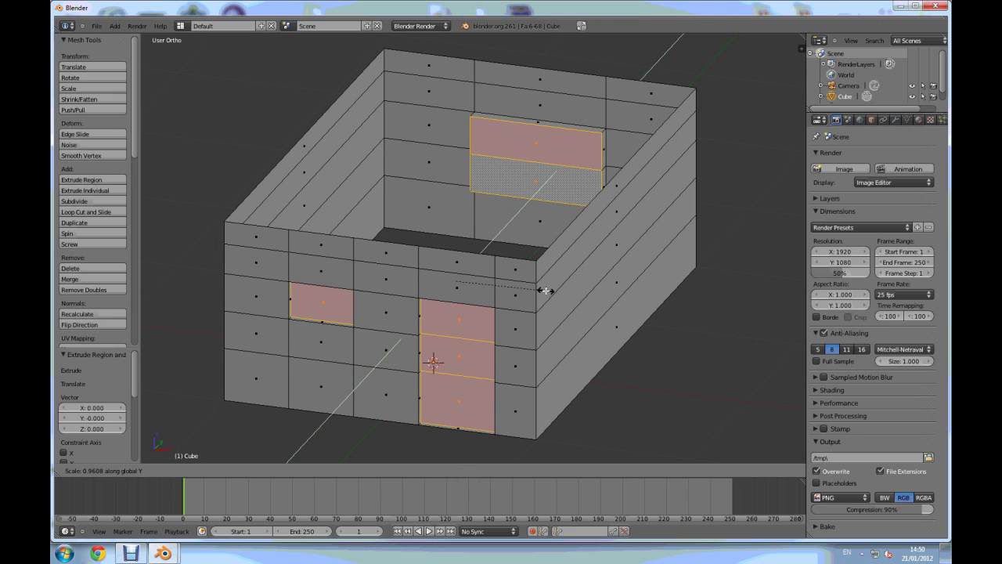
pyautogui.click(546, 290)
# - Move the recessed door and window faces 0.01301 along Y
pyautogui.moveTo(546, 290); pyautogui.dragTo(474, 325, button='middle')
pyautogui.press('g')
pyautogui.press('y')
pyautogui.click(496, 283)
pyautogui.moveTo(496, 282); pyautogui.dragTo(473, 306, button='middle')
pyautogui.press('KP_Decimal')
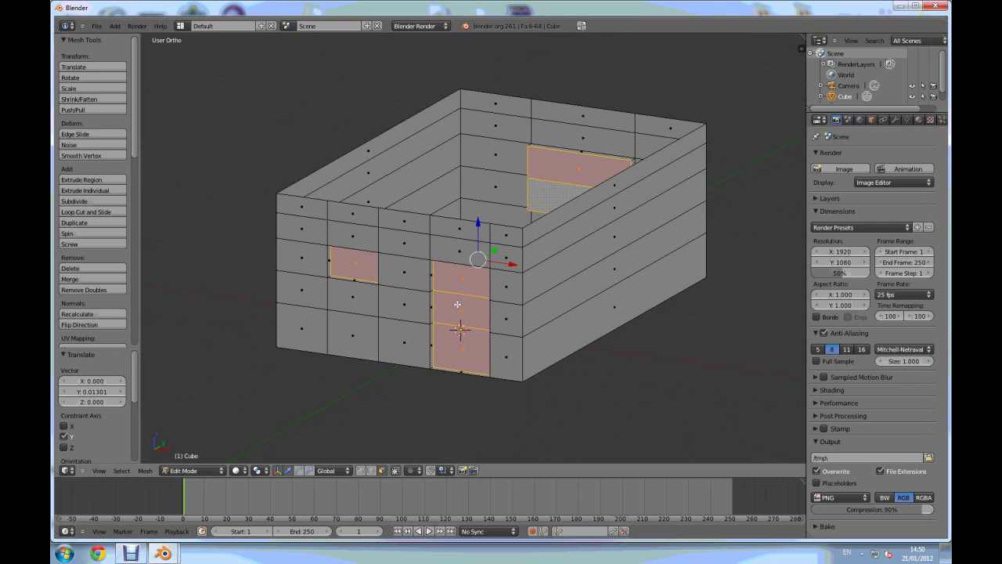
# - Give the wall material a beige diffuse color (R 0.800, G 0.623, B 0.441) and a specular intensity of 0.0849
pyautogui.press('Tab')
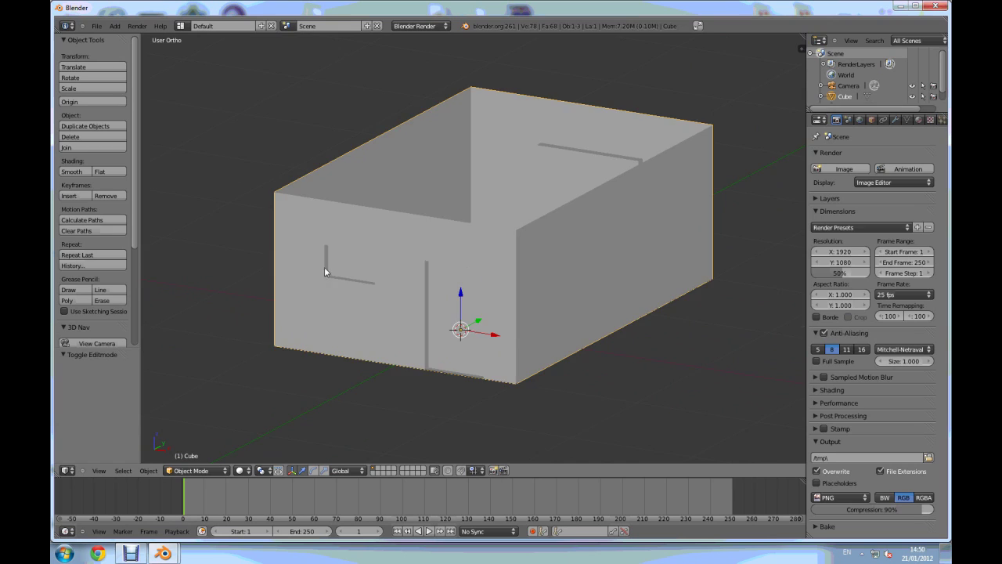
pyautogui.scroll(2, 325, 272)
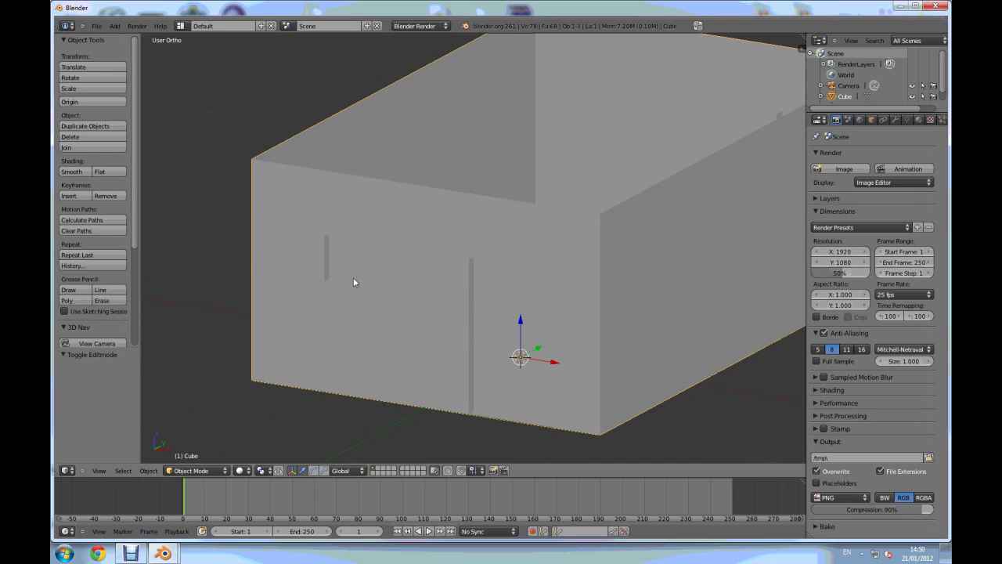
pyautogui.scroll(-2, 485, 301)
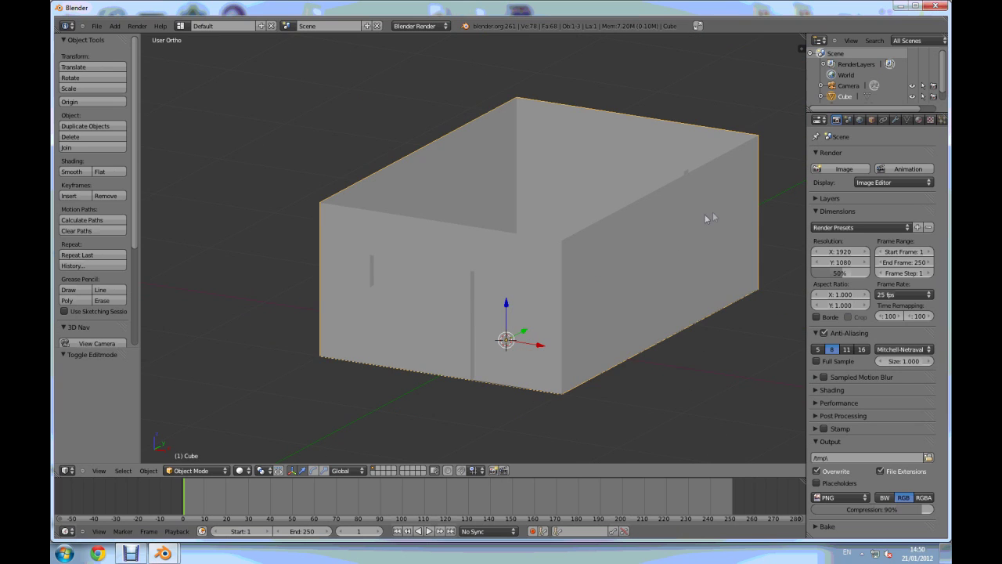
pyautogui.scroll(1, 712, 215)
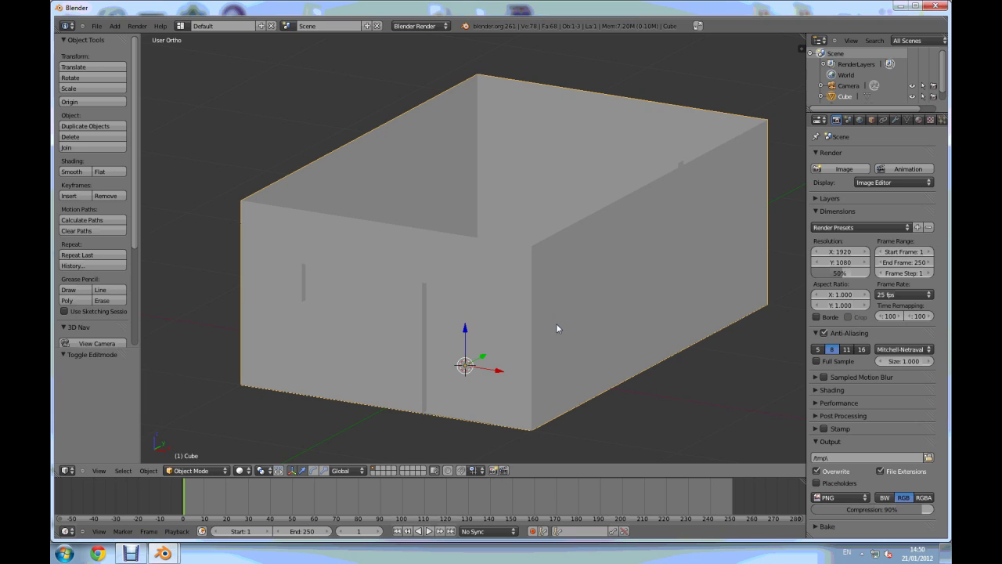
pyautogui.moveTo(557, 324); pyautogui.dragTo(556, 323, button='middle')
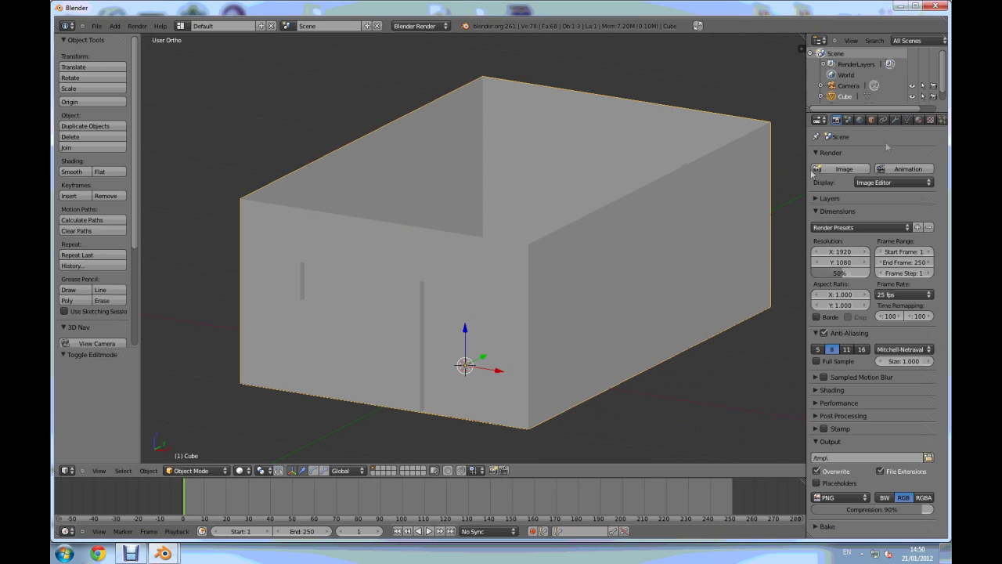
pyautogui.click(919, 120)
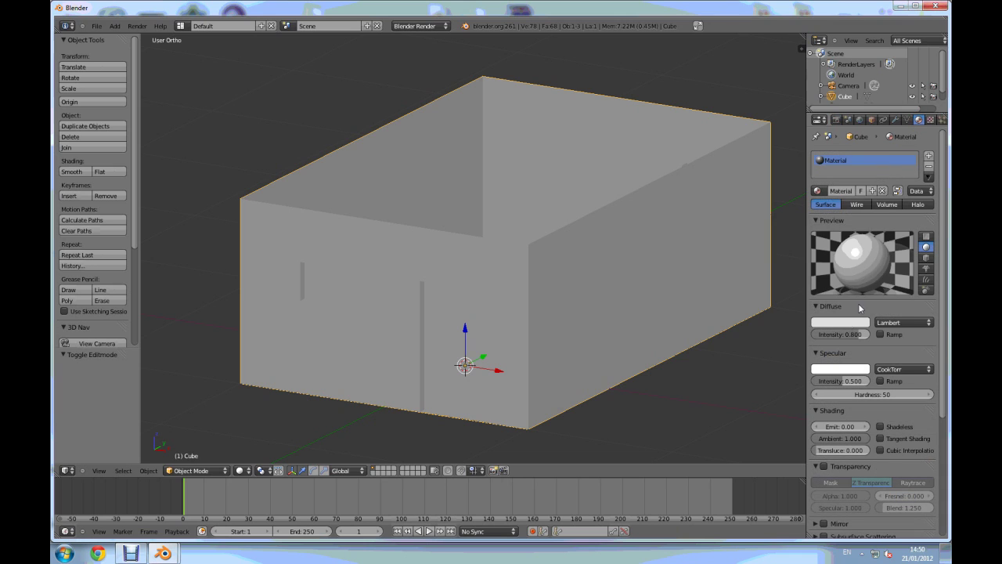
pyautogui.click(840, 322)
pyautogui.click(807, 235)
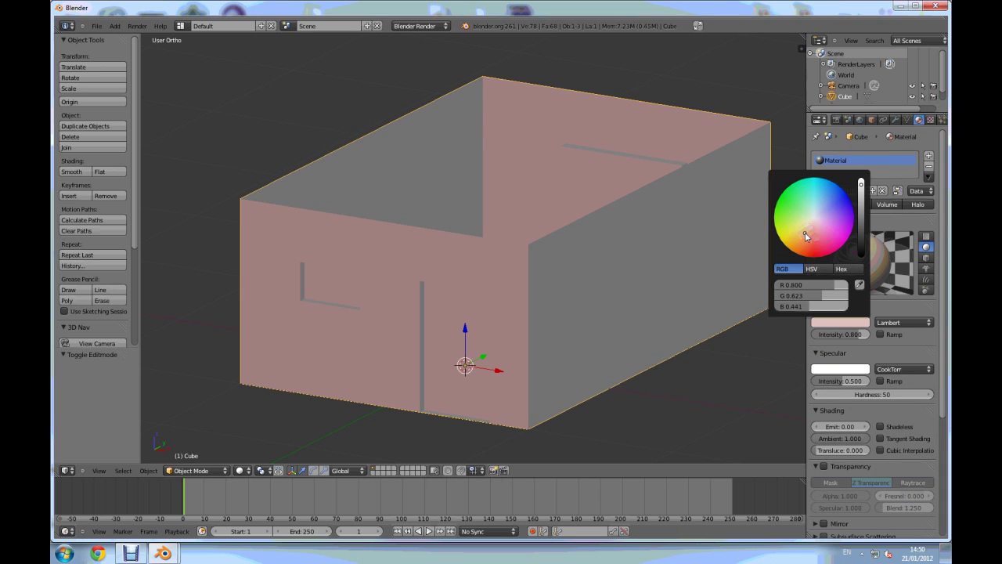
pyautogui.moveTo(848, 381); pyautogui.dragTo(815, 381)
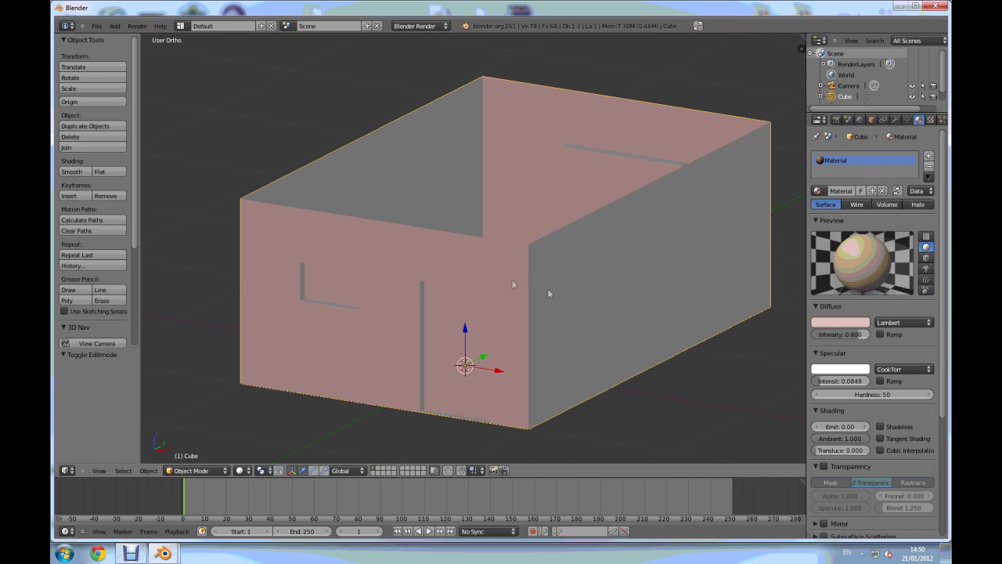
# - Select only the three door faces on the front wall and add a new material in a second slot
pyautogui.scroll(-2, 503, 277)
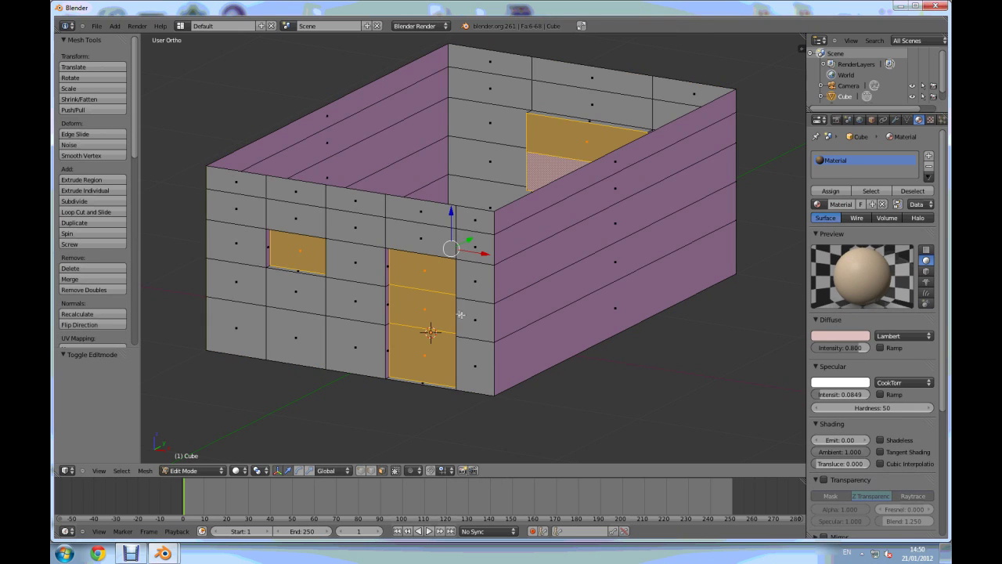
pyautogui.moveTo(442, 279); pyautogui.dragTo(451, 279, button='middle')
pyautogui.rightClick(443, 275)
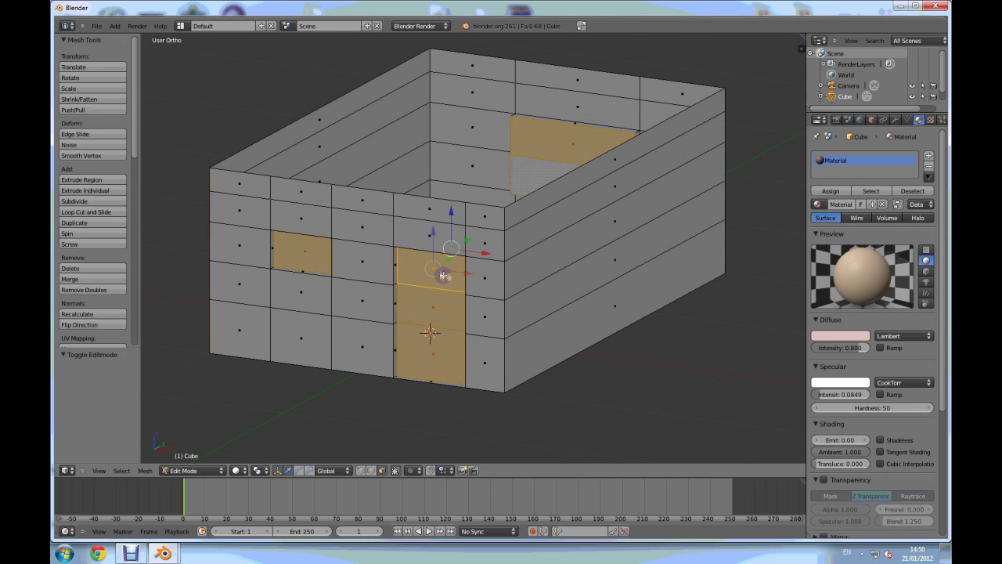
pyautogui.keyDown('shift'); pyautogui.rightClick(435, 306); pyautogui.keyUp('shift')
pyautogui.keyDown('shift'); pyautogui.rightClick(436, 358); pyautogui.keyUp('shift')
pyautogui.moveTo(435, 358); pyautogui.dragTo(422, 349, button='middle')
pyautogui.scroll(2, 425, 360)
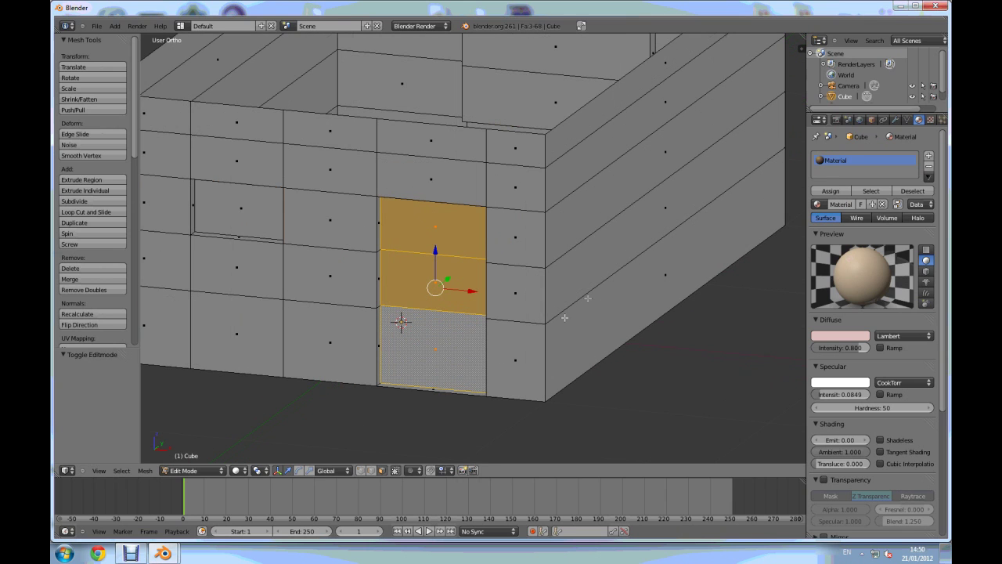
pyautogui.click(928, 156)
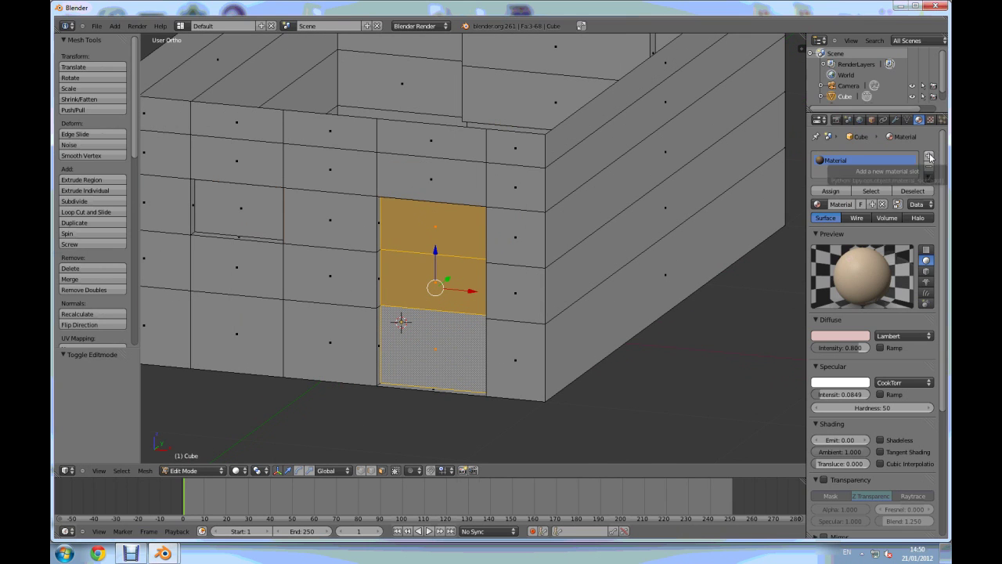
pyautogui.click(860, 204)
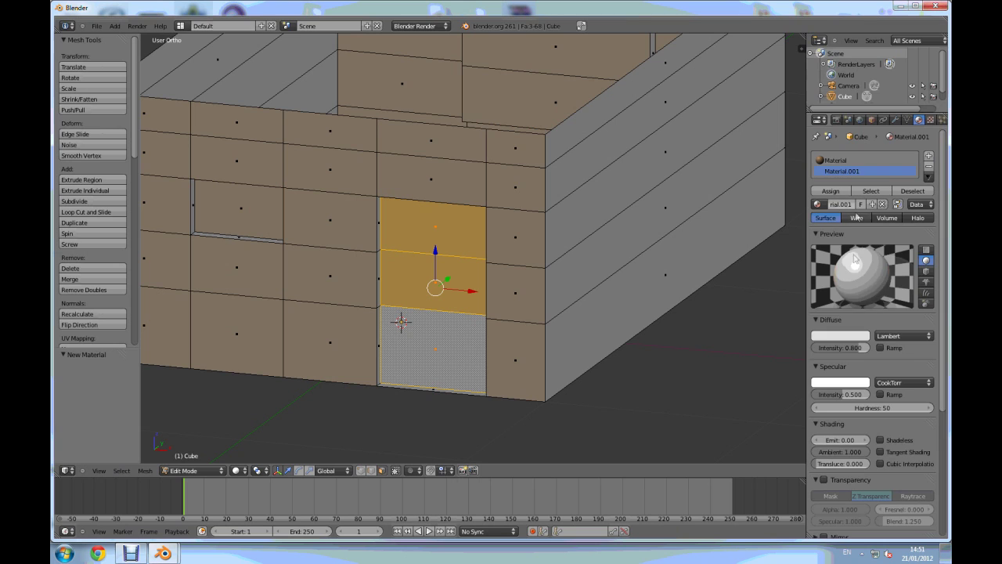
# - Make the new material dark brown (R 0.142, G 0.09898, B 0.08055) with specular intensity 0.236 and assign it to the door faces
pyautogui.click(841, 336)
pyautogui.click(810, 247)
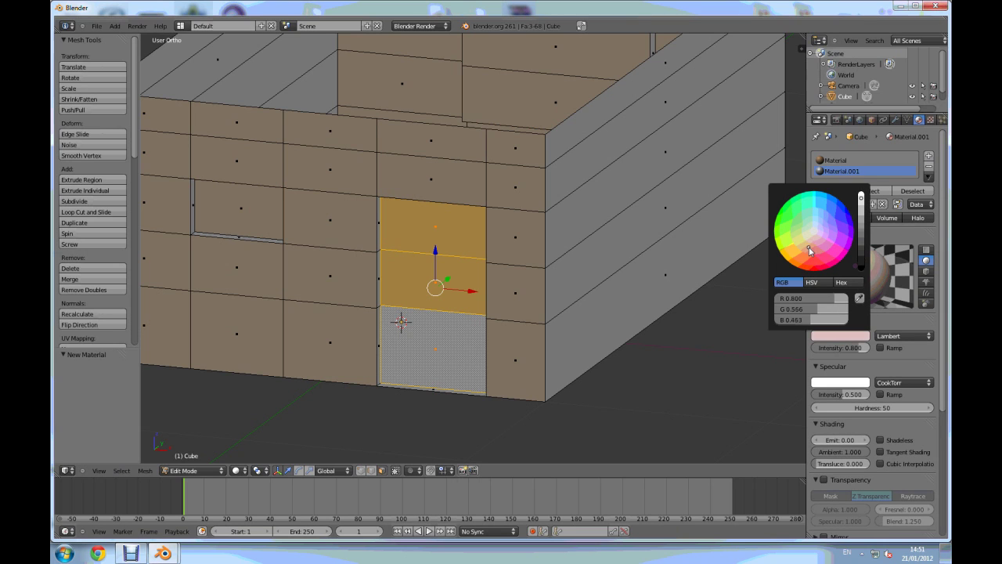
pyautogui.moveTo(862, 236); pyautogui.dragTo(861, 254)
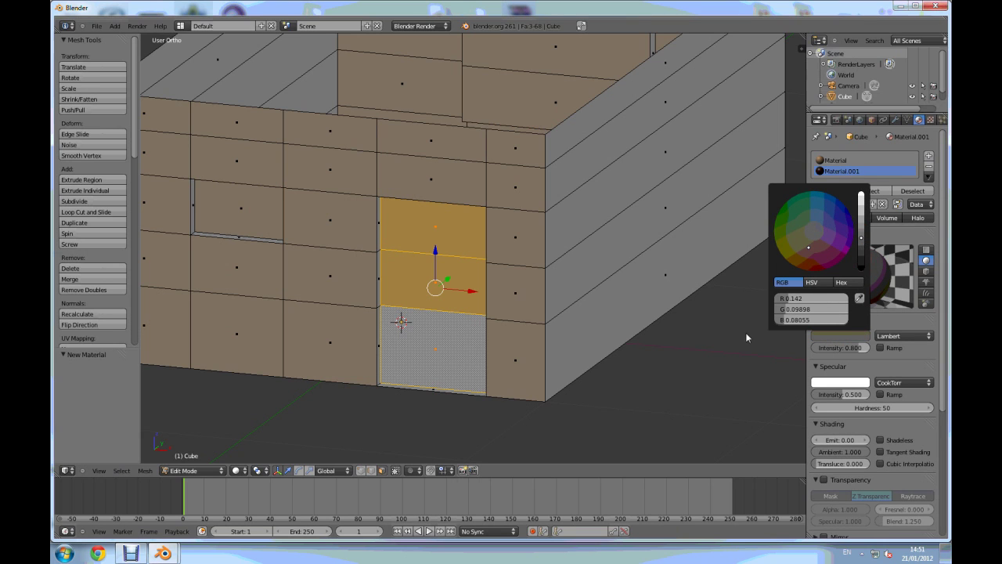
pyautogui.moveTo(849, 395); pyautogui.dragTo(830, 395)
pyautogui.click(831, 191)
pyautogui.scroll(-3, 437, 291)
pyautogui.scroll(2, 436, 298)
pyautogui.press('a')
pyautogui.press('Tab')
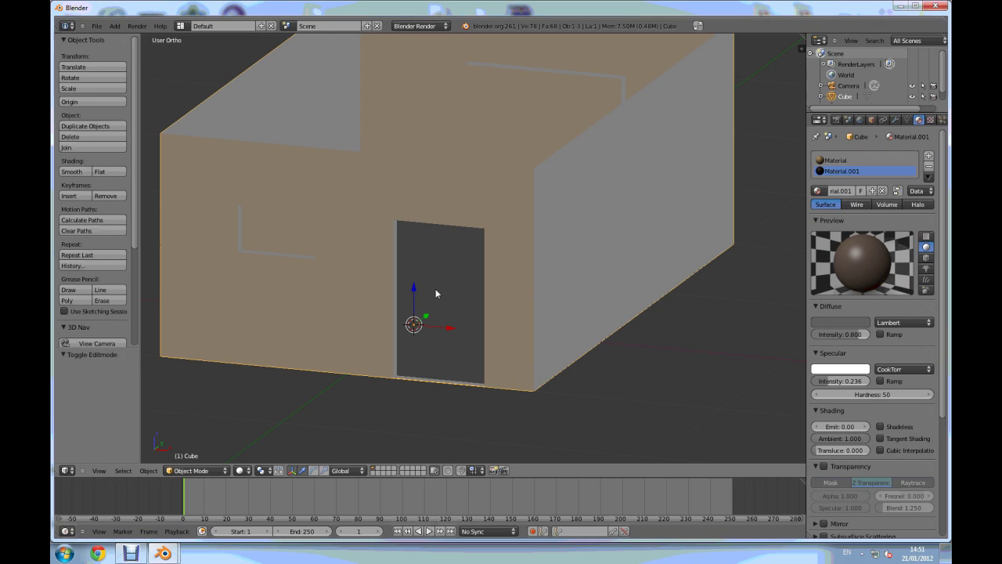
# - Assign a new light blue material to the small front window face and lower its specular intensity to 0.132
pyautogui.press('Tab')
pyautogui.rightClick(278, 232)
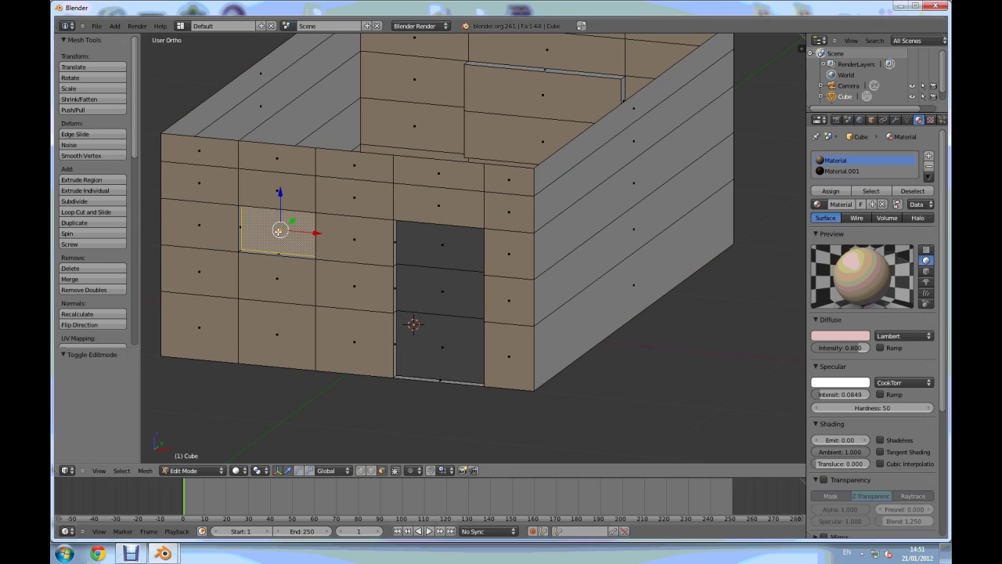
pyautogui.scroll(3, 243, 229)
pyautogui.click(929, 155)
pyautogui.click(858, 211)
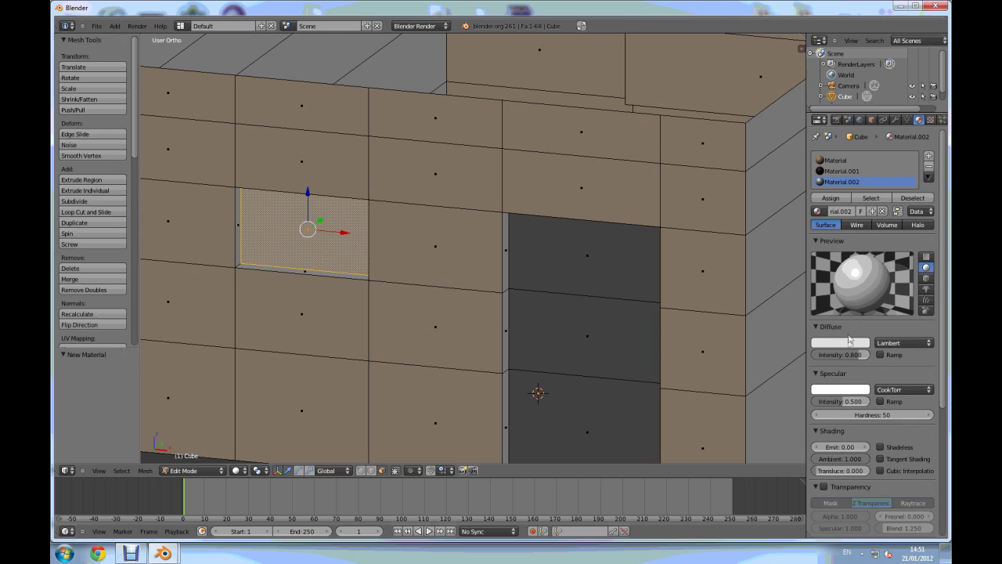
pyautogui.click(850, 342)
pyautogui.click(811, 229)
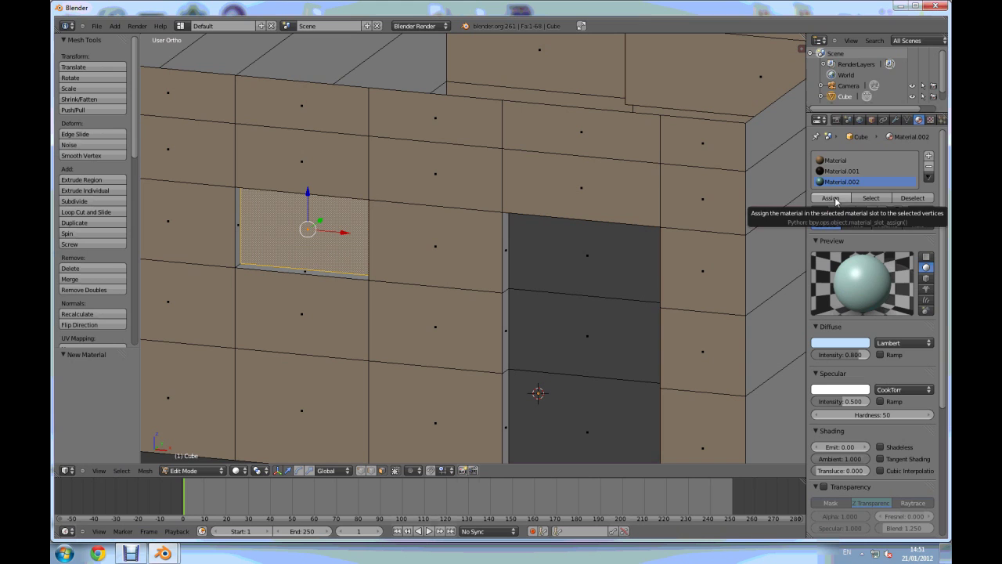
pyautogui.click(836, 199)
pyautogui.moveTo(855, 402); pyautogui.dragTo(818, 395)
pyautogui.scroll(-7, 637, 270)
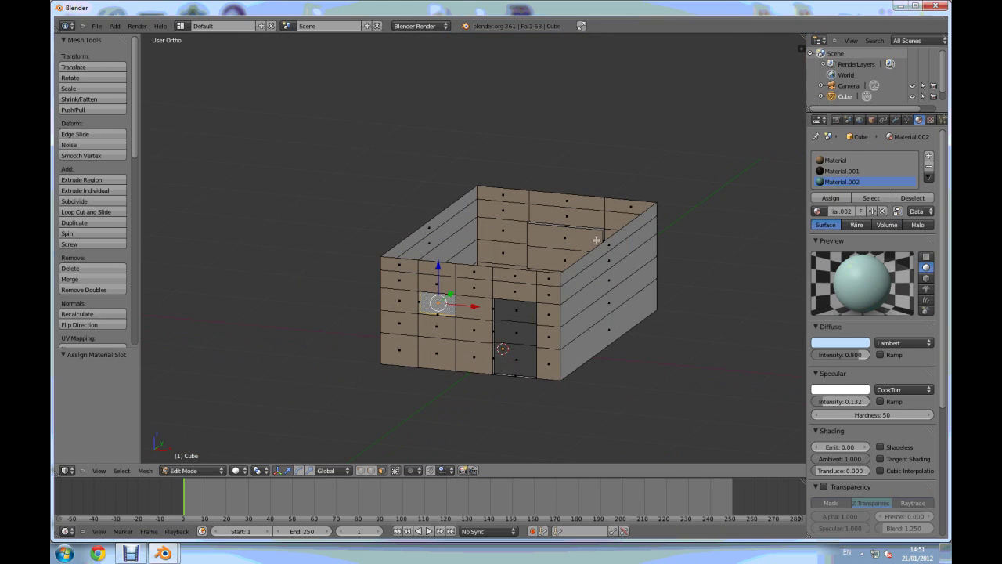
# - Select the two recessed window faces on the back wall and add another new material
pyautogui.moveTo(731, 227); pyautogui.dragTo(531, 222, button='middle')
pyautogui.scroll(6, 618, 351)
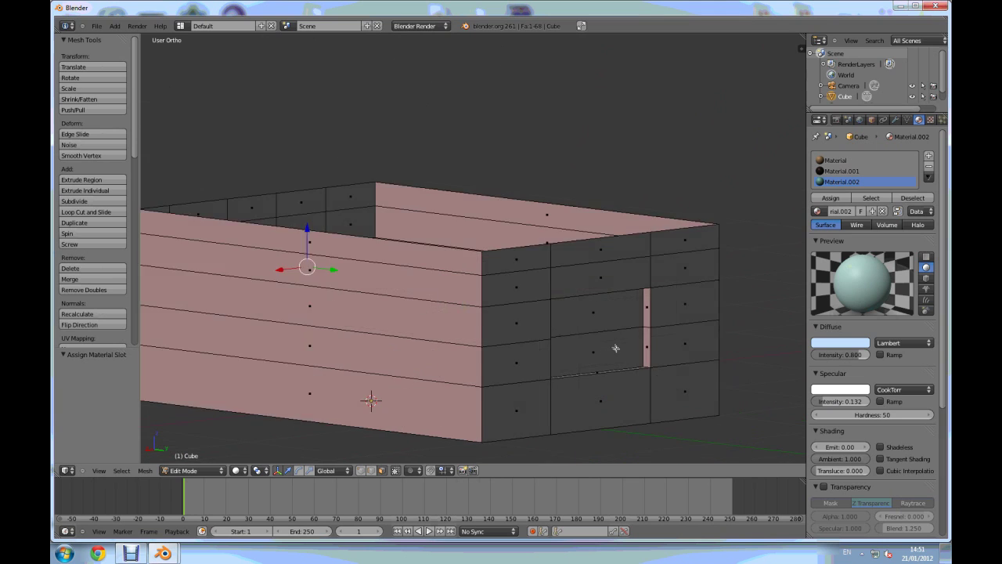
pyautogui.rightClick(600, 322)
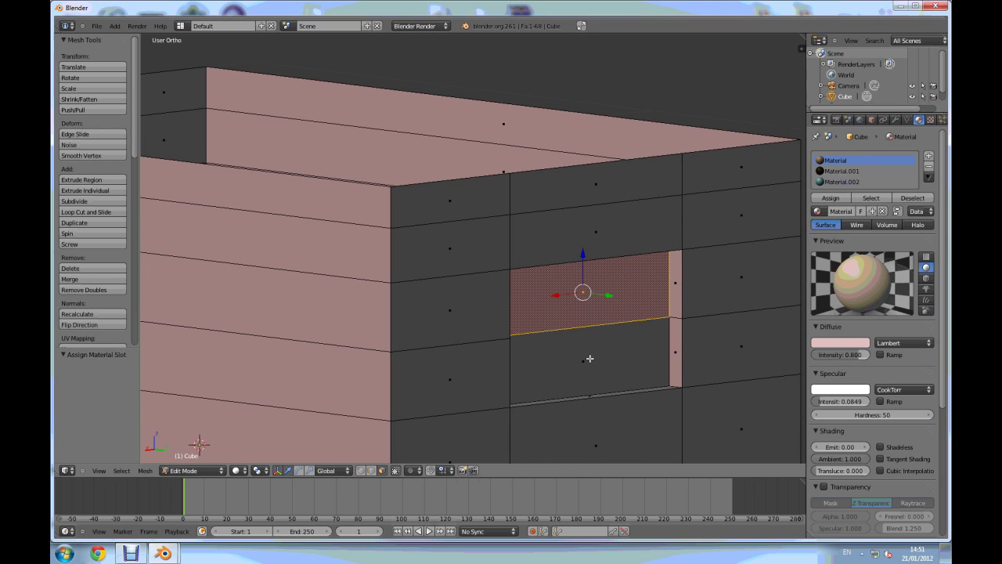
pyautogui.keyDown('shift'); pyautogui.rightClick(589, 358); pyautogui.keyUp('shift')
pyautogui.click(929, 156)
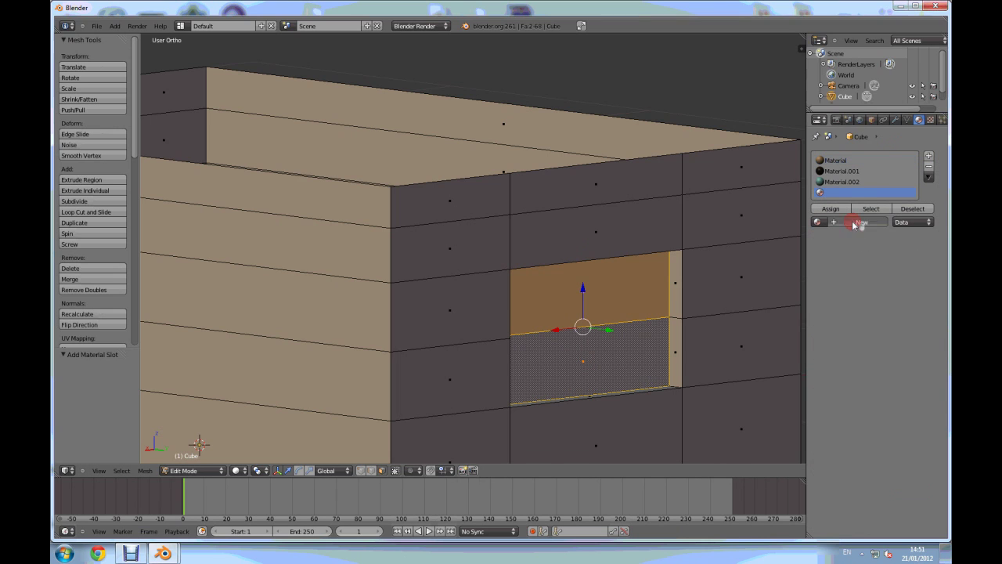
pyautogui.click(852, 222)
# - Make the new material blue with specular intensity 0.179, assign it to the back window faces and return to Object Mode
pyautogui.click(844, 353)
pyautogui.moveTo(824, 237); pyautogui.dragTo(839, 229)
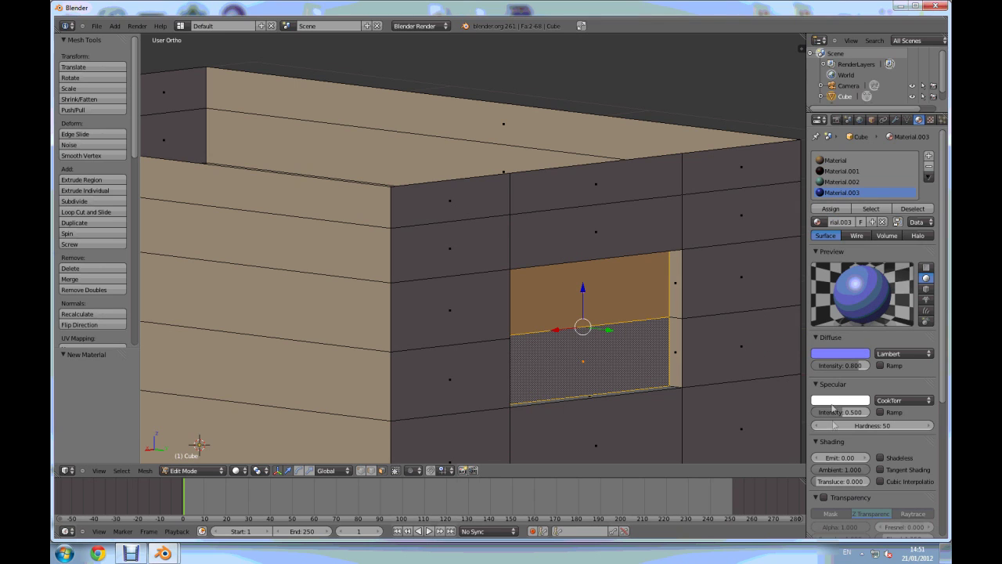
pyautogui.moveTo(845, 412); pyautogui.dragTo(827, 415)
pyautogui.click(830, 208)
pyautogui.scroll(-3, 473, 308)
pyautogui.press('a')
pyautogui.press('Tab')
# - Examine the colored walls, door and windows of the room from several angles and distances
pyautogui.moveTo(473, 309); pyautogui.dragTo(591, 322, button='middle')
pyautogui.scroll(-3, 591, 315)
pyautogui.scroll(3, 299, 323)
pyautogui.scroll(3, 698, 376)
pyautogui.scroll(-1, 638, 343)
pyautogui.scroll(1, 564, 399)
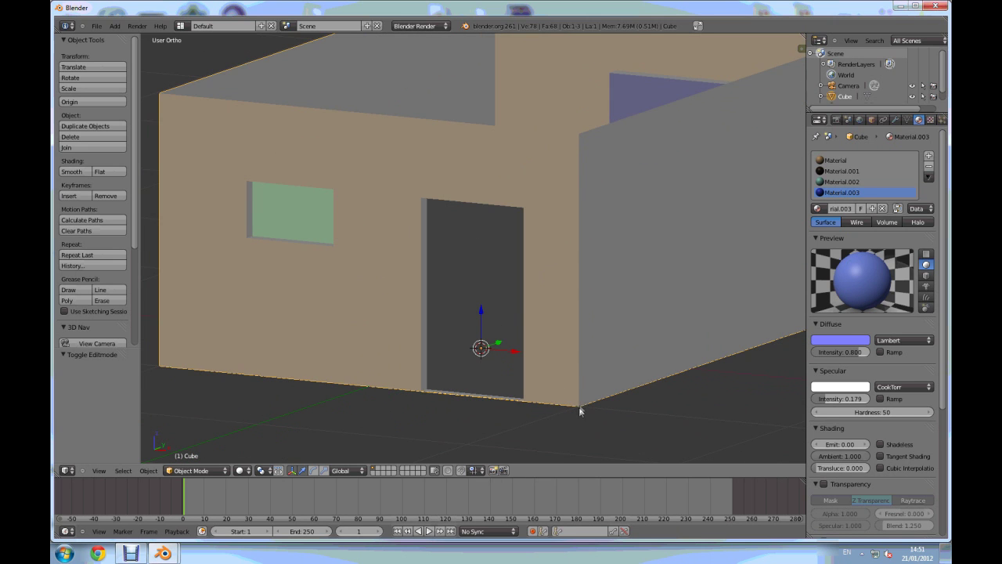
pyautogui.scroll(-4, 525, 337)
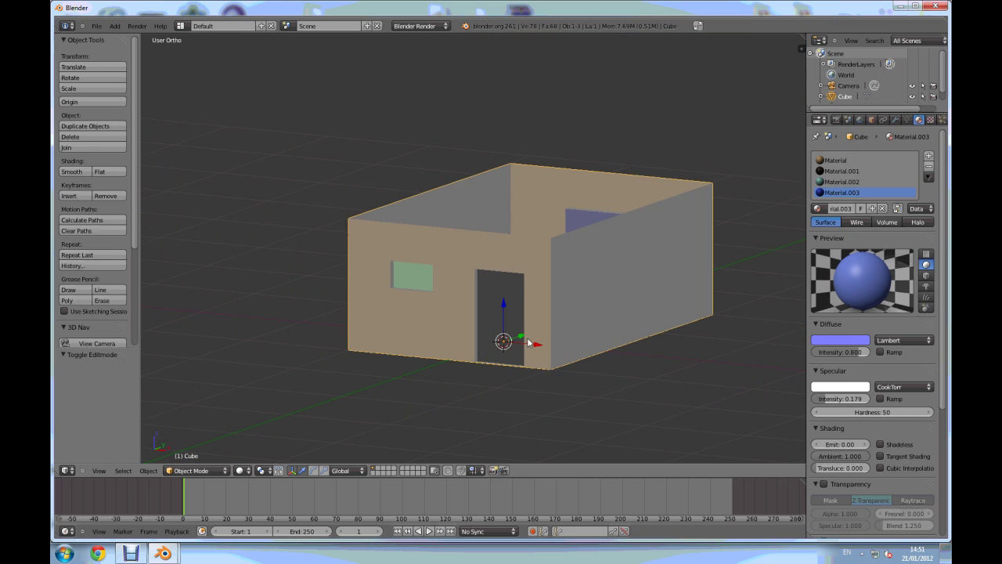
pyautogui.moveTo(529, 342); pyautogui.dragTo(530, 354, button='middle')
pyautogui.scroll(3, 556, 390)
pyautogui.scroll(-3, 548, 367)
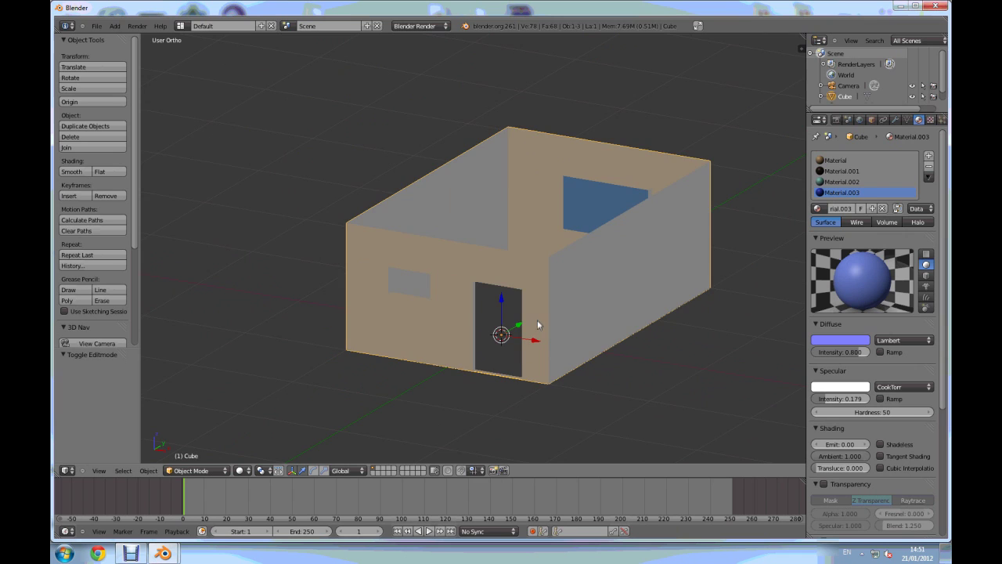
# - View the room from directly above, close to its front wall
pyautogui.scroll(-2, 537, 324)
pyautogui.press('KP_7')
pyautogui.scroll(3, 526, 309)
pyautogui.scroll(-5, 554, 350)
pyautogui.scroll(5, 572, 359)
pyautogui.scroll(5, 559, 339)
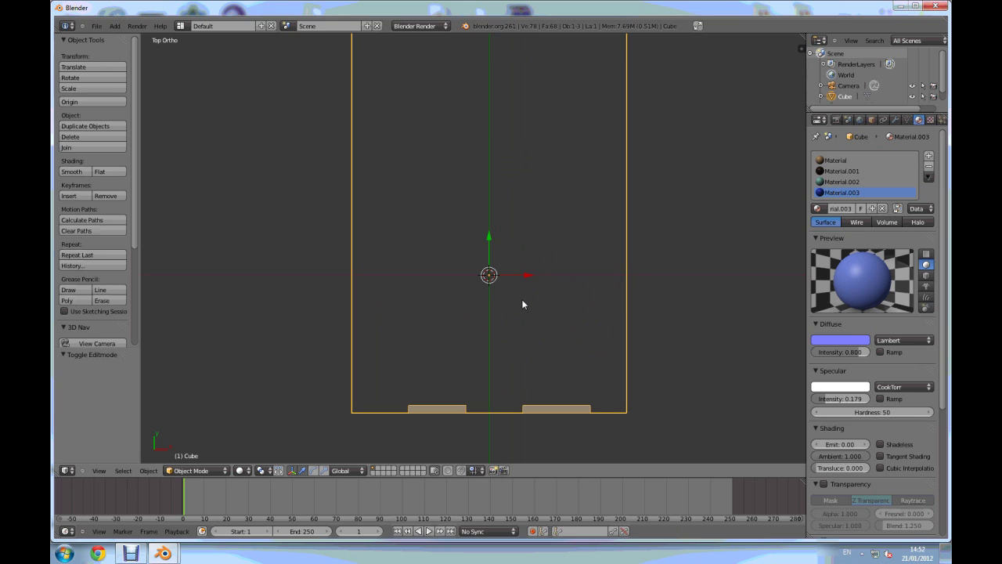
# - Add an Empty object at the centre of the room module
pyautogui.hotkey('shift', 'a')
pyautogui.click(496, 383)
pyautogui.scroll(-5, 477, 313)
pyautogui.scroll(3, 631, 441)
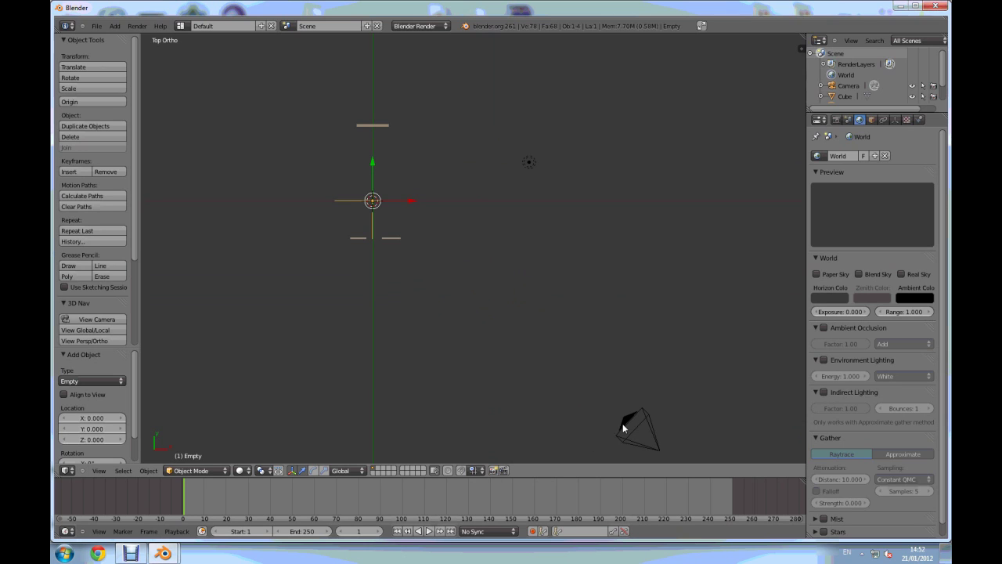
# - Make the camera aim at the Empty with a Track To Constraint
pyautogui.rightClick(627, 427)
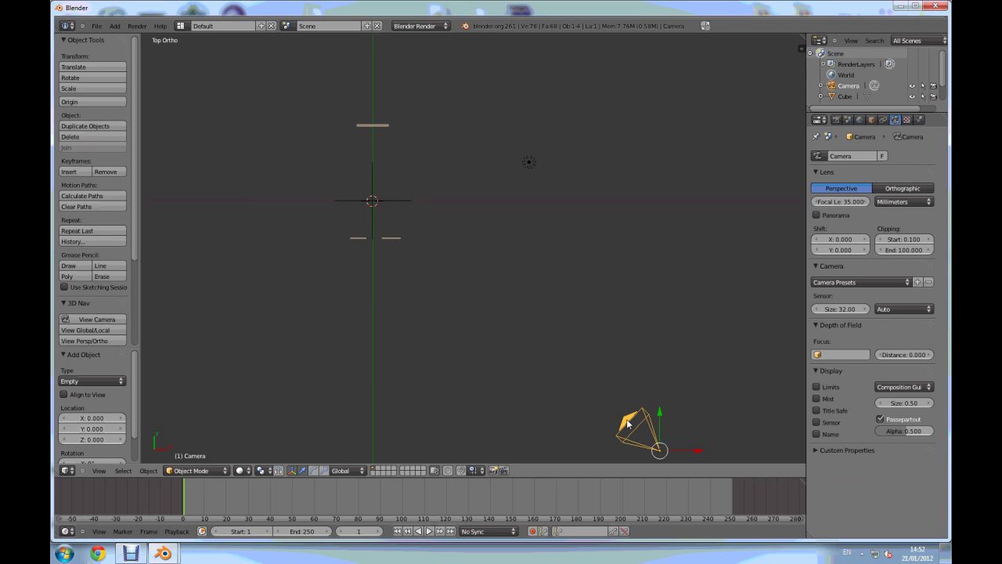
pyautogui.keyDown('shift'); pyautogui.rightClick(397, 212); pyautogui.keyUp('shift')
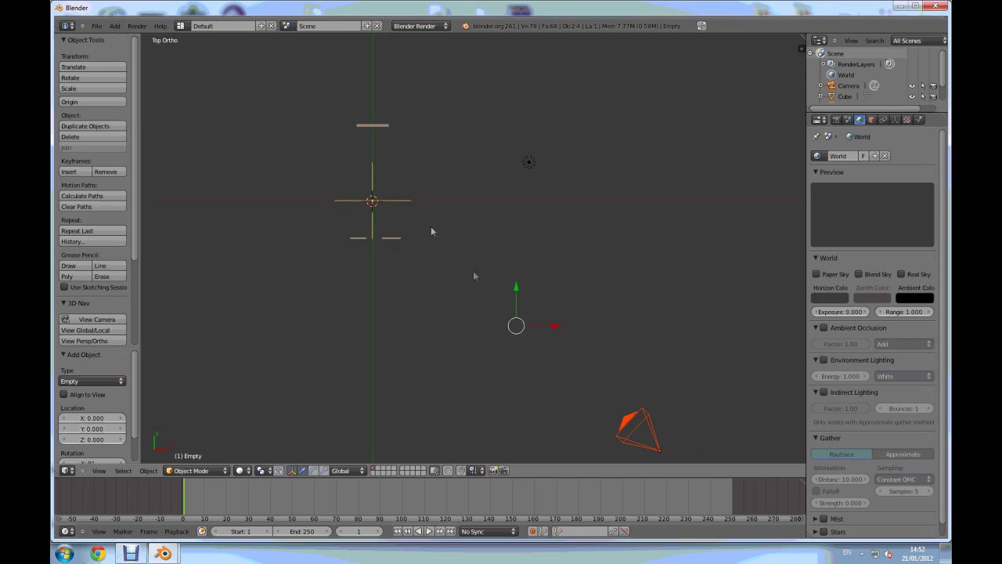
pyautogui.hotkey('ctrl', 't')
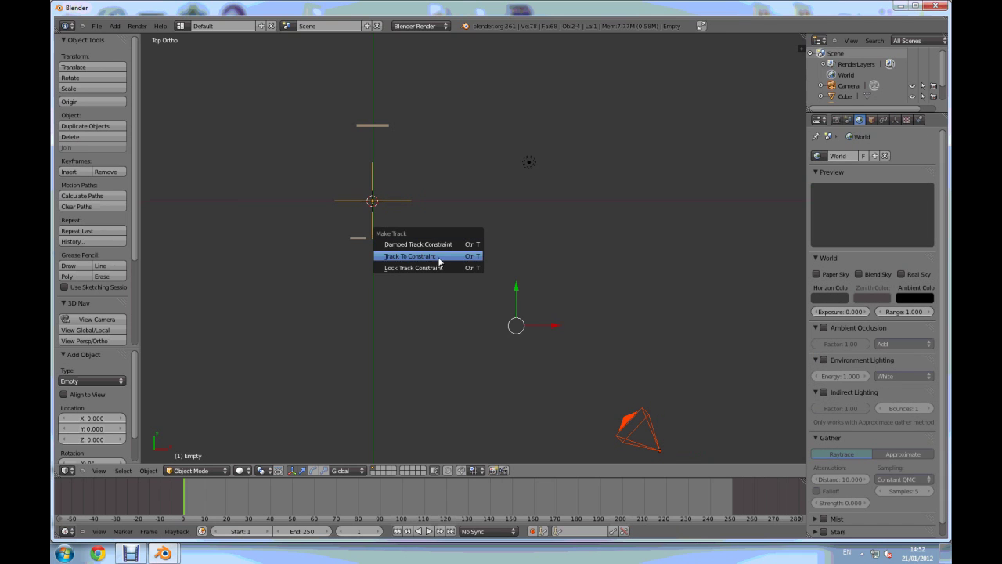
pyautogui.click(456, 261)
pyautogui.press('a')
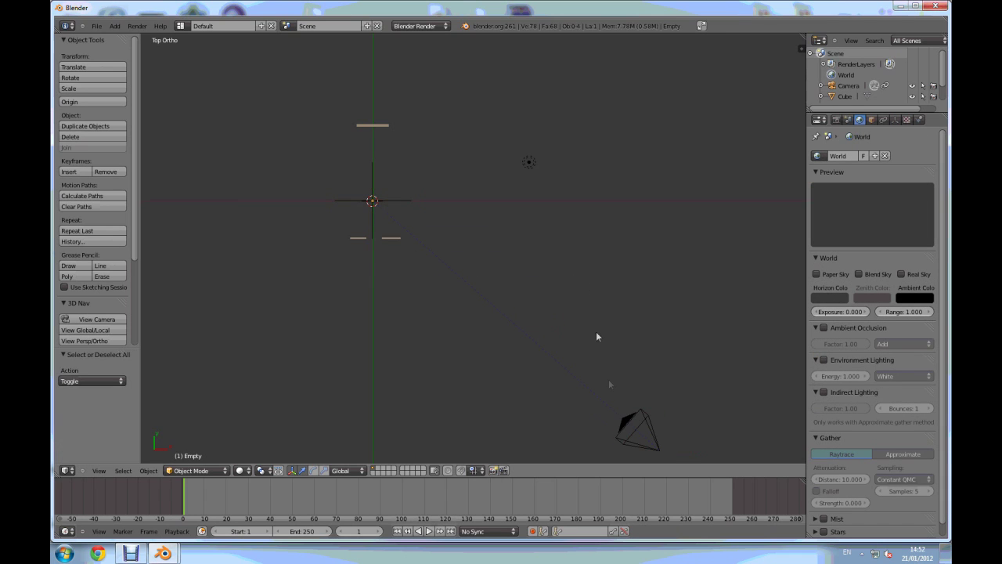
# - Move the camera in front of the room's front wall and lower it about 3.54 units along Z
pyautogui.rightClick(629, 426)
pyautogui.press('g')
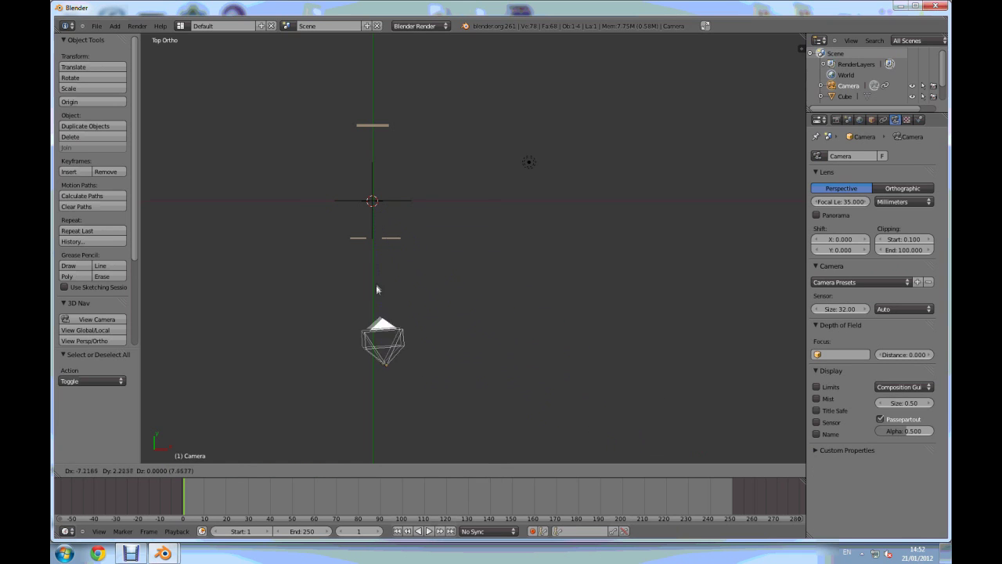
pyautogui.click(389, 273)
pyautogui.press('KP_1')
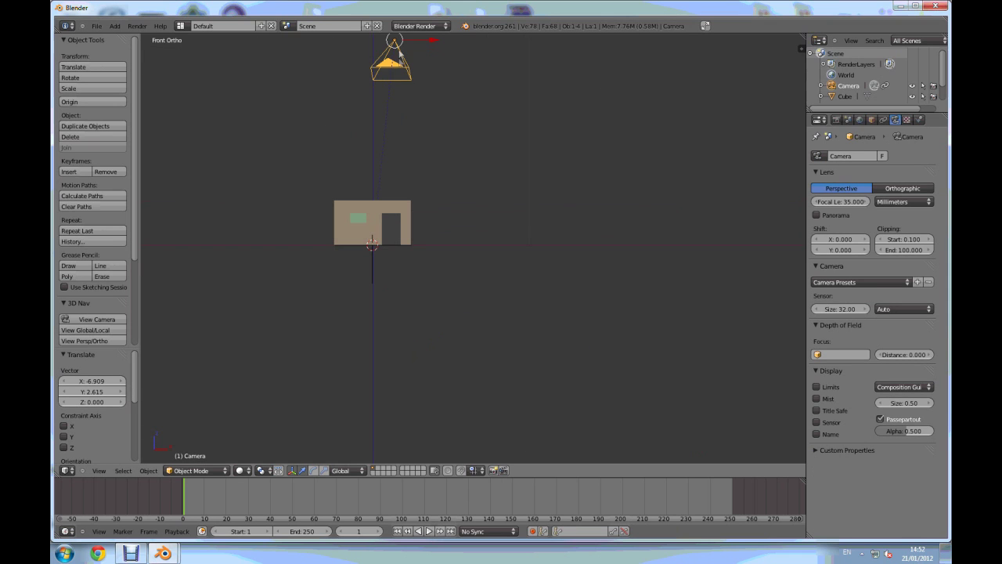
pyautogui.press('g')
pyautogui.press('z')
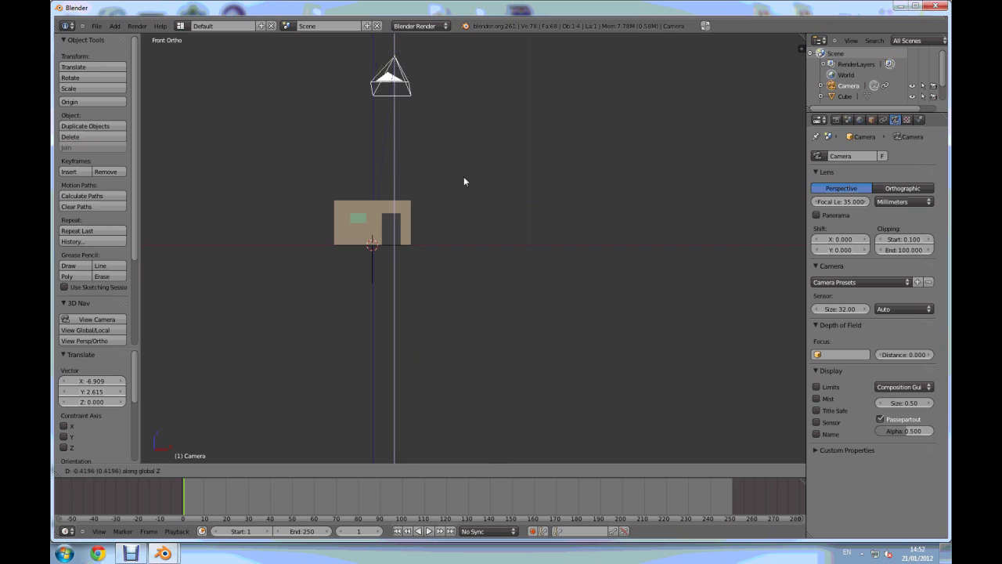
pyautogui.click(471, 264)
pyautogui.press('KP_0')
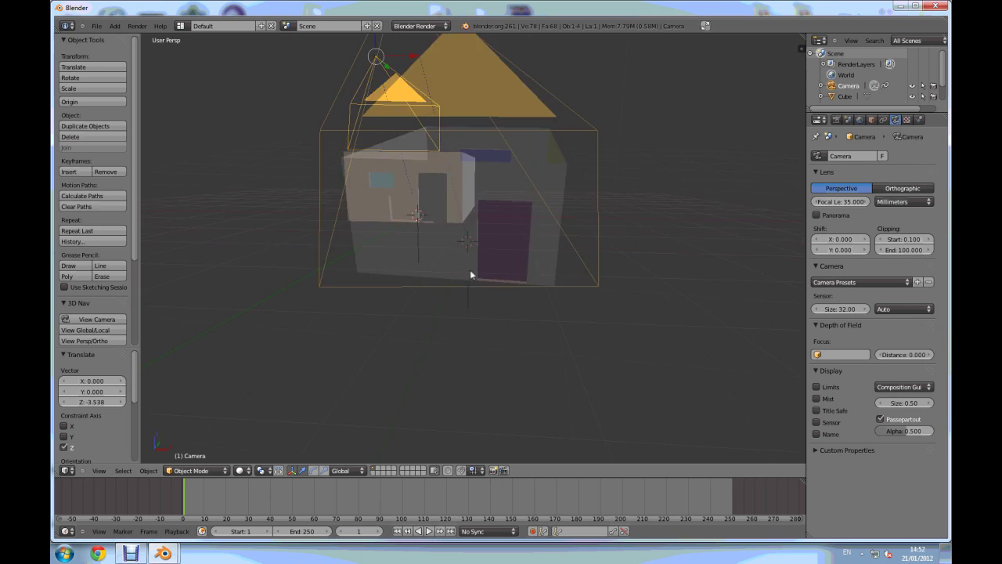
pyautogui.press('KP_7')
pyautogui.press('g')
pyautogui.rightClick(490, 207)
# - Move the lamp about -5.29 units in X and -3.81 in Y, in front of the room beside the camera
pyautogui.scroll(3, 318, 312)
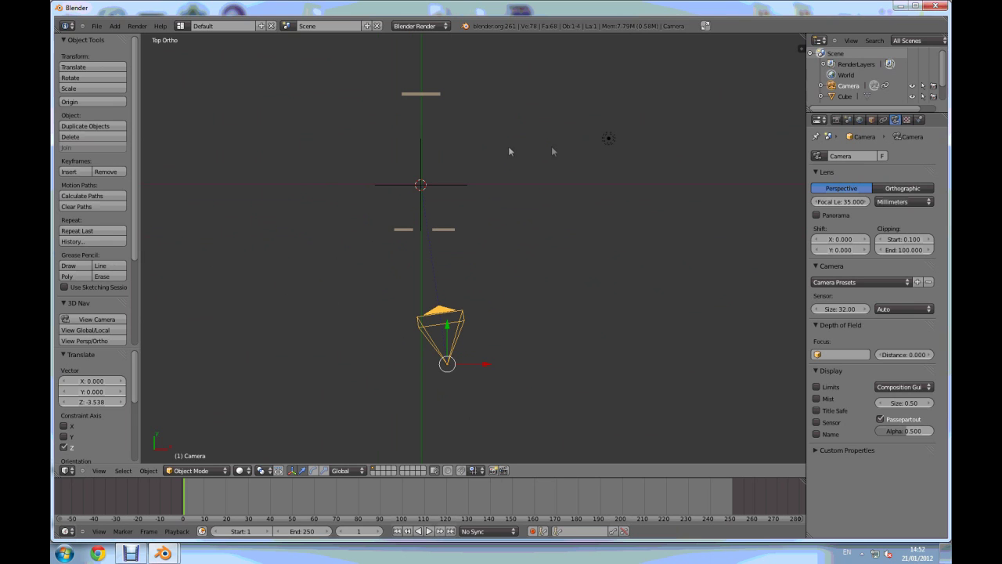
pyautogui.rightClick(606, 145)
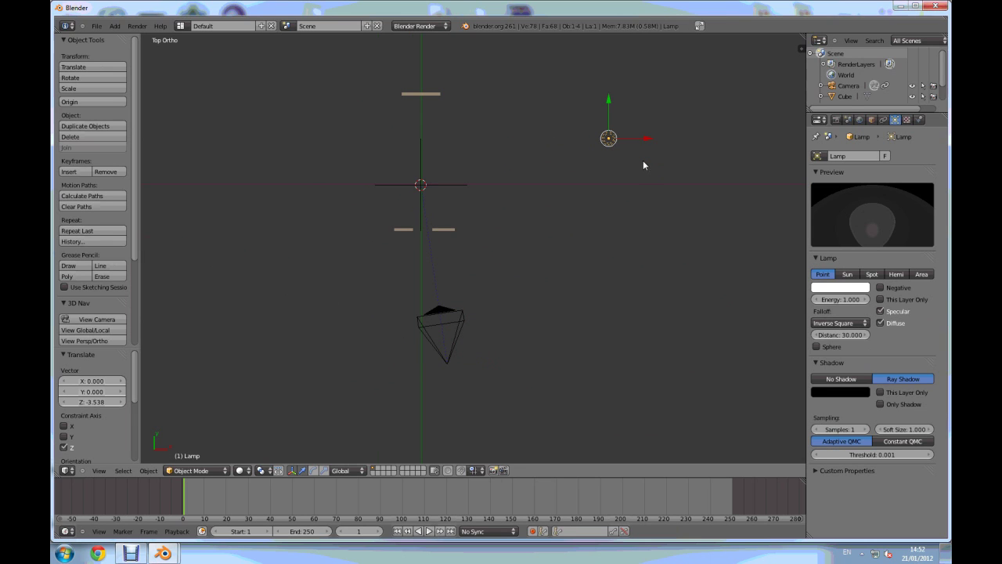
pyautogui.press('g')
pyautogui.click(399, 341)
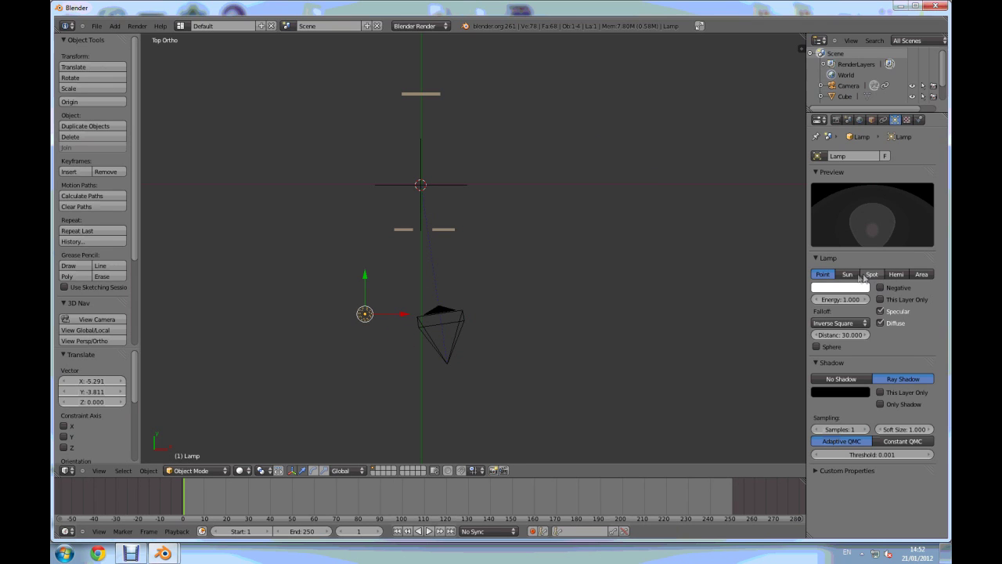
# - Change the lamp to a Sun and rotate it about 141° in top view so its line runs through the room
pyautogui.click(847, 274)
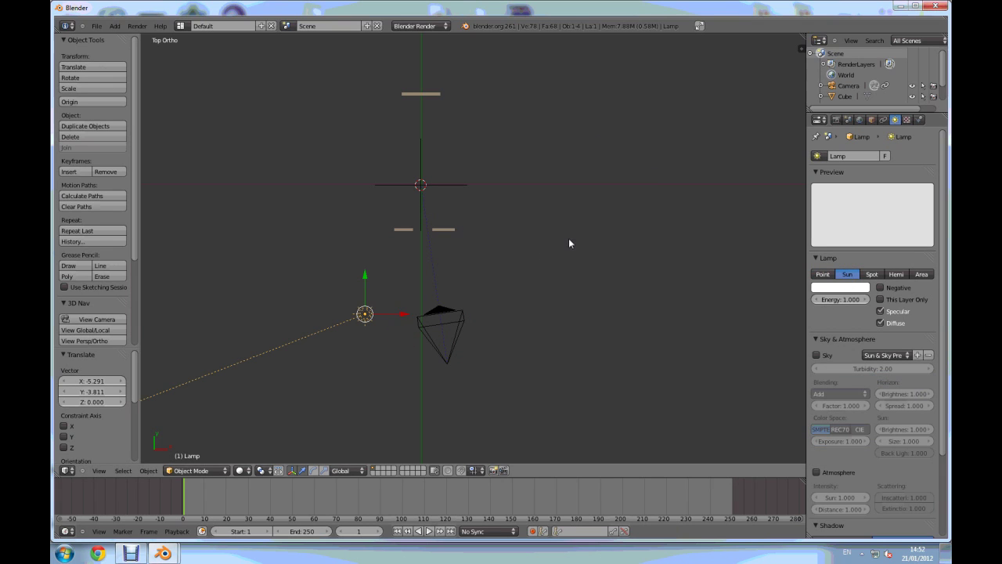
pyautogui.press('r')
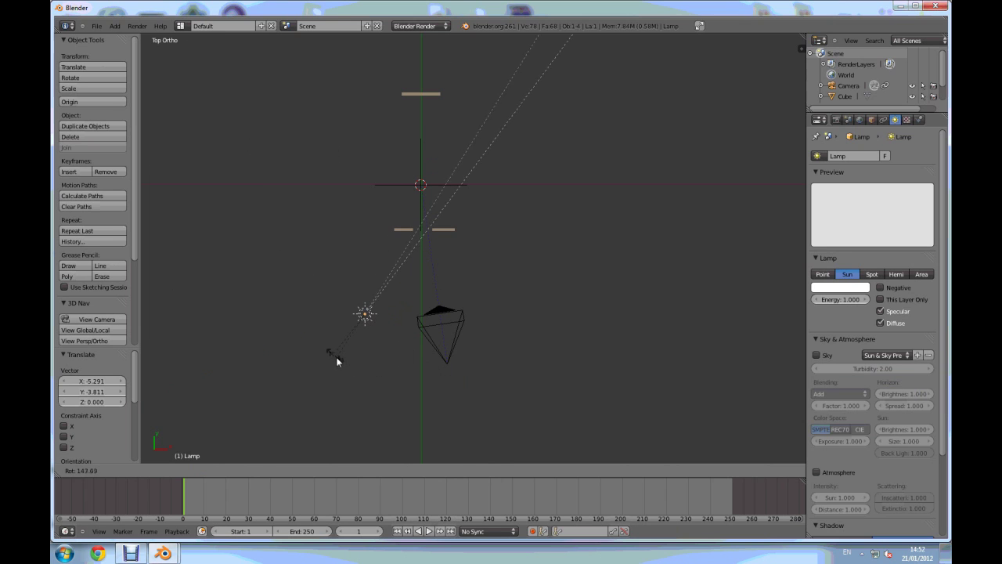
pyautogui.click(337, 360)
# - Reposition the sun lamp about -0.94 units in X and farther toward negative Y, and render the camera view
pyautogui.press('KP_1')
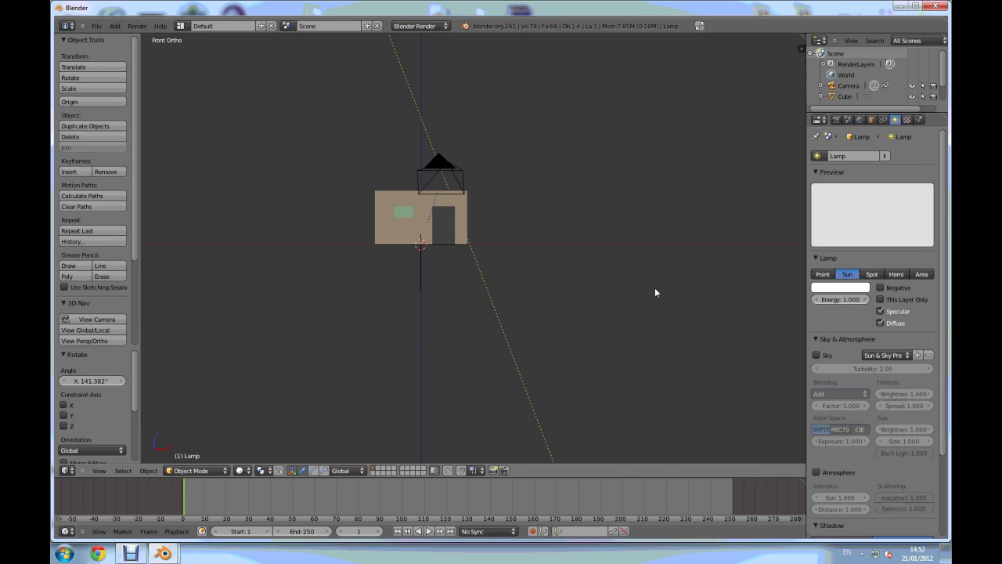
pyautogui.press('g')
pyautogui.click(610, 286)
pyautogui.press('KP_3')
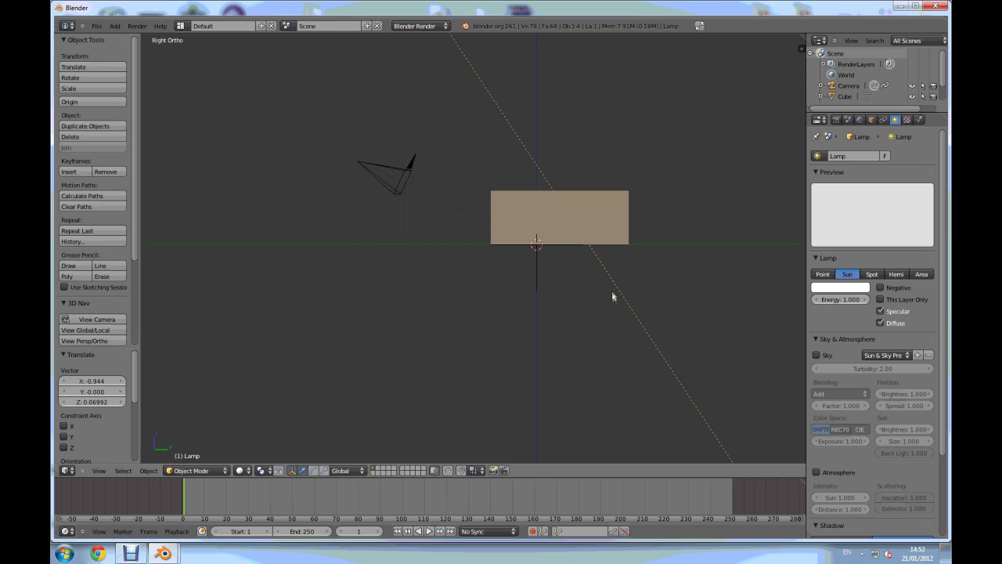
pyautogui.press('g')
pyautogui.click(587, 273)
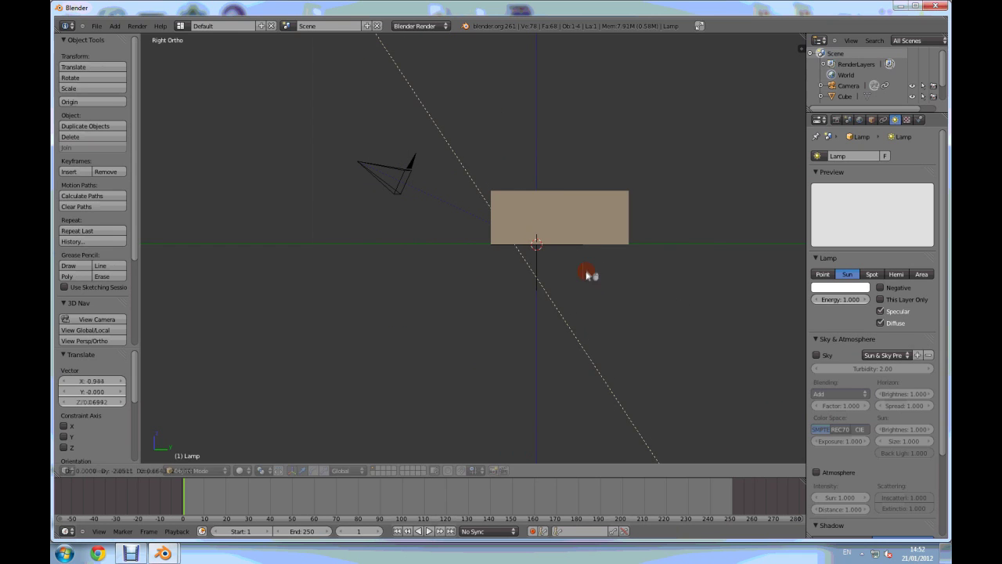
pyautogui.press('F12')
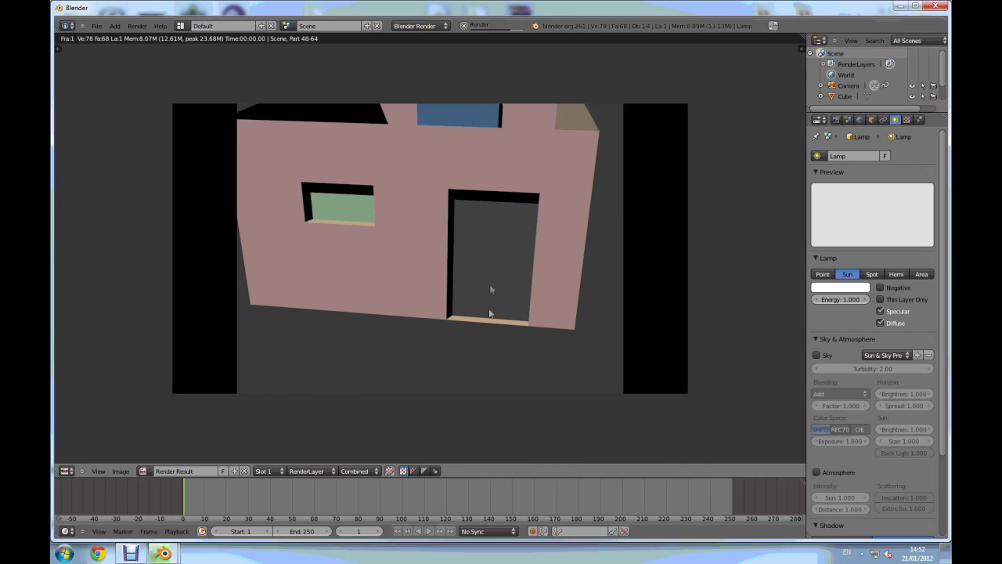
pyautogui.press('Escape')
# - Select the room mesh and enter Edit Mode with no faces selected, close to the front door
pyautogui.rightClick(518, 224)
pyautogui.moveTo(518, 223); pyautogui.dragTo(586, 241, button='middle')
pyautogui.scroll(6, 586, 234)
pyautogui.press('Tab')
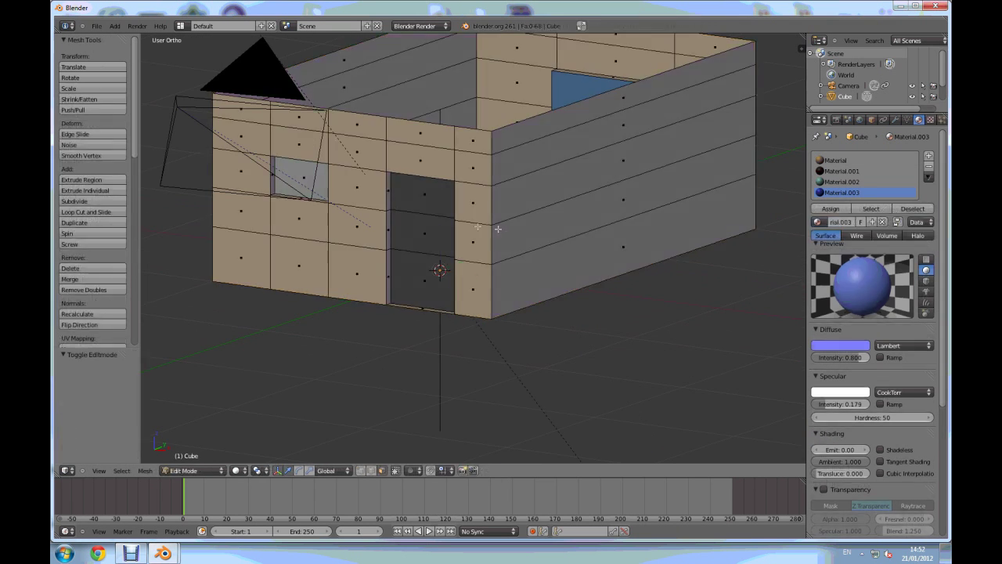
pyautogui.press('a')
pyautogui.moveTo(464, 205); pyautogui.dragTo(472, 203, button='middle')
pyautogui.scroll(2, 444, 203)
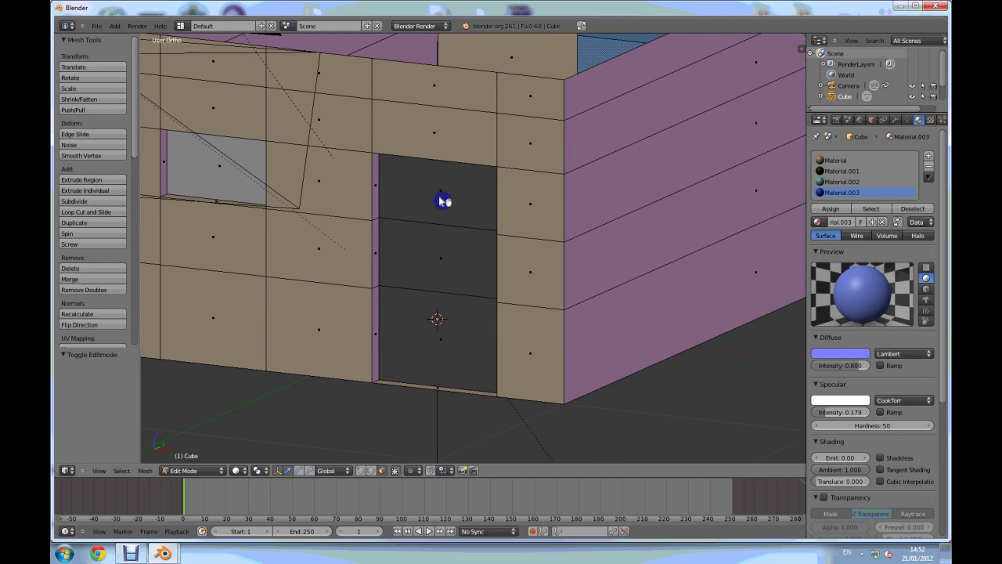
pyautogui.rightClick(441, 197)
pyautogui.keyDown('shift'); pyautogui.rightClick(444, 254); pyautogui.keyUp('shift')
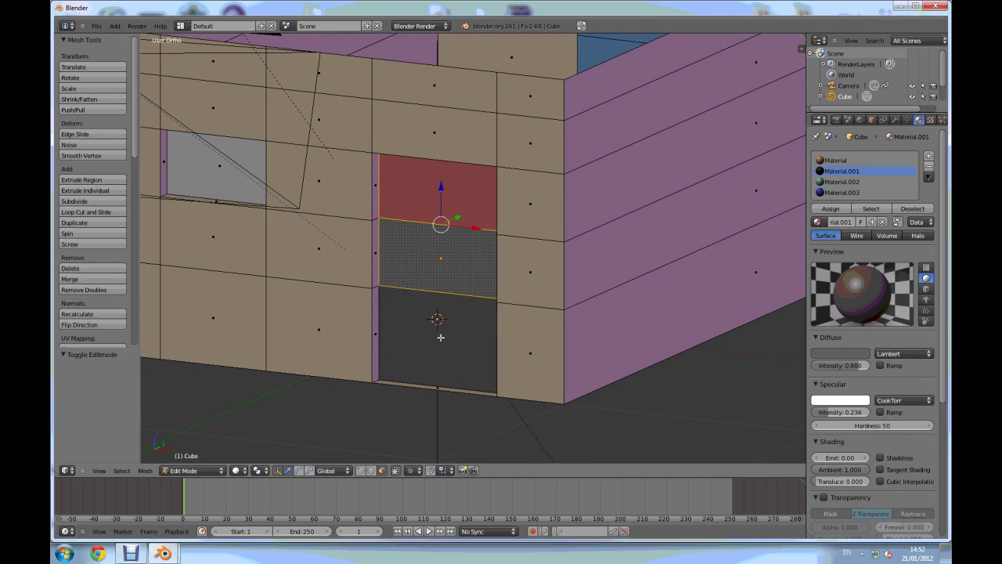
pyautogui.keyDown('shift'); pyautogui.rightClick(441, 336); pyautogui.keyUp('shift')
pyautogui.press('a')
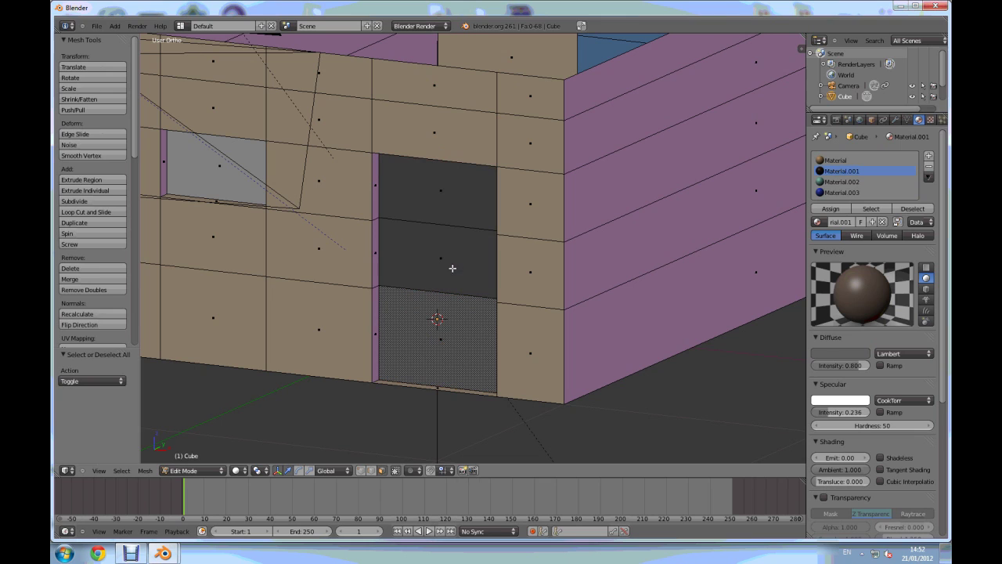
# - Select all door faces that are assigned to Material.001
pyautogui.click(841, 182)
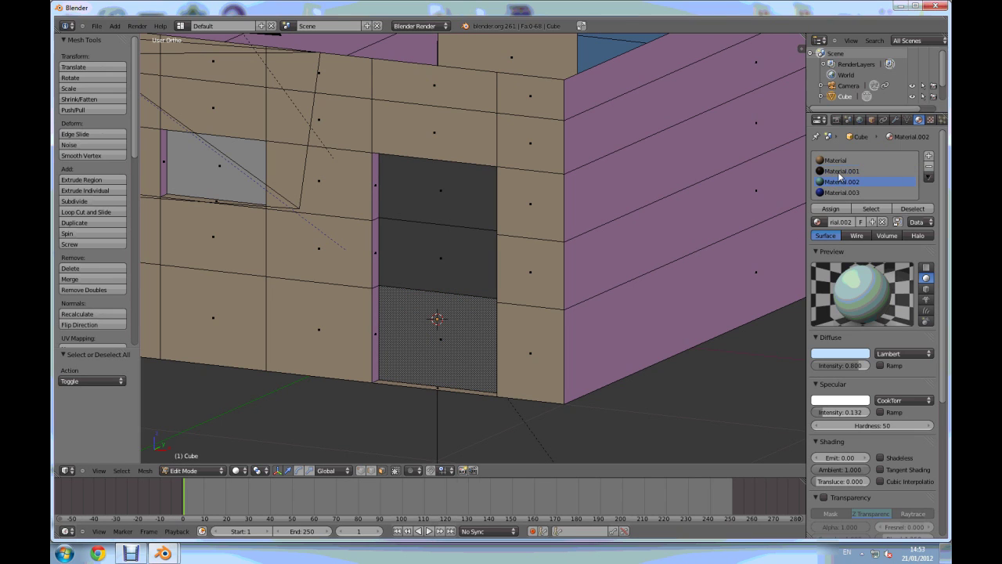
pyautogui.click(841, 174)
pyautogui.click(870, 209)
pyautogui.scroll(-3, 482, 239)
pyautogui.scroll(2, 513, 233)
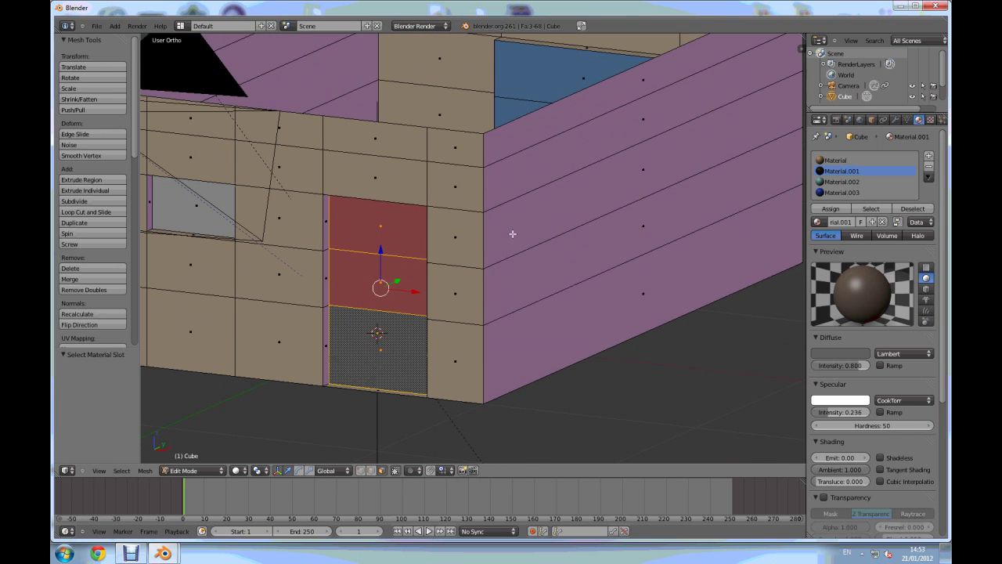
# - Split the front view in two, make the new area a UV/Image Editor and unlink the render result from it
pyautogui.press('KP_1')
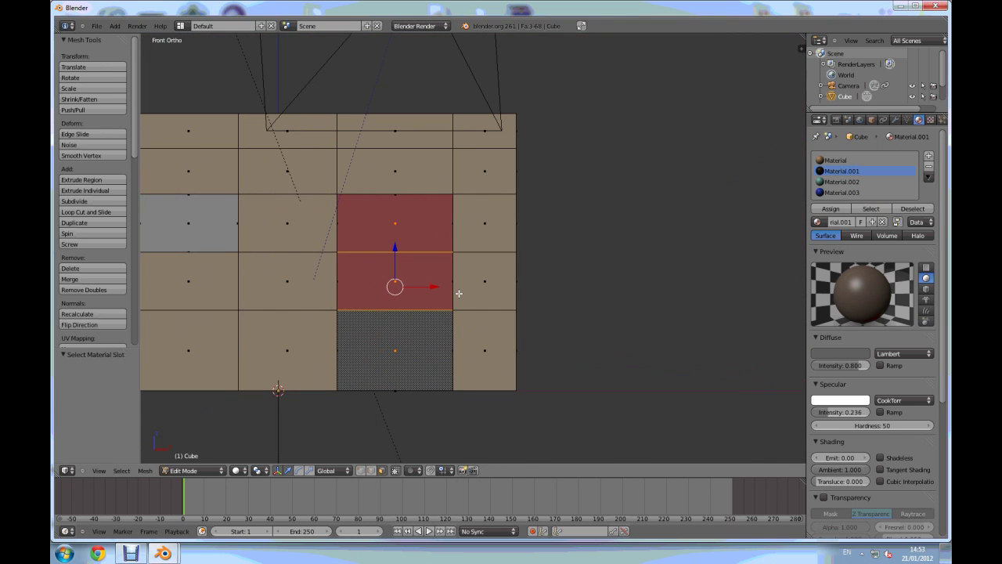
pyautogui.scroll(-2, 546, 271)
pyautogui.scroll(1, 552, 273)
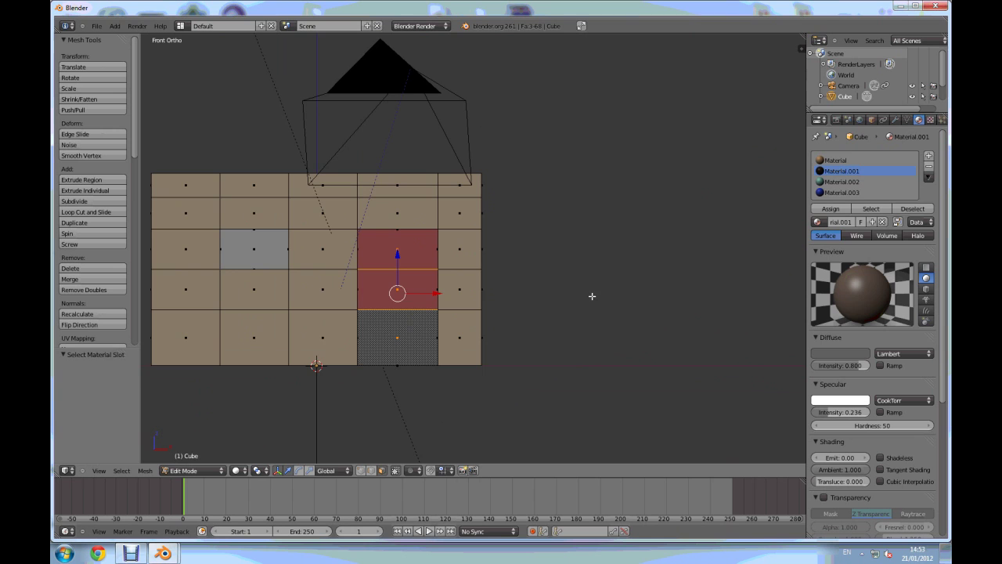
pyautogui.scroll(1, 592, 296)
pyautogui.moveTo(803, 36); pyautogui.dragTo(542, 235)
pyautogui.click(555, 470)
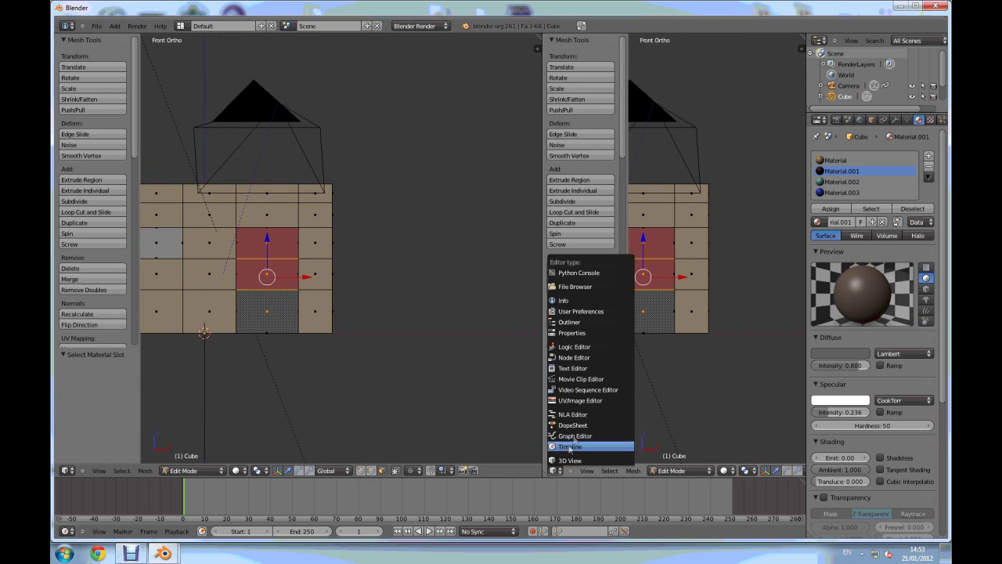
pyautogui.click(584, 400)
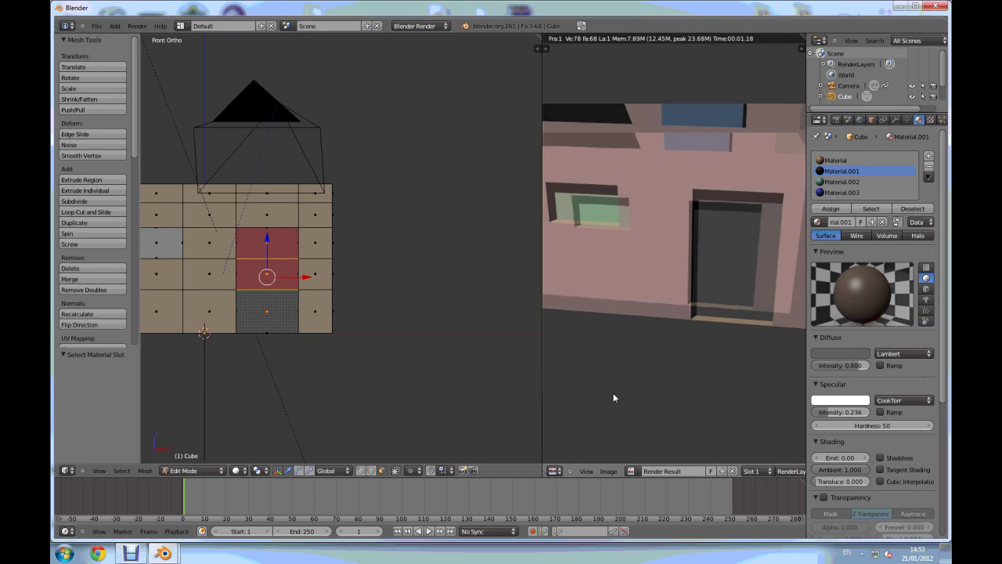
pyautogui.click(733, 470)
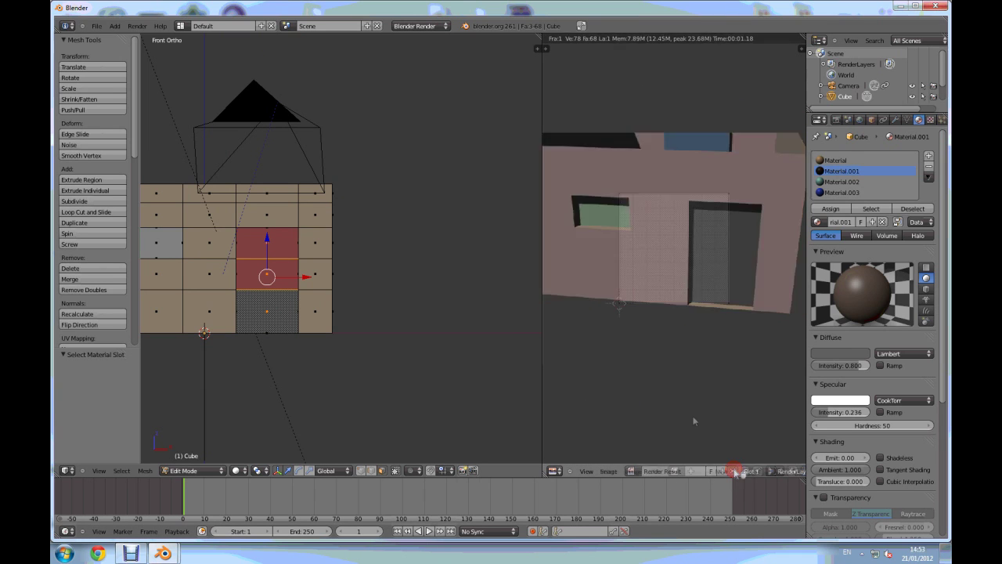
# - Unwrap the selected door faces from the front view with Project From View
pyautogui.scroll(3, 230, 249)
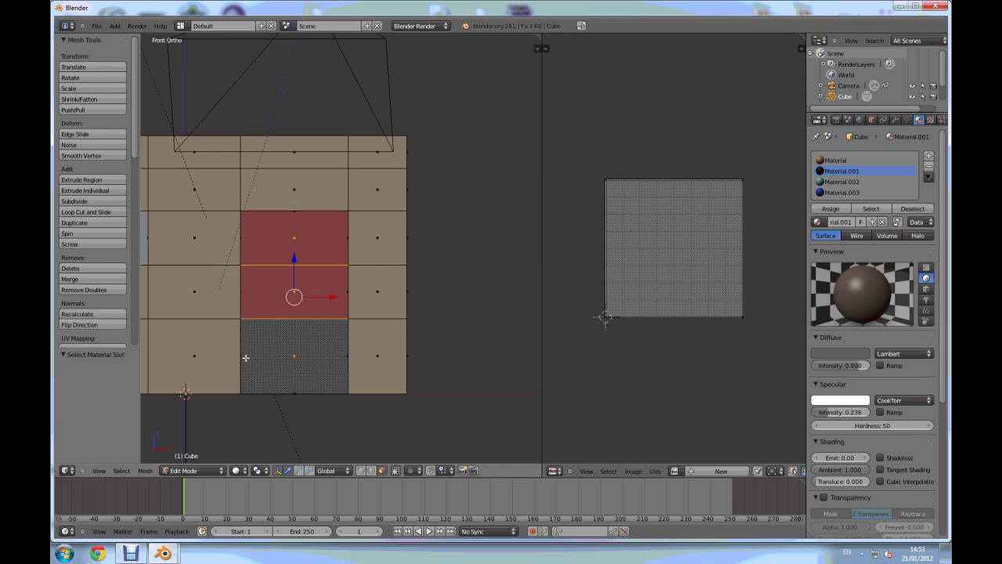
pyautogui.scroll(1, 246, 358)
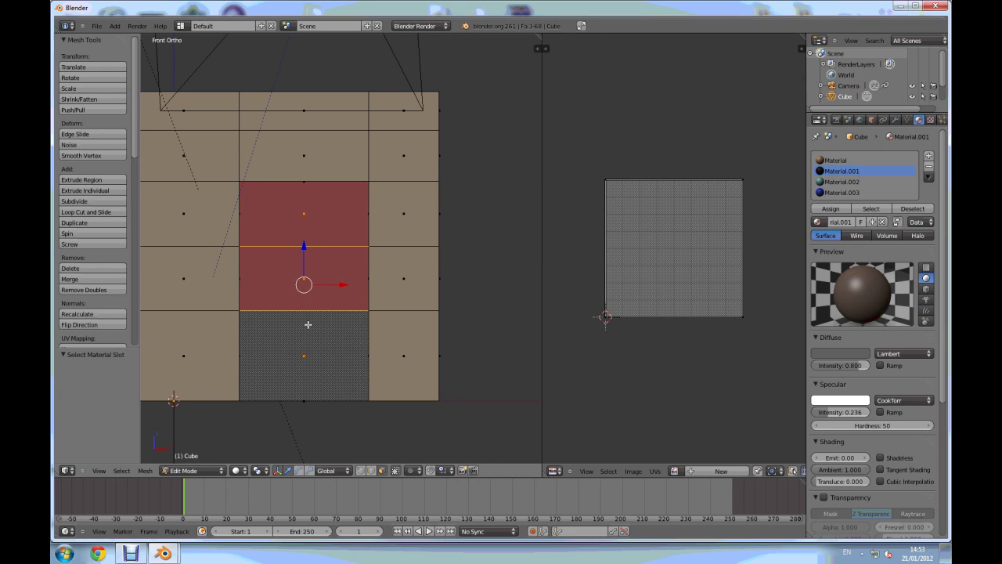
pyautogui.press('u')
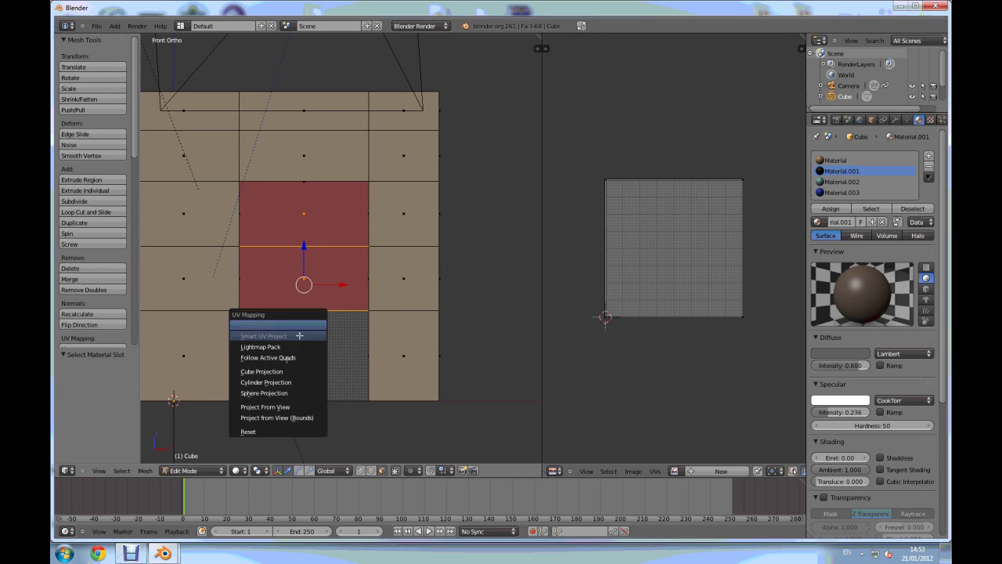
pyautogui.click(274, 408)
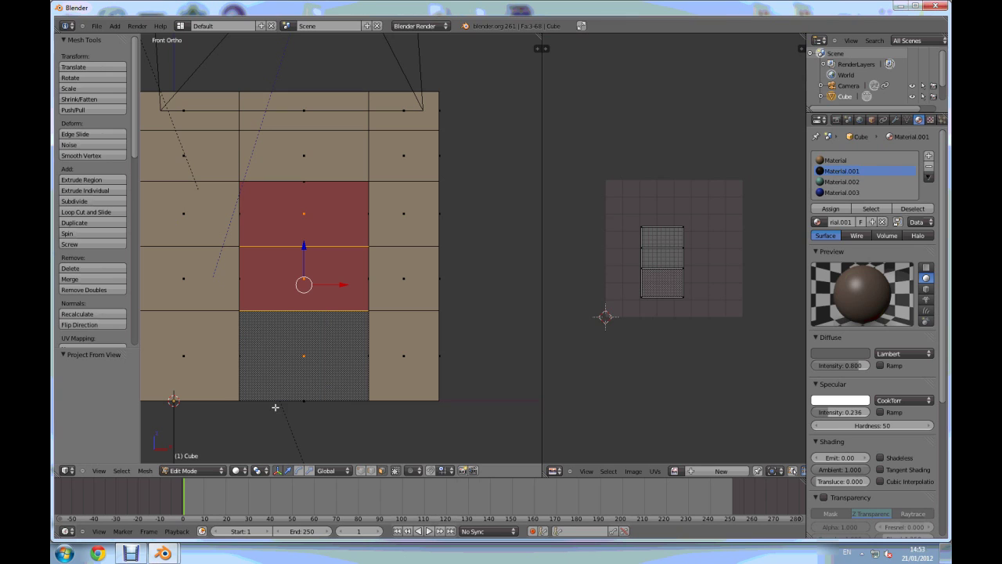
pyautogui.scroll(2, 689, 288)
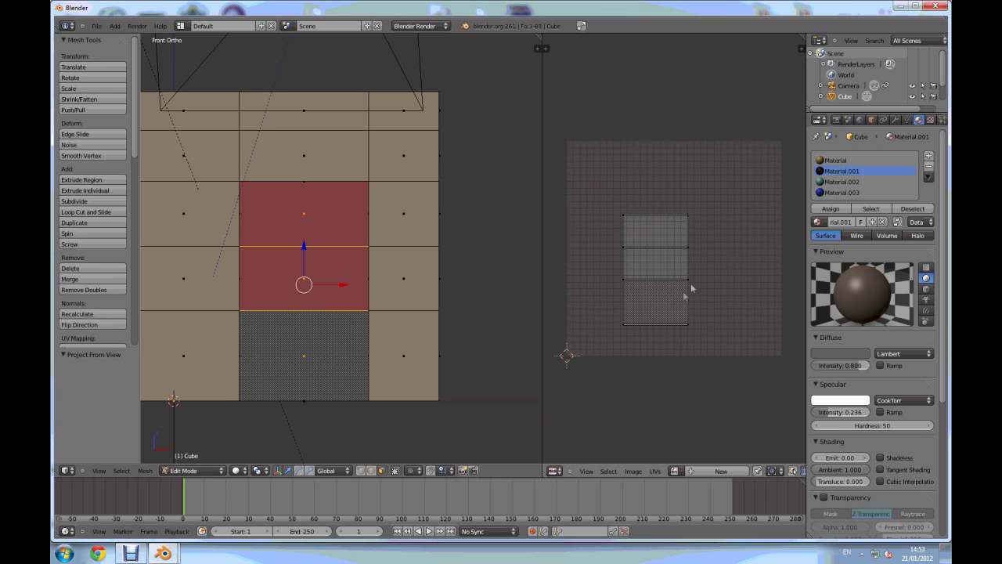
# - Open the image door 1.jpg from the Desktop folder in the UV/Image Editor, browsing the files as thumbnails
pyautogui.click(634, 471)
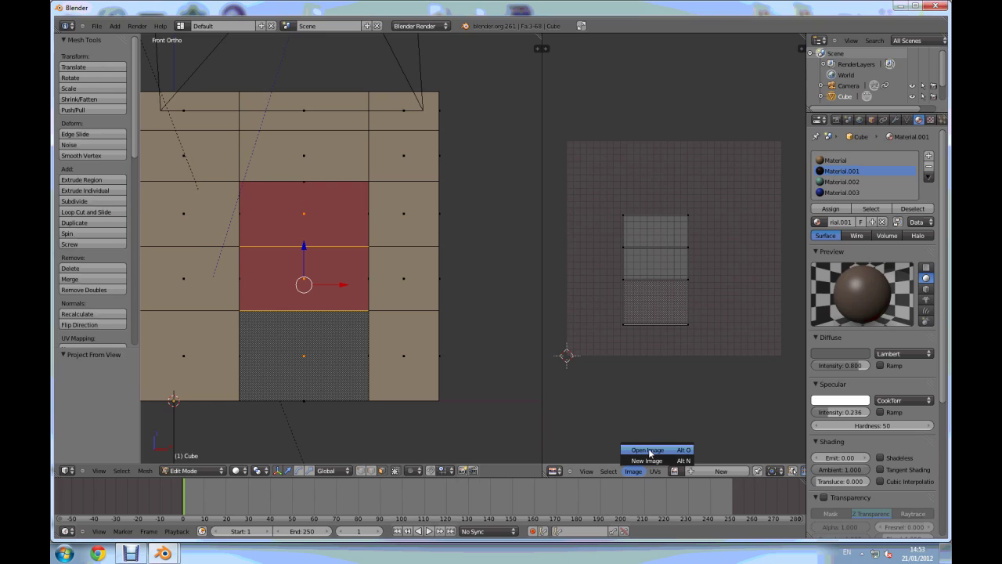
pyautogui.click(649, 450)
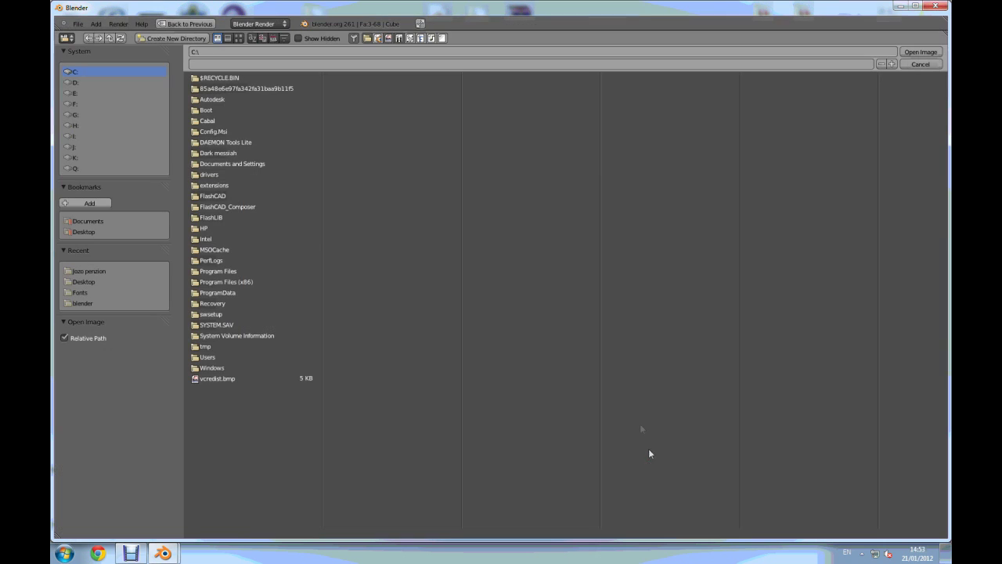
pyautogui.click(86, 231)
pyautogui.click(240, 38)
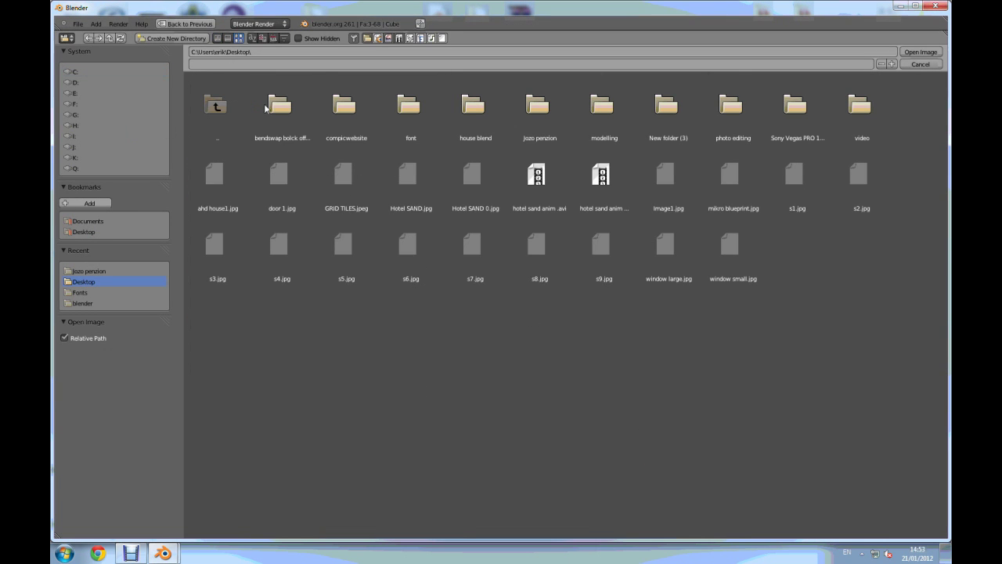
pyautogui.click(282, 180)
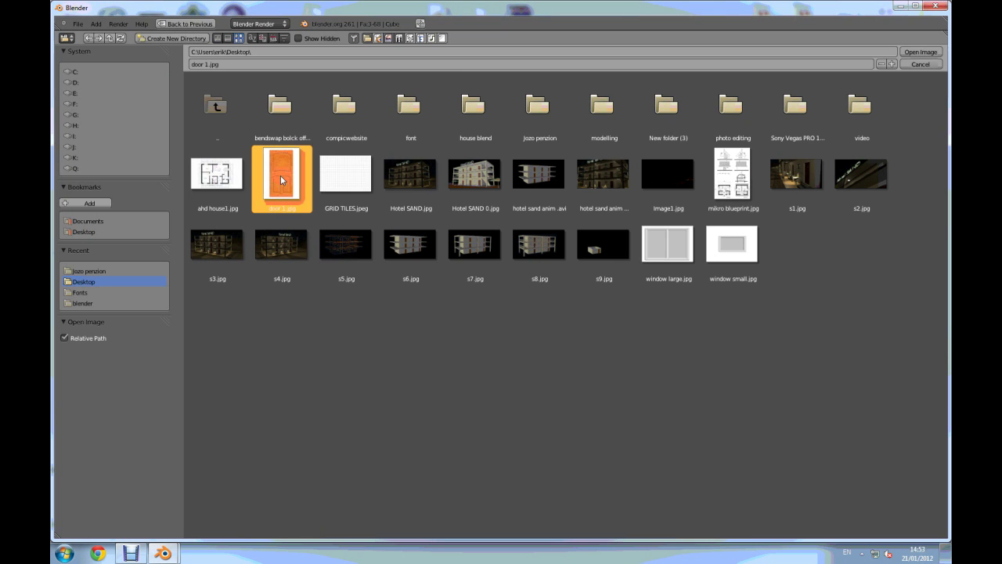
pyautogui.click(920, 52)
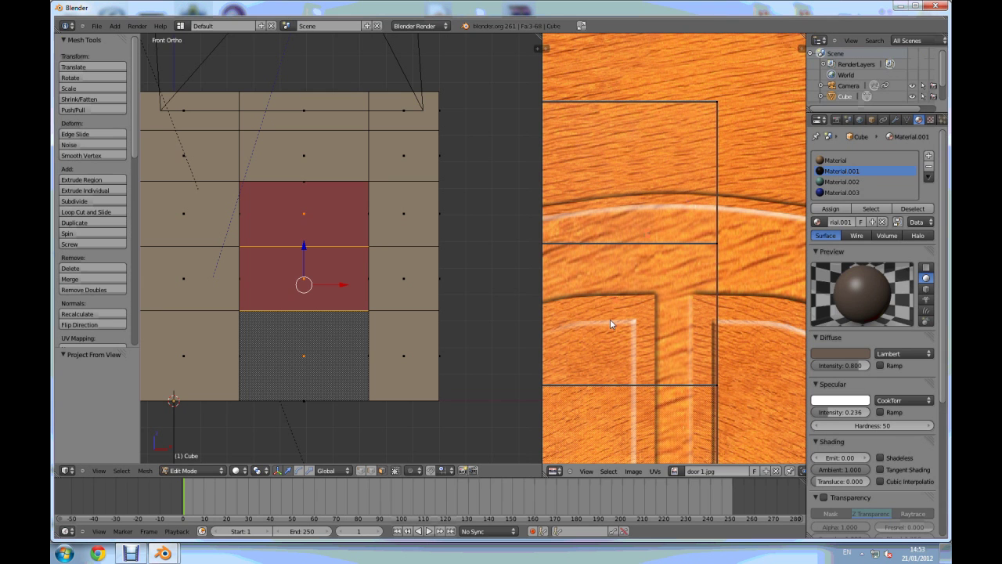
# - Select all the door UVs, scale them up by about 1.52 and move them onto the pictured door
pyautogui.press('Home')
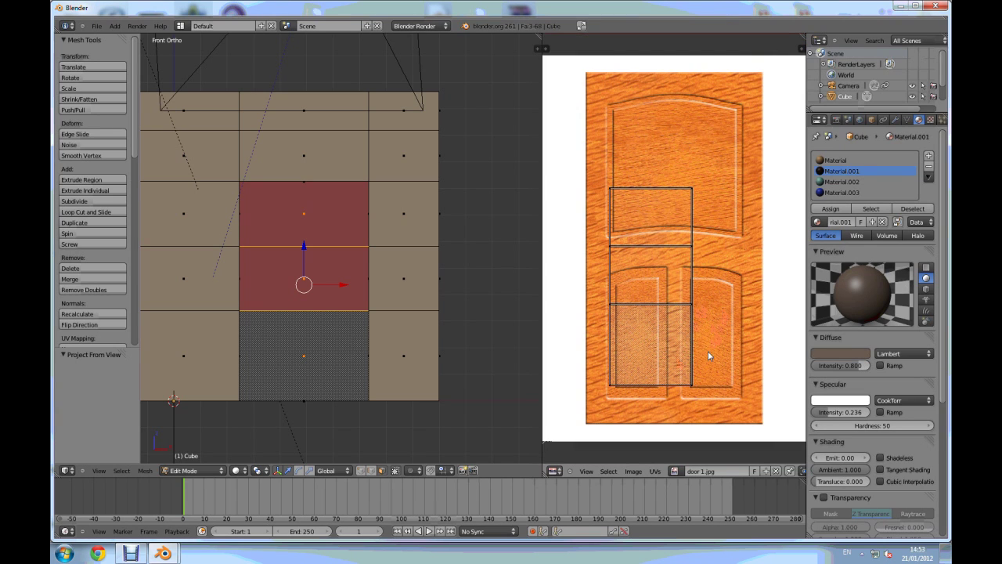
pyautogui.press('a')
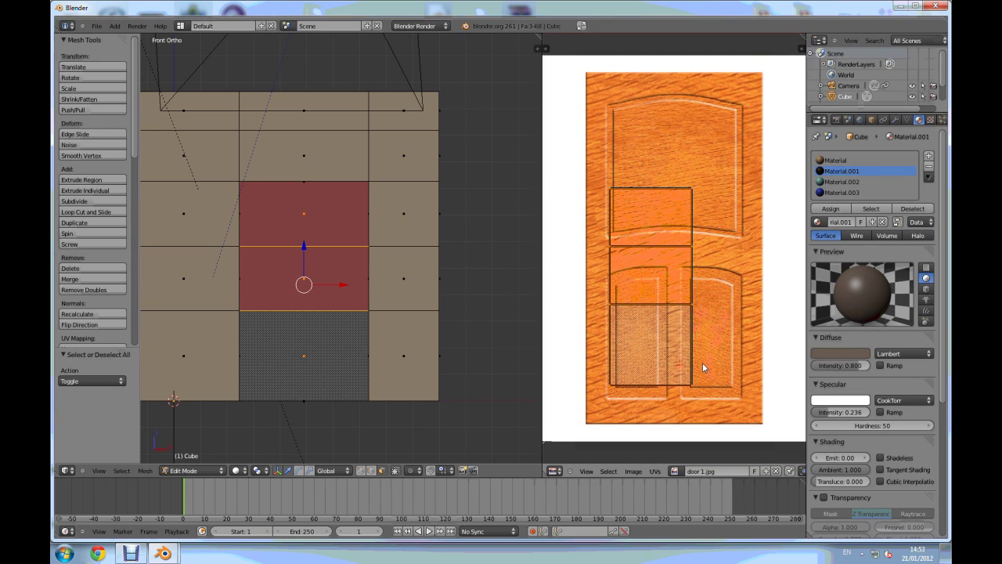
pyautogui.press('s')
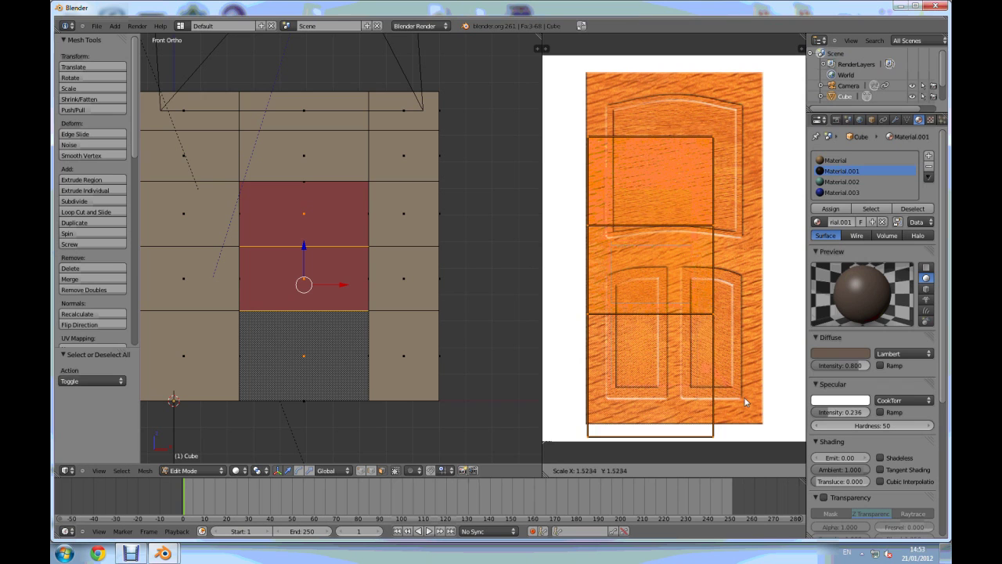
pyautogui.click(745, 402)
pyautogui.hotkey('ctrl', 'Up')
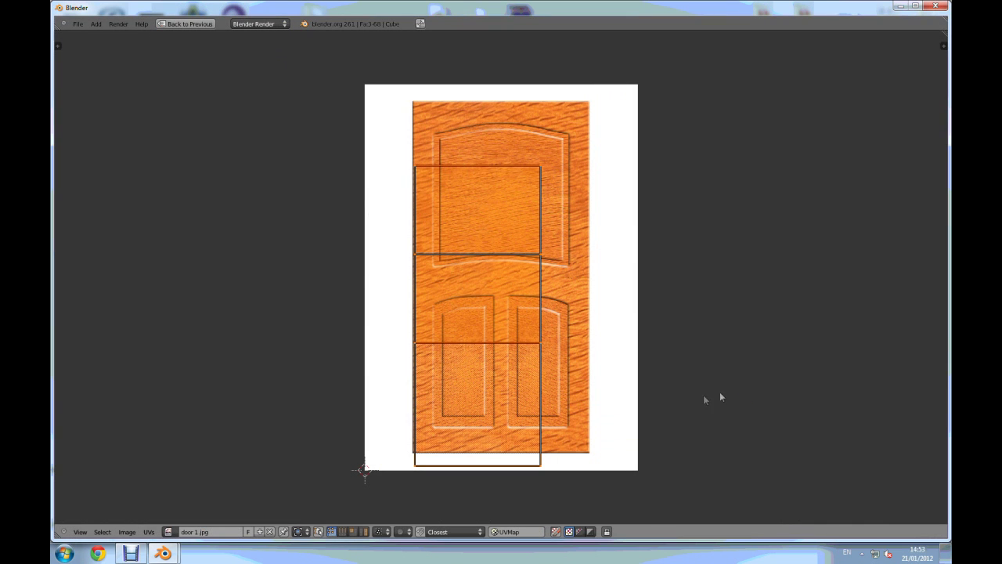
pyautogui.press('g')
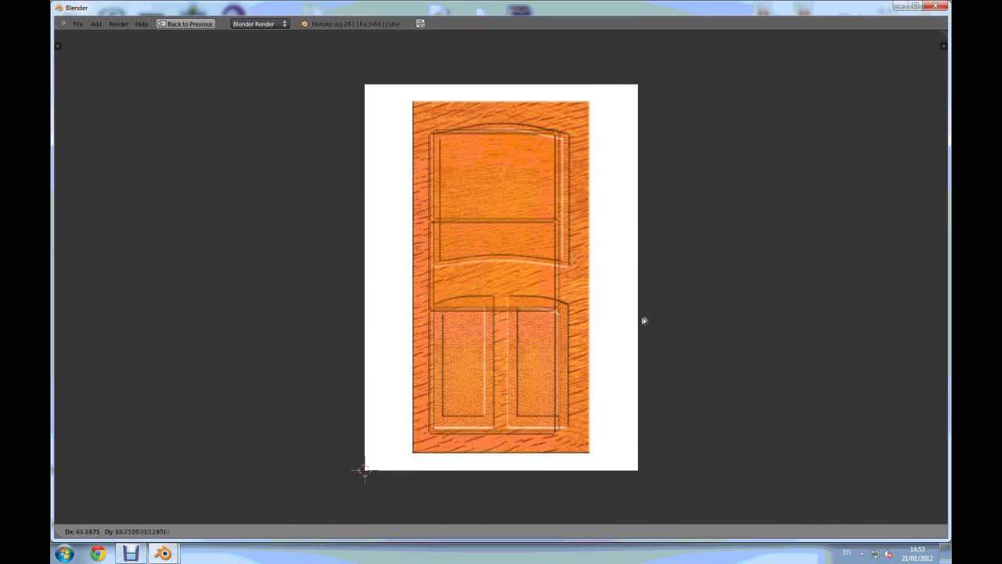
pyautogui.click(644, 318)
# - Scale the door UVs by about 1.17 and move them to match the pictured door's upper and lower edges
pyautogui.press('s')
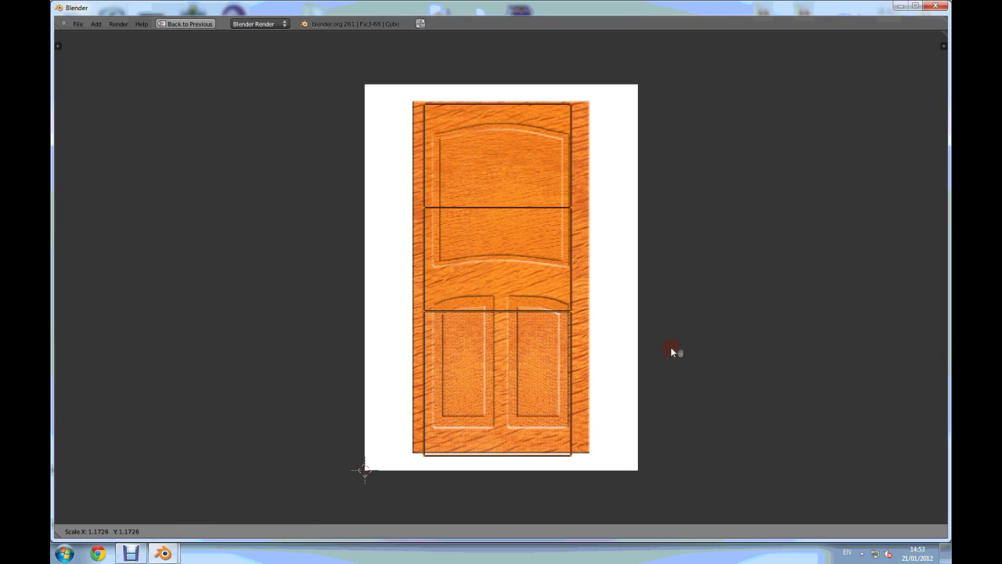
pyautogui.press('g')
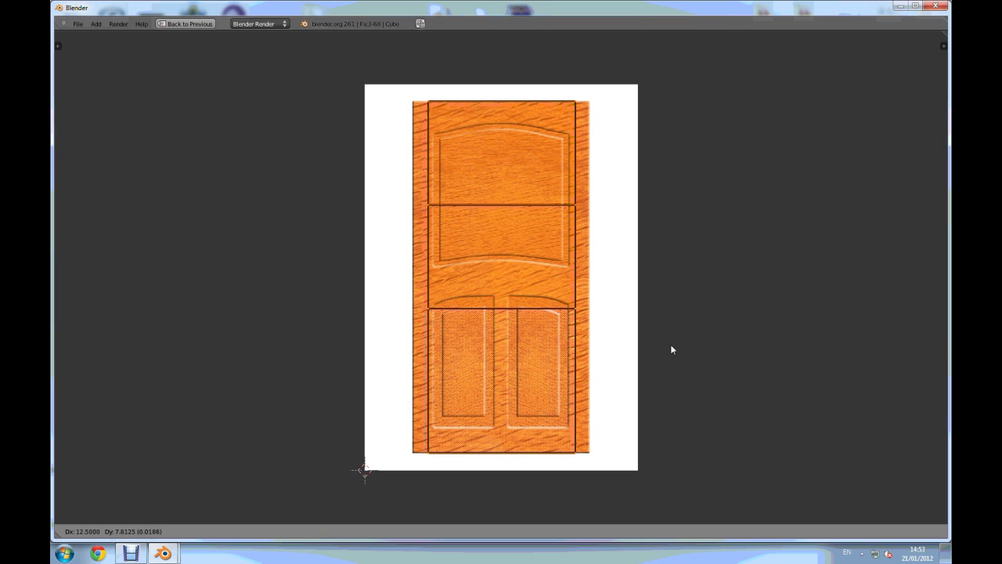
pyautogui.click(670, 344)
# - Stretch the door UVs by about 1.21 along X, nudge them to the pictured door's side edges and restore the split layout
pyautogui.press('s')
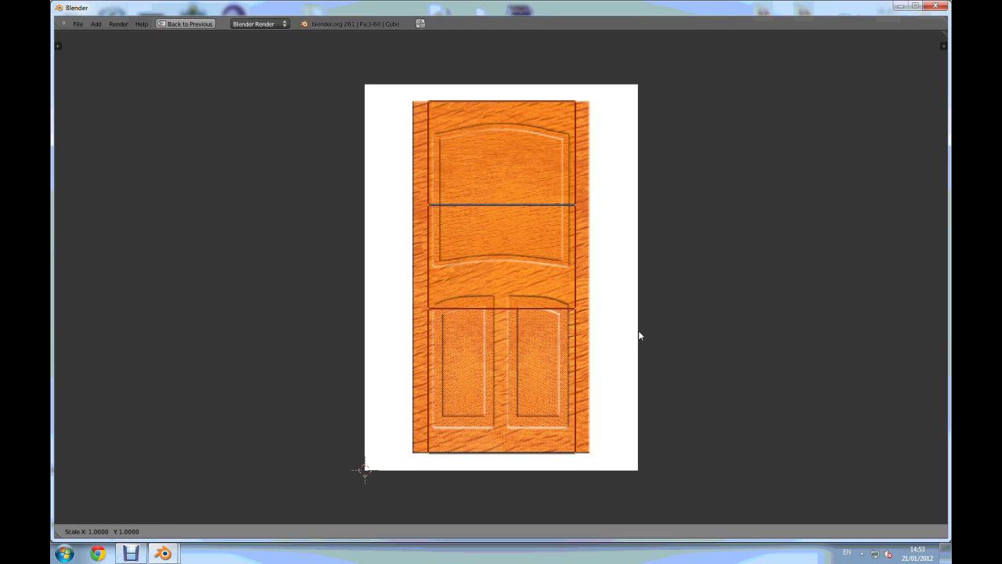
pyautogui.press('x')
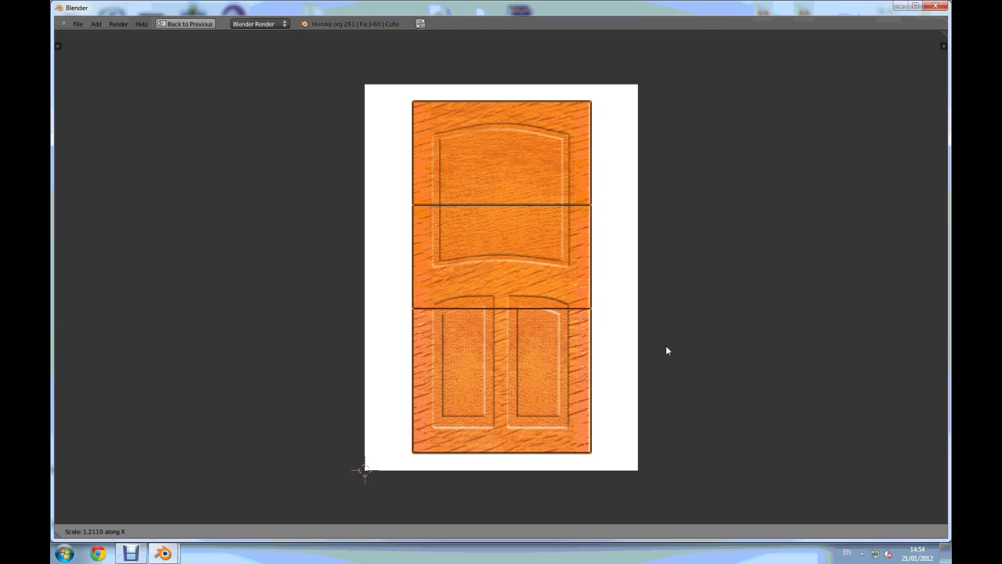
pyautogui.click(667, 351)
pyautogui.press('g')
pyautogui.press('x')
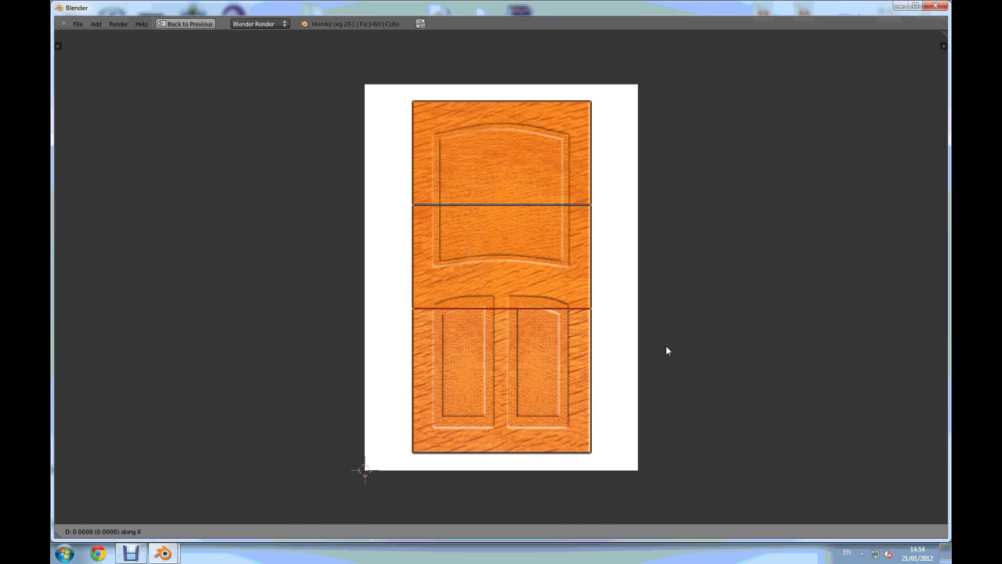
pyautogui.click(664, 345)
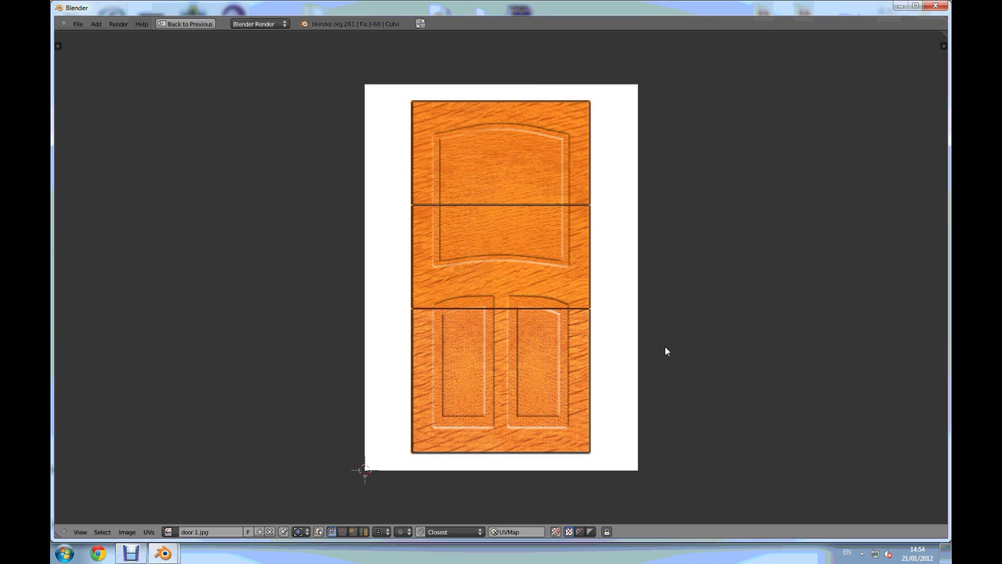
pyautogui.hotkey('ctrl', 'Up')
# - Return the room to Object Mode and set the viewport shading to Texture to check the door image on the model
pyautogui.scroll(-3, 418, 231)
pyautogui.moveTo(418, 230); pyautogui.dragTo(359, 206, button='middle')
pyautogui.scroll(2, 358, 206)
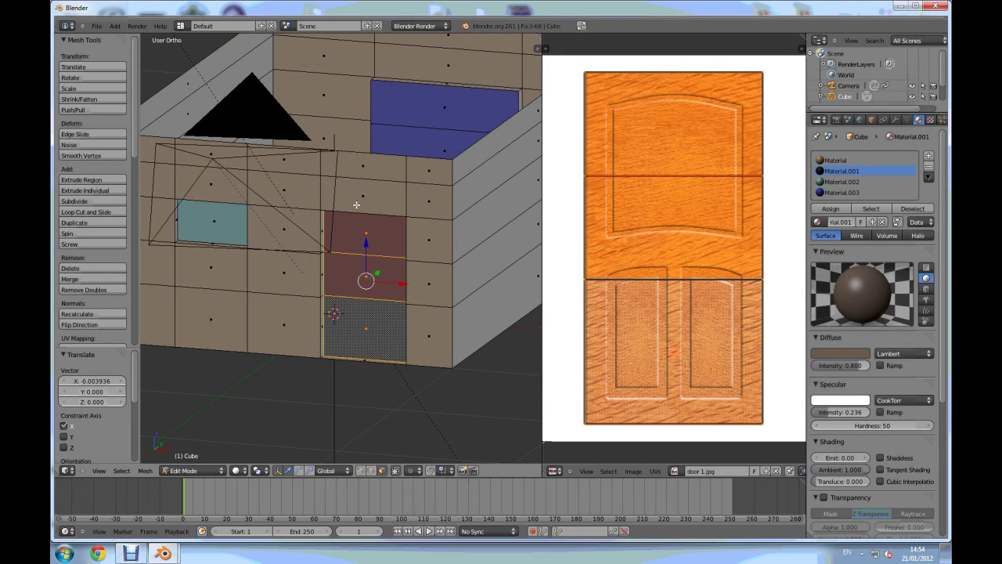
pyautogui.press('Tab')
pyautogui.click(263, 472)
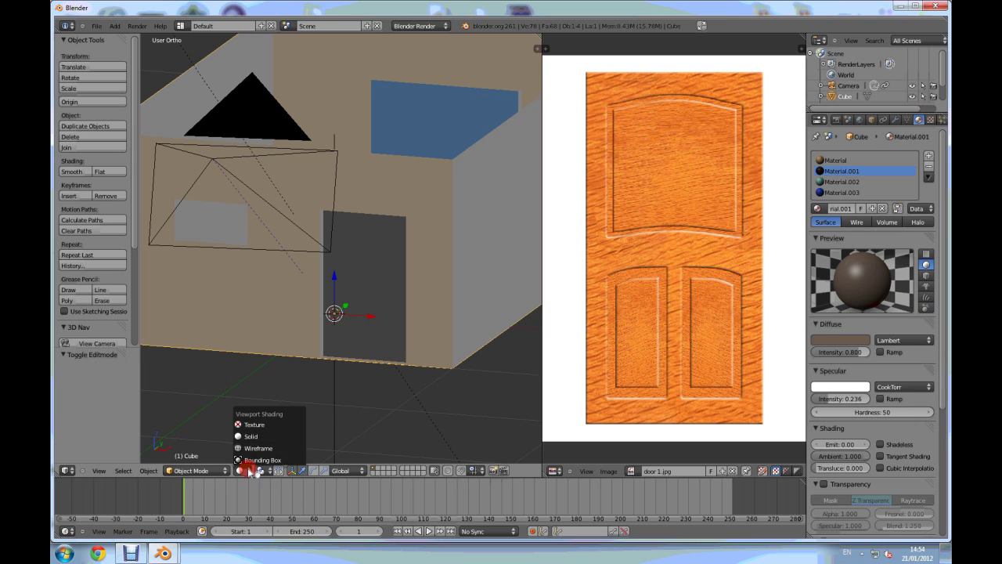
pyautogui.click(259, 421)
pyautogui.scroll(3, 368, 251)
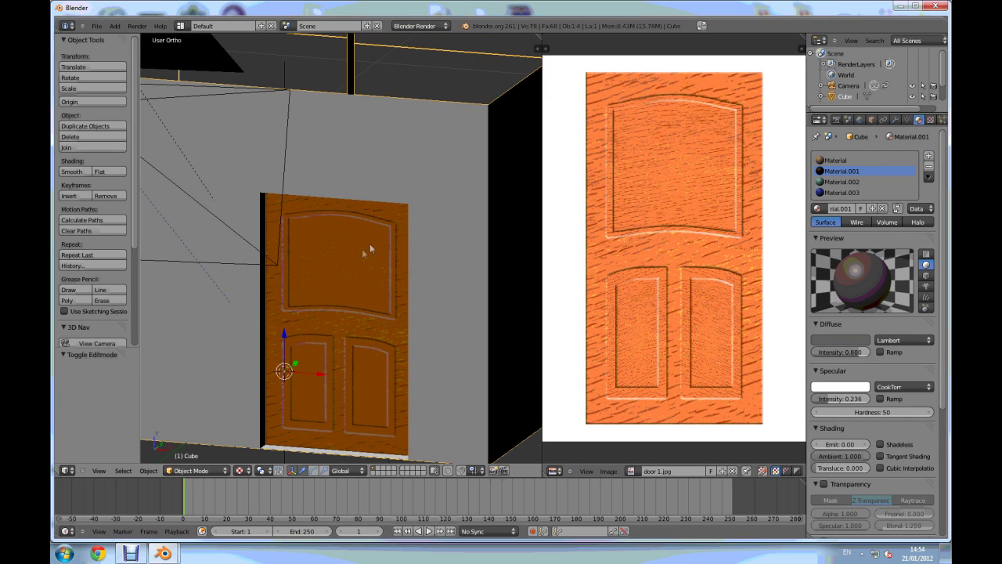
pyautogui.scroll(-3, 212, 275)
pyautogui.moveTo(212, 275); pyautogui.dragTo(225, 298, button='middle')
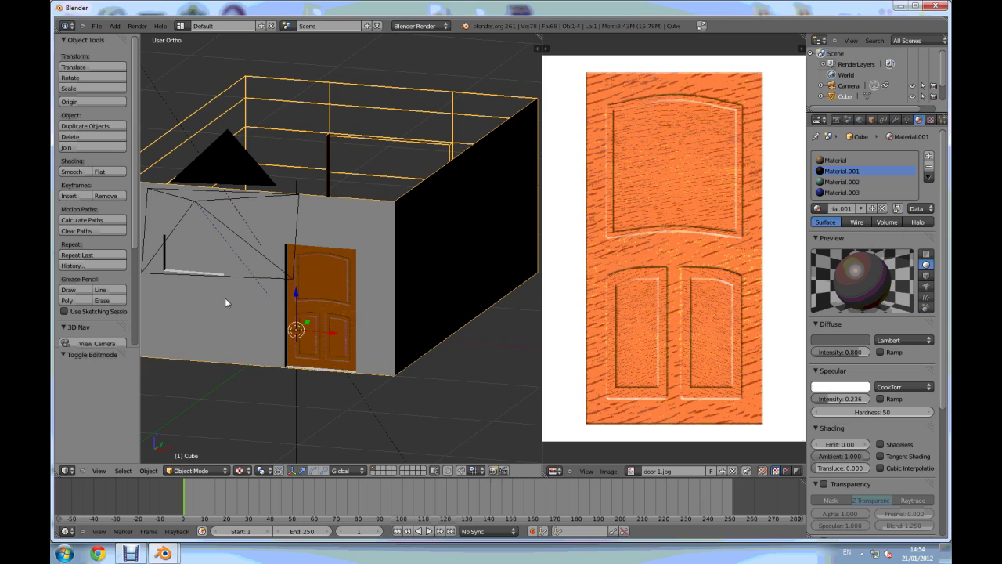
pyautogui.scroll(2, 235, 297)
# - Render the scene to check how the door appears, and return to the 3D view
pyautogui.press('F12')
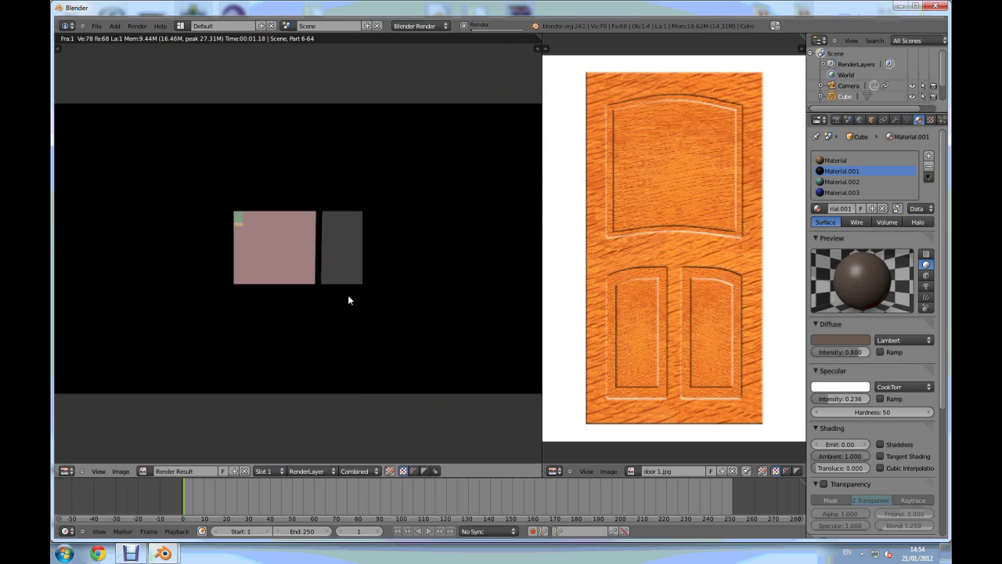
pyautogui.press('Escape')
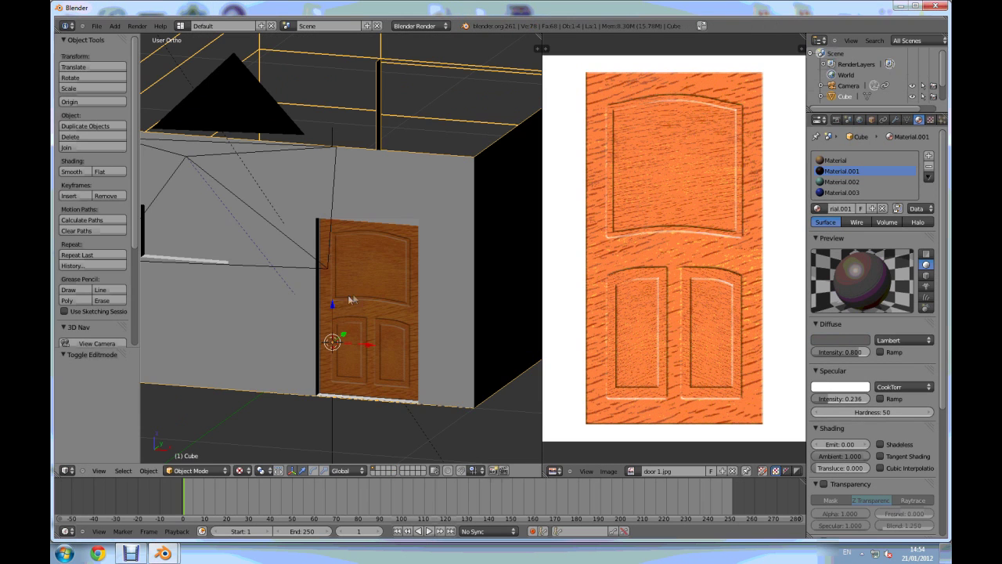
pyautogui.scroll(-4, 388, 309)
pyautogui.scroll(4, 407, 309)
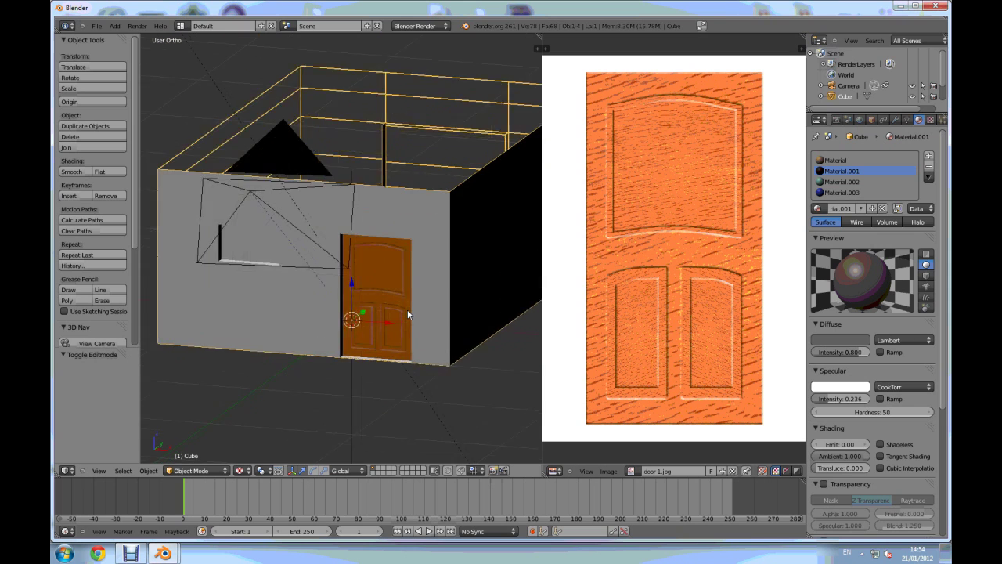
# - In Edit Mode, add a new Image or Movie texture to Material.001 that uses the loaded door 1.jpg
pyautogui.press('Tab')
pyautogui.scroll(3, 389, 285)
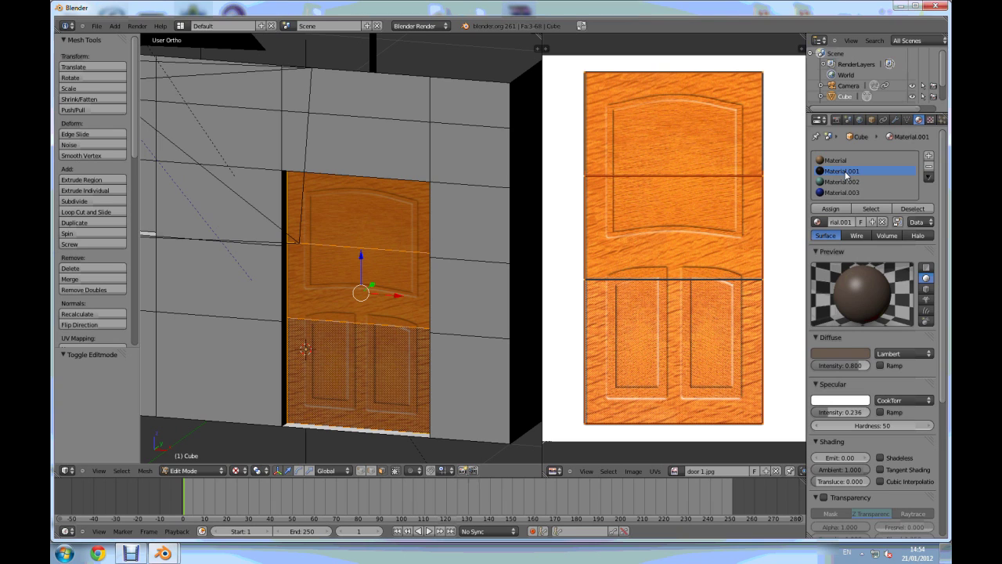
pyautogui.click(930, 119)
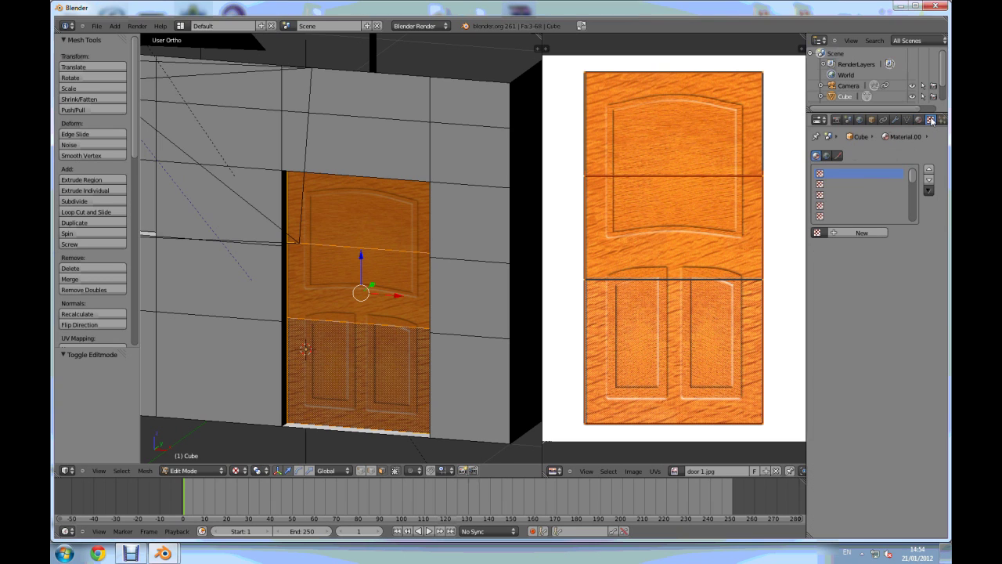
pyautogui.click(854, 233)
pyautogui.click(877, 246)
pyautogui.click(869, 178)
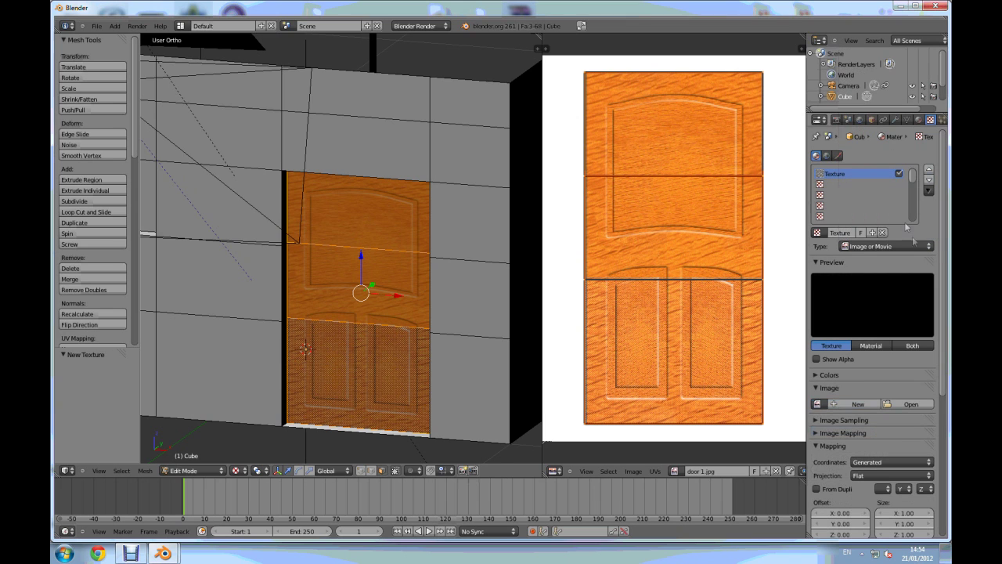
pyautogui.click(817, 404)
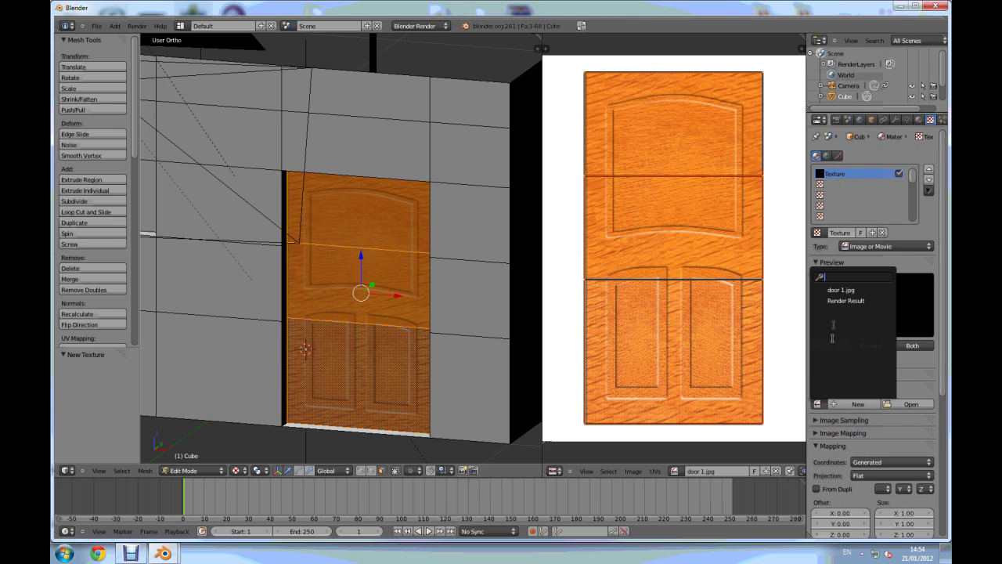
pyautogui.click(842, 290)
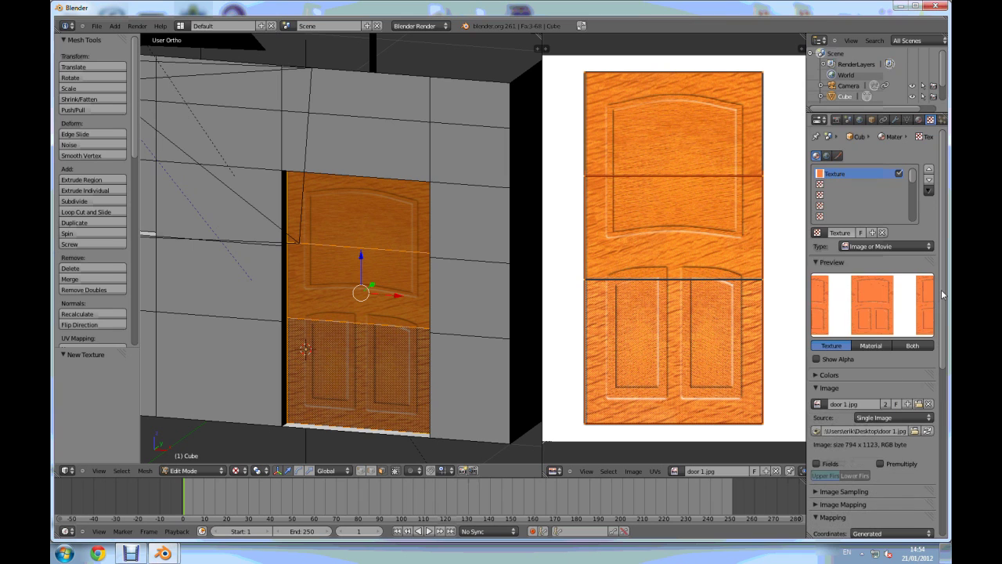
# - Set the door texture's mapping coordinates to UV and render the scene to check the door
pyautogui.scroll(-5, 944, 293)
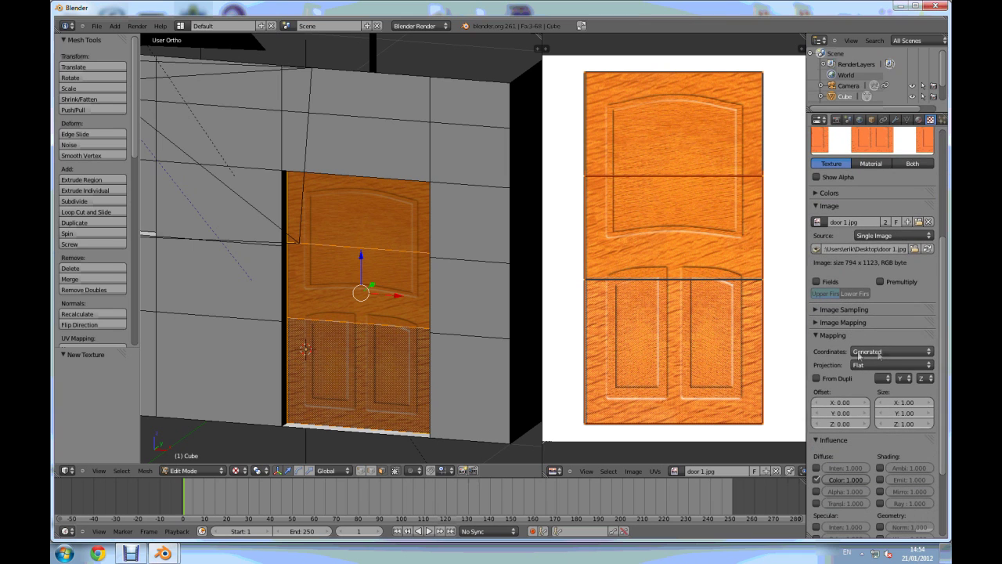
pyautogui.click(929, 351)
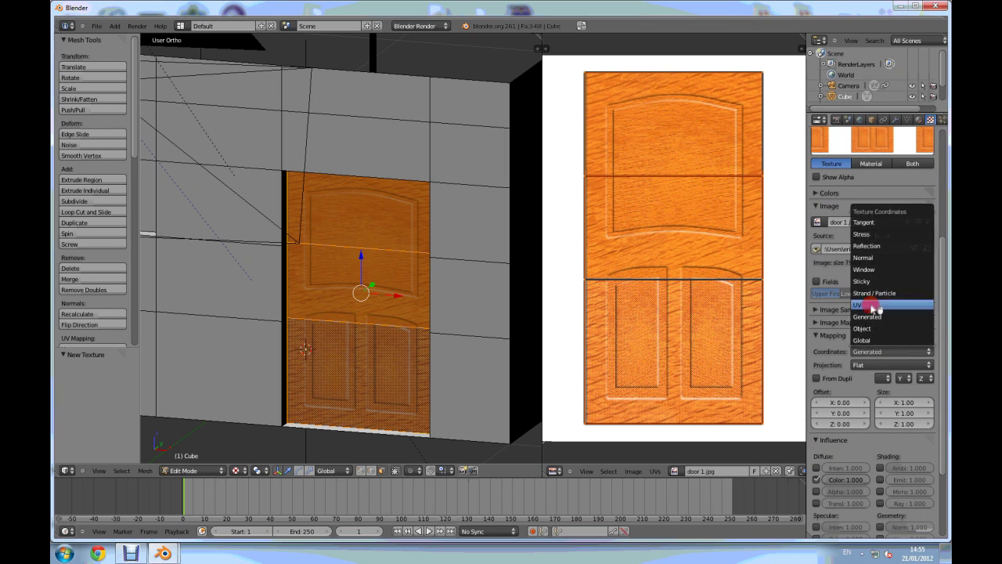
pyautogui.click(869, 307)
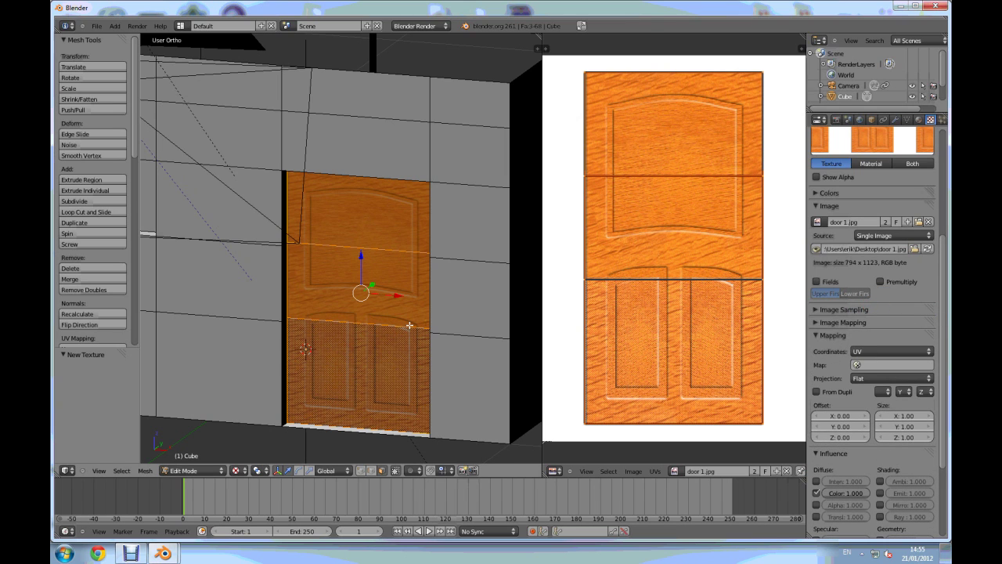
pyautogui.press('F12')
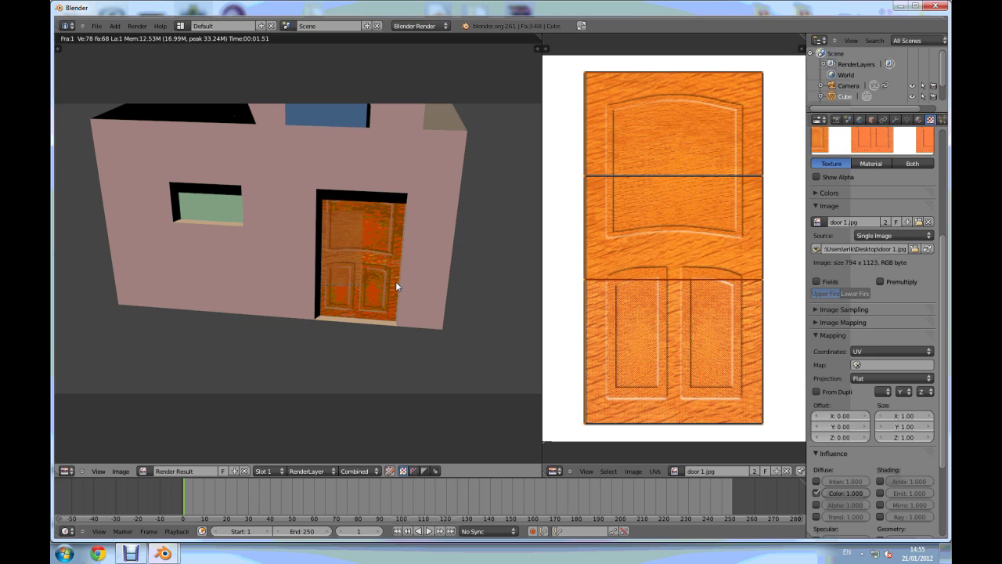
pyautogui.press('Escape')
# - Enable the door texture's Normal influence on geometry, set it to 0.116 and render the scene
pyautogui.moveTo(378, 321); pyautogui.dragTo(363, 373, button='middle')
pyautogui.moveTo(409, 311); pyautogui.dragTo(407, 342, button='middle')
pyautogui.scroll(4, 406, 341)
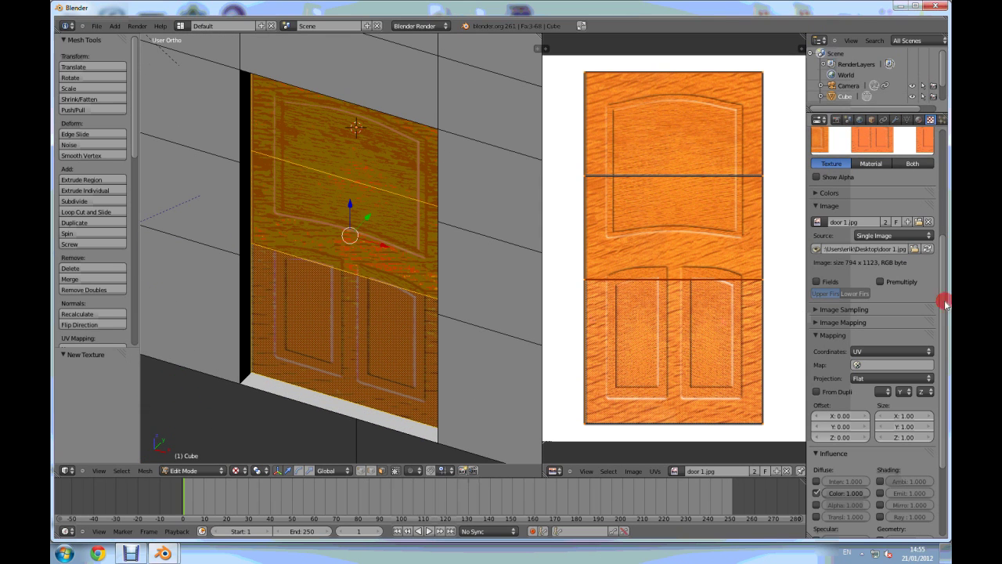
pyautogui.scroll(-5, 886, 423)
pyautogui.click(881, 422)
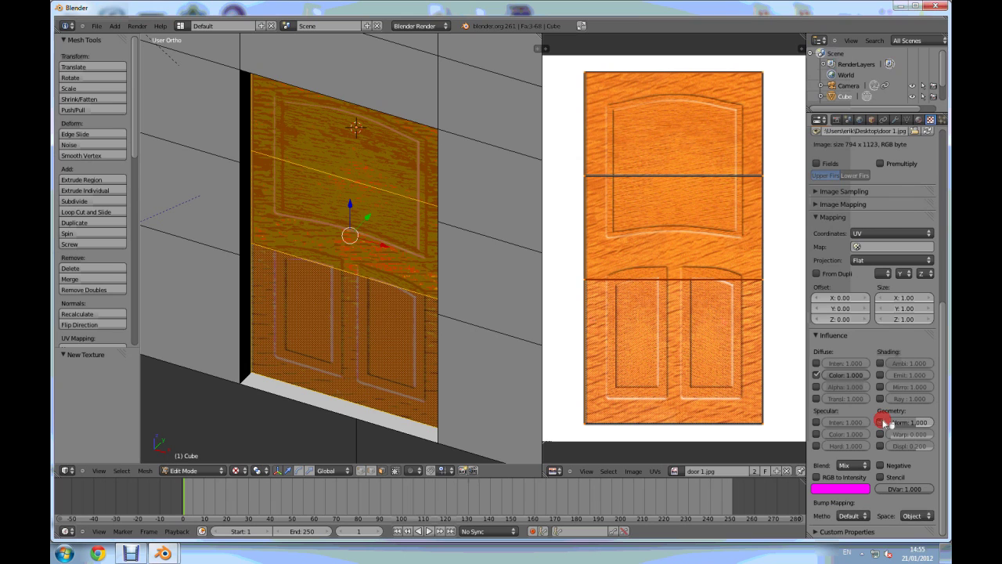
pyautogui.moveTo(915, 425); pyautogui.dragTo(873, 425)
pyautogui.press('F12')
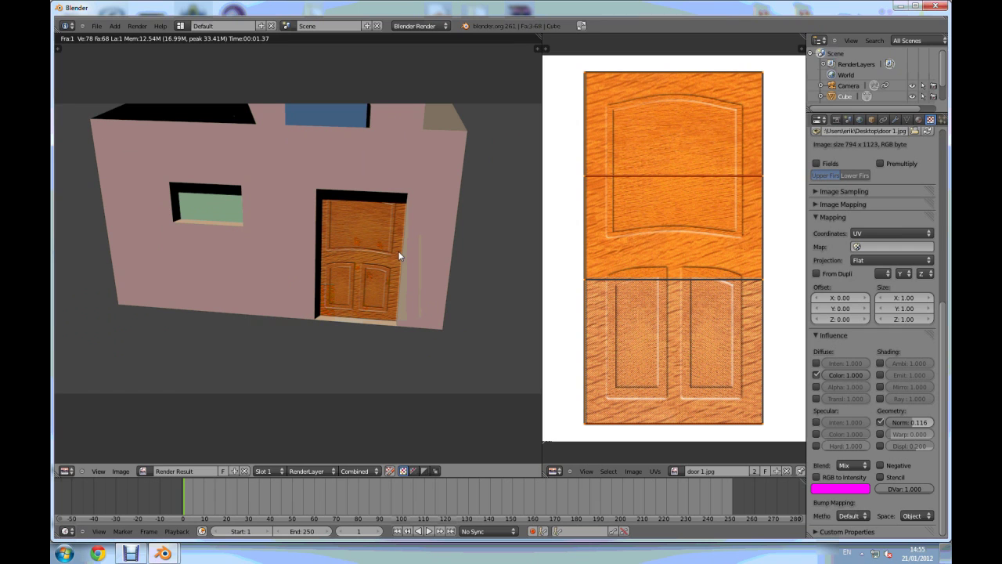
# - Close the render, return the cube to Object Mode and set the viewport shading to Solid
pyautogui.press('Escape')
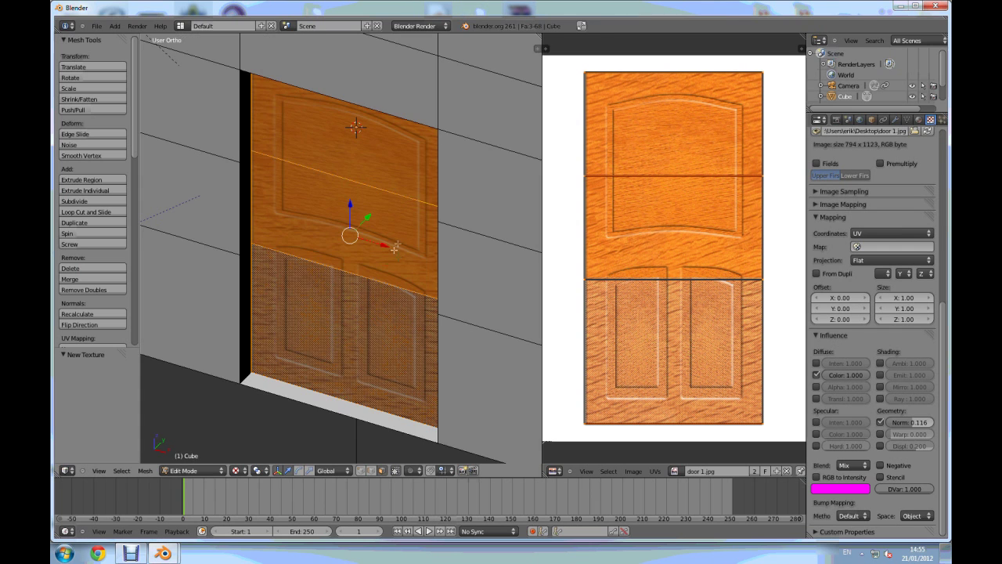
pyautogui.scroll(-3, 405, 238)
pyautogui.moveTo(368, 233); pyautogui.dragTo(402, 229, button='middle')
pyautogui.keyDown('shift'); pyautogui.moveTo(264, 233); pyautogui.dragTo(350, 258, button='middle'); pyautogui.keyUp('shift')
pyautogui.scroll(1, 350, 259)
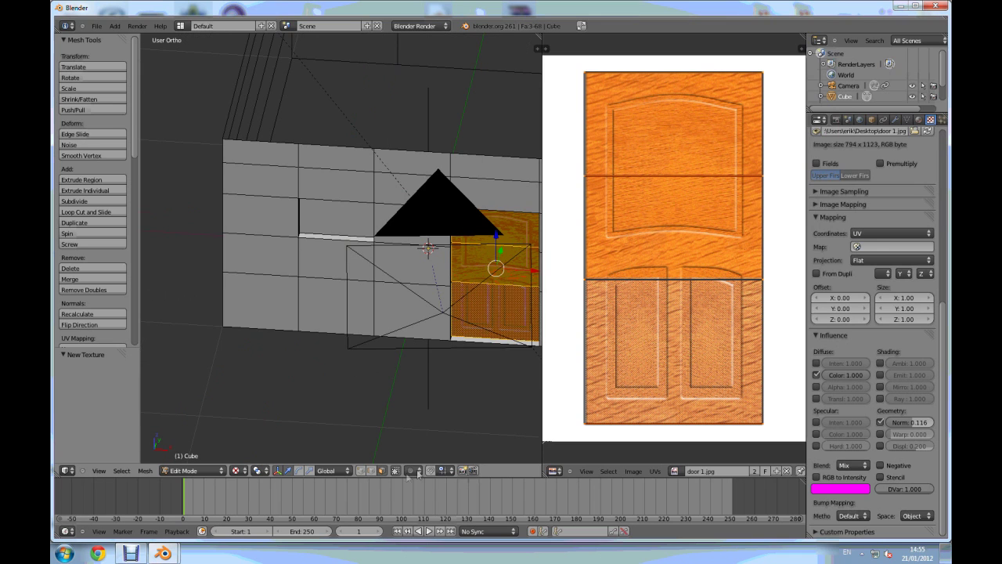
pyautogui.click(382, 473)
pyautogui.moveTo(345, 219); pyautogui.dragTo(363, 243, button='middle')
pyautogui.press('Tab')
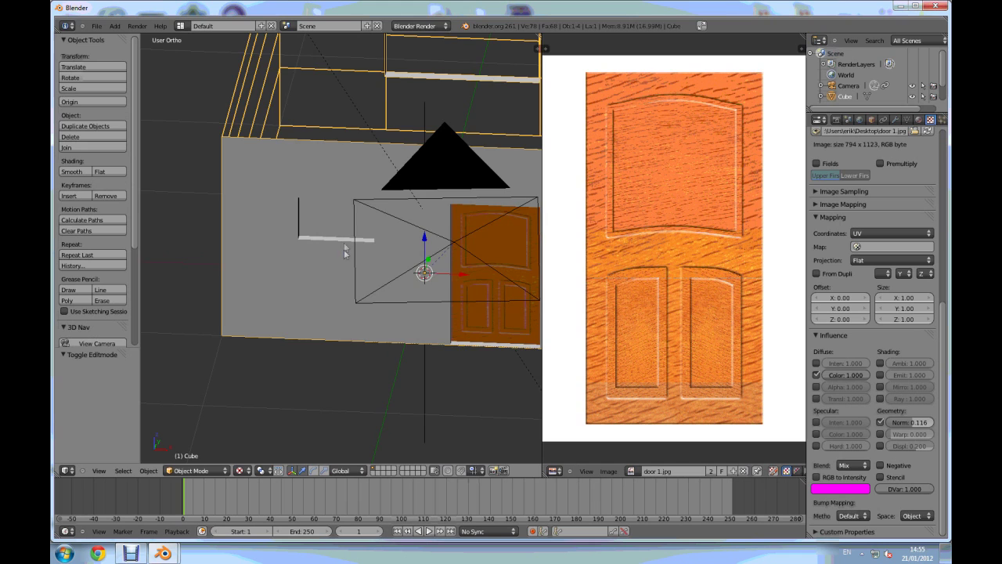
pyautogui.scroll(-3, 343, 249)
pyautogui.scroll(5, 338, 208)
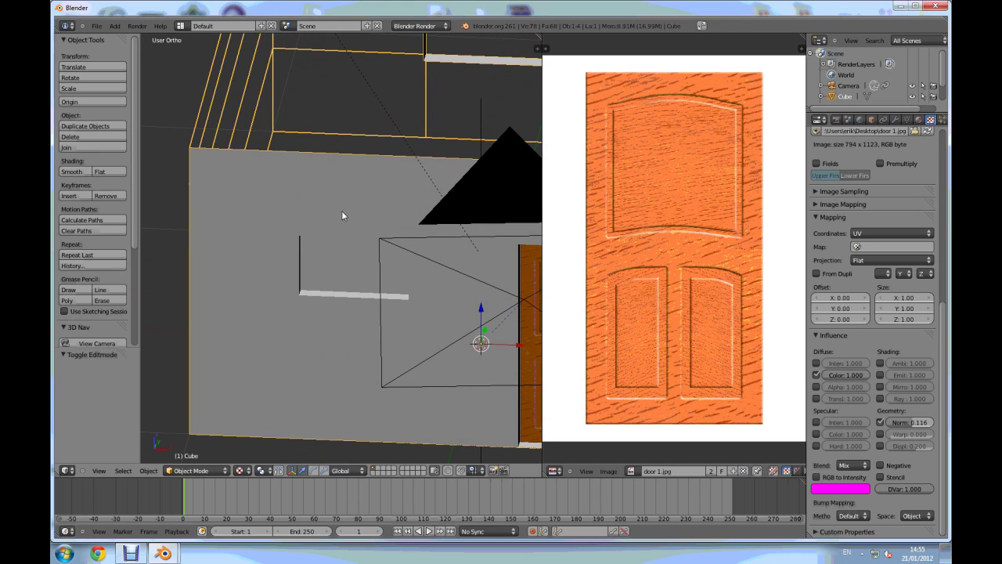
pyautogui.click(242, 470)
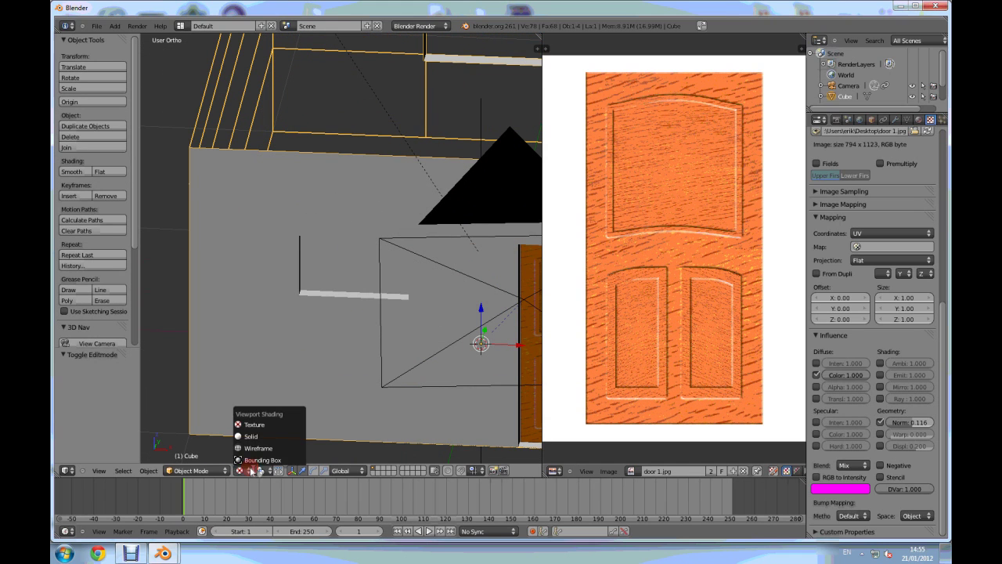
pyautogui.click(268, 437)
pyautogui.scroll(-3, 311, 340)
pyautogui.scroll(3, 369, 314)
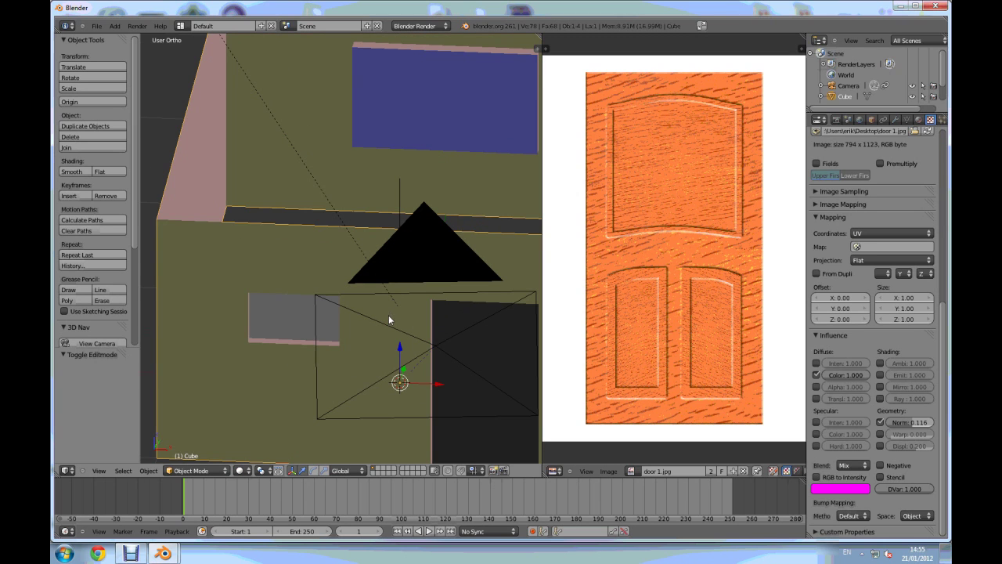
# - In Edit Mode, select the small window face beside the door and unwrap it with Project From View from the front
pyautogui.press('Tab')
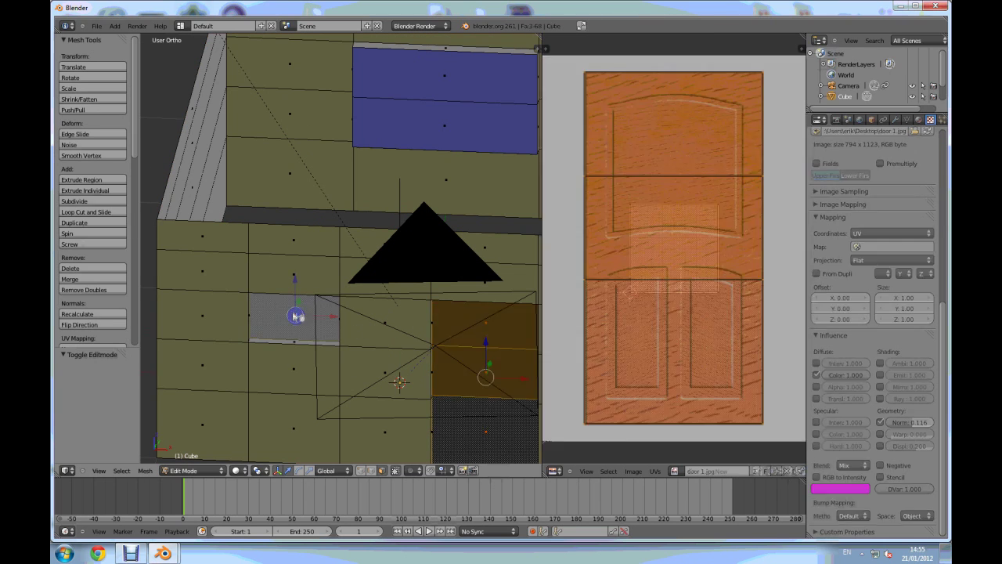
pyautogui.rightClick(297, 316)
pyautogui.moveTo(296, 315); pyautogui.dragTo(653, 298, button='middle')
pyautogui.moveTo(542, 301); pyautogui.dragTo(565, 301)
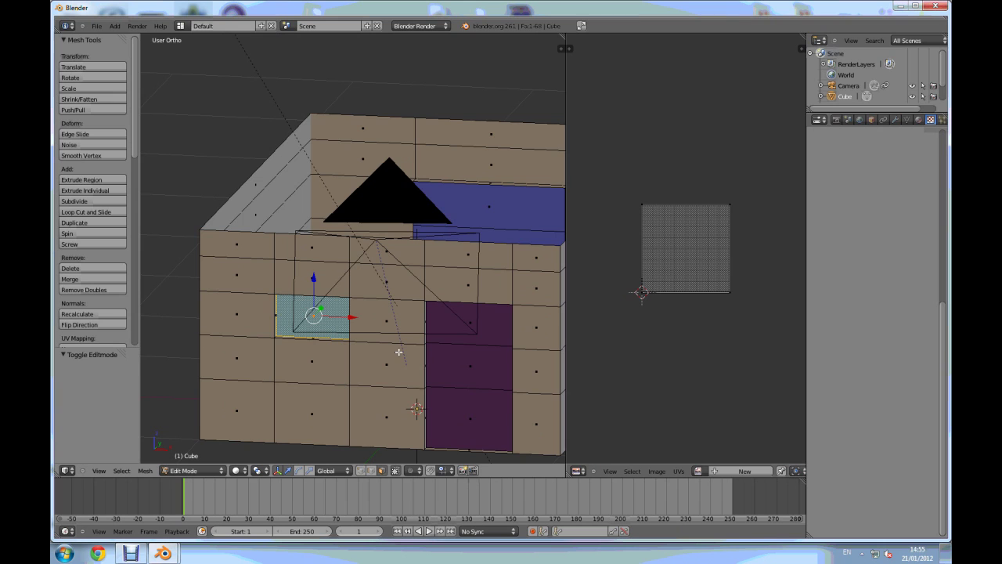
pyautogui.press('KP_1')
pyautogui.scroll(3, 372, 328)
pyautogui.press('u')
pyautogui.click(415, 306)
pyautogui.scroll(2, 666, 344)
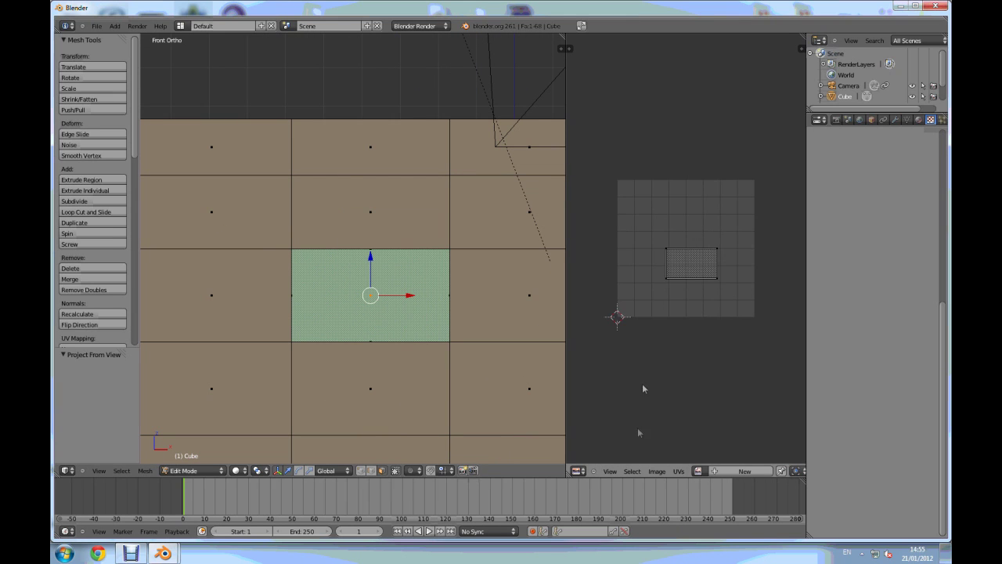
# - Open window small.jpg from the Desktop as the image for the small window's UVs
pyautogui.click(657, 471)
pyautogui.click(661, 451)
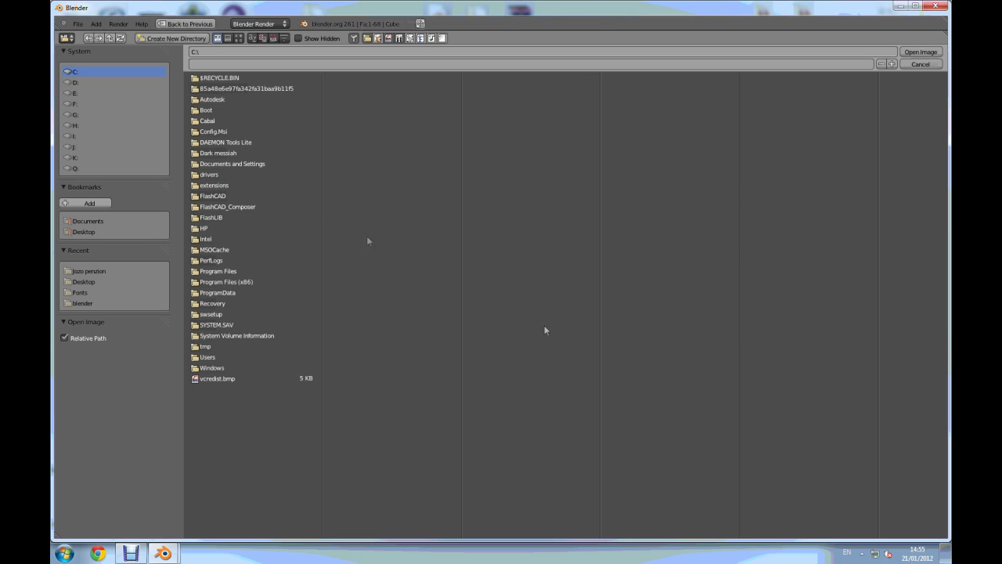
pyautogui.click(85, 231)
pyautogui.click(239, 37)
pyautogui.click(742, 258)
pyautogui.click(918, 51)
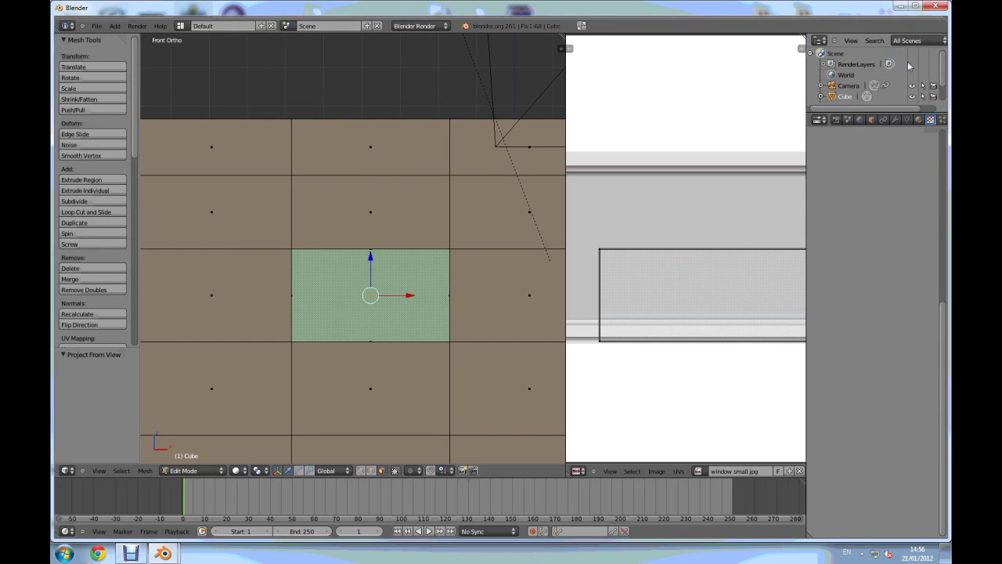
# - Align the small window's UV outline with the frame in the image, moving it about -0.005 along X
pyautogui.hotkey('ctrl', 'Up')
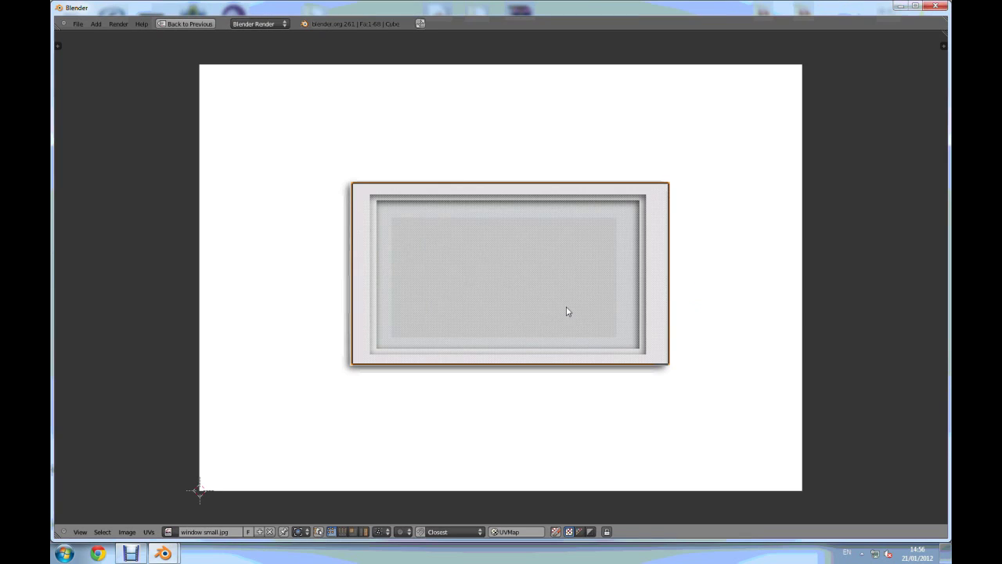
pyautogui.press('g')
pyautogui.press('x')
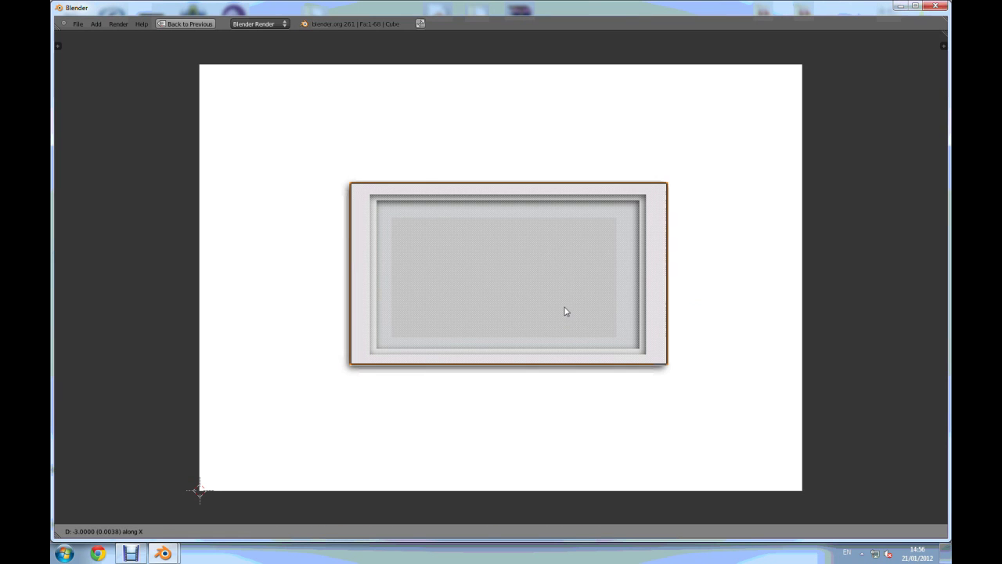
pyautogui.click(563, 308)
pyautogui.hotkey('ctrl', 'Up')
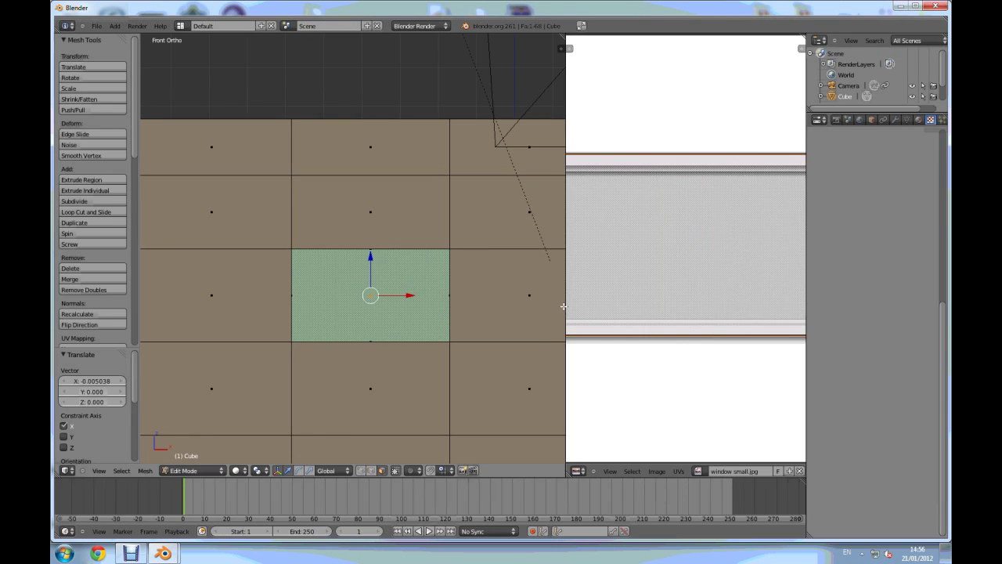
# - Widen the 3D view and show the material settings of Material.002 with the small window face in Edit Mode
pyautogui.scroll(-5, 580, 307)
pyautogui.moveTo(566, 307); pyautogui.dragTo(655, 308)
pyautogui.scroll(-4, 509, 290)
pyautogui.moveTo(470, 296); pyautogui.dragTo(495, 366, button='middle')
pyautogui.press('Tab')
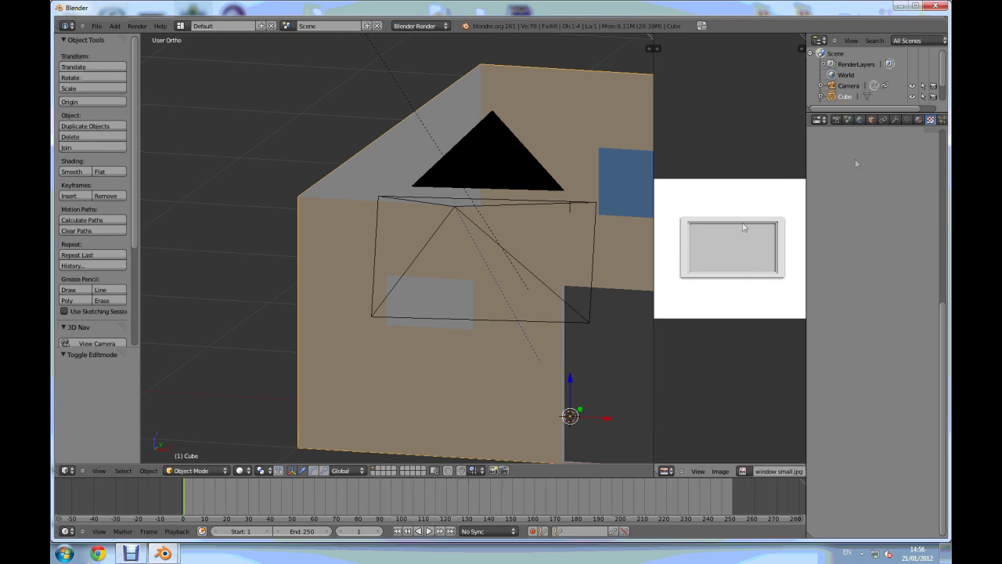
pyautogui.click(919, 120)
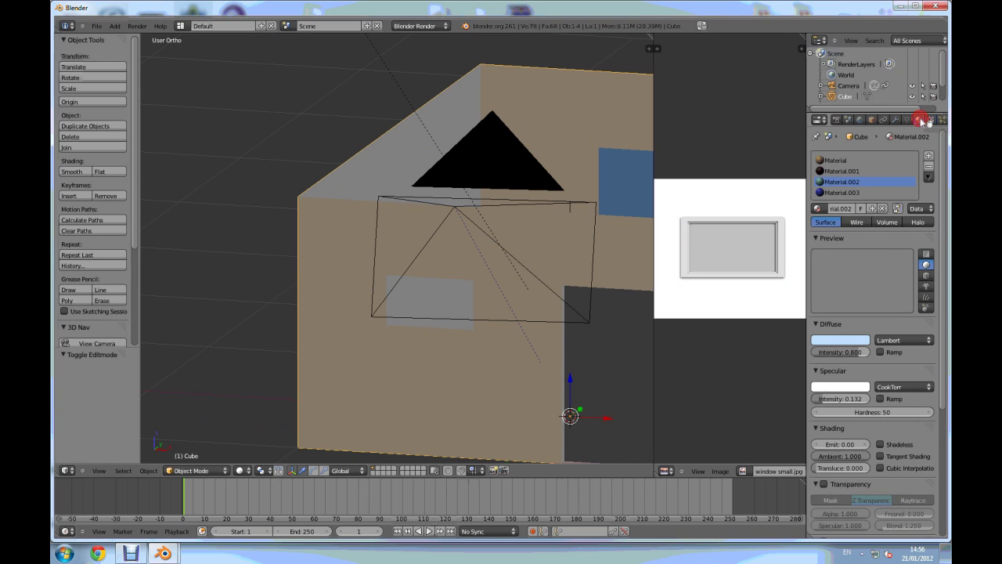
pyautogui.press('Tab')
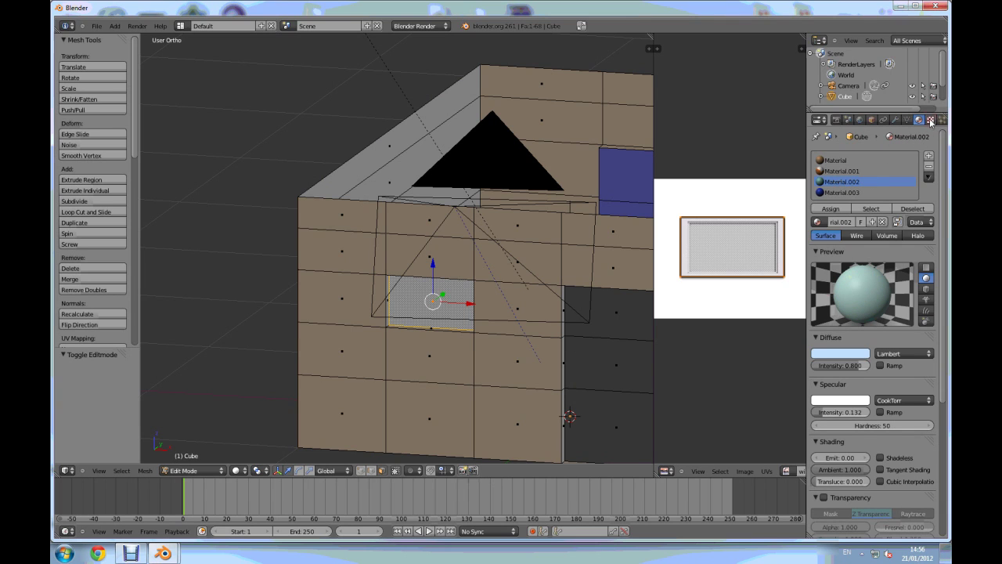
# - Add a new Image or Movie texture to Material.002 that uses the loaded window small.jpg
pyautogui.click(931, 120)
pyautogui.click(864, 233)
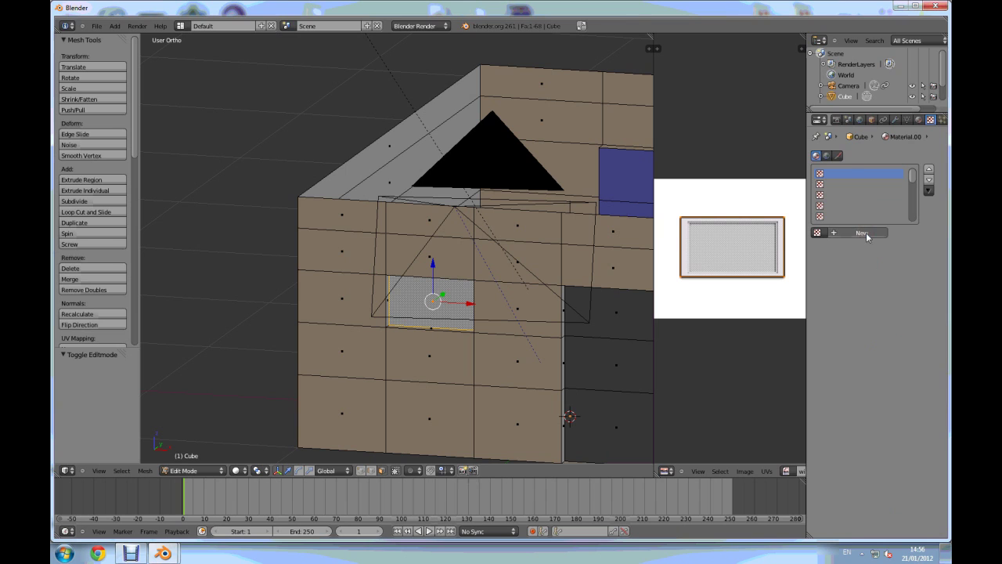
pyautogui.click(932, 249)
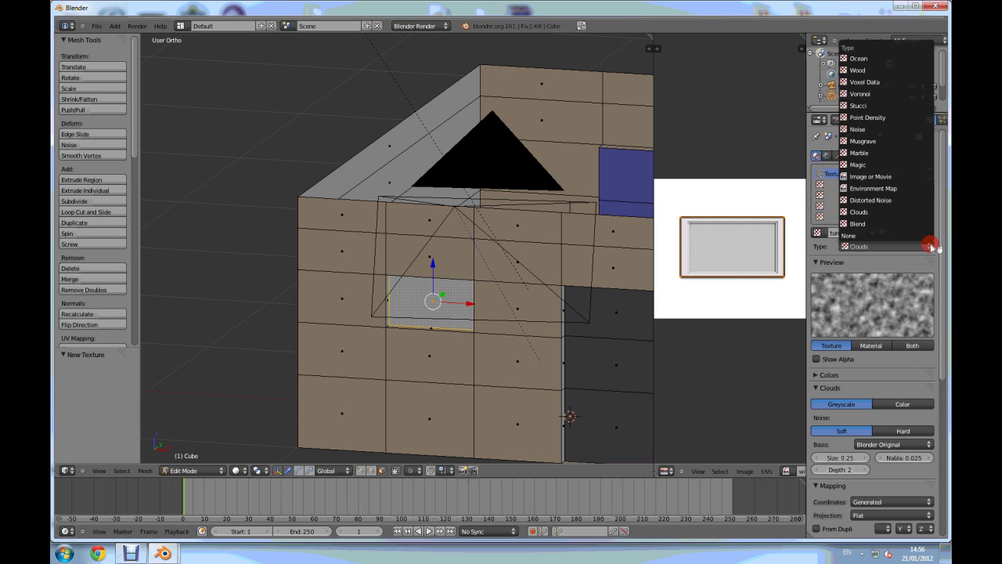
pyautogui.click(866, 177)
pyautogui.click(818, 404)
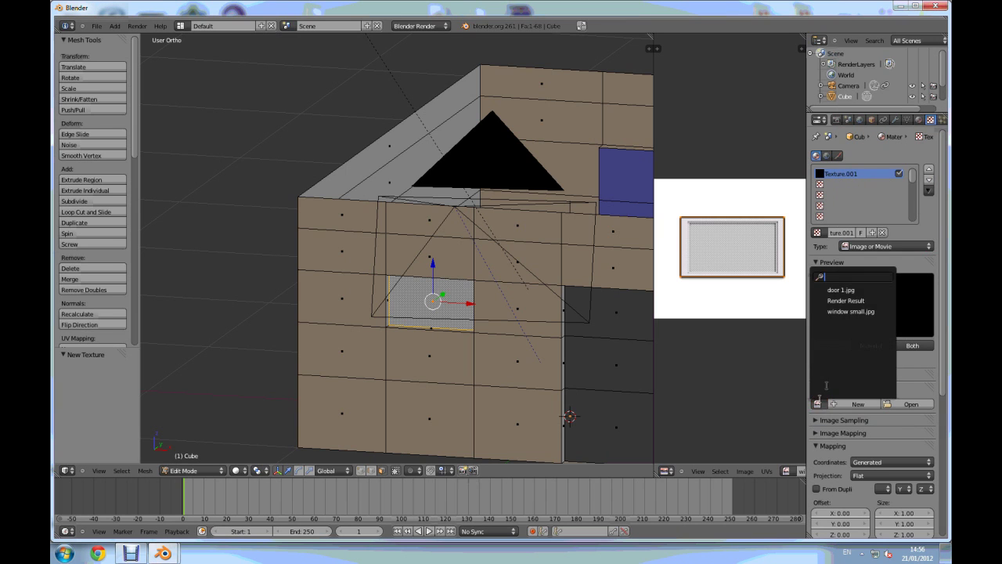
pyautogui.click(841, 311)
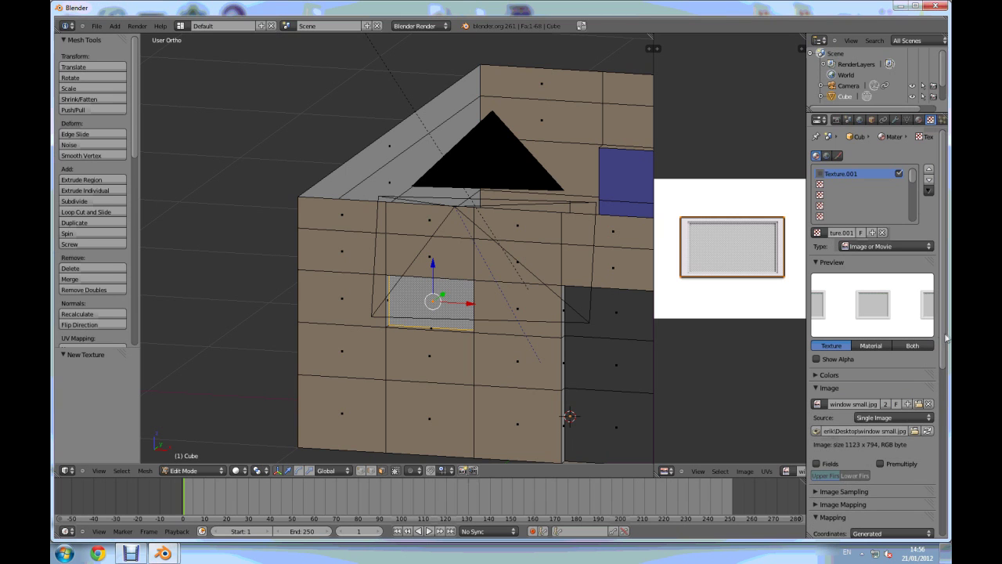
# - Set the window texture's coordinates to UV, enable its Normal influence at 0.128 and render the scene
pyautogui.scroll(-3, 945, 421)
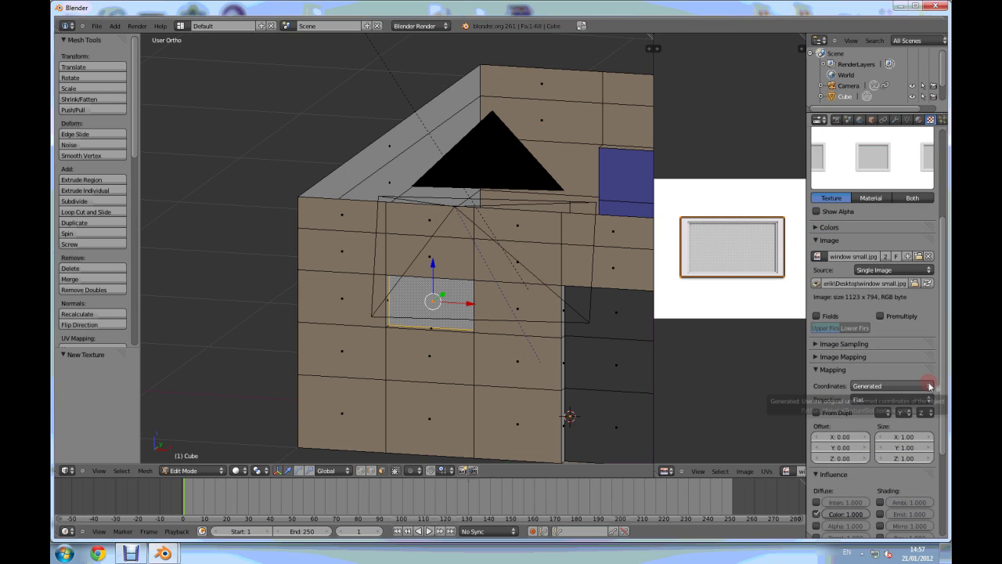
pyautogui.click(887, 386)
pyautogui.click(880, 342)
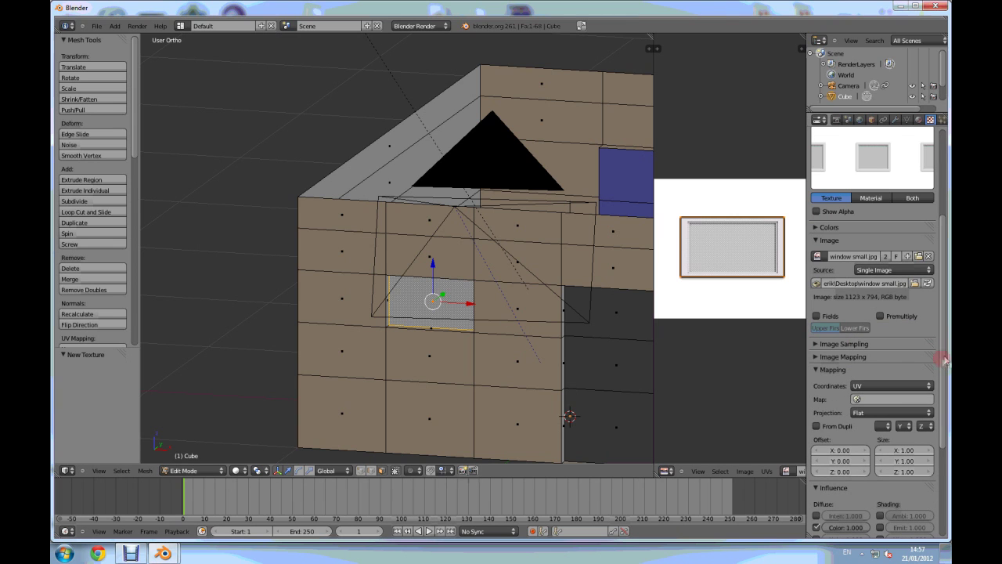
pyautogui.scroll(-3, 943, 360)
pyautogui.click(881, 469)
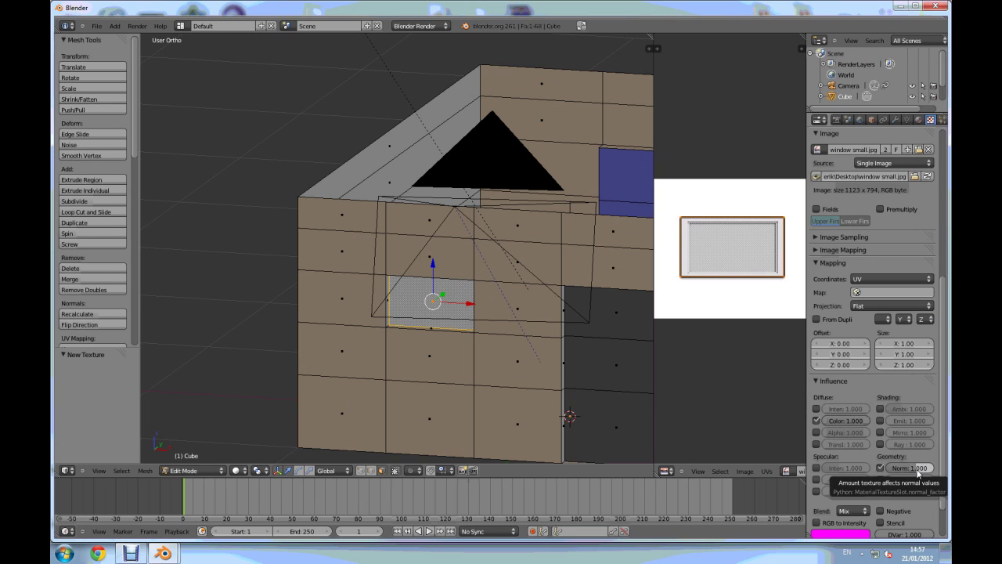
pyautogui.moveTo(918, 472); pyautogui.dragTo(876, 471)
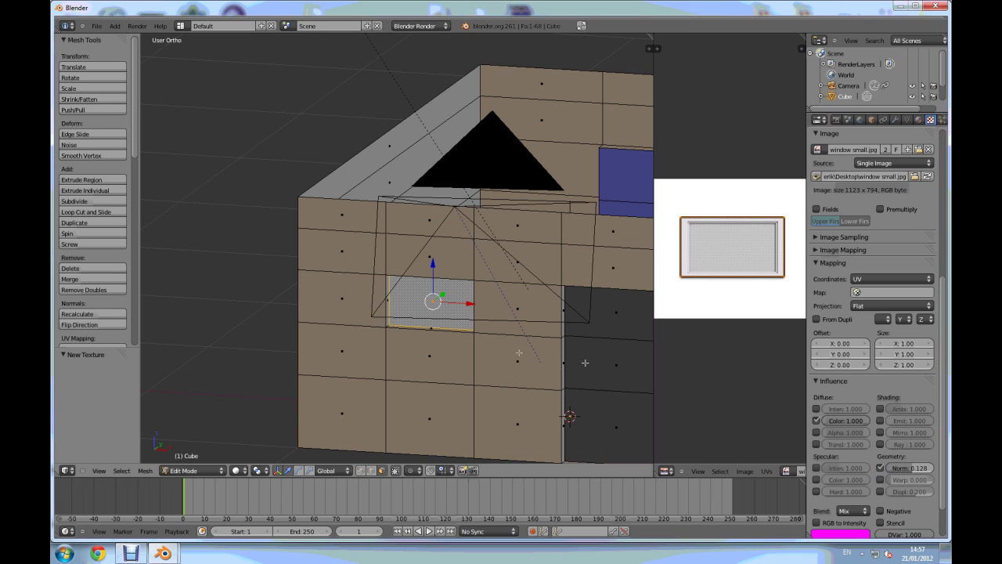
pyautogui.press('F12')
pyautogui.scroll(-2, 352, 251)
# - In Object Mode, rotate the whole room 180 degrees in the top view so its back wall faces the camera
pyautogui.press('KP_7')
pyautogui.scroll(-8, 391, 302)
pyautogui.scroll(5, 430, 260)
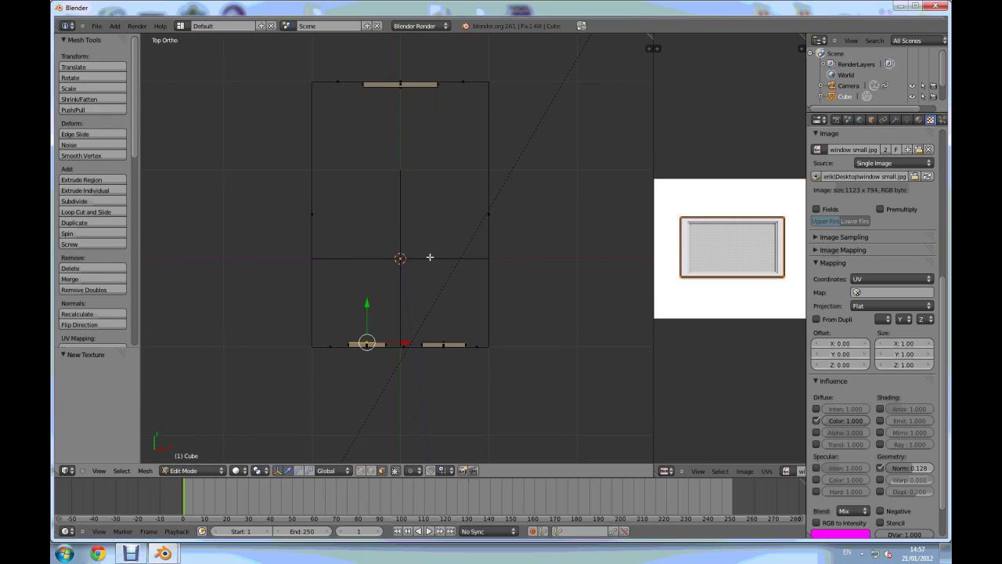
pyautogui.press('Tab')
pyautogui.scroll(-3, 444, 252)
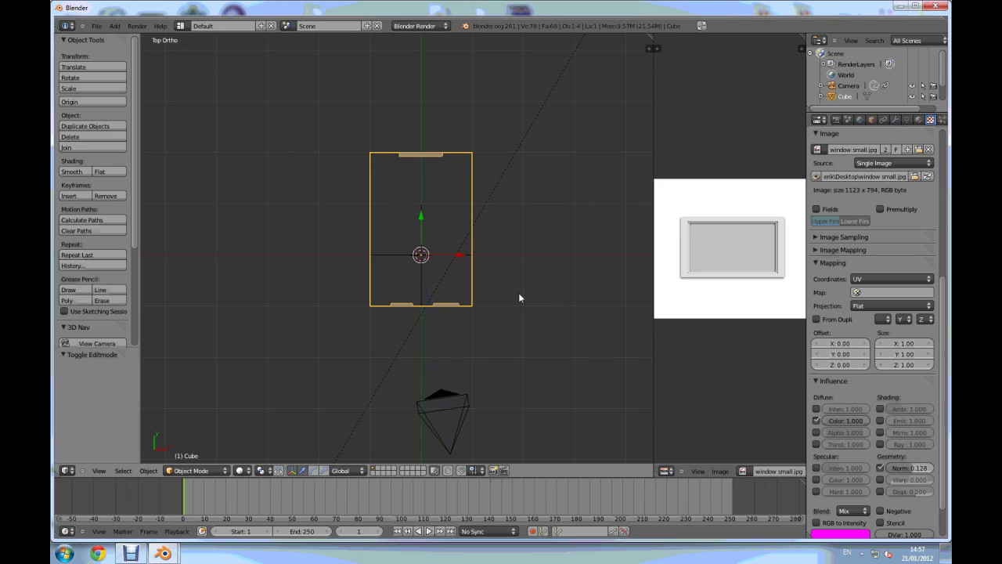
pyautogui.write('r')
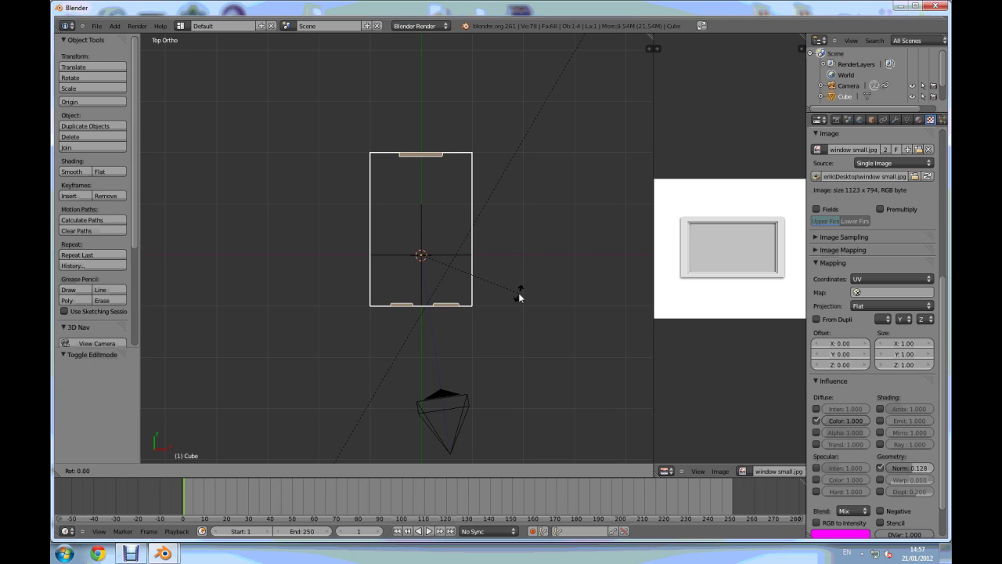
pyautogui.write('180')
pyautogui.press('Return')
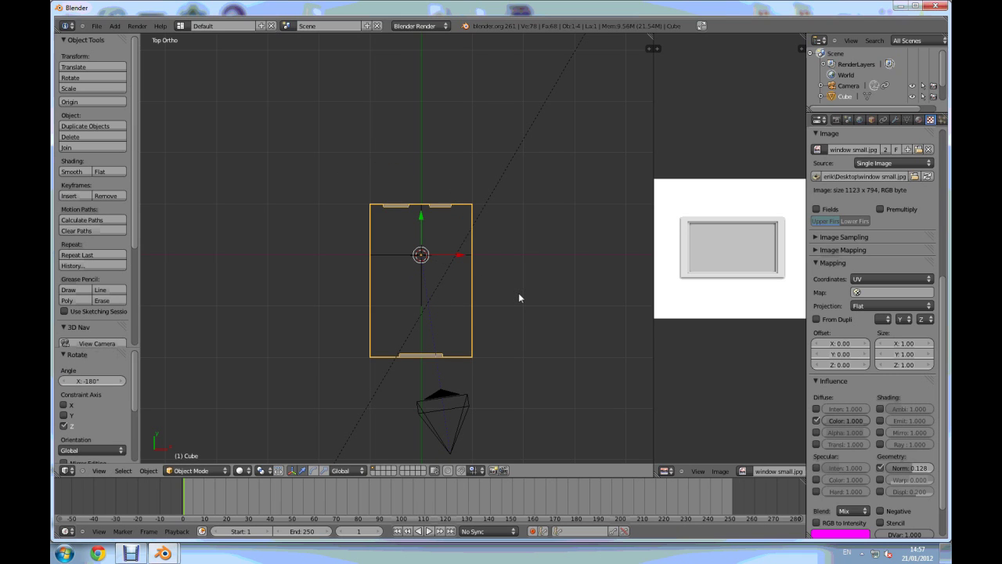
# - In Edit Mode, select both faces of the large window and add a new Image or Movie texture to Material.003
pyautogui.press('KP_0')
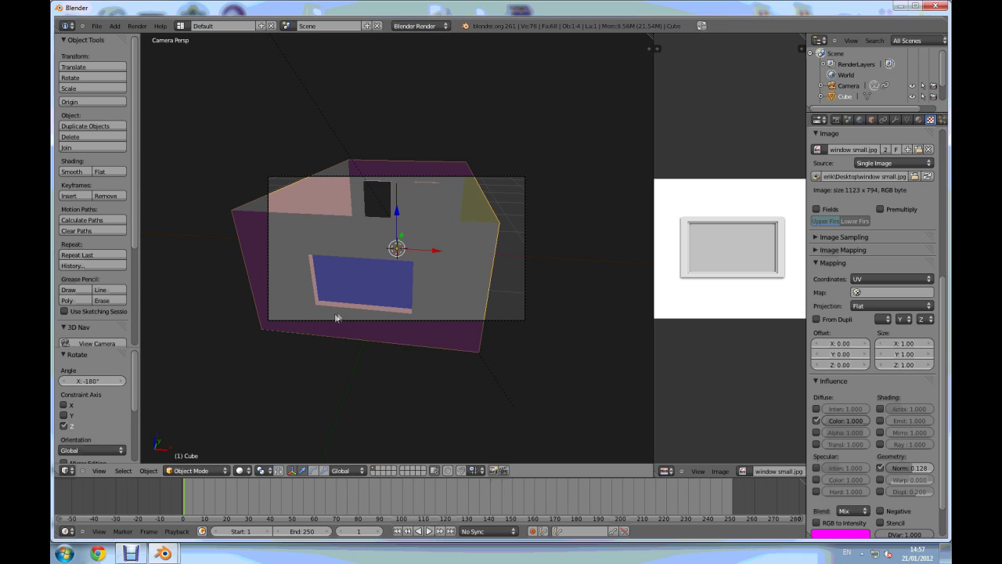
pyautogui.press('Tab')
pyautogui.scroll(2, 368, 287)
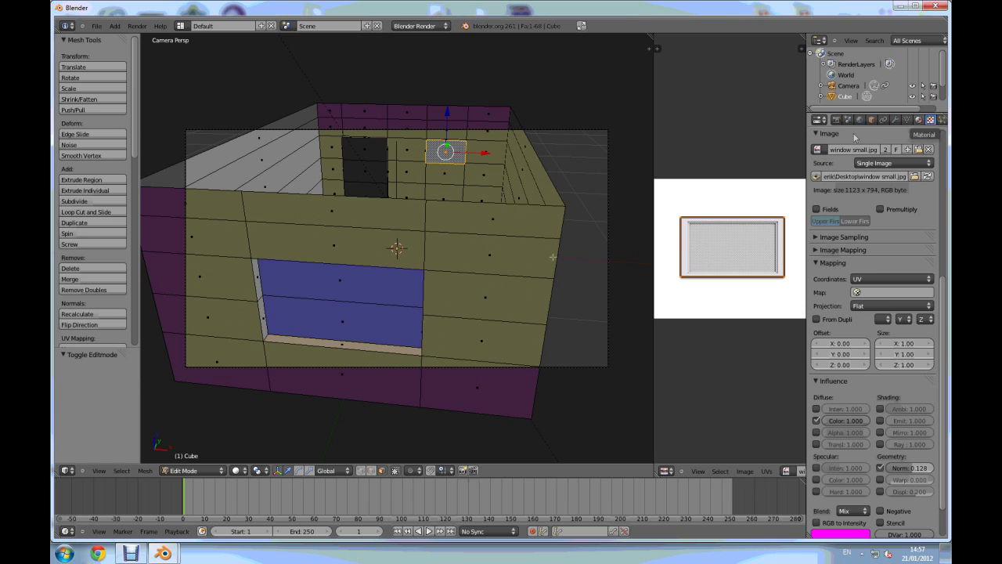
pyautogui.click(918, 119)
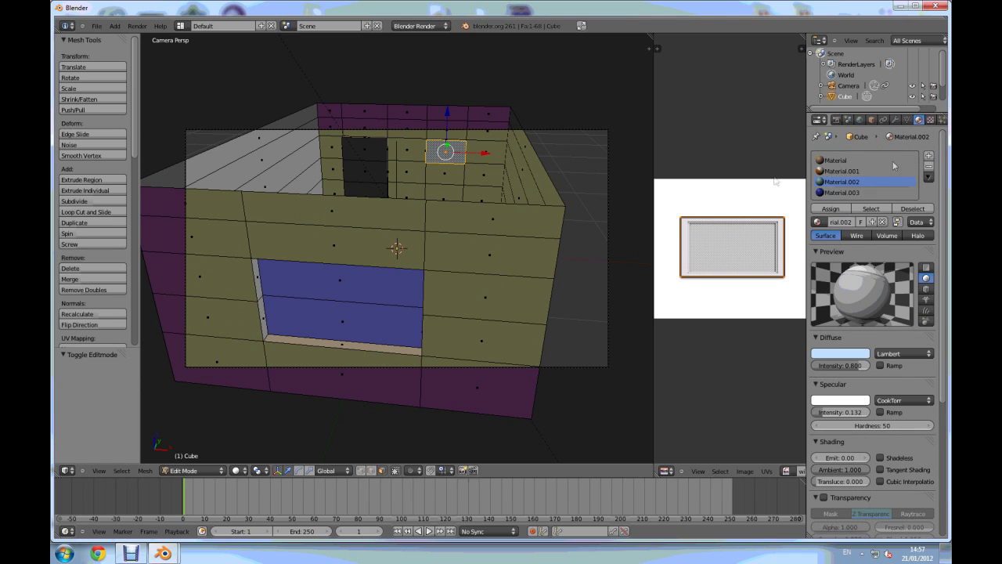
pyautogui.press('Tab')
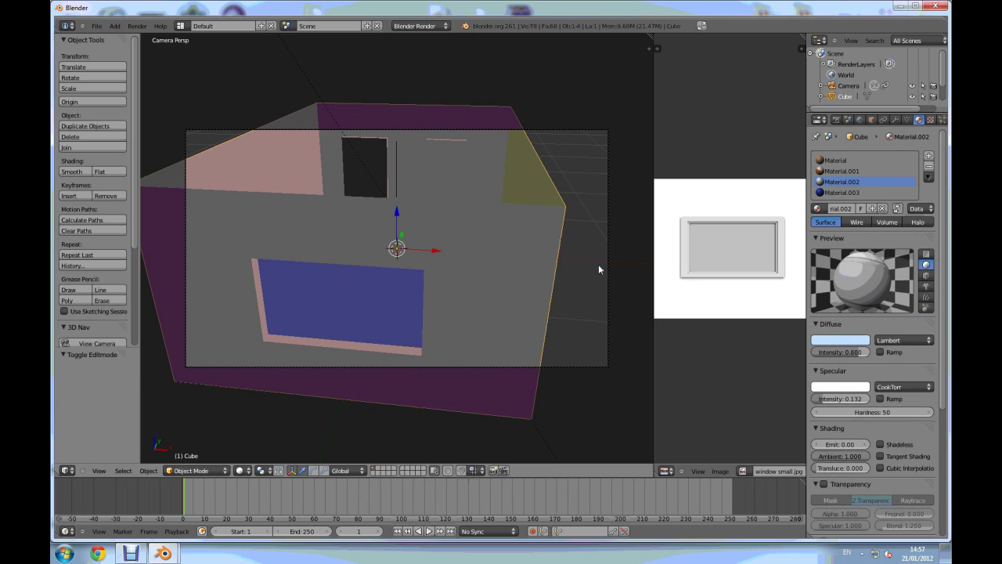
pyautogui.click(838, 193)
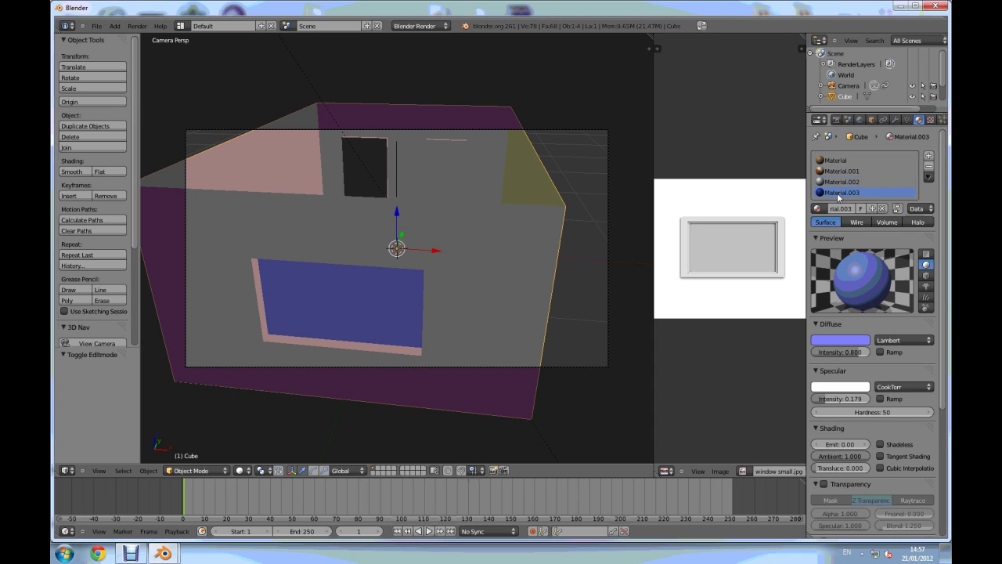
pyautogui.press('Tab')
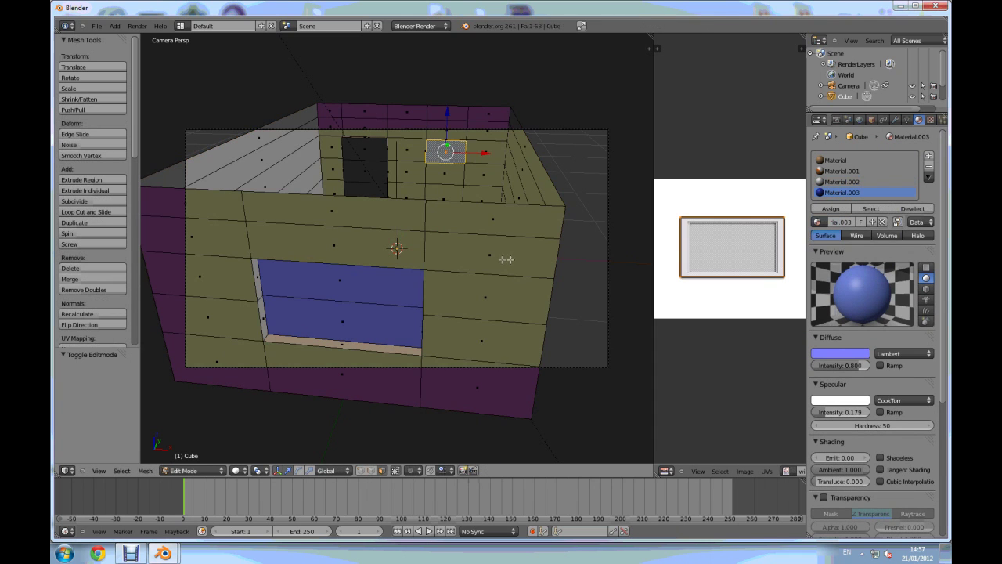
pyautogui.rightClick(362, 296)
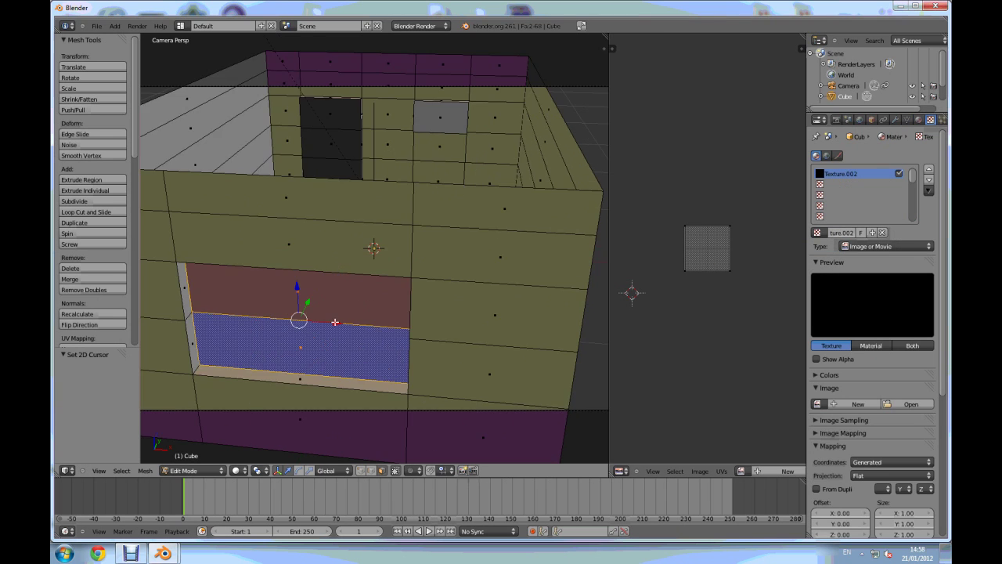
# - Unwrap the two selected large window faces with Project From View from the front orthographic view
pyautogui.press('KP_1')
pyautogui.scroll(3, 383, 298)
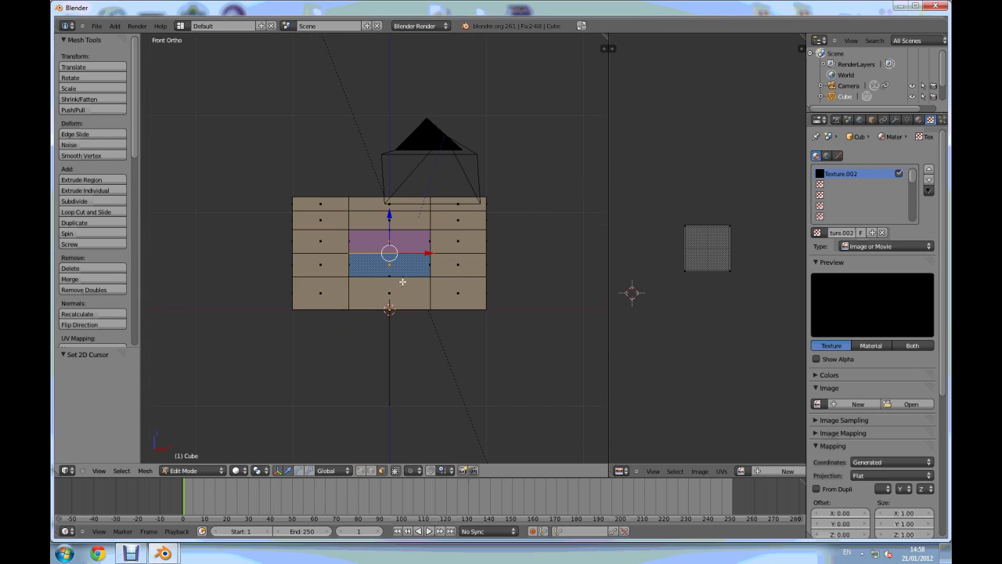
pyautogui.scroll(5, 401, 270)
pyautogui.press('u')
pyautogui.click(409, 235)
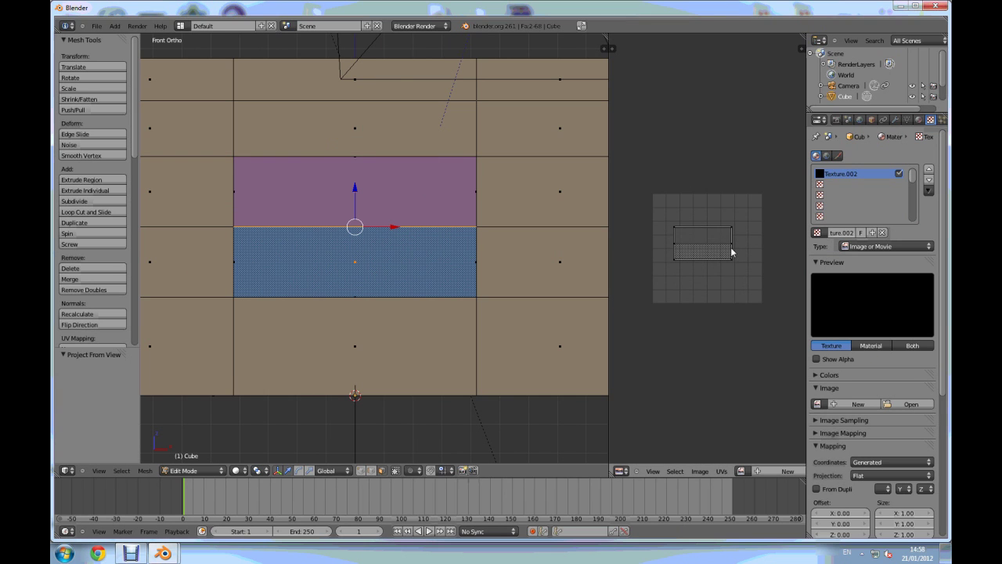
# - Widen the UV editor and load window large.jpg from the Desktop folder into it
pyautogui.scroll(2, 731, 247)
pyautogui.moveTo(608, 274); pyautogui.dragTo(502, 287)
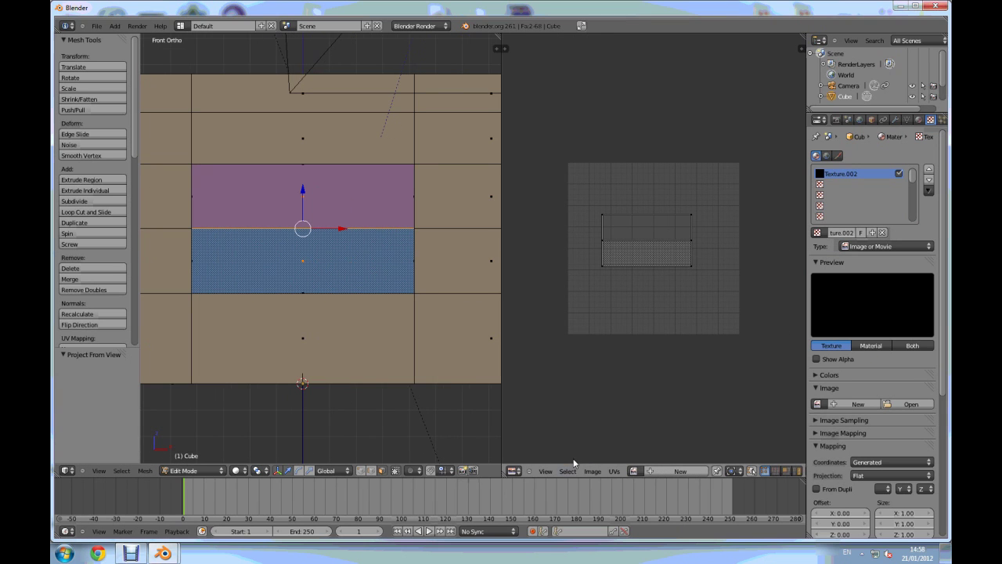
pyautogui.click(593, 472)
pyautogui.click(605, 450)
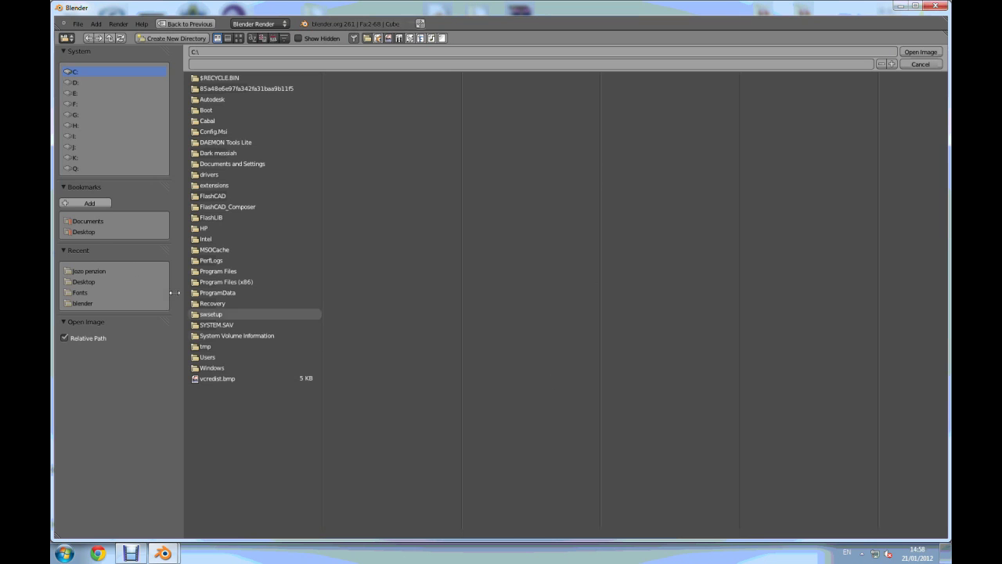
pyautogui.click(86, 232)
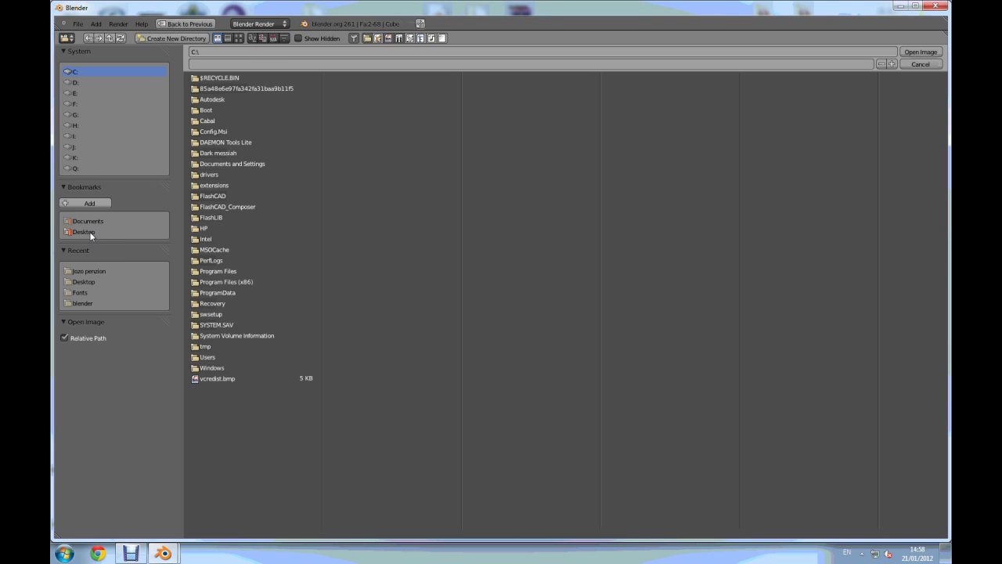
pyautogui.click(239, 39)
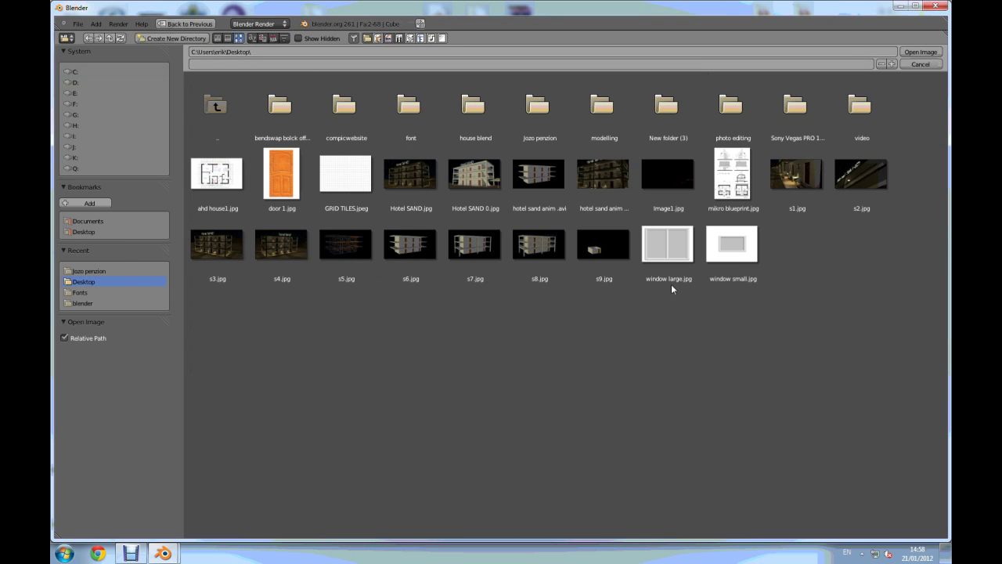
pyautogui.click(665, 250)
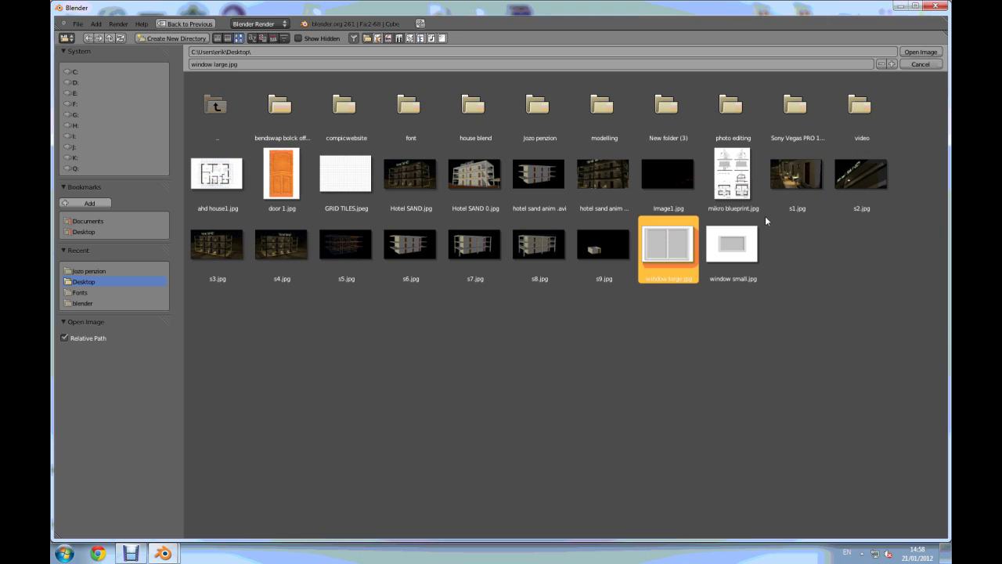
pyautogui.click(920, 52)
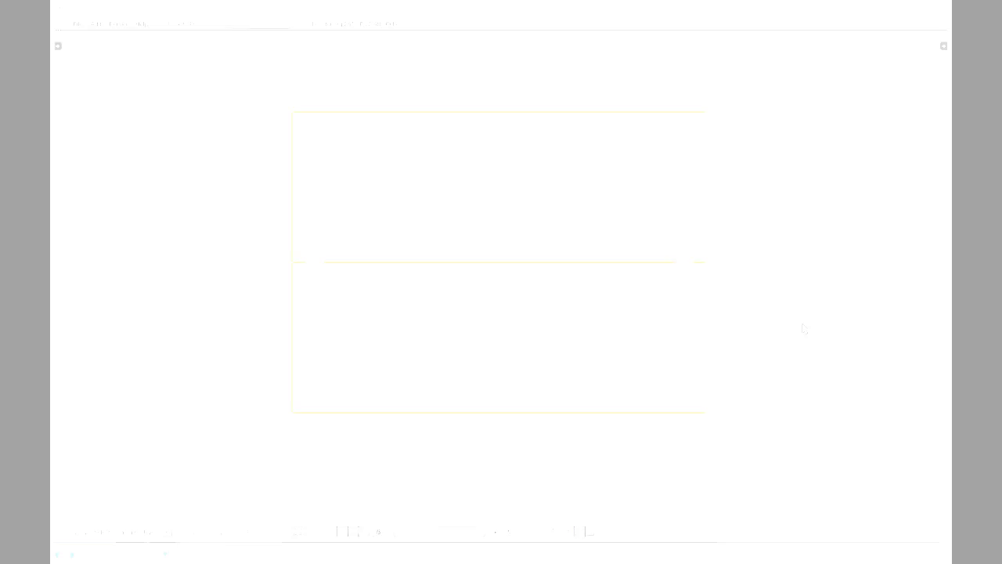
# - Fit the large window's UV faces to the window frame in the image, moving them vertically by about -0.044
pyautogui.press('g')
pyautogui.press('y')
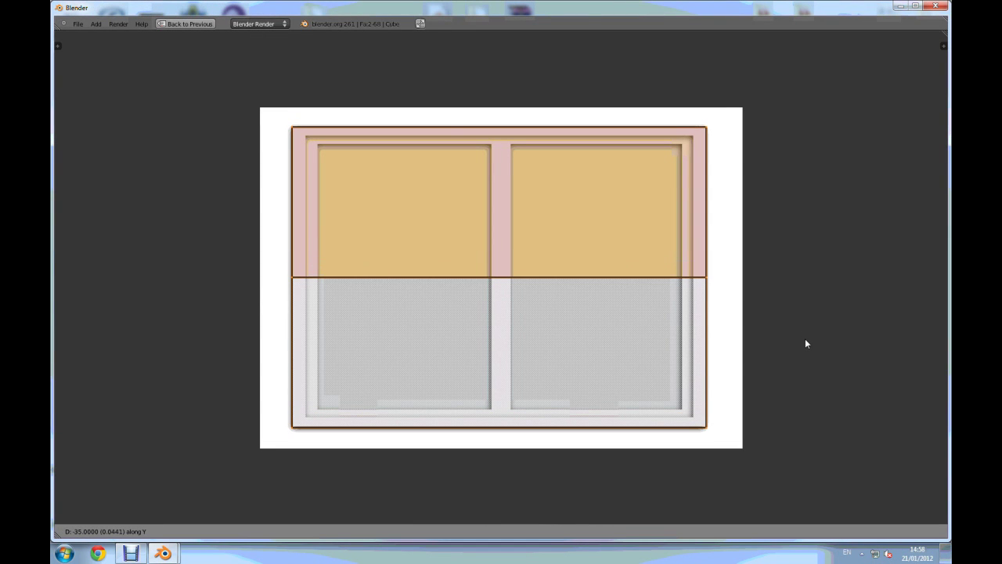
pyautogui.click(805, 340)
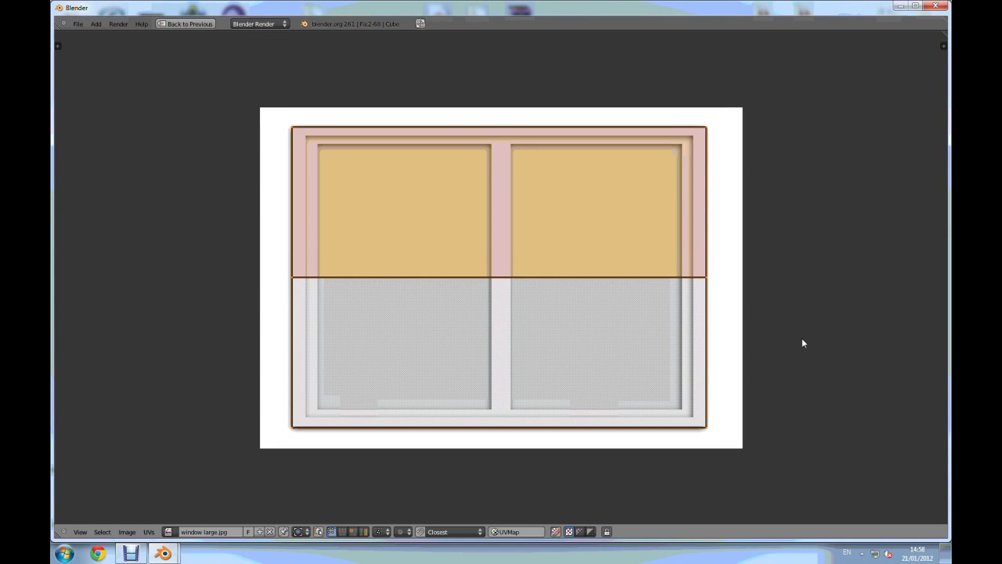
pyautogui.hotkey('ctrl', 'Up')
# - Assign the loaded window large.jpg to Material.003's texture and set its mapping coordinates to UV
pyautogui.click(429, 232)
pyautogui.moveTo(429, 233); pyautogui.dragTo(410, 249, button='middle')
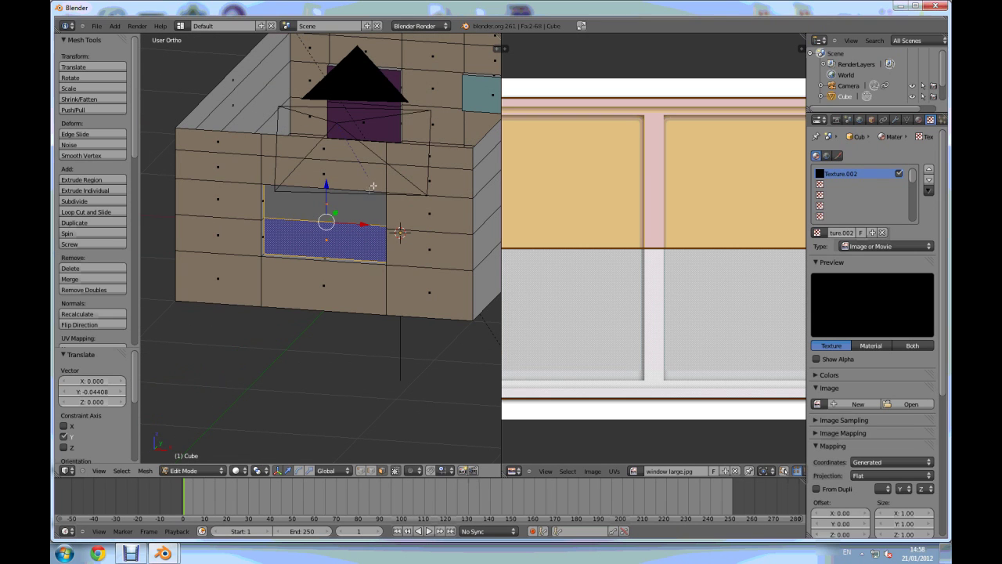
pyautogui.moveTo(379, 181); pyautogui.dragTo(379, 183, button='middle')
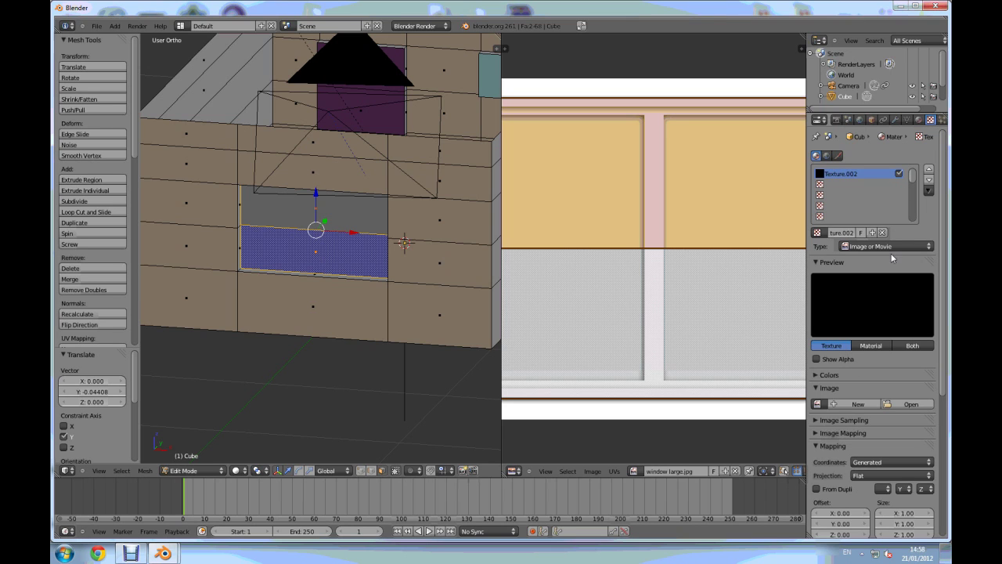
pyautogui.click(817, 404)
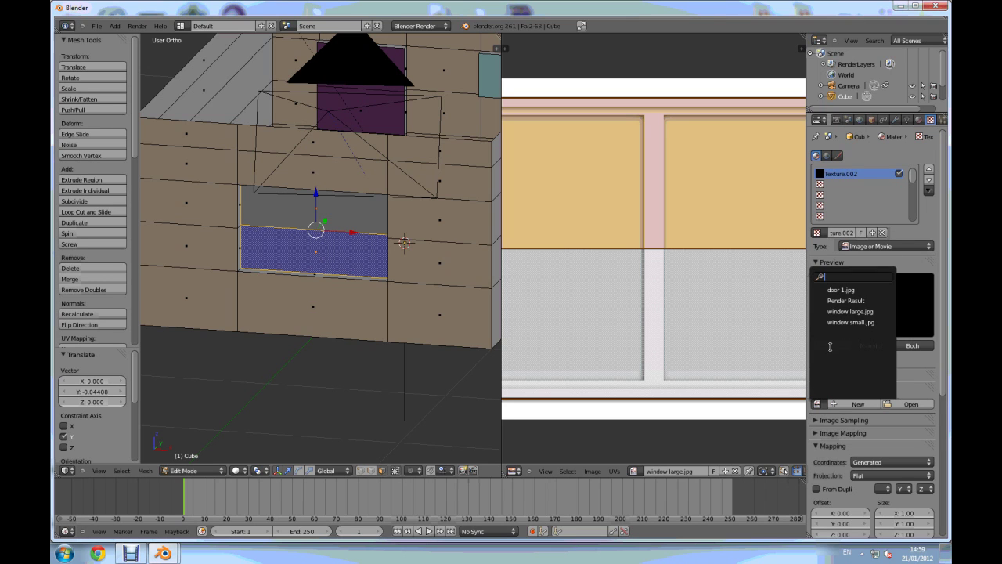
pyautogui.click(845, 310)
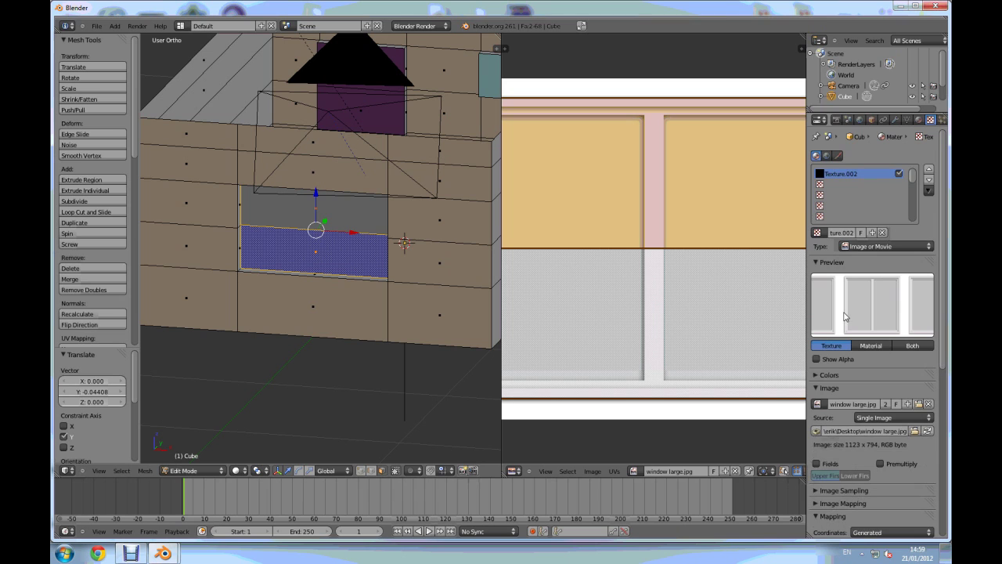
pyautogui.scroll(-7, 945, 310)
pyautogui.click(930, 308)
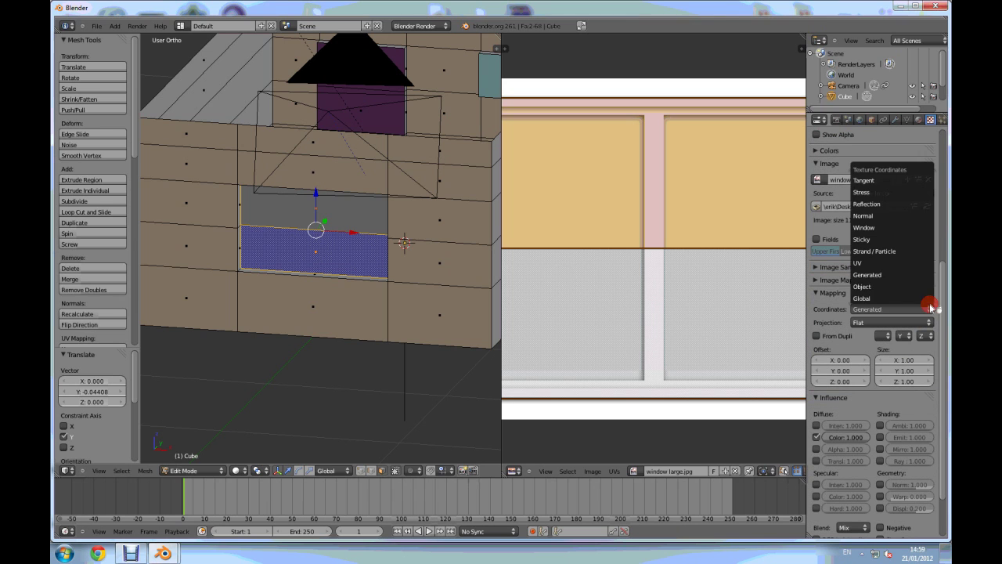
pyautogui.click(877, 262)
# - Enable the large window texture's Normal influence at 0.116 and render the scene from the camera
pyautogui.scroll(-3, 946, 441)
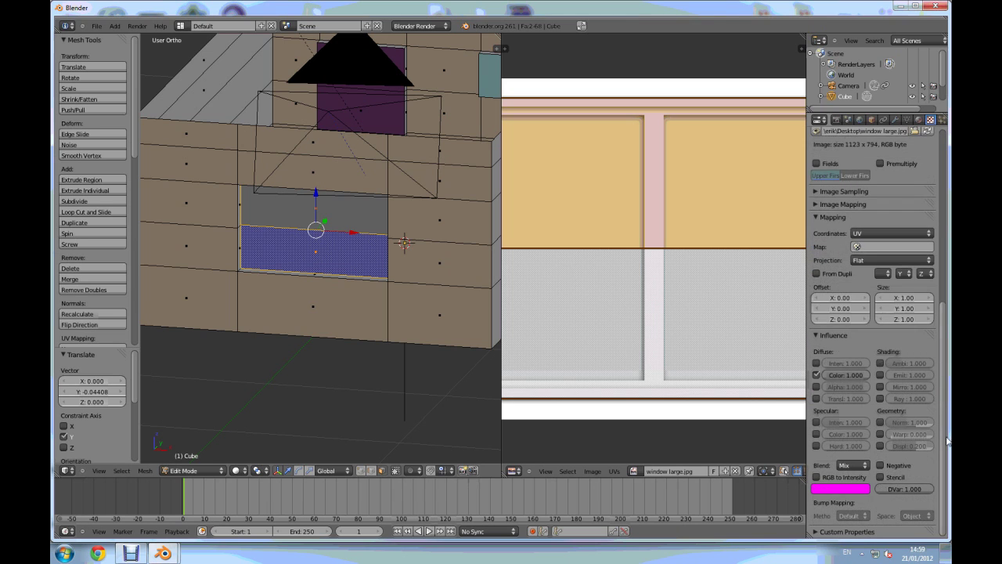
pyautogui.click(881, 422)
pyautogui.moveTo(922, 423); pyautogui.dragTo(898, 425)
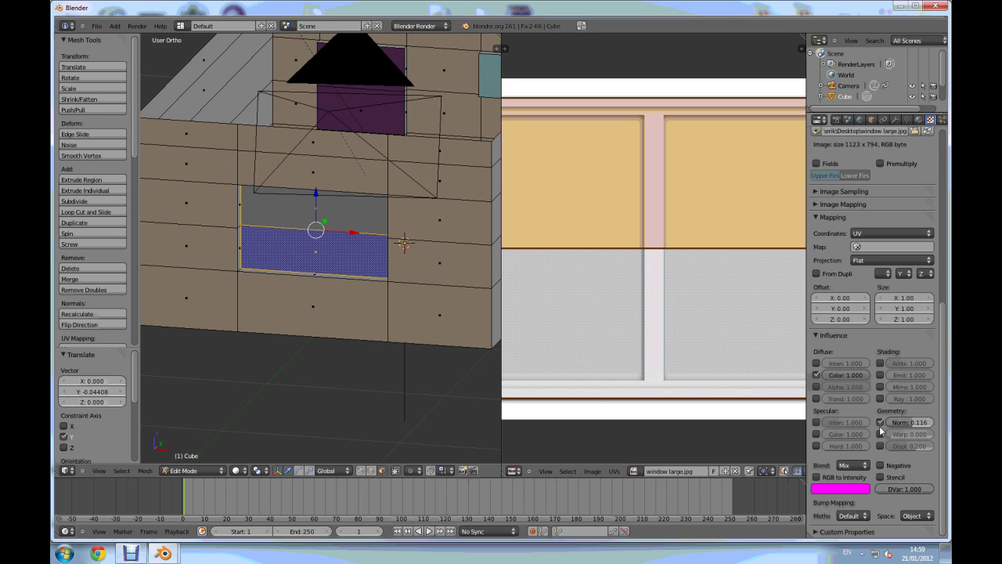
pyautogui.press('F12')
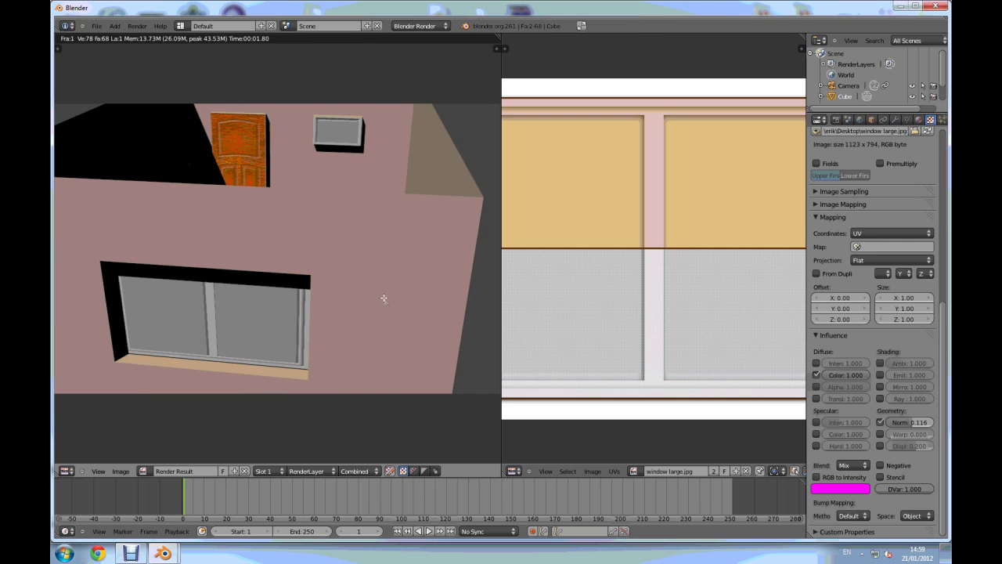
pyautogui.press('Escape')
# - Widen the 3D view, return to Object Mode and rotate the room 180 degrees in the top view so the door wall faces the camera
pyautogui.moveTo(502, 300); pyautogui.dragTo(705, 299)
pyautogui.scroll(-5, 386, 249)
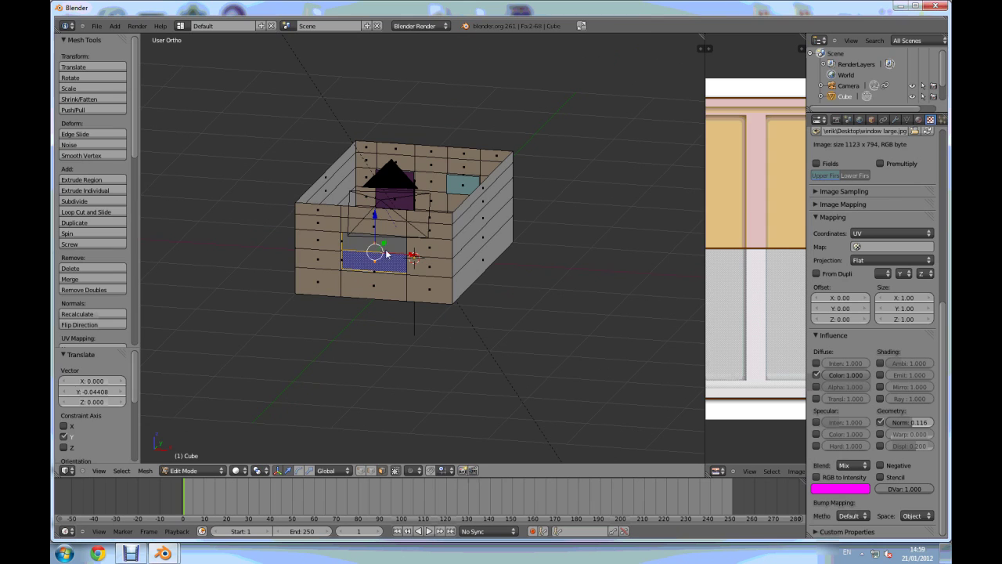
pyautogui.press('Tab')
pyautogui.moveTo(431, 249); pyautogui.dragTo(433, 280, button='middle')
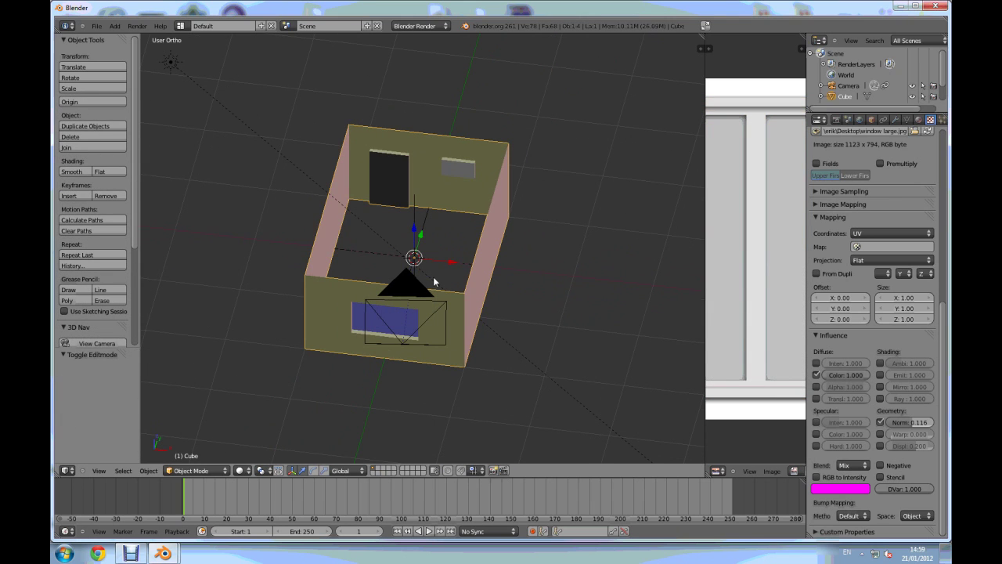
pyautogui.press('KP_7')
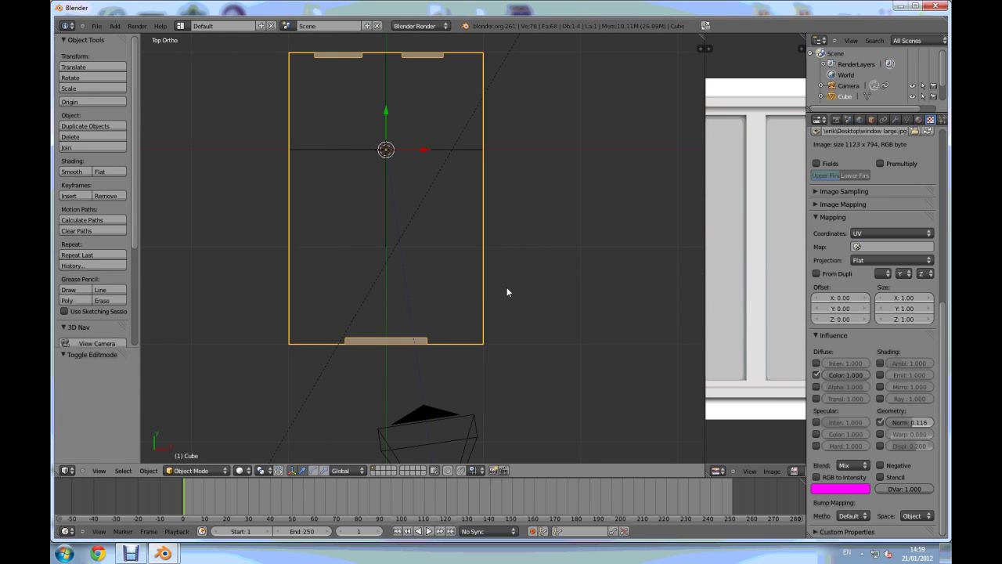
pyautogui.press('r')
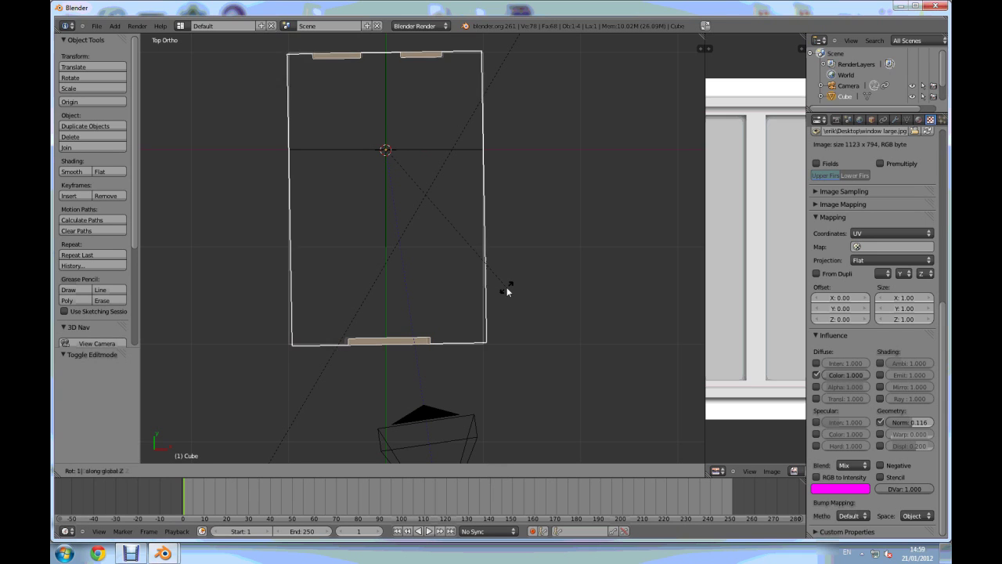
pyautogui.write('180')
pyautogui.press('Return')
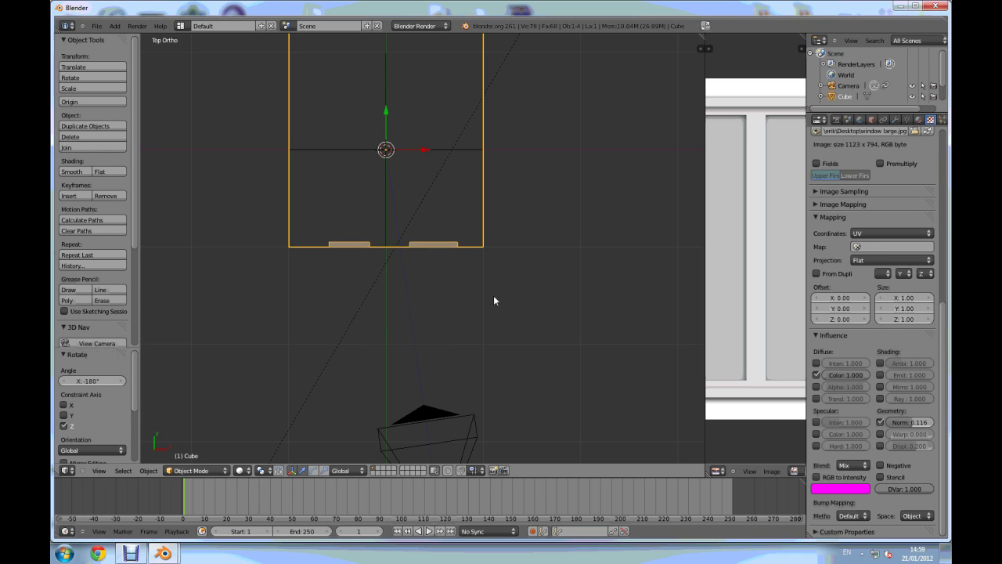
# - Add an Array modifier to the hotel room and set its count to 3
pyautogui.press('KP_0')
pyautogui.scroll(3, 423, 242)
pyautogui.moveTo(422, 242); pyautogui.dragTo(393, 223, button='middle')
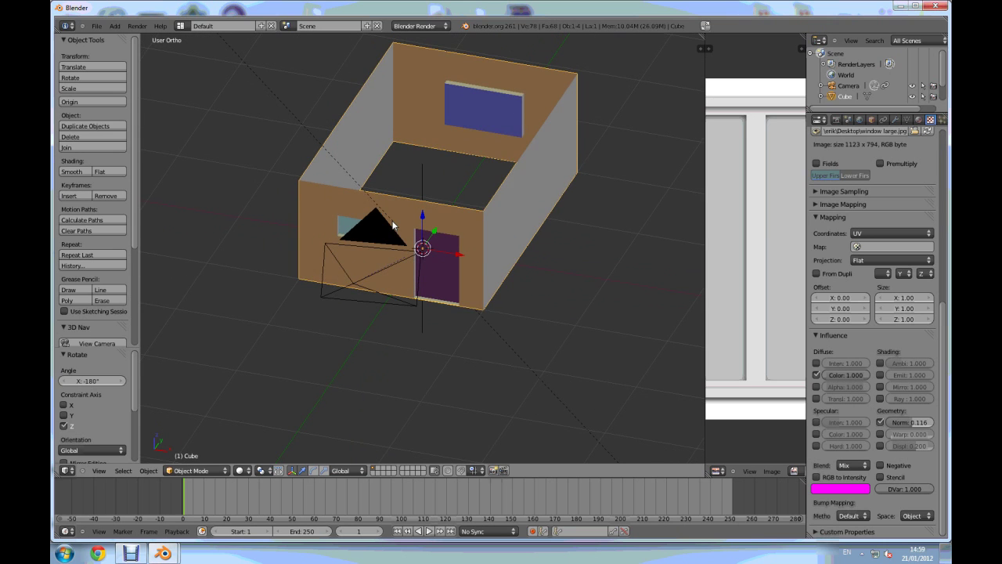
pyautogui.scroll(-2, 393, 224)
pyautogui.scroll(2, 442, 164)
pyautogui.scroll(-3, 406, 223)
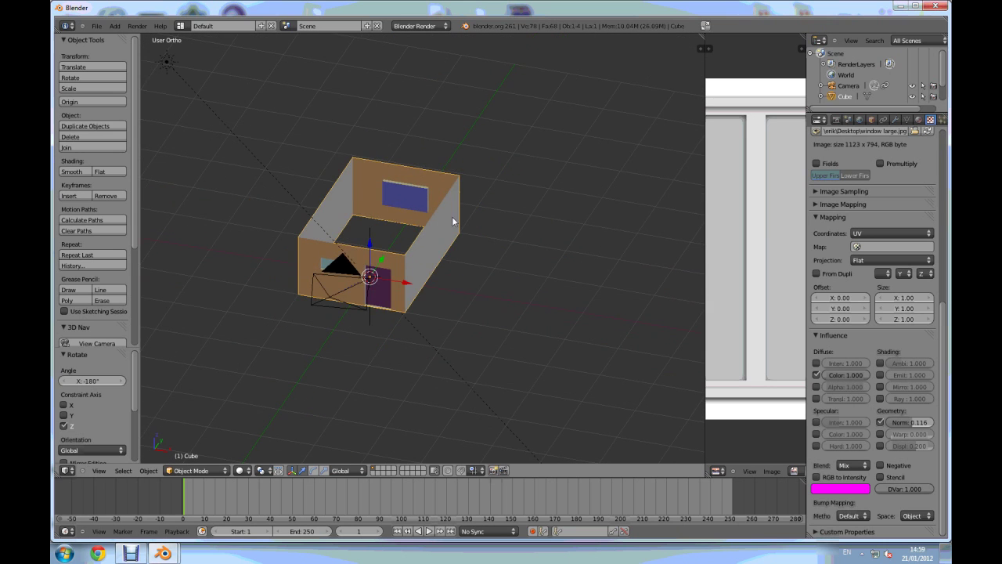
pyautogui.scroll(3, 413, 250)
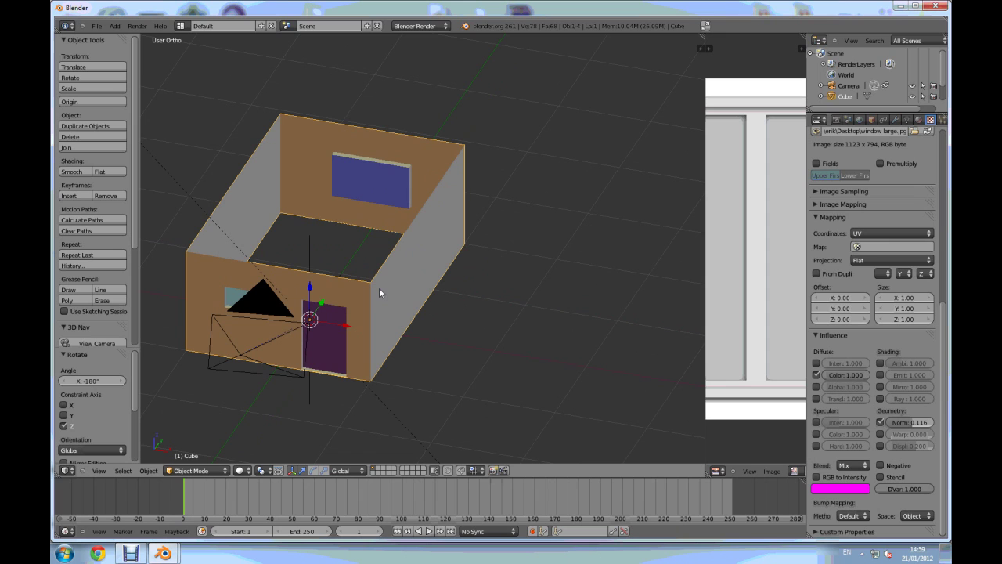
pyautogui.scroll(-3, 386, 283)
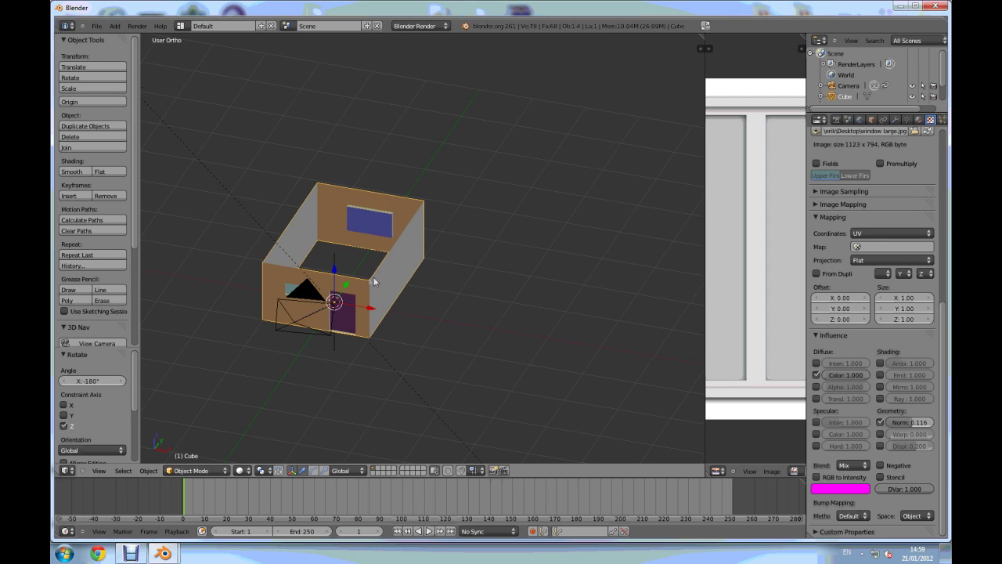
pyautogui.scroll(2, 394, 280)
pyautogui.click(895, 119)
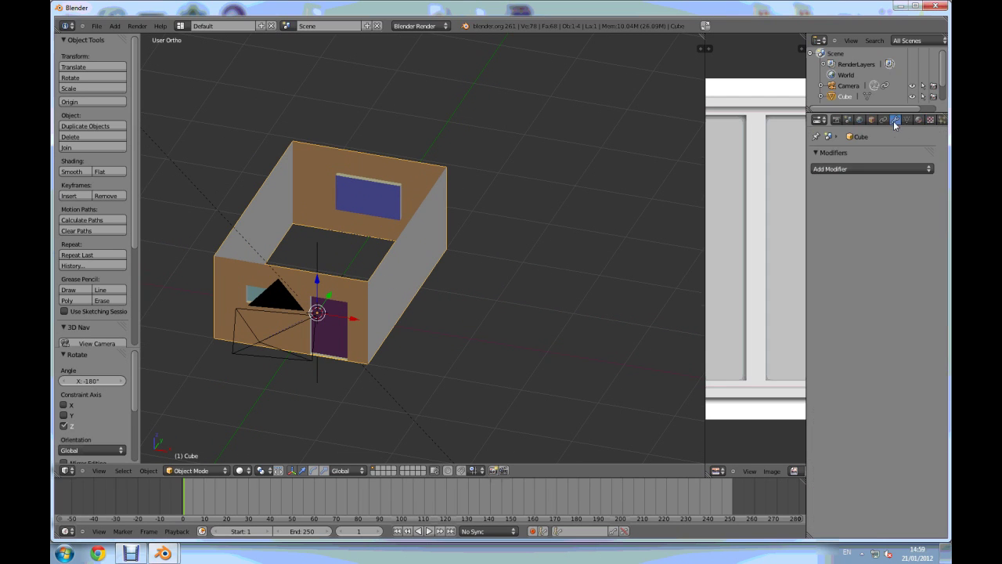
pyautogui.click(929, 170)
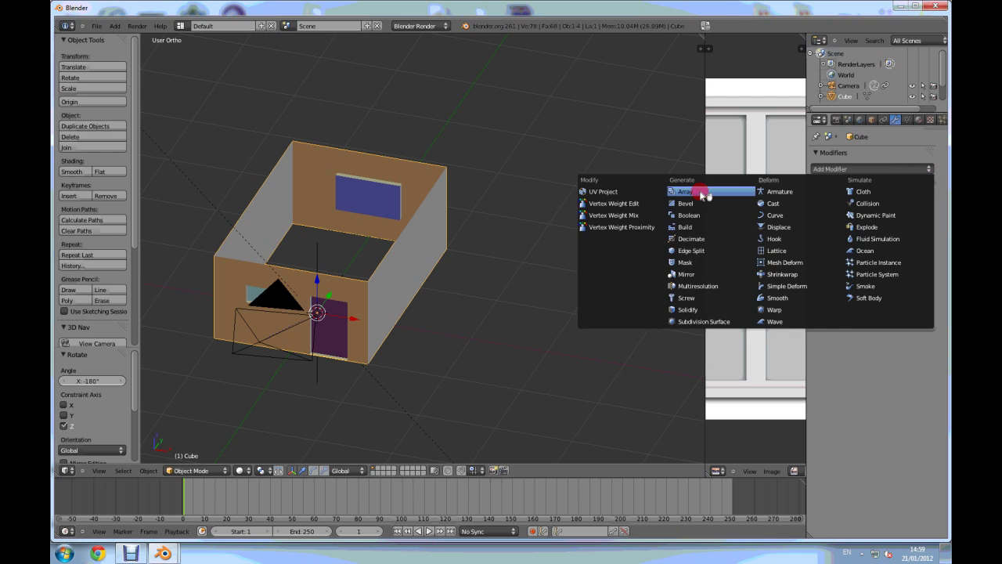
pyautogui.click(702, 194)
pyautogui.scroll(-2, 447, 239)
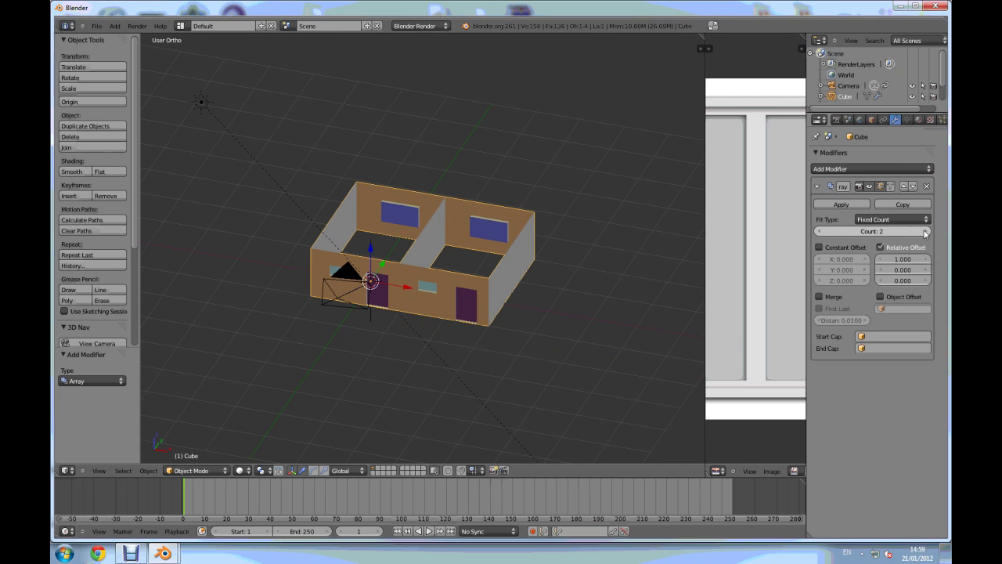
pyautogui.click(925, 233)
pyautogui.scroll(2, 624, 276)
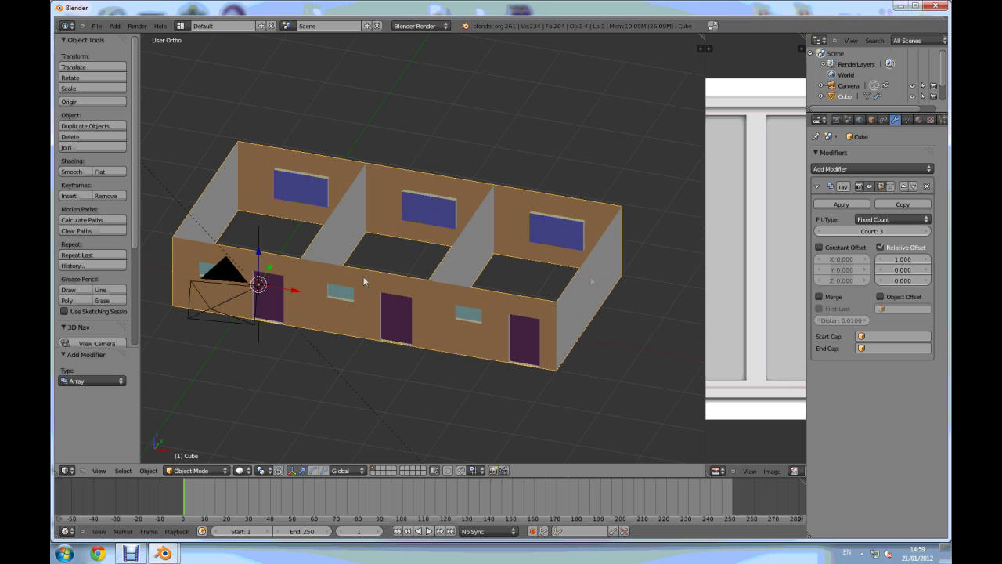
pyautogui.scroll(2, 199, 271)
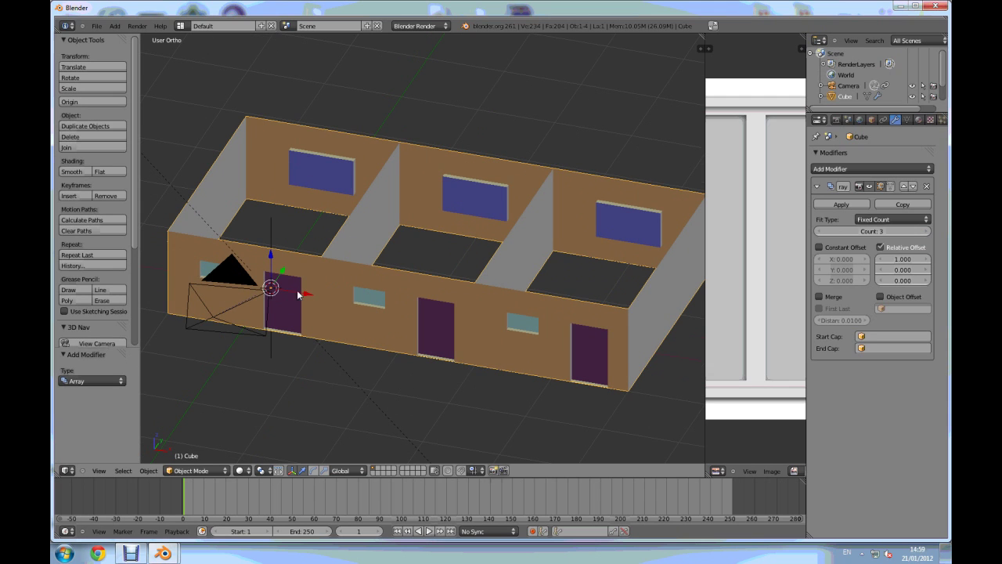
# - Extrude the first room's five top faces on the door wall about 0.96 outward along Y to form an overhang
pyautogui.scroll(-1, 298, 294)
pyautogui.scroll(-3, 490, 313)
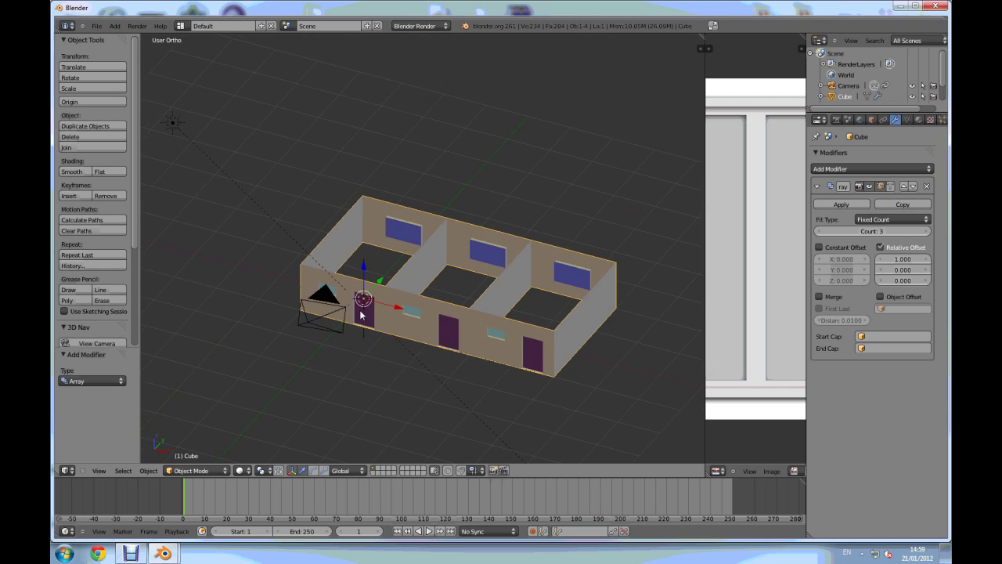
pyautogui.scroll(3, 361, 309)
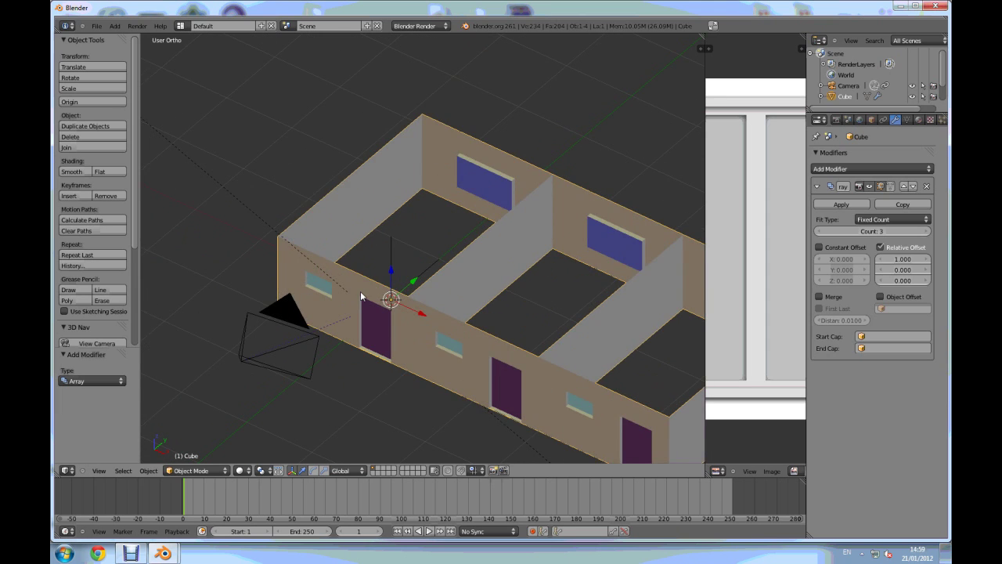
pyautogui.scroll(2, 360, 290)
pyautogui.press('Tab')
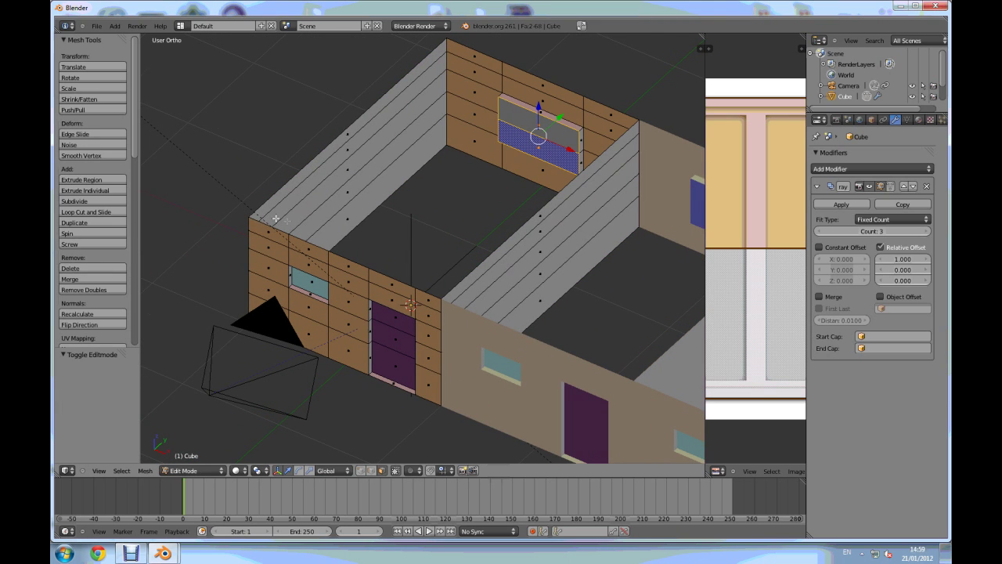
pyautogui.rightClick(266, 231)
pyautogui.keyDown('shift'); pyautogui.rightClick(306, 249); pyautogui.keyUp('shift')
pyautogui.keyDown('shift'); pyautogui.rightClick(363, 270); pyautogui.keyUp('shift')
pyautogui.keyDown('shift'); pyautogui.rightClick(388, 281); pyautogui.keyUp('shift')
pyautogui.keyDown('shift'); pyautogui.rightClick(428, 302); pyautogui.keyUp('shift')
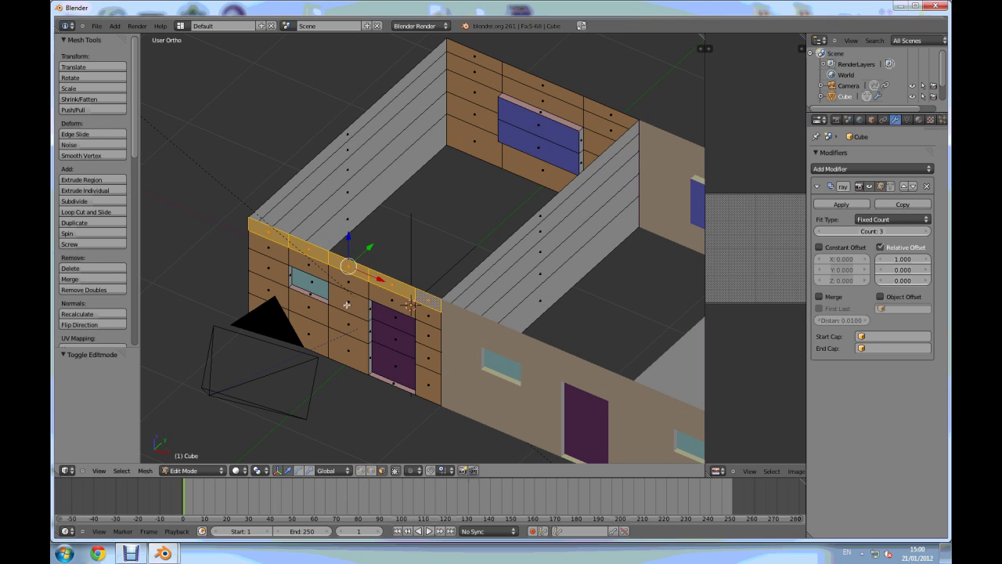
pyautogui.scroll(-3, 347, 305)
pyautogui.moveTo(347, 305); pyautogui.dragTo(347, 380, button='middle')
pyautogui.scroll(2, 379, 359)
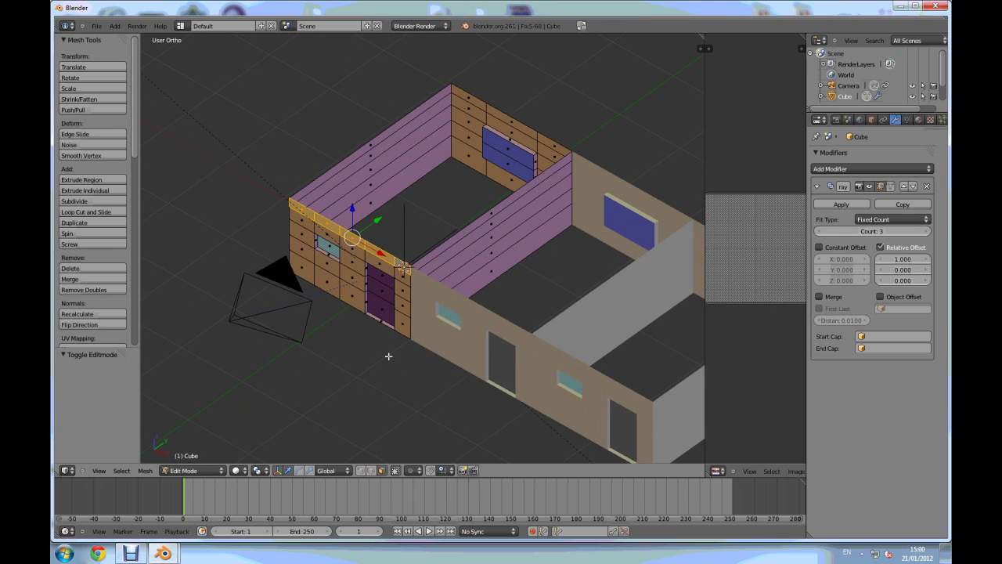
pyautogui.press('e')
pyautogui.press('y')
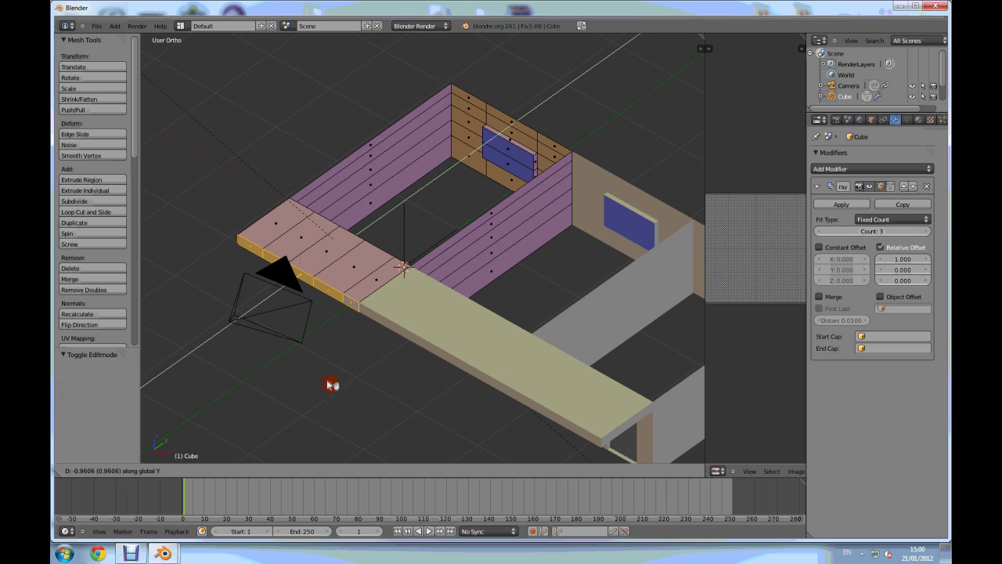
pyautogui.click(333, 382)
# - Move the overhang's front faces about 0.065 along Y and return to Object Mode
pyautogui.moveTo(359, 370); pyautogui.dragTo(290, 233, button='middle')
pyautogui.moveTo(329, 270); pyautogui.dragTo(335, 266)
pyautogui.moveTo(336, 270); pyautogui.dragTo(403, 354, button='middle')
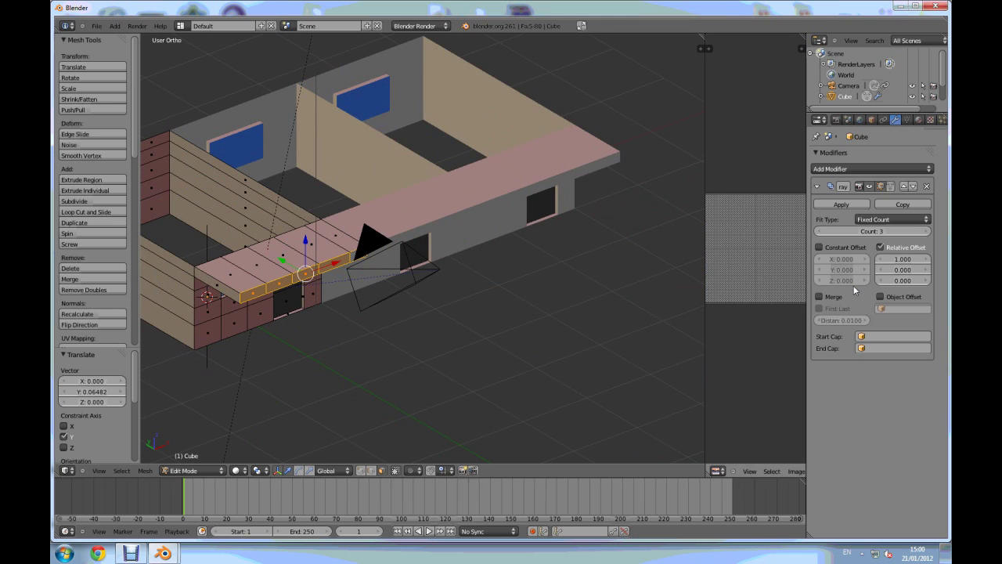
pyautogui.scroll(-2, 445, 325)
pyautogui.press('Tab')
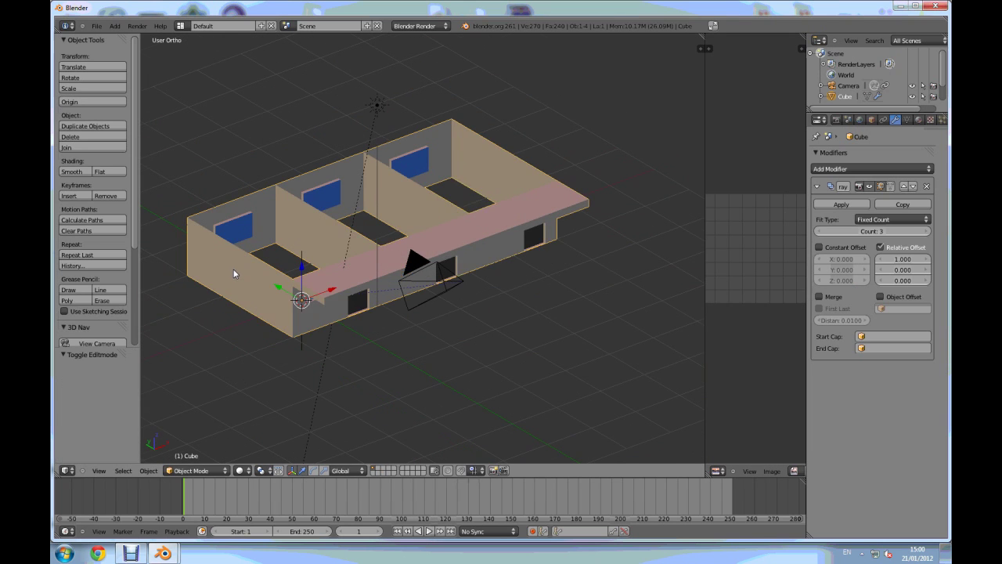
# - Apply the Array modifier, then select the whole mesh and remove its doubled vertices
pyautogui.scroll(2, 245, 276)
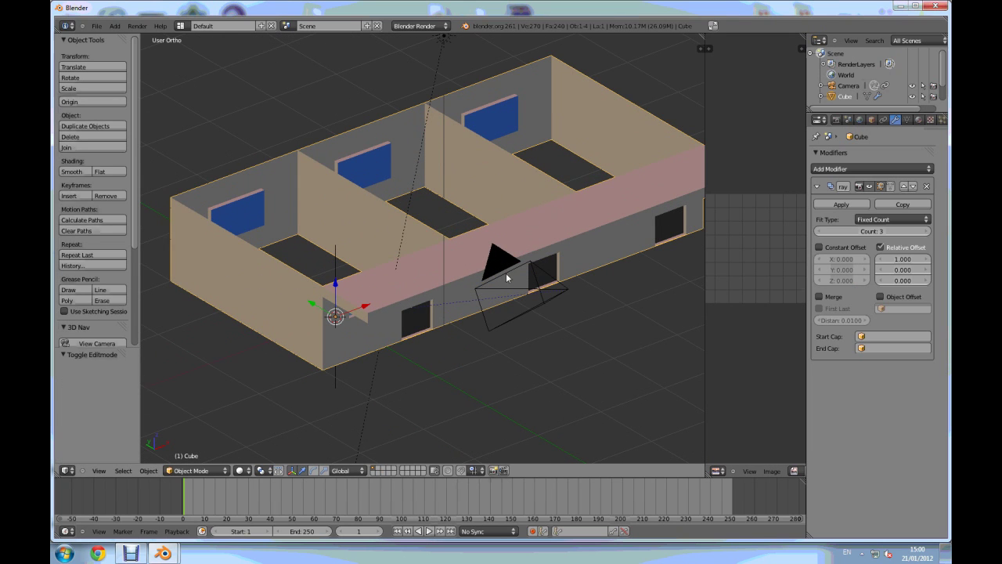
pyautogui.click(840, 204)
pyautogui.press('Tab')
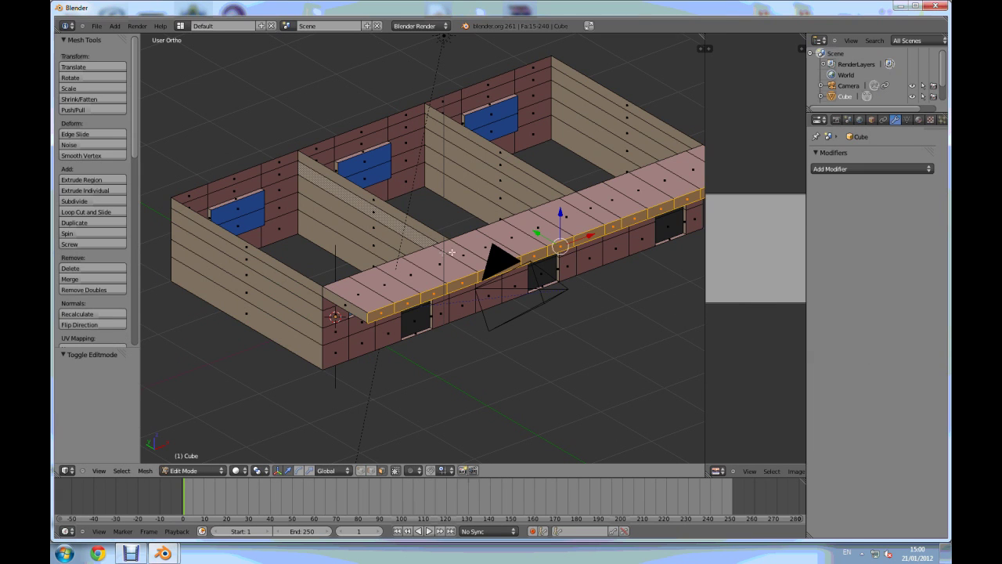
pyautogui.press('a')
pyautogui.press('a')
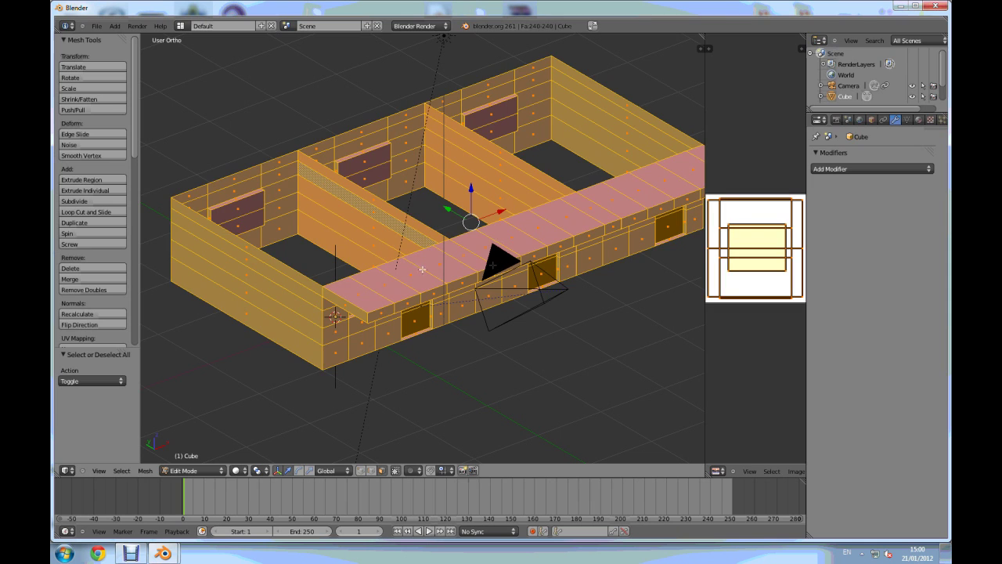
pyautogui.click(97, 289)
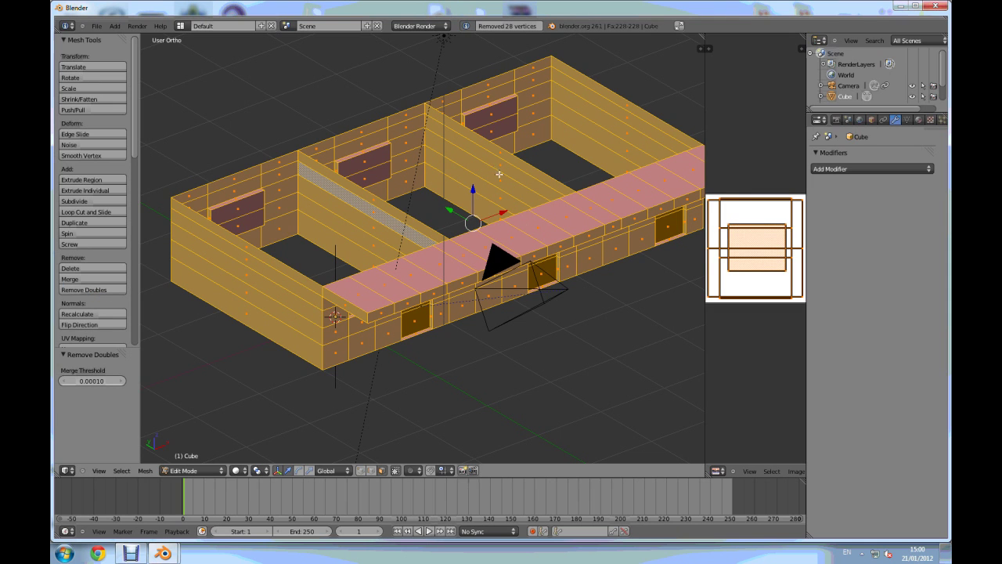
pyautogui.scroll(-1, 518, 238)
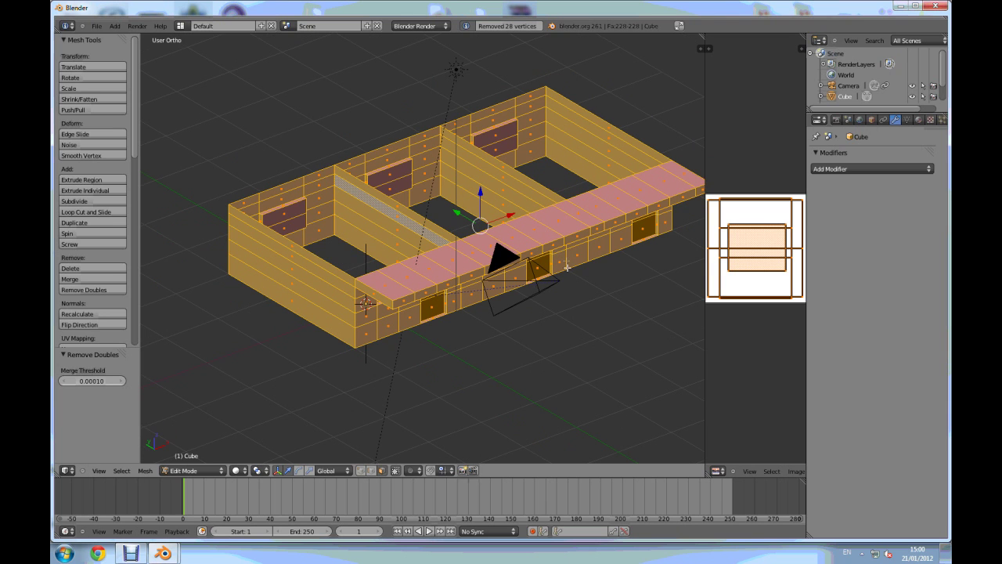
# - Extrude the top faces of the first room's end wall and overhang by -1.209 along X
pyautogui.press('Tab')
pyautogui.moveTo(566, 268); pyautogui.dragTo(526, 250, button='middle')
pyautogui.scroll(4, 402, 243)
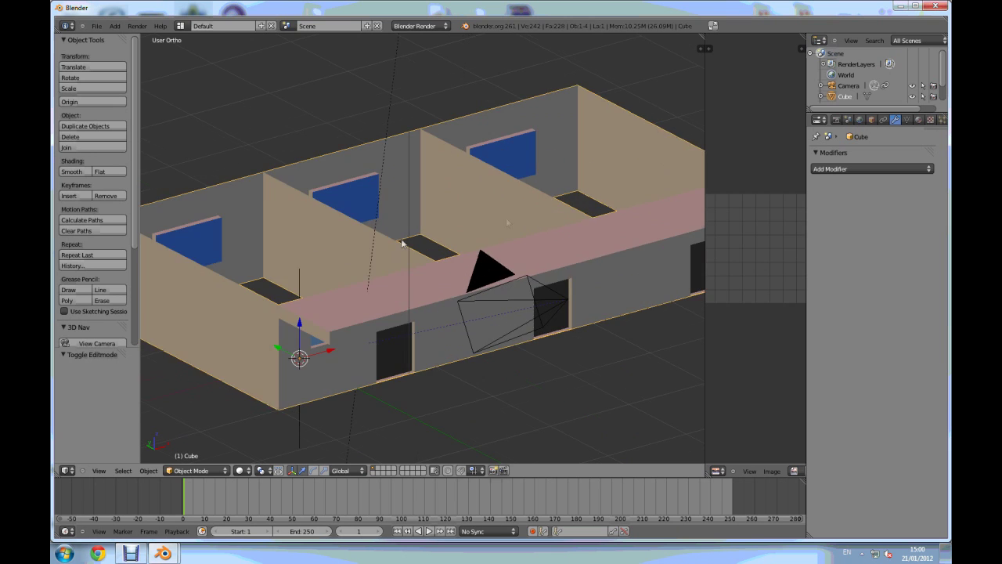
pyautogui.scroll(-5, 341, 247)
pyautogui.scroll(3, 274, 260)
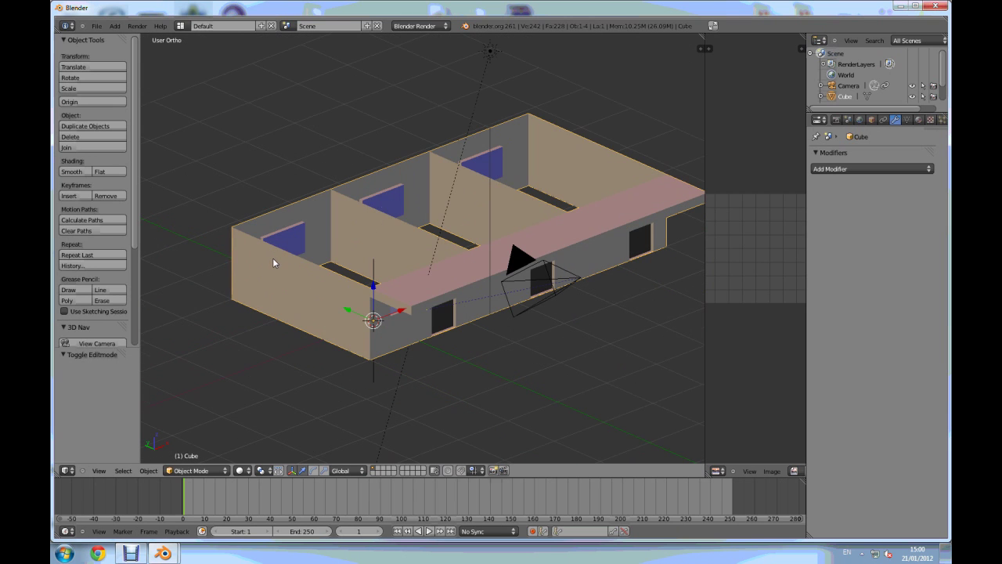
pyautogui.press('Tab')
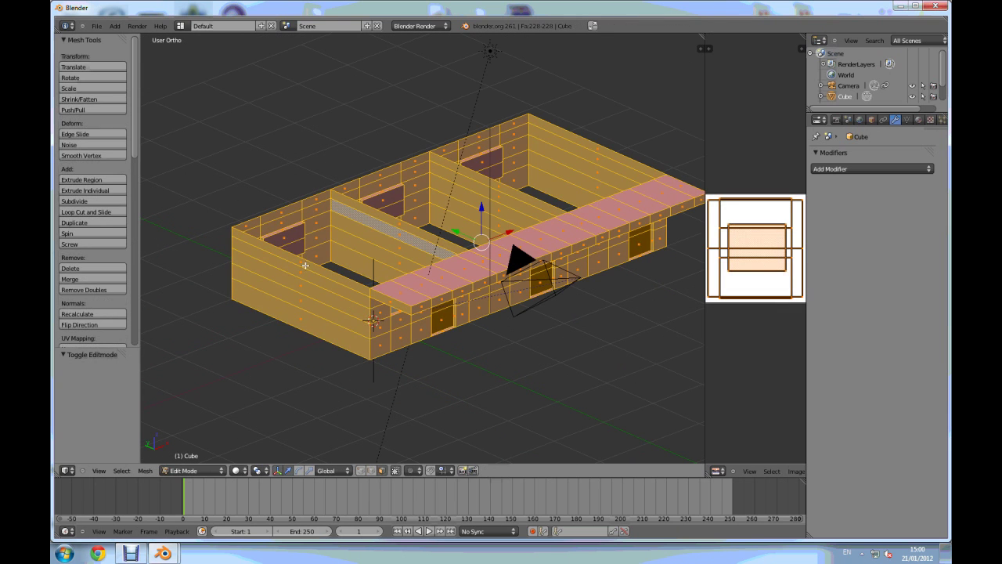
pyautogui.keyDown('alt'); pyautogui.rightClick(302, 262); pyautogui.keyUp('alt')
pyautogui.keyDown('alt'); pyautogui.keyDown('shift'); pyautogui.rightClick(387, 301); pyautogui.keyUp('shift'); pyautogui.keyUp('alt')
pyautogui.scroll(5, 368, 306)
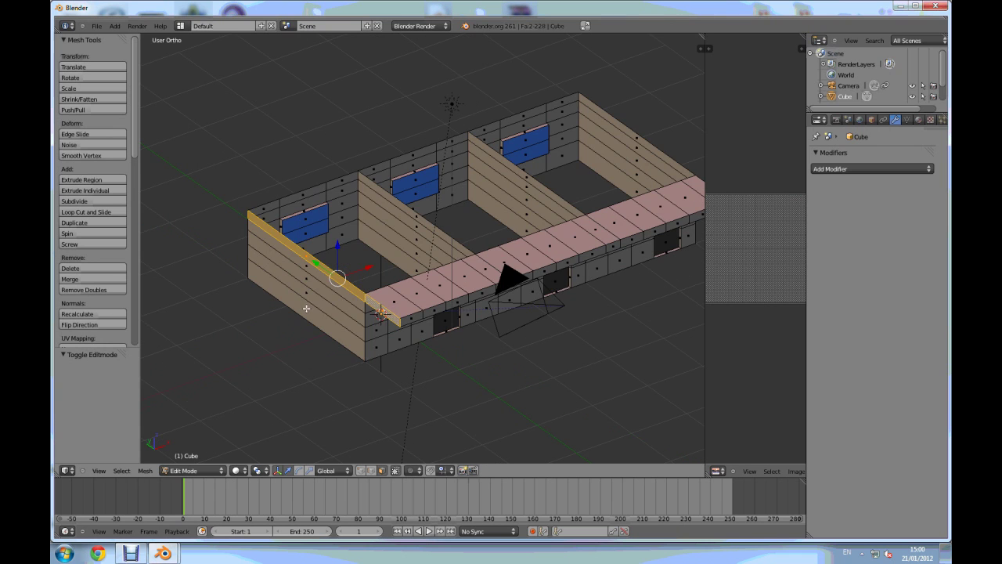
pyautogui.press('e')
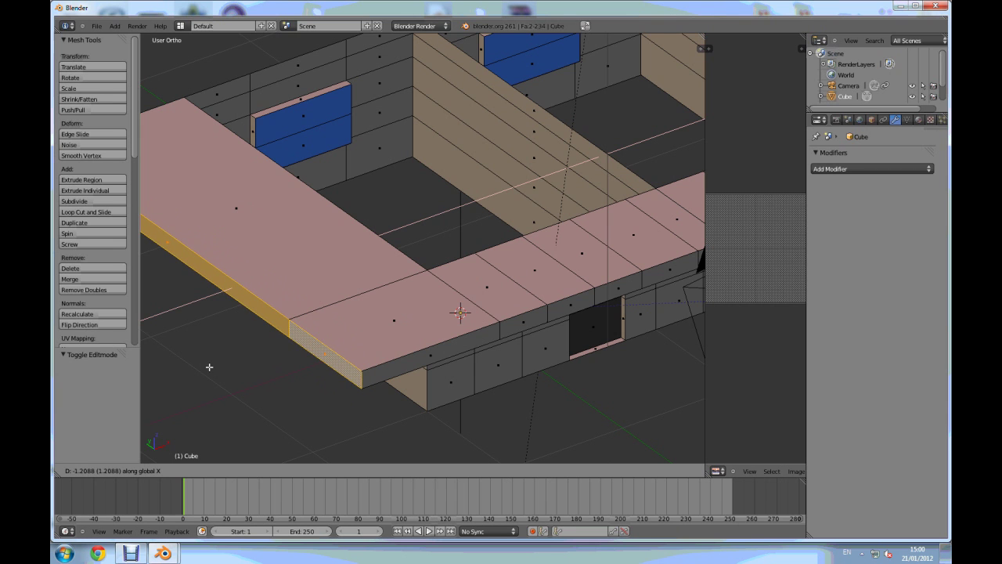
pyautogui.click(208, 366)
# - Extrude the overhang's end face at the opposite end of the building twice along X, by 0.591 and 0.592
pyautogui.scroll(-6, 208, 366)
pyautogui.scroll(7, 369, 373)
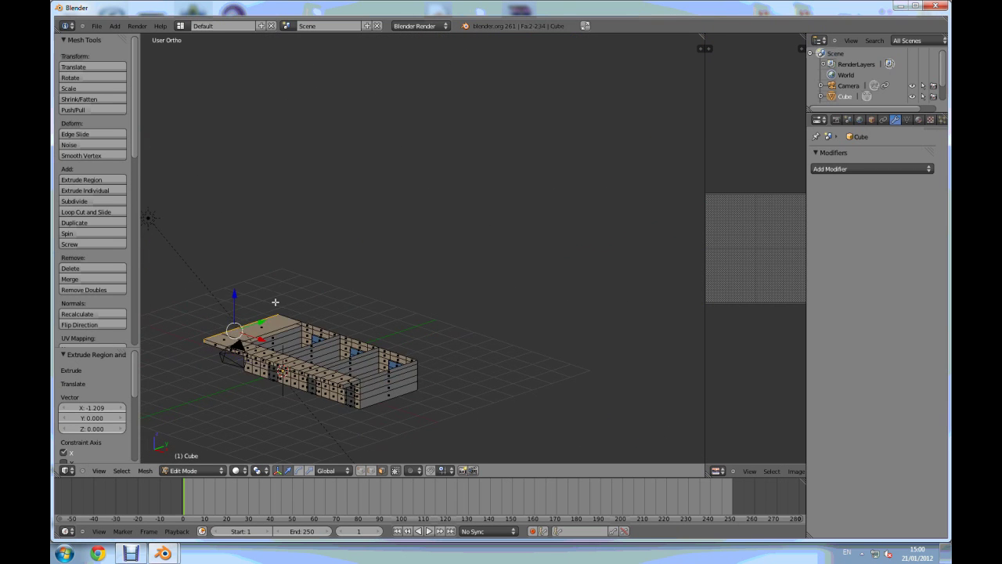
pyautogui.scroll(-5, 368, 372)
pyautogui.moveTo(369, 373); pyautogui.dragTo(385, 387, button='middle')
pyautogui.scroll(4, 366, 388)
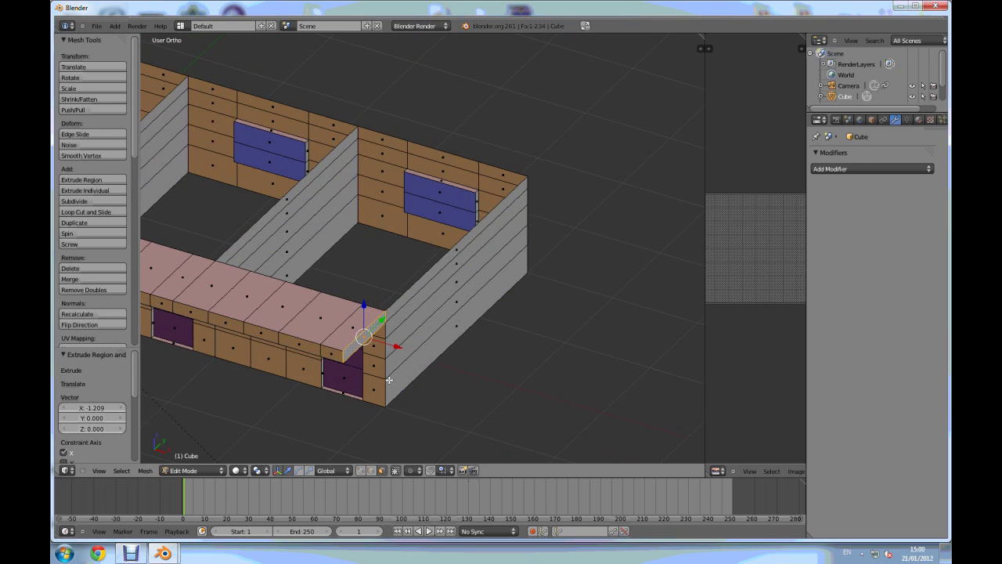
pyautogui.scroll(2, 385, 387)
pyautogui.press('e')
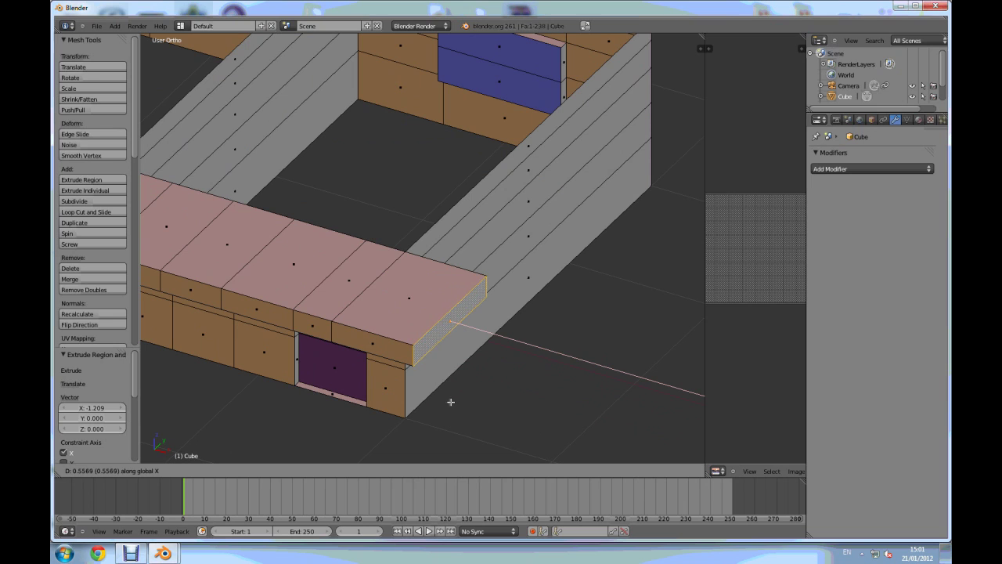
pyautogui.click(454, 403)
pyautogui.press('e')
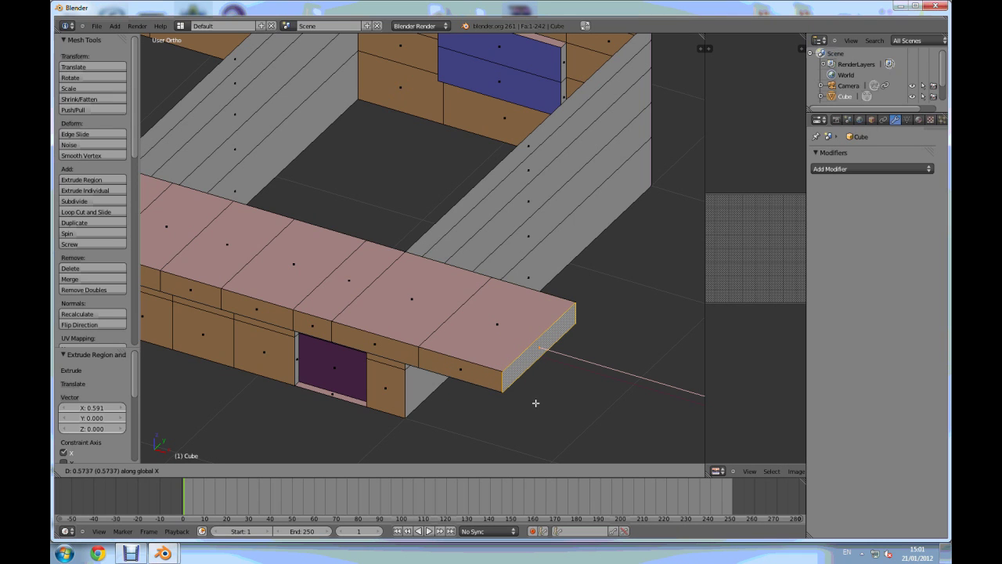
pyautogui.click(537, 404)
# - Extrude the side face of the end overhang 2.287 along Y, following the top of the end wall
pyautogui.scroll(-3, 549, 305)
pyautogui.moveTo(550, 305); pyautogui.dragTo(415, 318, button='middle')
pyautogui.scroll(-5, 415, 318)
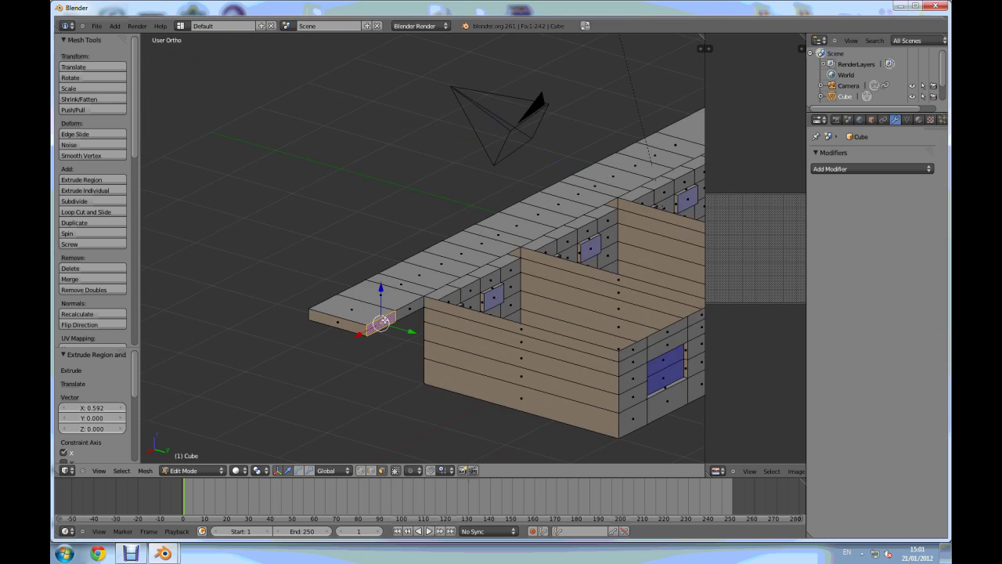
pyautogui.press('KP_3')
pyautogui.scroll(-5, 409, 237)
pyautogui.scroll(4, 550, 206)
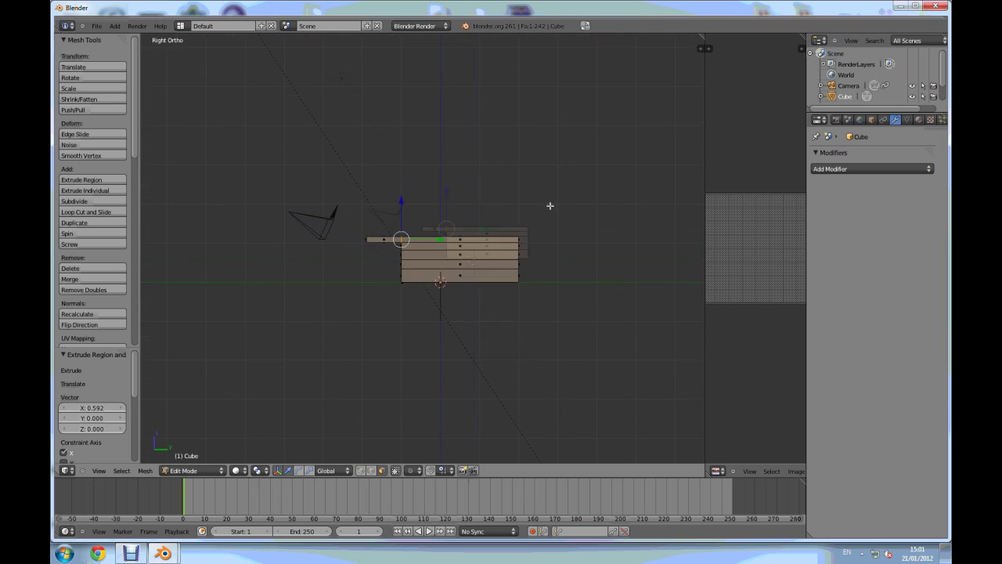
pyautogui.scroll(8, 488, 237)
pyautogui.scroll(-2, 491, 236)
pyautogui.keyDown('shift'); pyautogui.moveTo(342, 218); pyautogui.dragTo(383, 220, button='middle'); pyautogui.keyUp('shift')
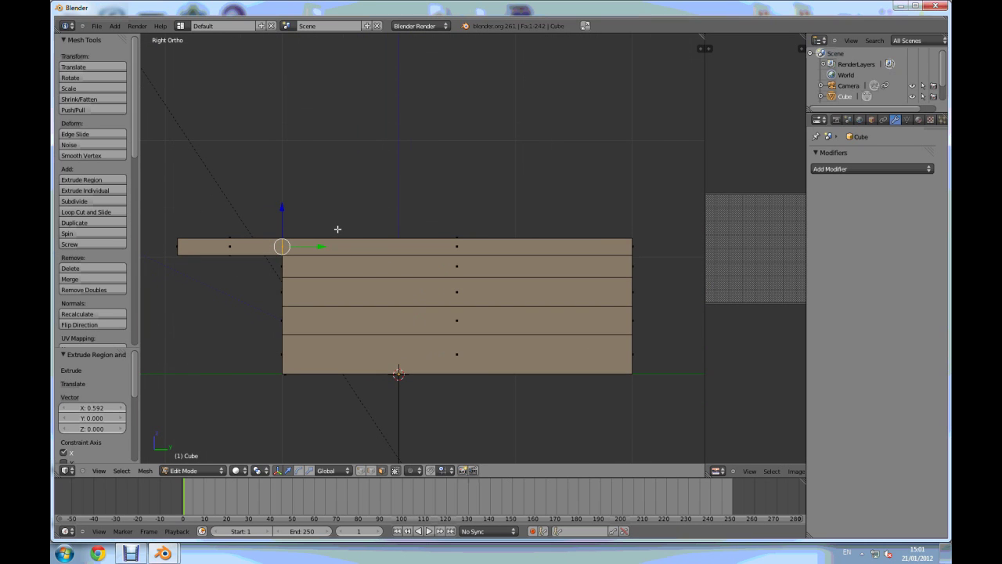
pyautogui.scroll(1, 338, 229)
pyautogui.press('e')
pyautogui.press('y')
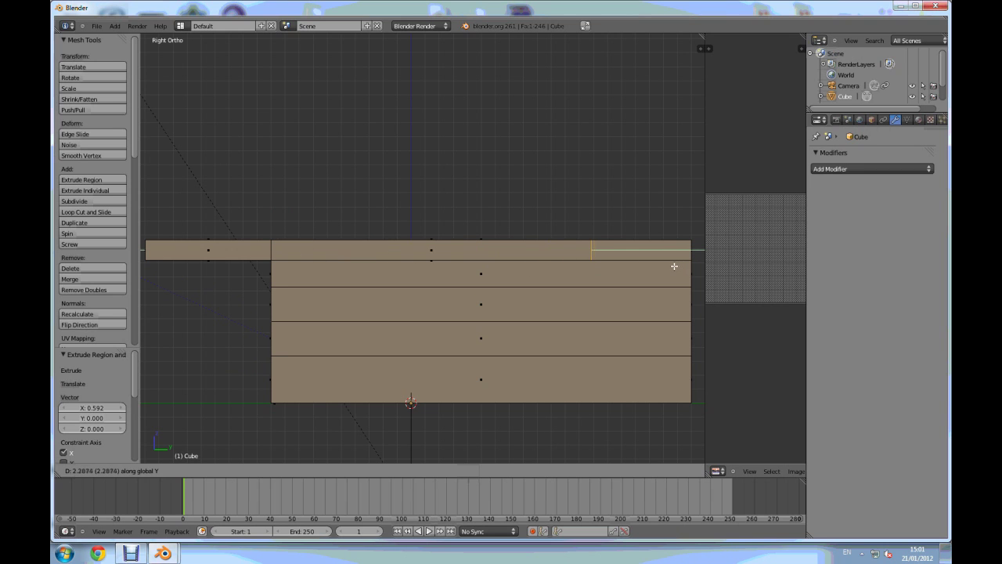
pyautogui.click(674, 266)
# - Turn on snapping during transform to a mesh element, using the Closest target
pyautogui.scroll(5, 701, 250)
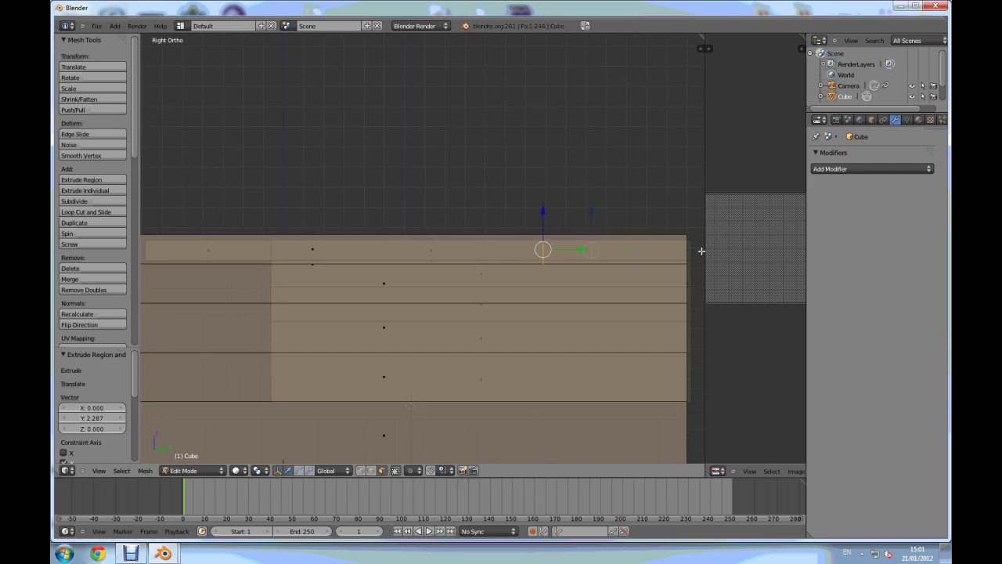
pyautogui.scroll(-5, 468, 248)
pyautogui.moveTo(468, 247)
pyautogui.mouseDown(button='middle')
pyautogui.moveTo(447, 234)
pyautogui.moveTo(471, 256)
pyautogui.mouseUp(button='middle')
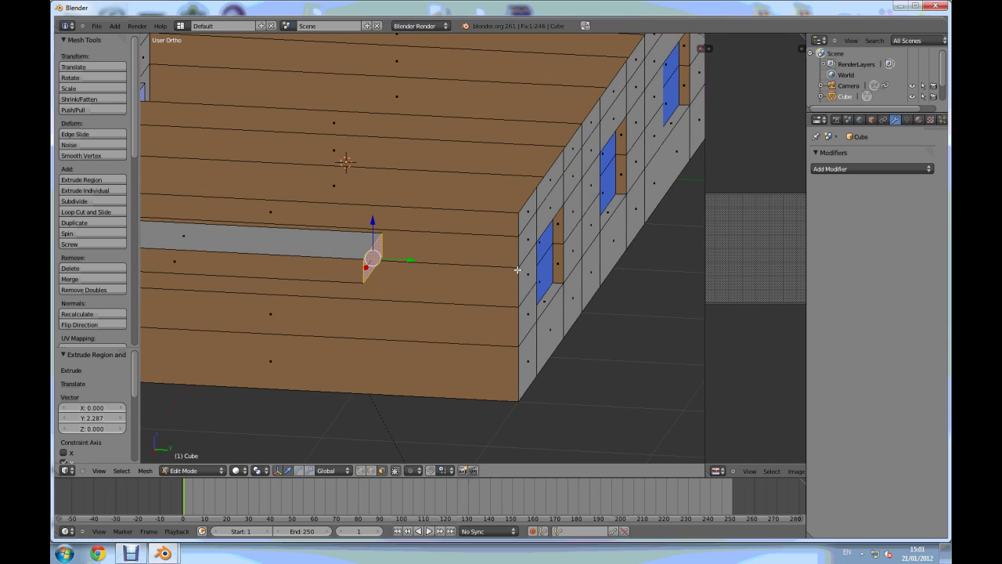
pyautogui.press('KP_3')
pyautogui.scroll(-4, 493, 246)
pyautogui.scroll(4, 566, 152)
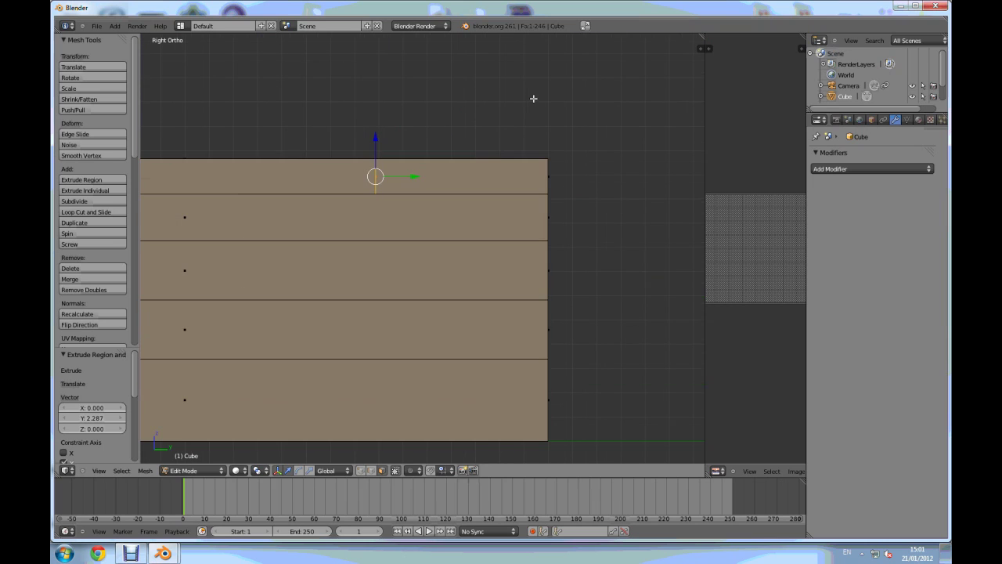
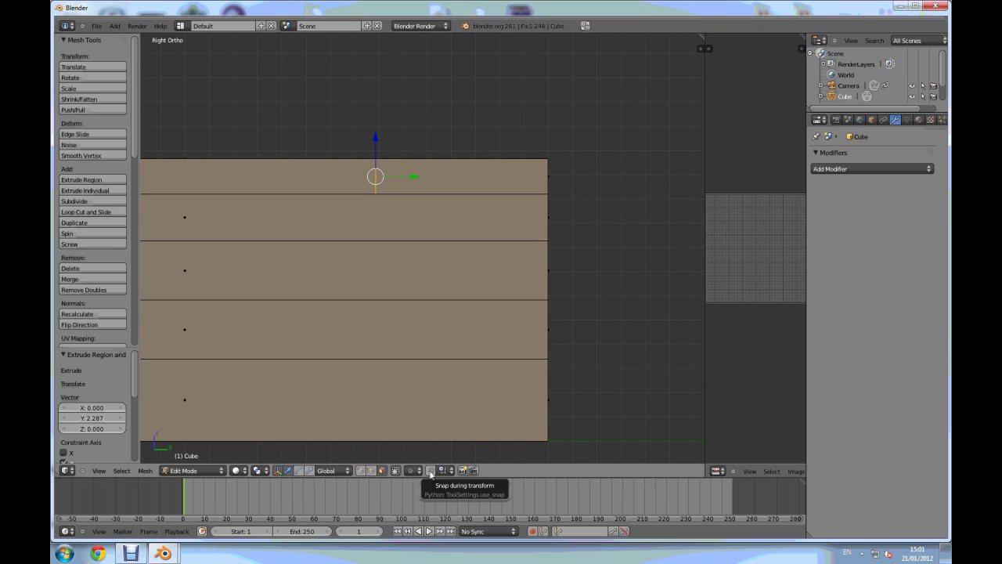
pyautogui.click(430, 471)
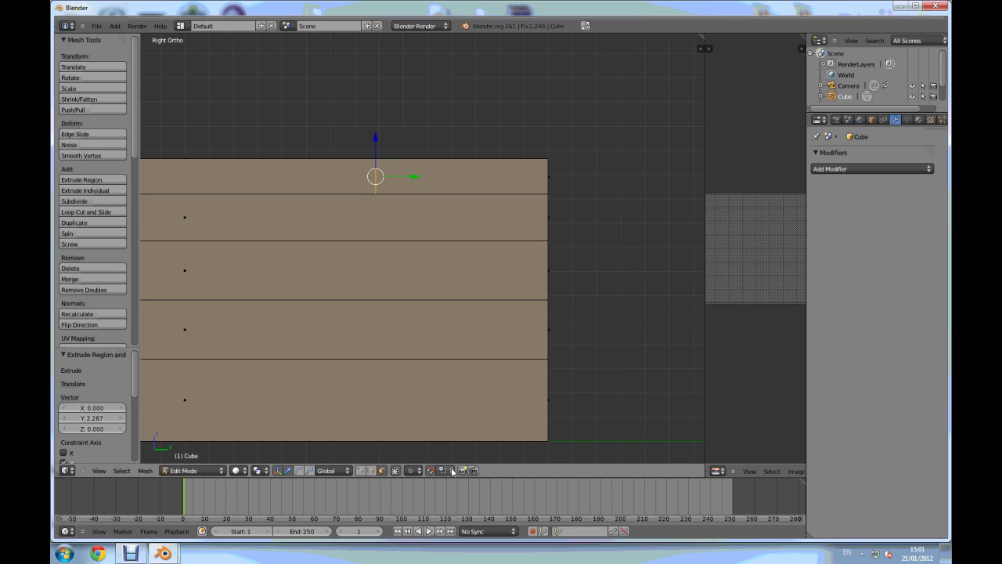
pyautogui.click(452, 470)
pyautogui.click(456, 440)
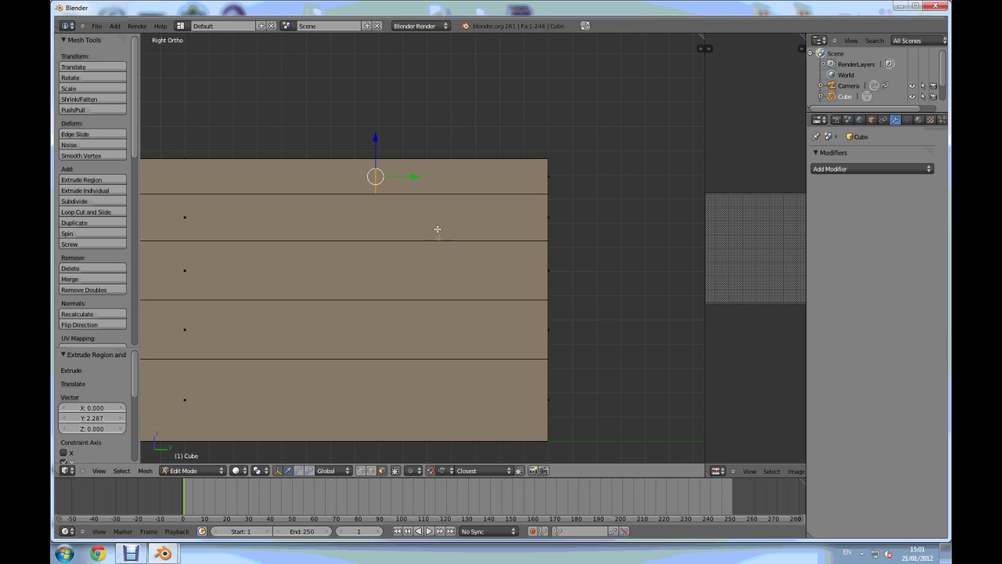
pyautogui.moveTo(390, 157); pyautogui.dragTo(380, 213, button='middle')
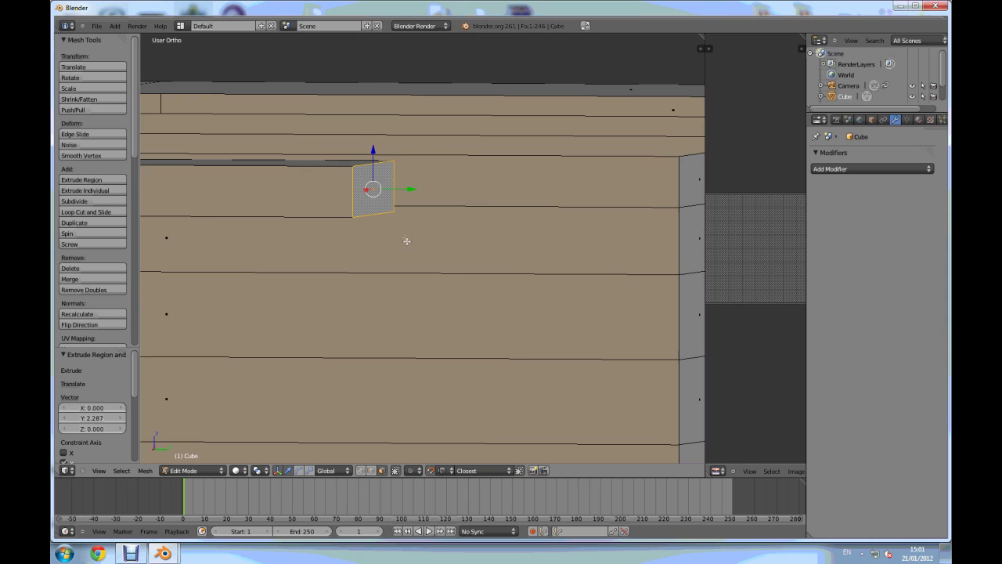
pyautogui.press('KP_3')
pyautogui.scroll(-5, 386, 259)
pyautogui.scroll(4, 667, 221)
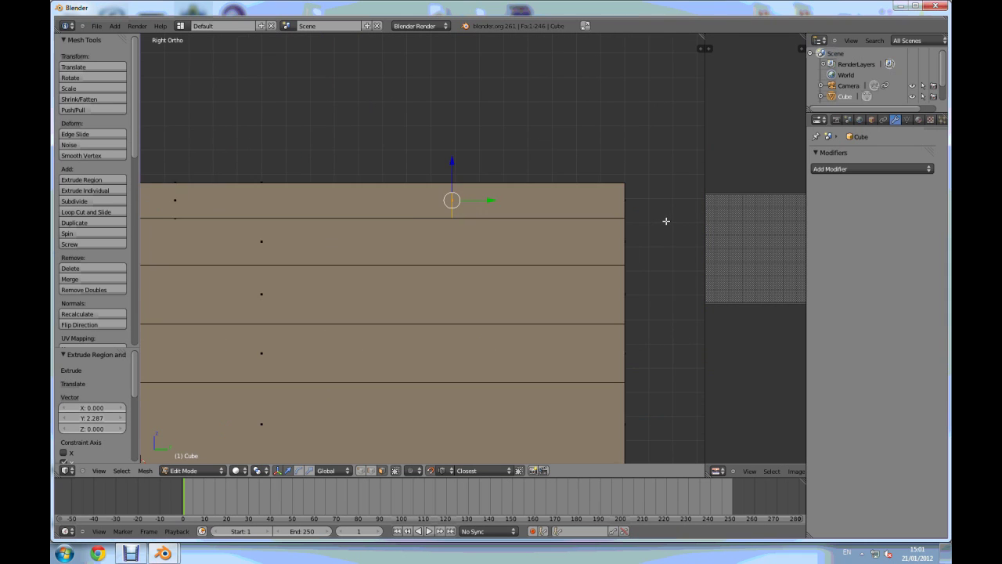
# - Extrude the end face of the side overhang a further 0.713 along Y, snapping it flush with the building's rear wall
pyautogui.press('g')
pyautogui.press('y')
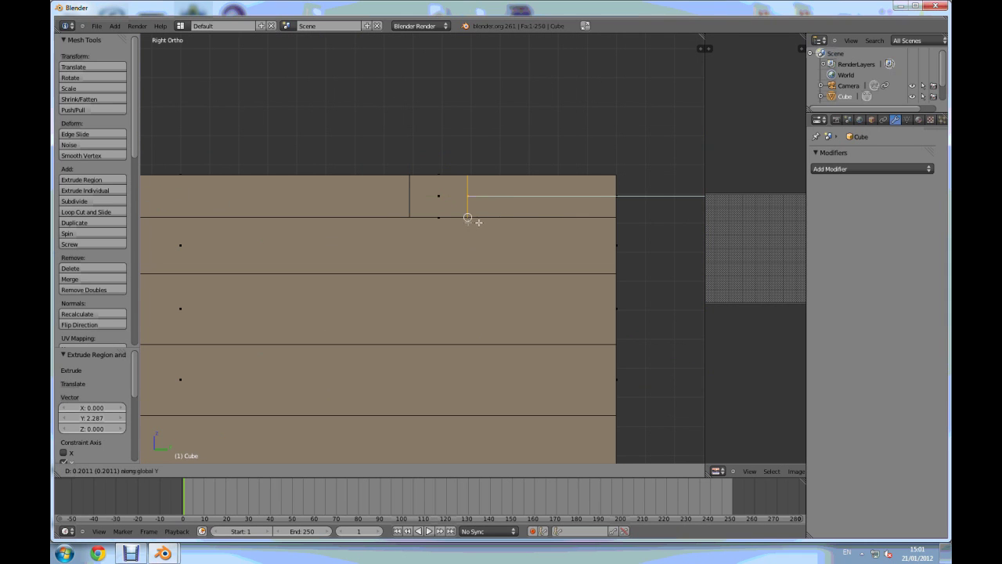
pyautogui.click(613, 204)
# - Extrude the inner face of the new corner block by -0.591 along X, back to the end wall
pyautogui.scroll(-3, 613, 212)
pyautogui.moveTo(613, 215)
pyautogui.mouseDown(button='middle')
pyautogui.moveTo(615, 236)
pyautogui.moveTo(496, 246)
pyautogui.mouseUp(button='middle')
pyautogui.scroll(5, 566, 239)
pyautogui.press('e')
pyautogui.press('x')
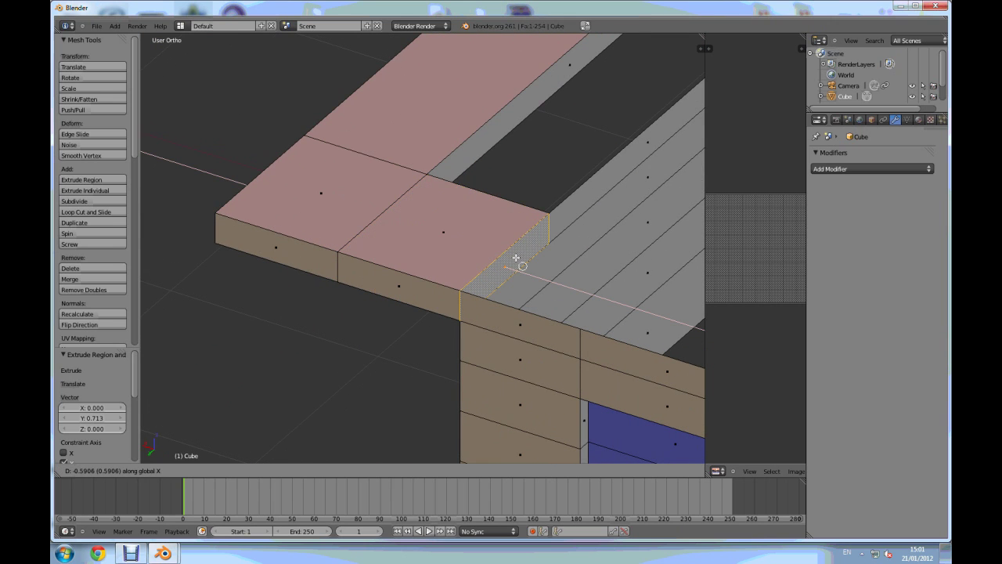
pyautogui.click(513, 255)
# - Clear the selection and box-select the top faces of the whole roof overhang from the right view
pyautogui.scroll(-7, 446, 329)
pyautogui.moveTo(412, 336); pyautogui.dragTo(508, 334, button='middle')
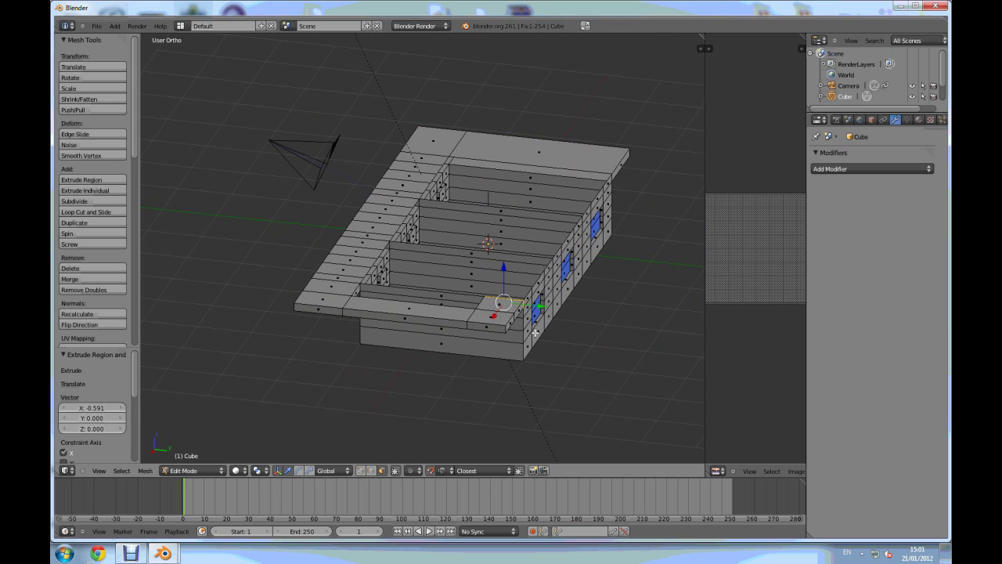
pyautogui.press('KP_3')
pyautogui.scroll(4, 613, 157)
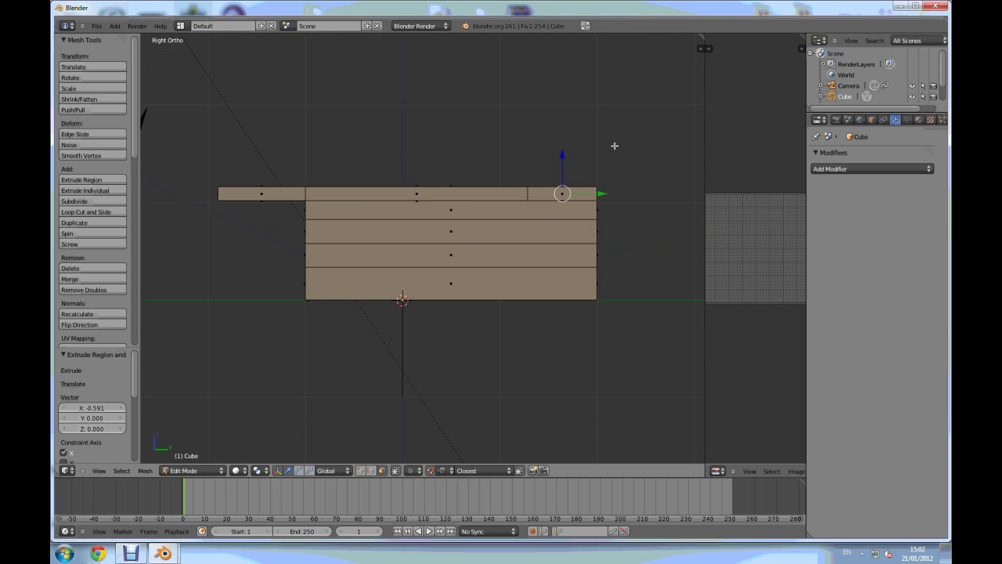
pyautogui.press('a')
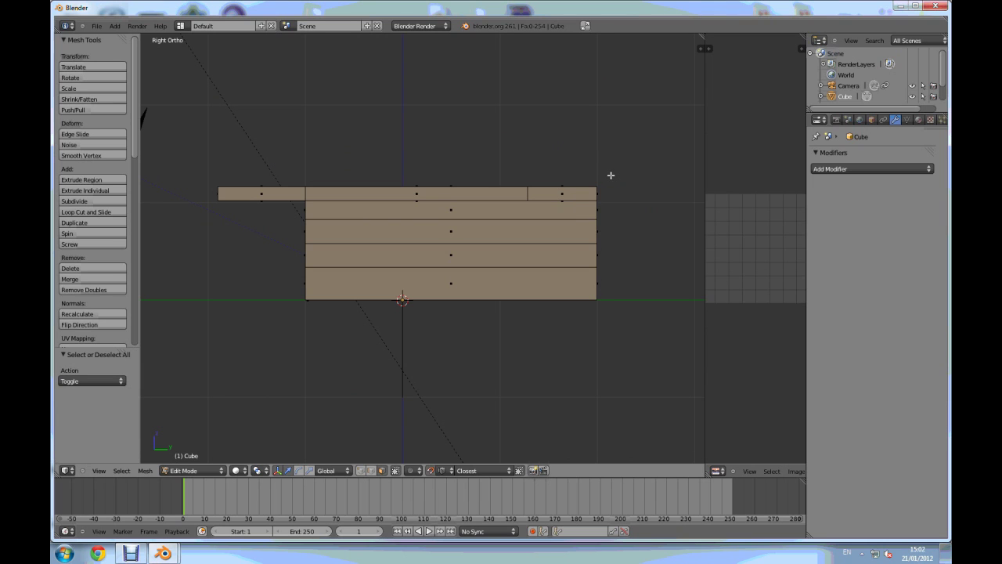
pyautogui.hotkey('alt', 'z')
pyautogui.press('b')
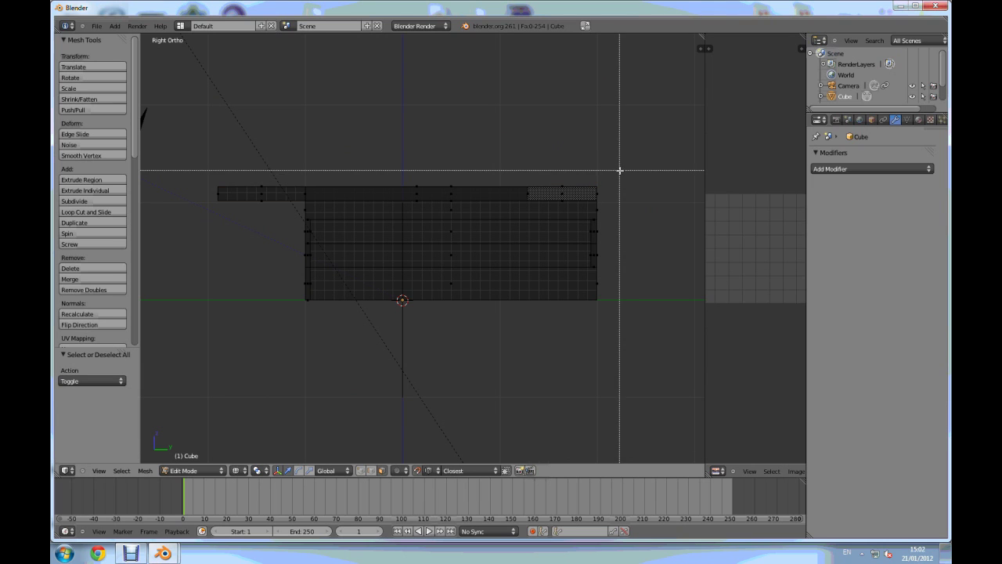
pyautogui.moveTo(621, 170); pyautogui.dragTo(206, 188)
pyautogui.moveTo(412, 206); pyautogui.dragTo(449, 238, button='middle')
pyautogui.press('z')
pyautogui.scroll(-3, 432, 225)
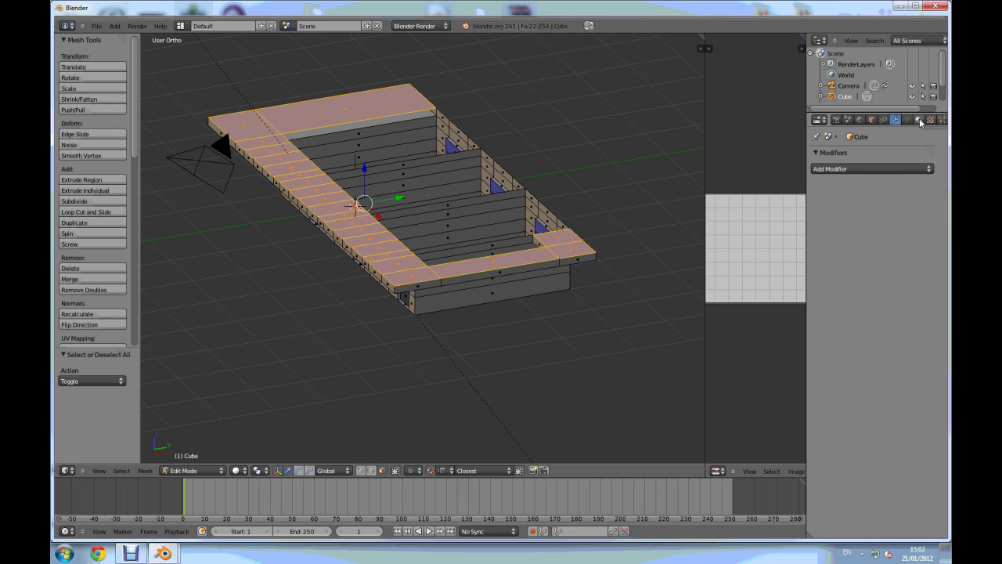
# - Create a new dark grey material with diffuse intensity 0.809 and specular intensity 0.0566
pyautogui.click(919, 120)
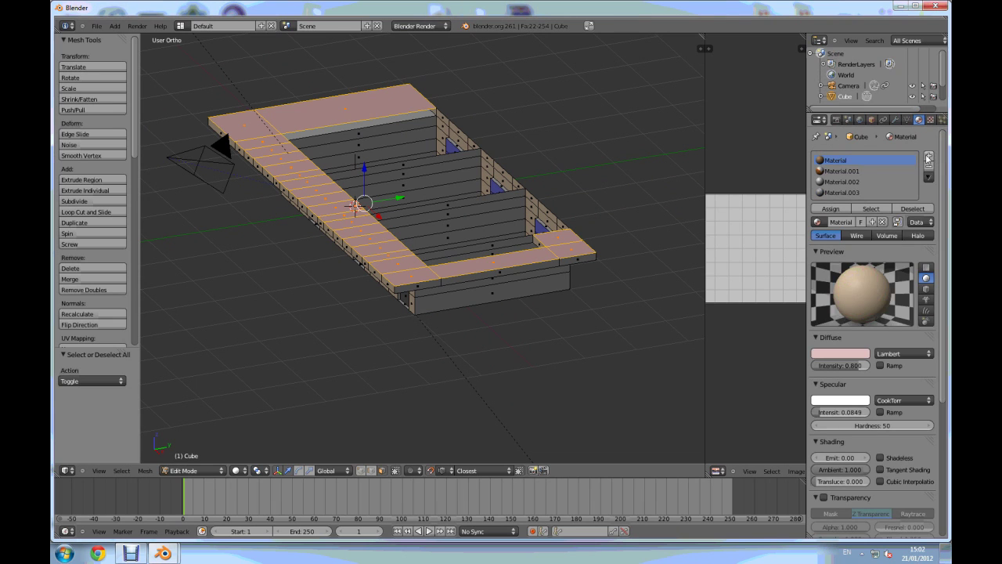
pyautogui.click(928, 158)
pyautogui.click(852, 233)
pyautogui.click(852, 365)
pyautogui.moveTo(862, 265); pyautogui.dragTo(862, 296)
pyautogui.moveTo(858, 376)
pyautogui.mouseDown()
pyautogui.moveTo(833, 383)
pyautogui.moveTo(861, 380)
pyautogui.mouseUp()
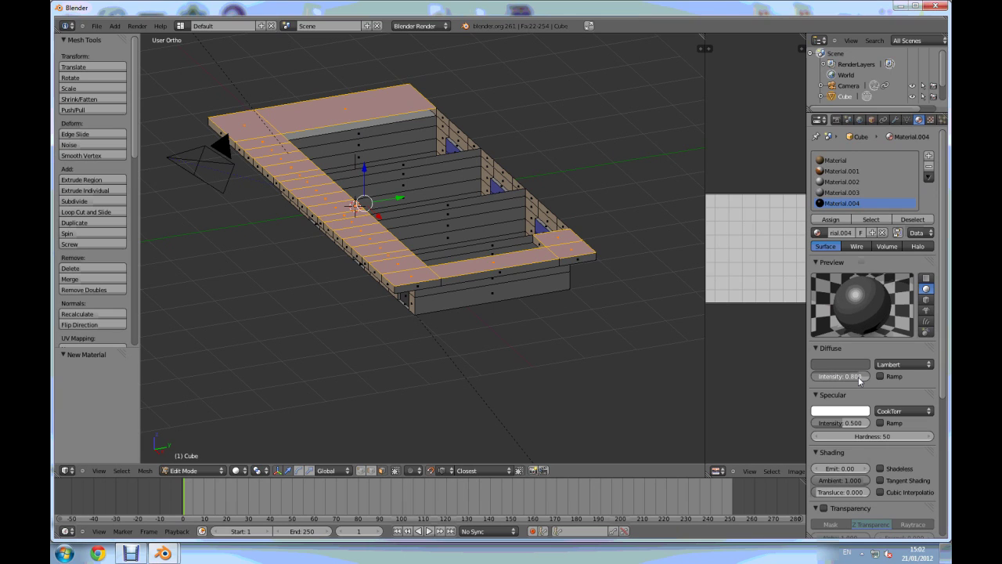
pyautogui.moveTo(858, 423); pyautogui.dragTo(825, 426)
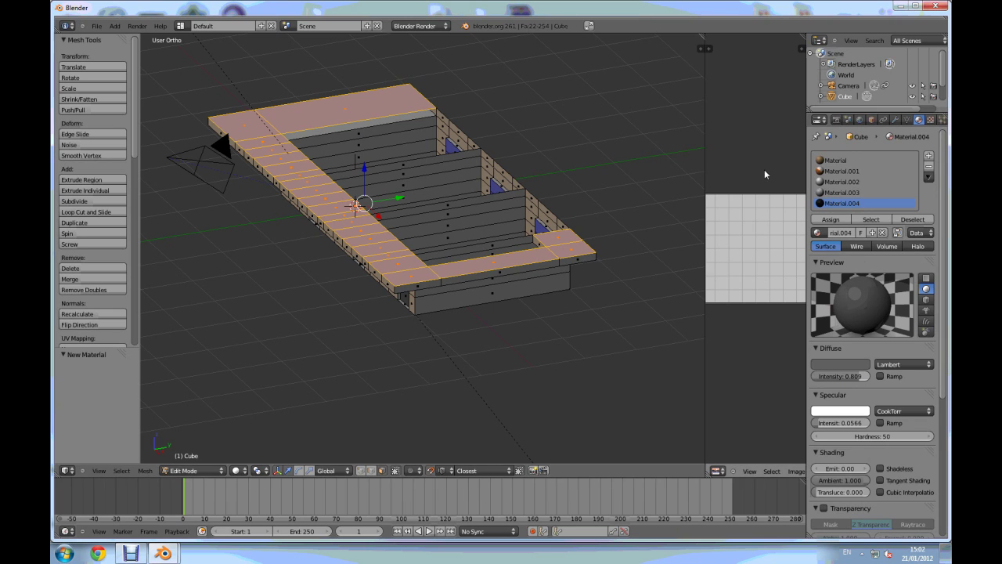
# - Assign the dark grey material to the selected overhang faces and return to Object Mode
pyautogui.click(831, 219)
pyautogui.press('a')
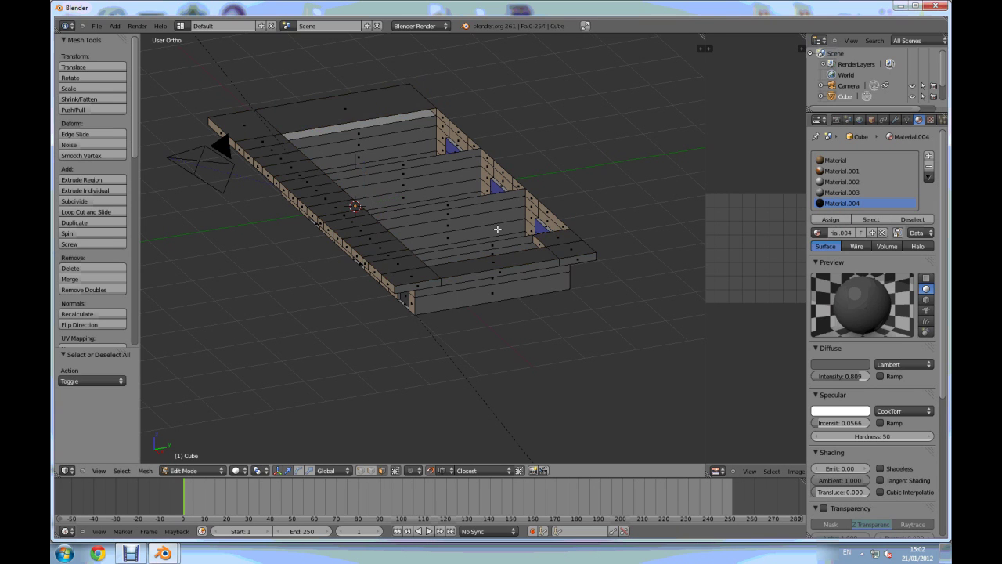
pyautogui.press('Tab')
pyautogui.moveTo(485, 227); pyautogui.dragTo(588, 237, button='middle')
pyautogui.scroll(3, 525, 151)
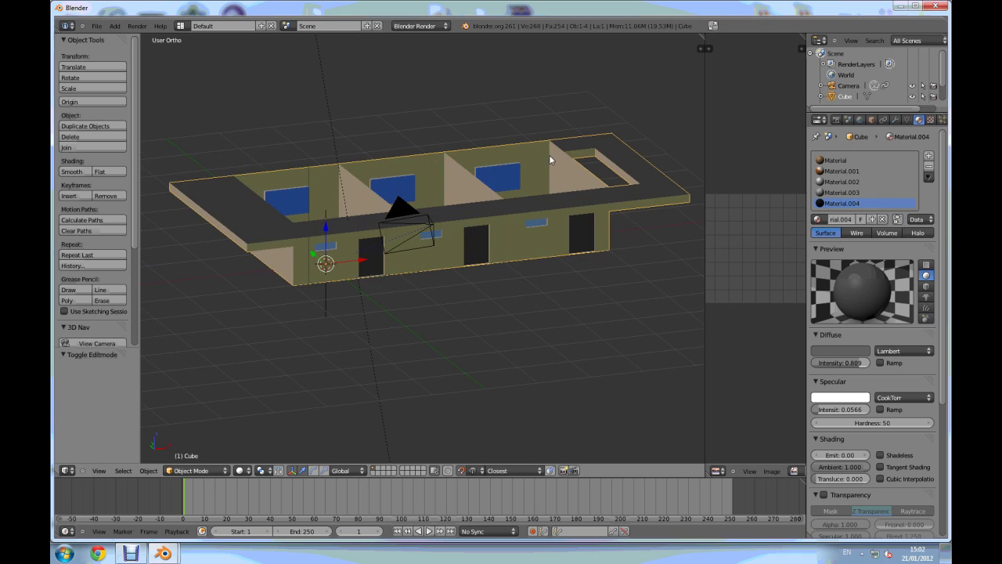
pyautogui.moveTo(571, 185); pyautogui.dragTo(541, 211, button='middle')
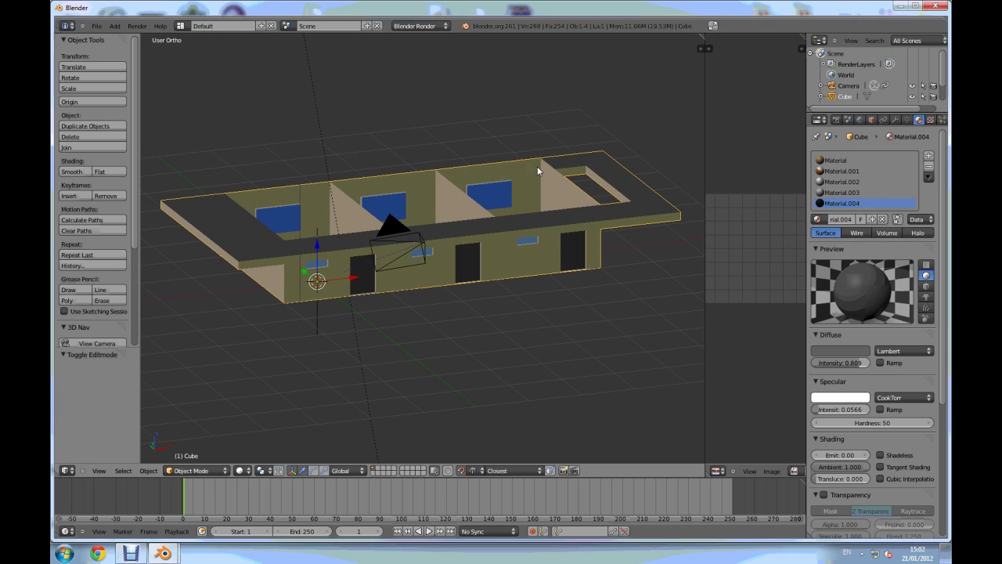
# - Add an Array modifier to the building with a relative offset of 0 on X and 1 on Z
pyautogui.click(895, 120)
pyautogui.click(929, 169)
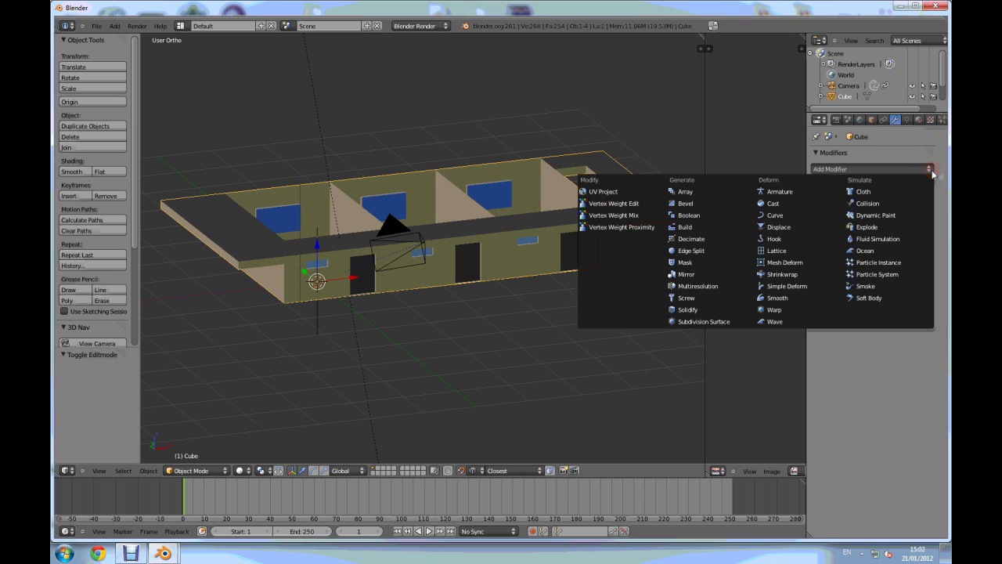
pyautogui.click(700, 191)
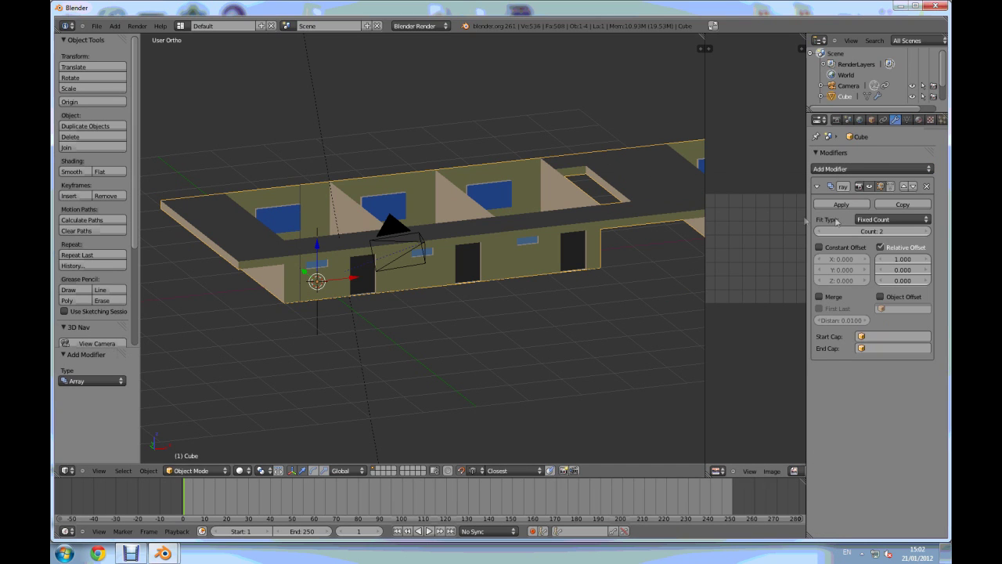
pyautogui.click(911, 259)
pyautogui.write('0')
pyautogui.press('Return')
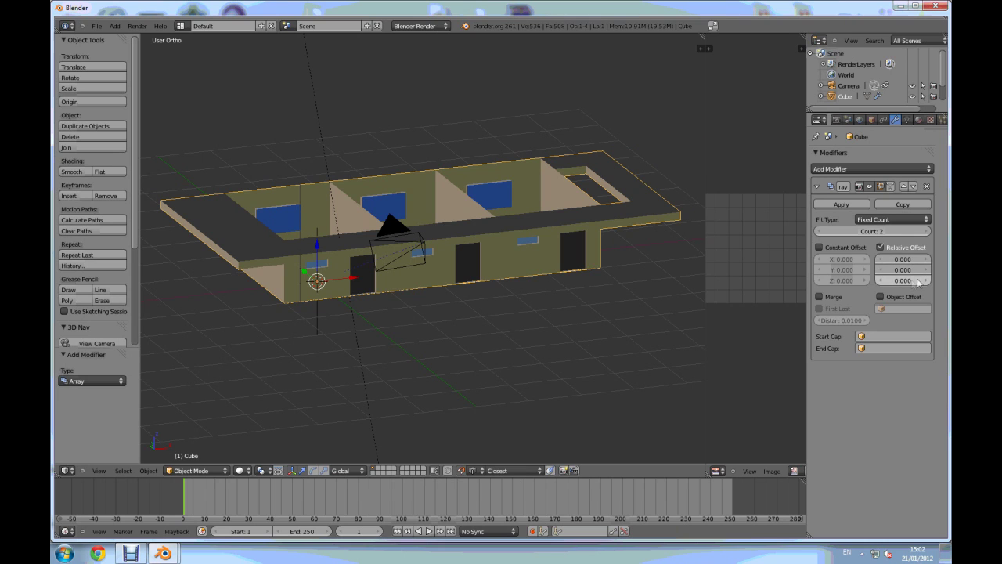
pyautogui.click(912, 279)
pyautogui.write('1')
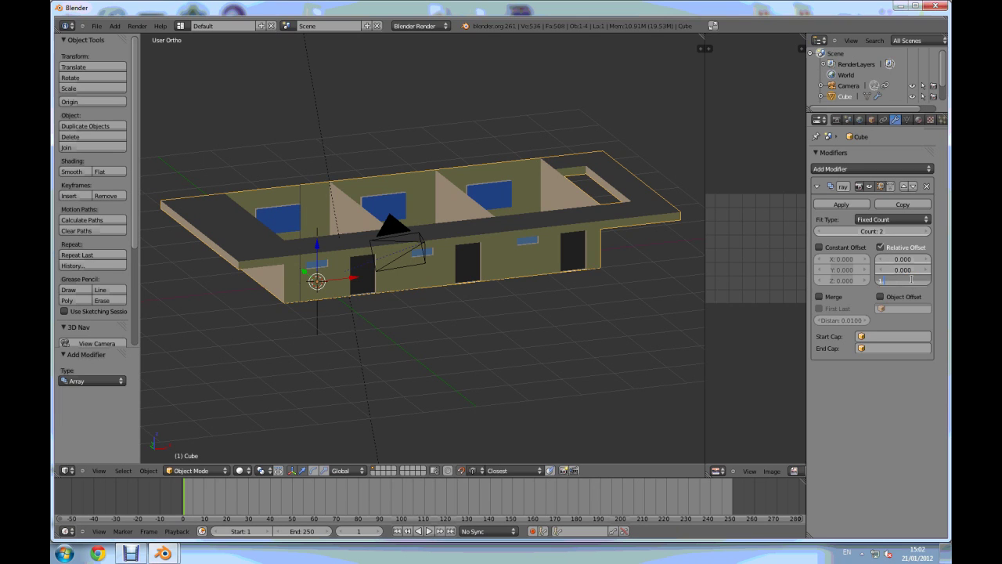
pyautogui.press('Return')
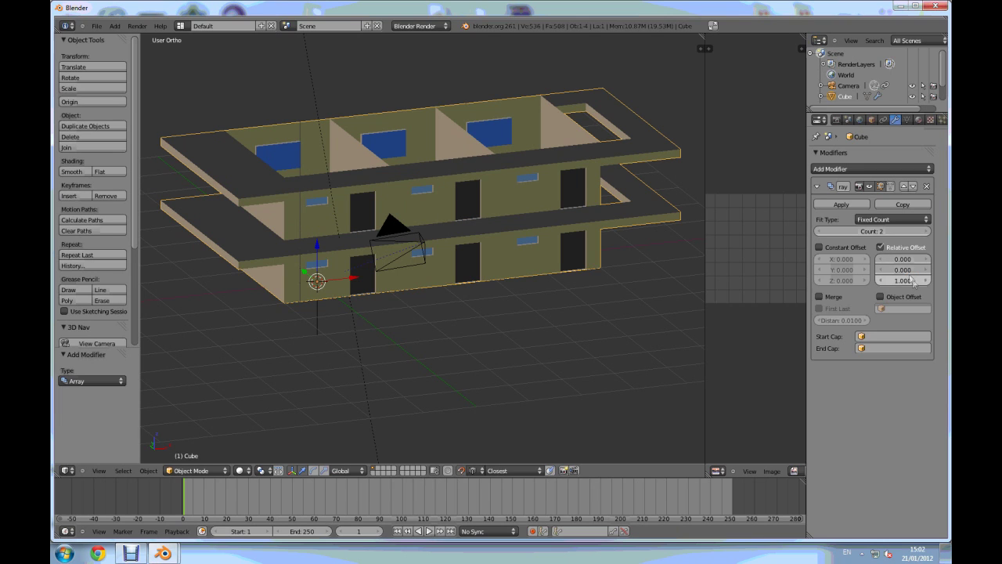
# - Set the array count to 3, then apply the modifier and enter Edit Mode
pyautogui.click(925, 232)
pyautogui.scroll(-2, 600, 139)
pyautogui.scroll(1, 600, 141)
pyautogui.moveTo(575, 231)
pyautogui.mouseDown(button='middle')
pyautogui.moveTo(476, 206)
pyautogui.moveTo(555, 235)
pyautogui.moveTo(585, 224)
pyautogui.mouseUp(button='middle')
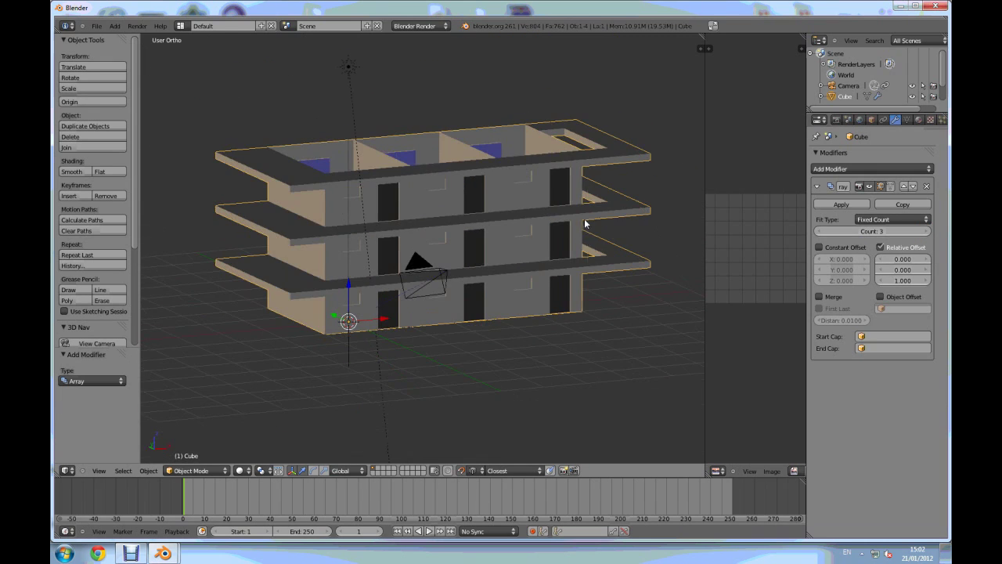
pyautogui.moveTo(476, 190); pyautogui.dragTo(376, 202, button='middle')
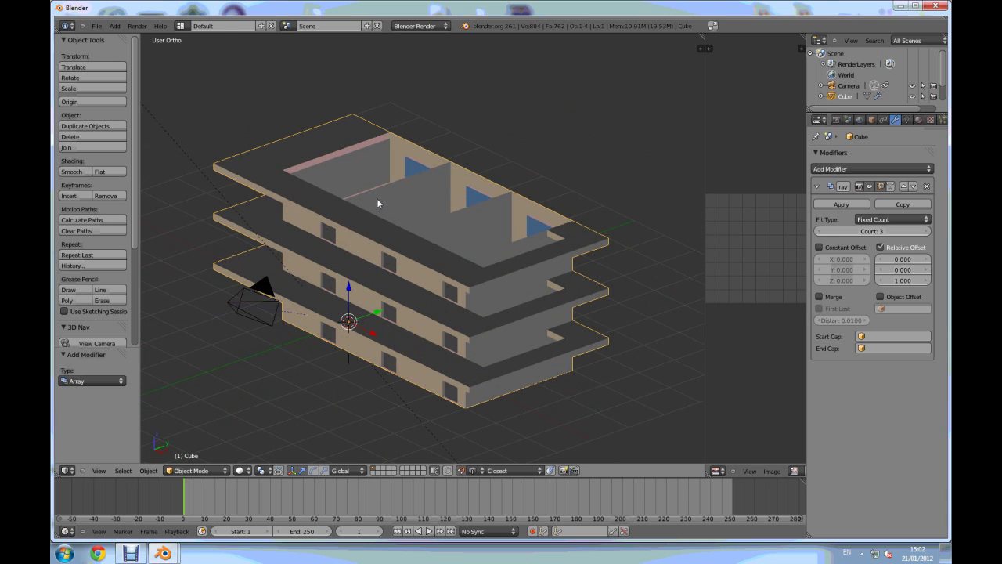
pyautogui.scroll(1, 492, 213)
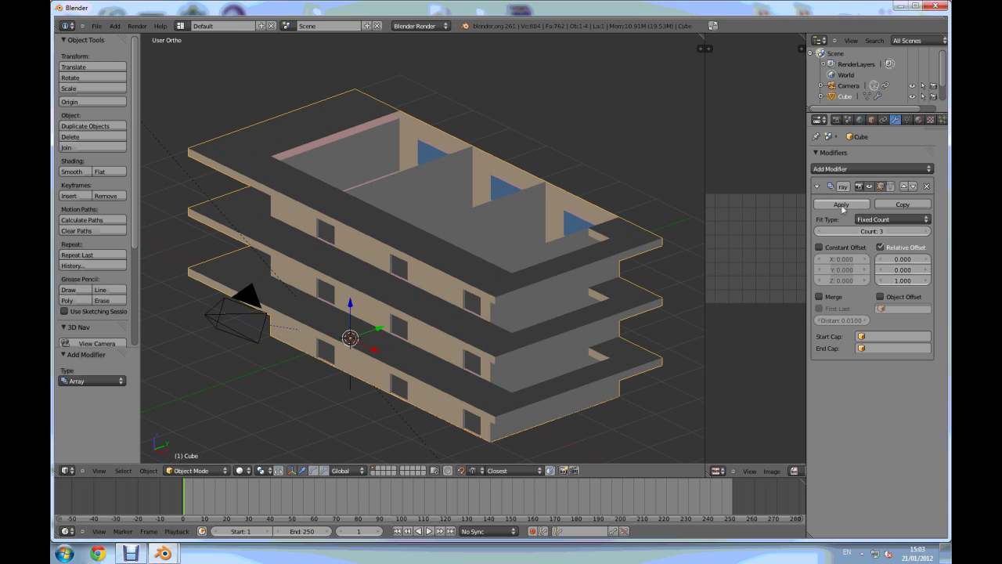
pyautogui.click(841, 205)
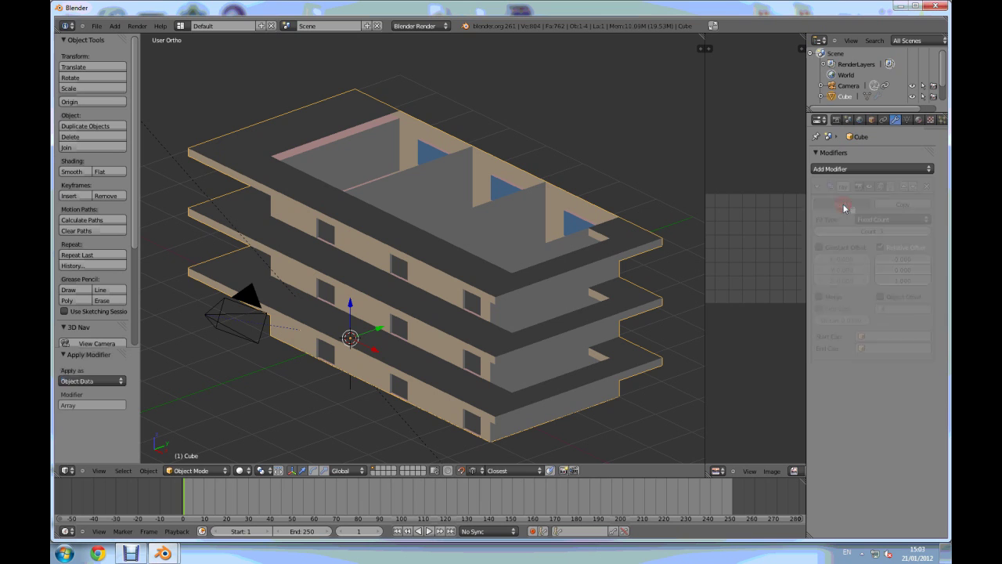
pyautogui.press('Tab')
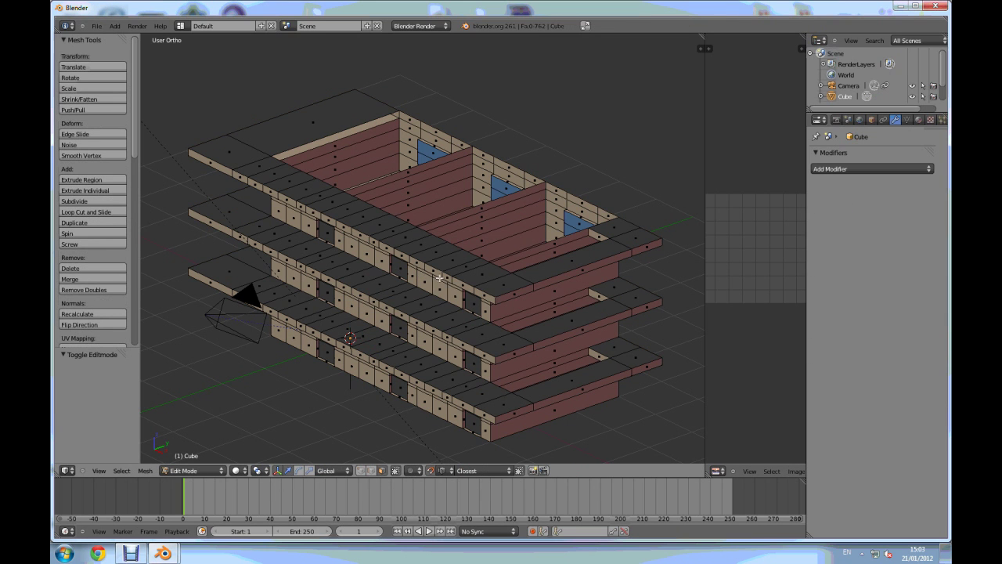
# - Remove duplicate vertices from the whole building mesh and return to Object Mode
pyautogui.press('Tab')
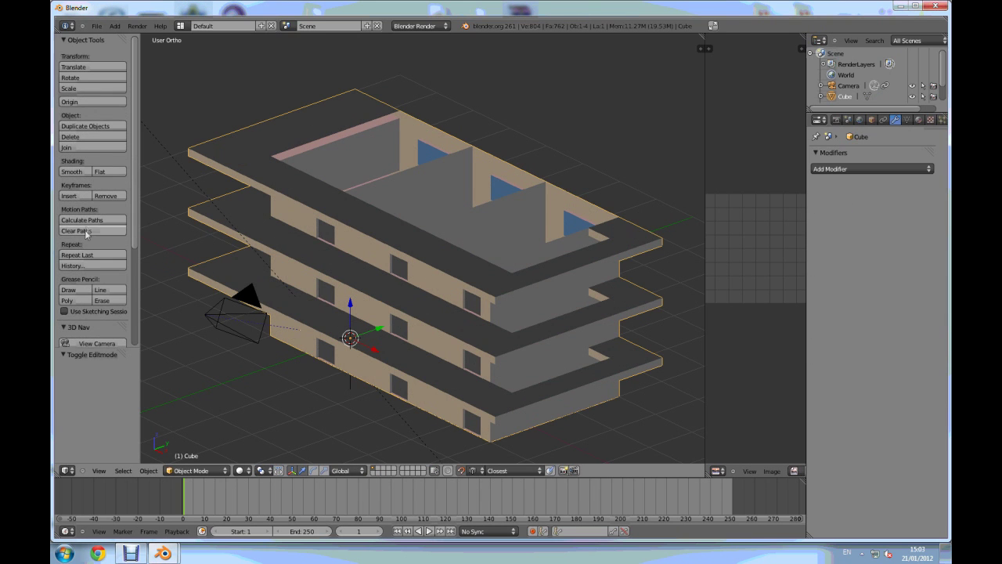
pyautogui.press('Tab')
pyautogui.press('a')
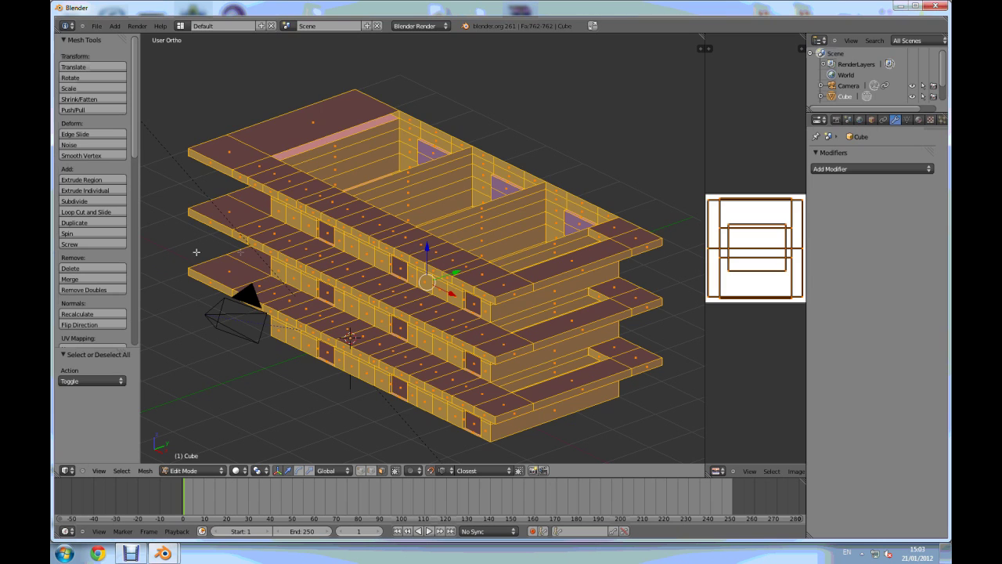
pyautogui.click(93, 290)
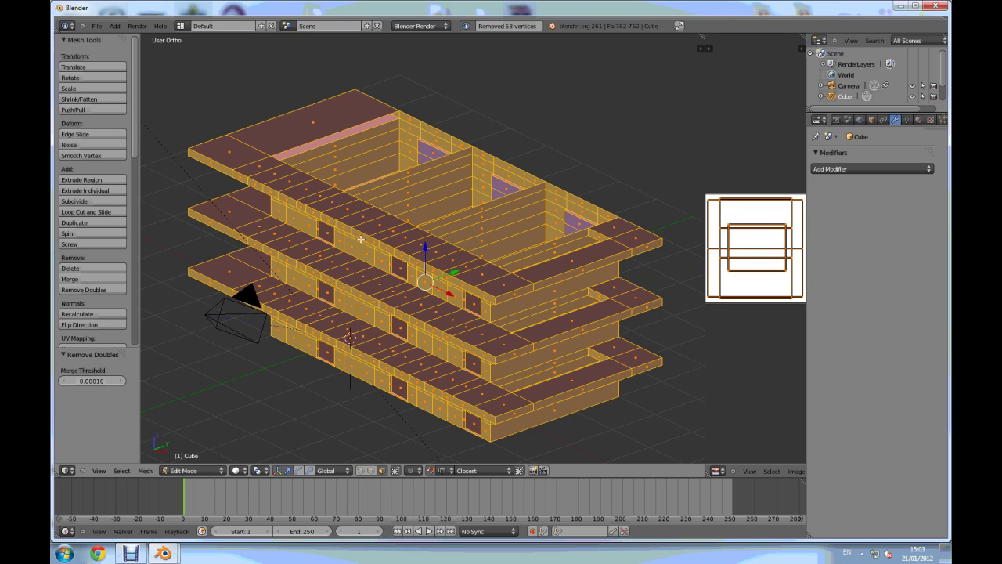
pyautogui.press('Tab')
# - Examine the stacked storeys, the overhang and the end wall for gaps in the mesh
pyautogui.moveTo(375, 247); pyautogui.dragTo(361, 200, button='middle')
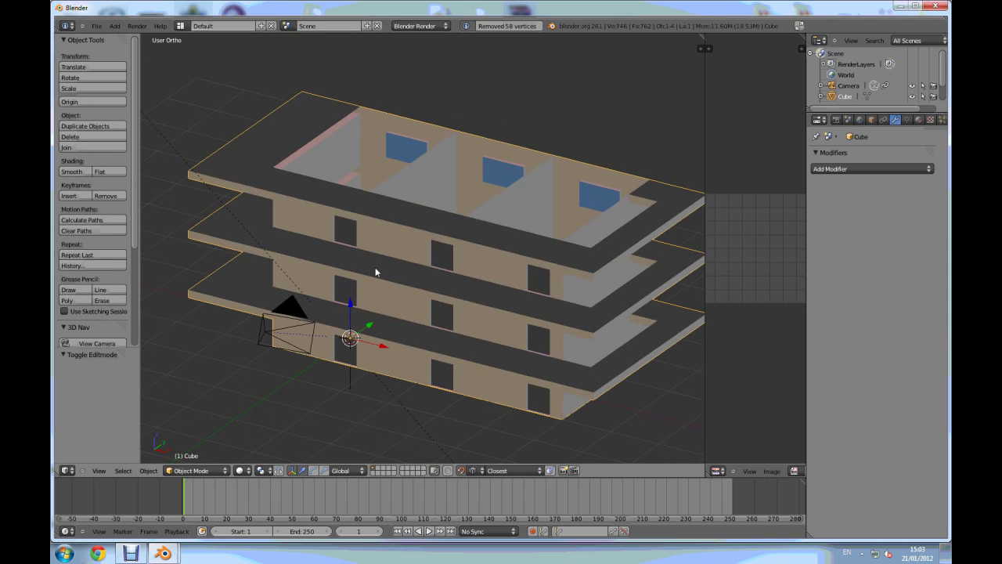
pyautogui.scroll(-2, 610, 253)
pyautogui.moveTo(610, 253); pyautogui.dragTo(575, 307, button='middle')
pyautogui.scroll(3, 549, 317)
pyautogui.press('Tab')
pyautogui.press('Tab')
pyautogui.moveTo(539, 363); pyautogui.dragTo(546, 335, button='middle')
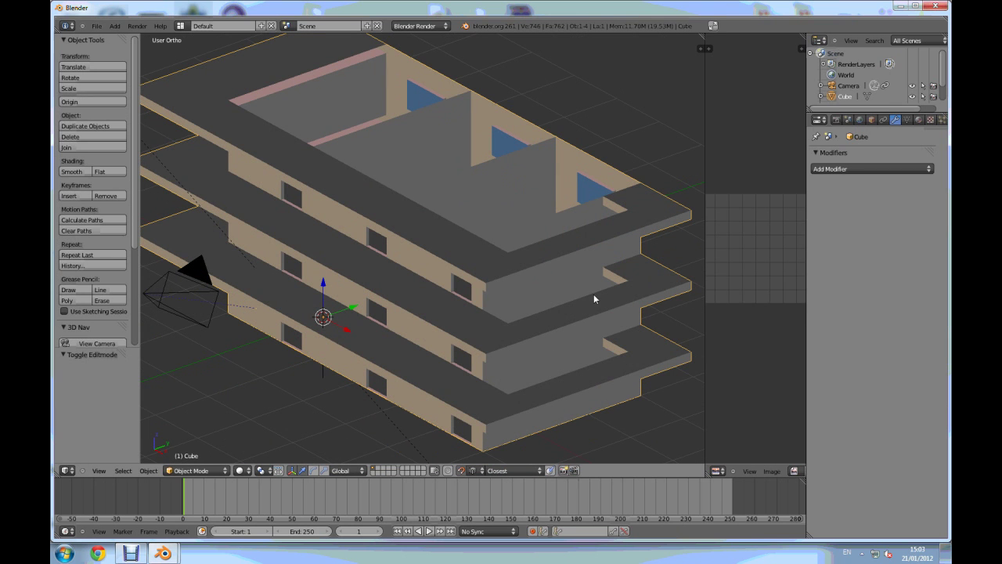
pyautogui.scroll(1, 550, 313)
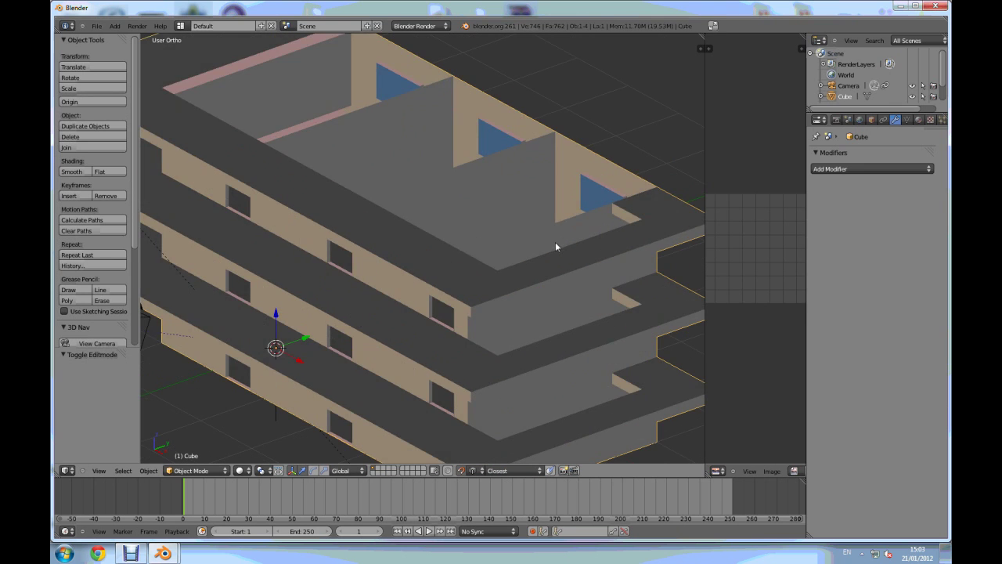
pyautogui.press('Tab')
pyautogui.press('Tab')
pyautogui.moveTo(509, 296); pyautogui.dragTo(541, 284, button='middle')
pyautogui.scroll(-5, 537, 281)
pyautogui.scroll(8, 537, 281)
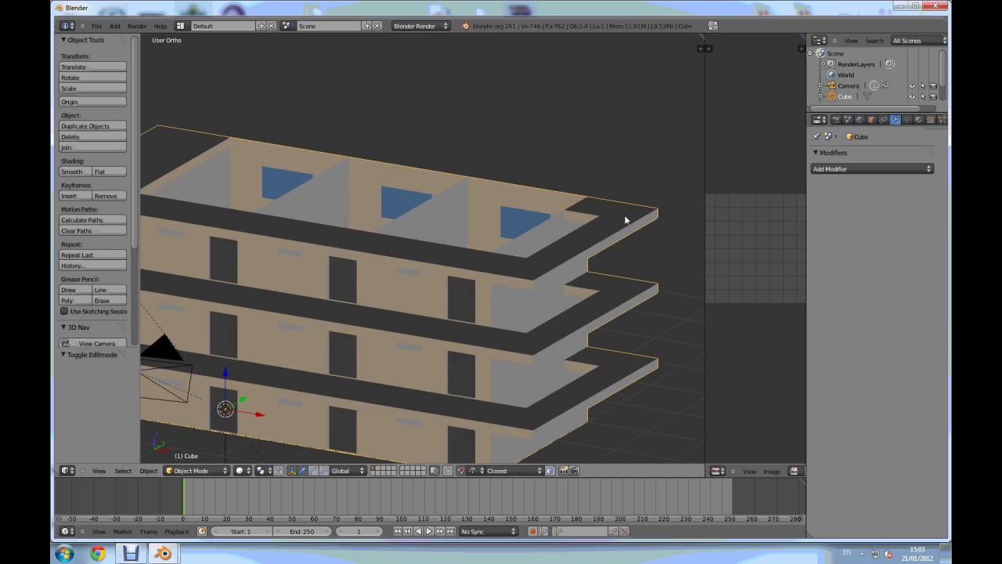
# - Delete the three inner side faces around the narrow gap between the top overhang and the end room's wall
pyautogui.press('Tab')
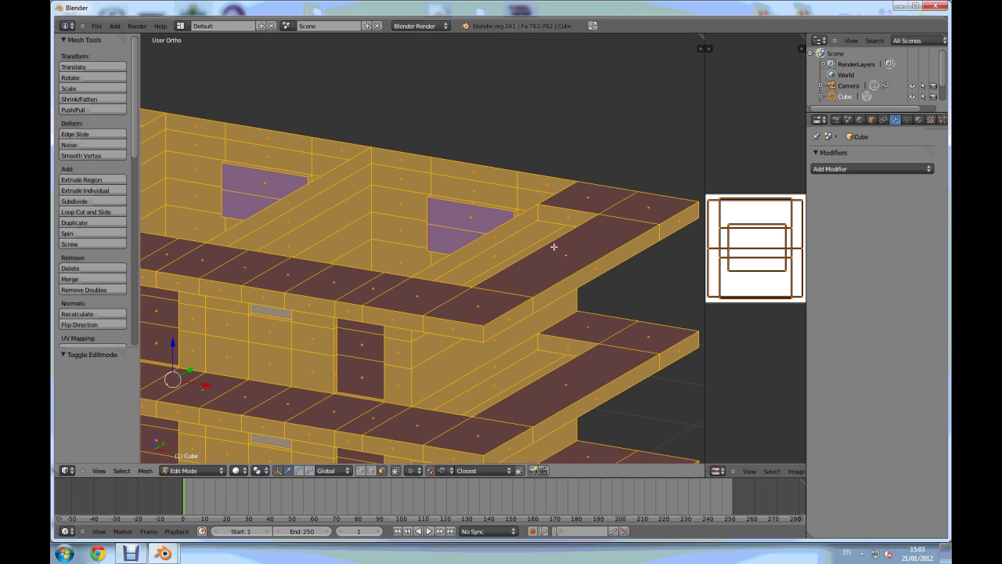
pyautogui.rightClick(565, 219)
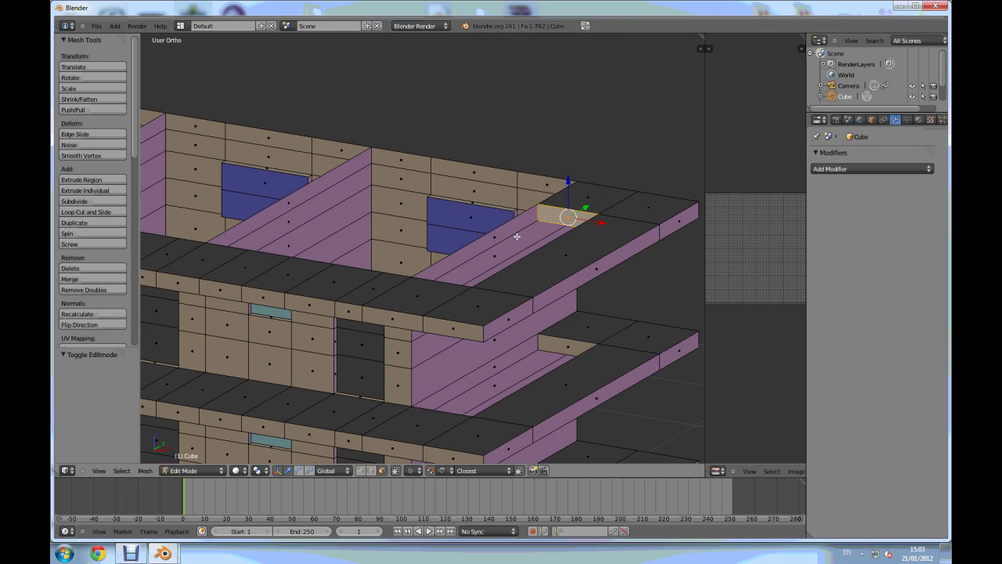
pyautogui.moveTo(544, 246); pyautogui.dragTo(368, 86, button='middle')
pyautogui.keyDown('shift'); pyautogui.rightClick(380, 95); pyautogui.keyUp('shift')
pyautogui.moveTo(507, 234); pyautogui.dragTo(389, 225, button='middle')
pyautogui.scroll(3, 475, 162)
pyautogui.keyDown('shift'); pyautogui.rightClick(474, 162); pyautogui.keyUp('shift')
pyautogui.scroll(-2, 458, 196)
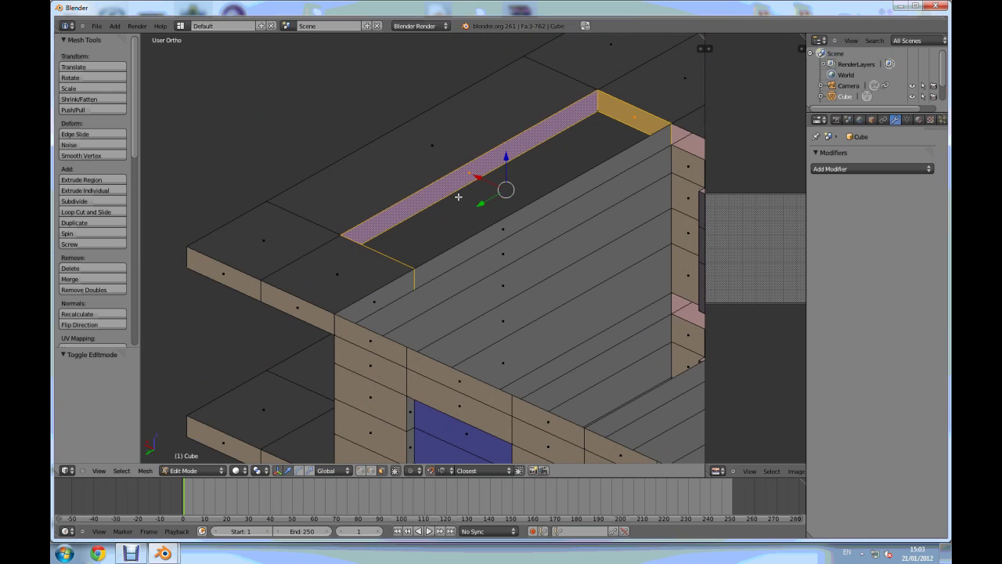
pyautogui.press('x')
pyautogui.click(443, 201)
# - Select the two short lower edges at the ends of the top overhang's gap and fill a face between them
pyautogui.moveTo(444, 202); pyautogui.dragTo(514, 240, button='middle')
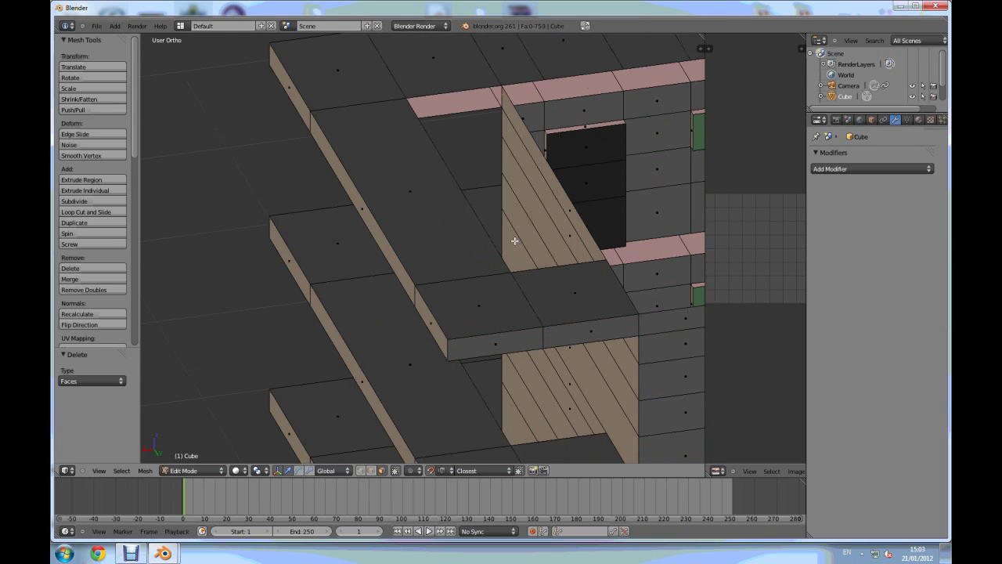
pyautogui.click(370, 471)
pyautogui.rightClick(458, 116)
pyautogui.moveTo(483, 177); pyautogui.dragTo(503, 289, button='middle')
pyautogui.scroll(4, 575, 193)
pyautogui.keyDown('shift'); pyautogui.rightClick(519, 217); pyautogui.keyUp('shift')
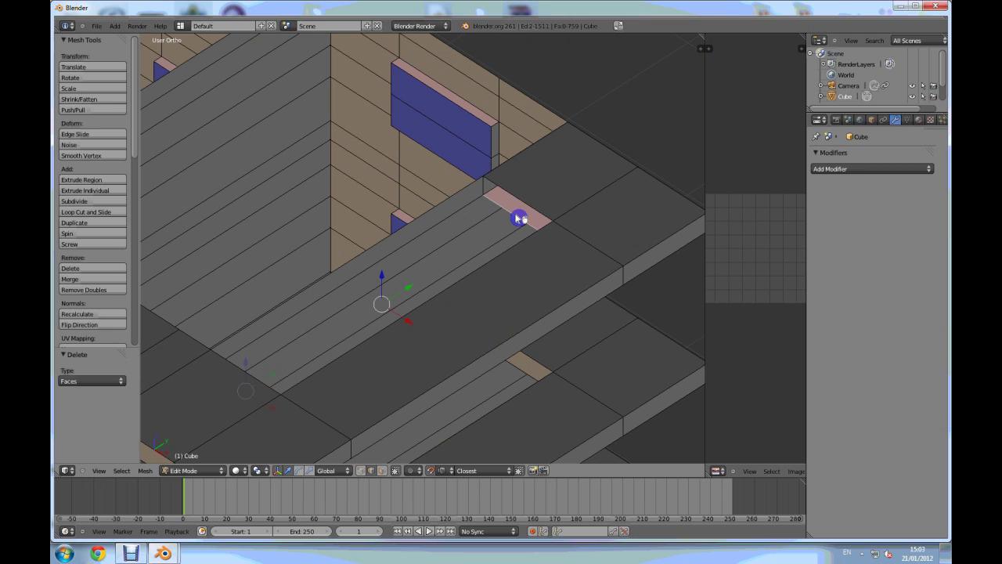
pyautogui.press('f')
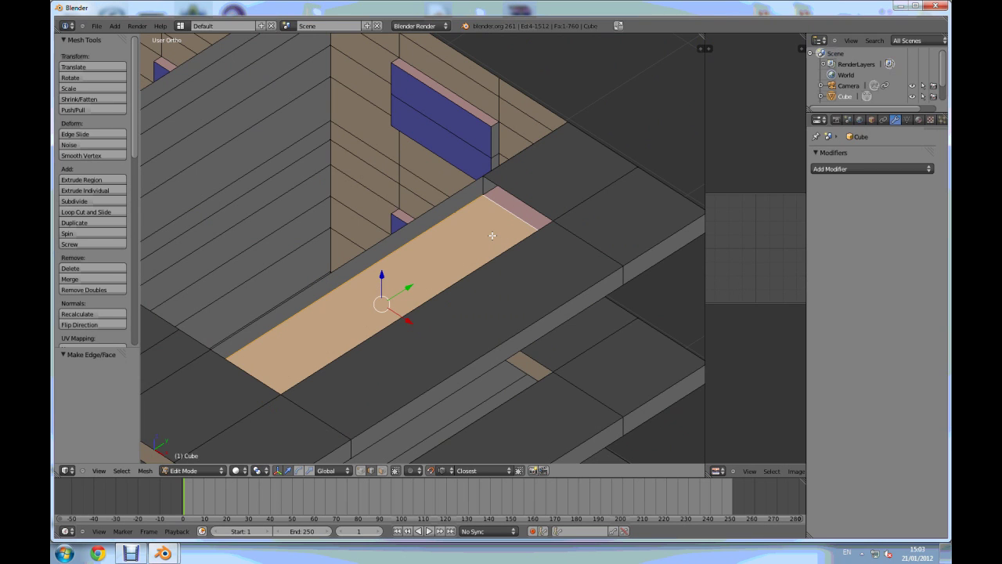
# - Fill a second face between the gap's two short upper edges, level with the top overhang
pyautogui.press('a')
pyautogui.rightClick(519, 201)
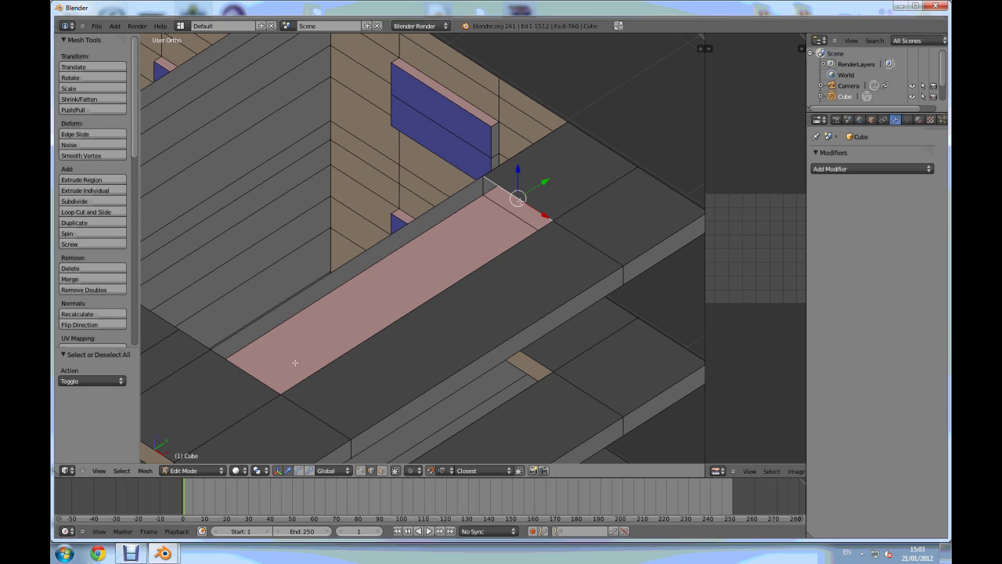
pyautogui.keyDown('shift'); pyautogui.rightClick(256, 376); pyautogui.keyUp('shift')
pyautogui.press('f')
pyautogui.press('a')
pyautogui.moveTo(359, 390); pyautogui.dragTo(380, 378, button='middle')
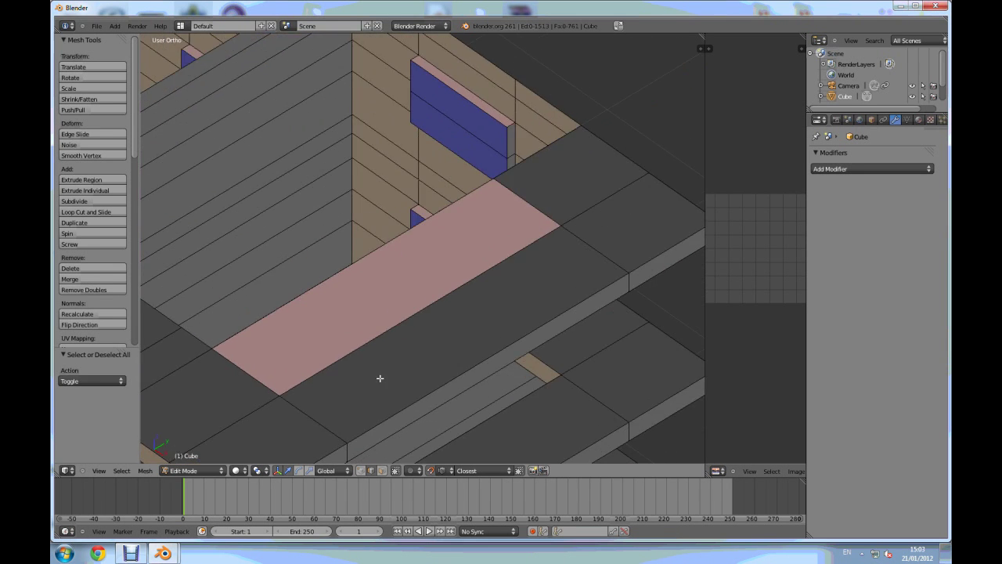
# - Assign the dark grey Material.004 to the new strip face beside the end room, then clear the selection
pyautogui.scroll(-5, 379, 378)
pyautogui.keyDown('shift'); pyautogui.moveTo(251, 322); pyautogui.dragTo(340, 317, button='middle'); pyautogui.keyUp('shift')
pyautogui.scroll(1, 339, 317)
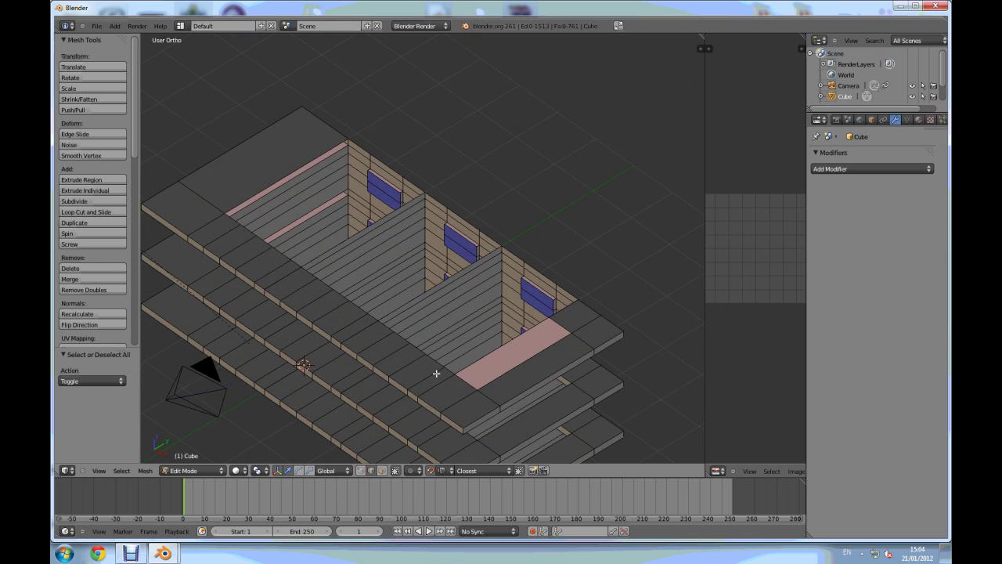
pyautogui.scroll(-3, 436, 373)
pyautogui.moveTo(450, 394); pyautogui.dragTo(513, 369, button='middle')
pyautogui.scroll(3, 516, 367)
pyautogui.scroll(1, 516, 367)
pyautogui.scroll(2, 378, 408)
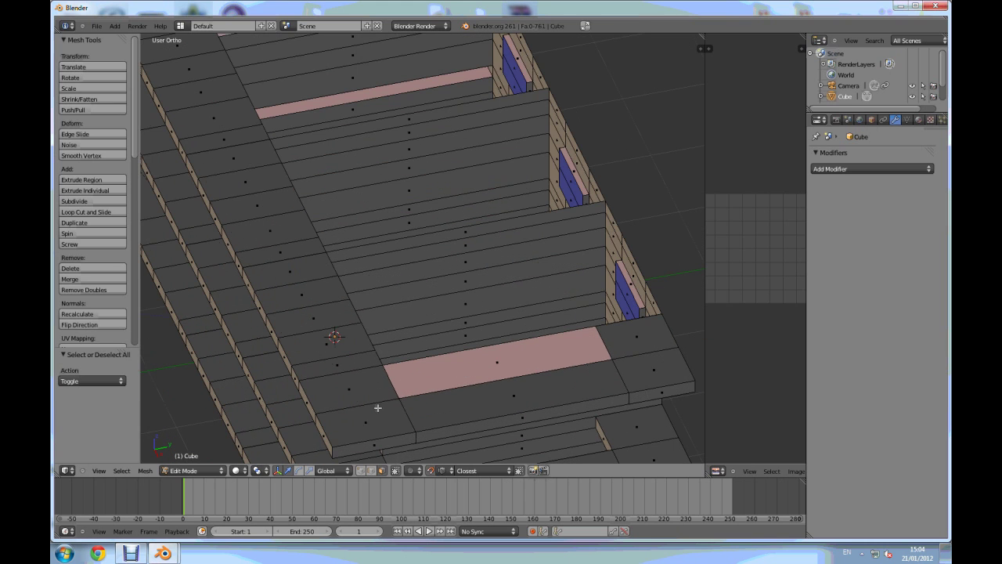
pyautogui.rightClick(496, 365)
pyautogui.moveTo(497, 365); pyautogui.dragTo(518, 381, button='middle')
pyautogui.scroll(3, 443, 423)
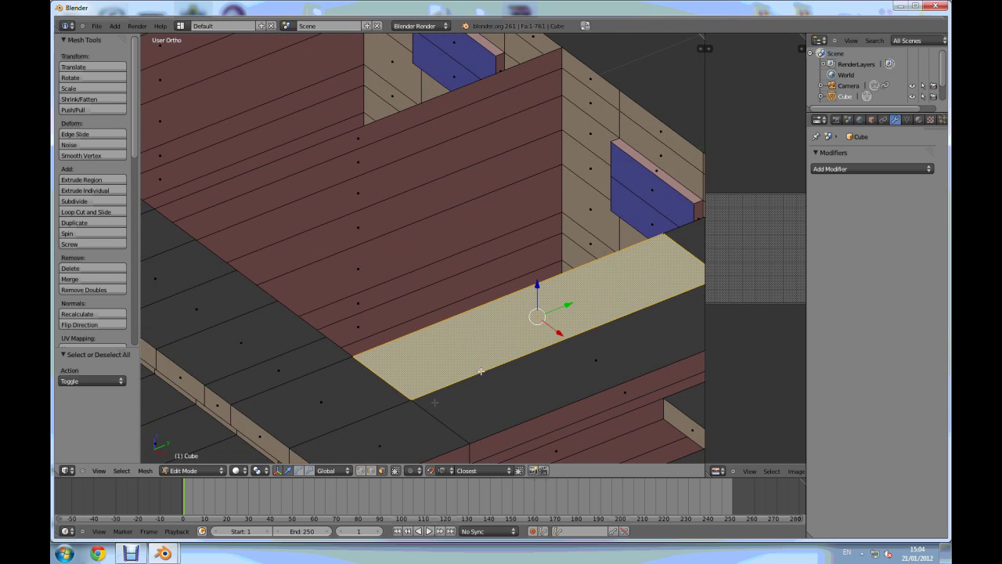
pyautogui.scroll(-3, 557, 340)
pyautogui.scroll(2, 664, 340)
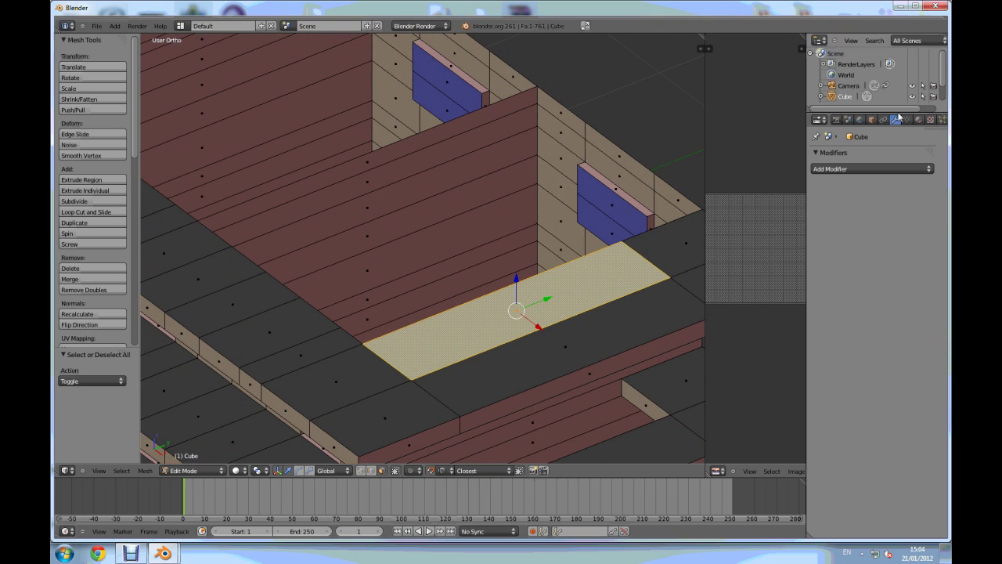
pyautogui.click(920, 119)
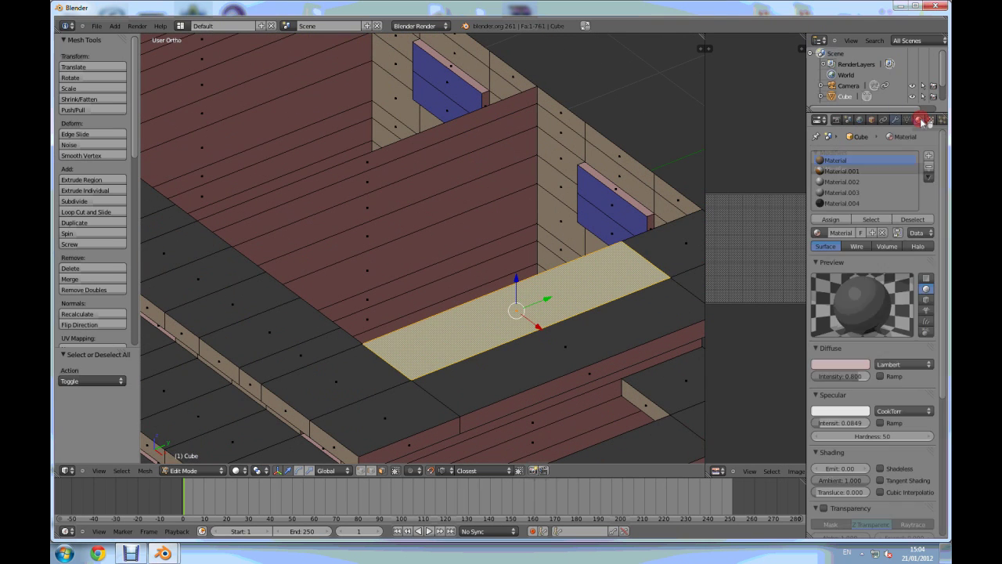
pyautogui.click(840, 204)
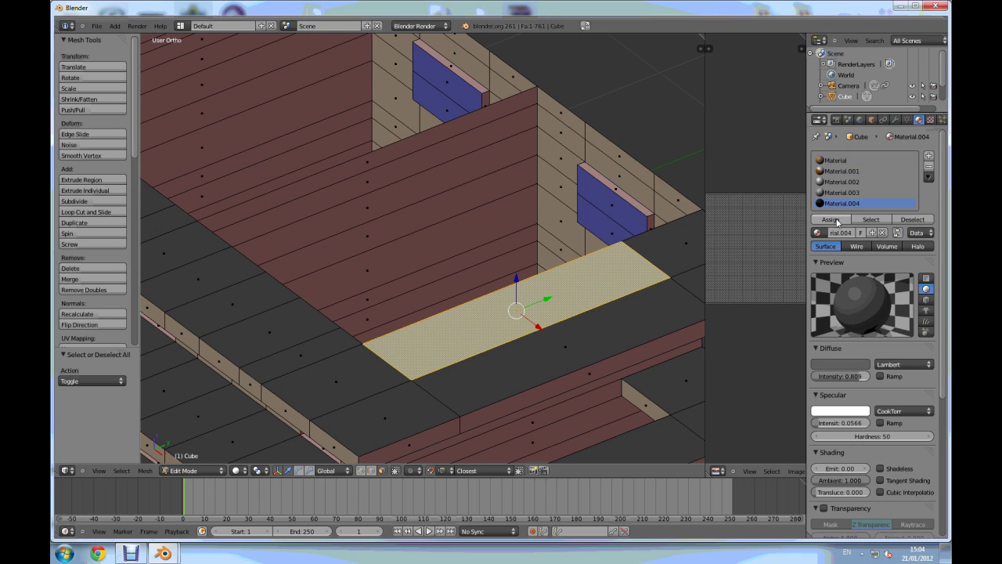
pyautogui.click(836, 220)
pyautogui.scroll(-3, 508, 308)
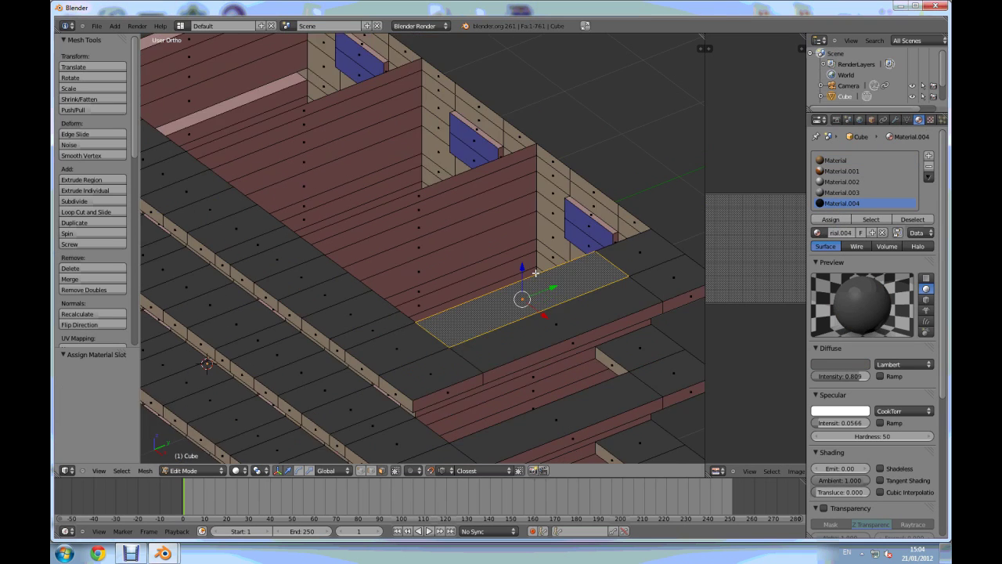
pyautogui.press('a')
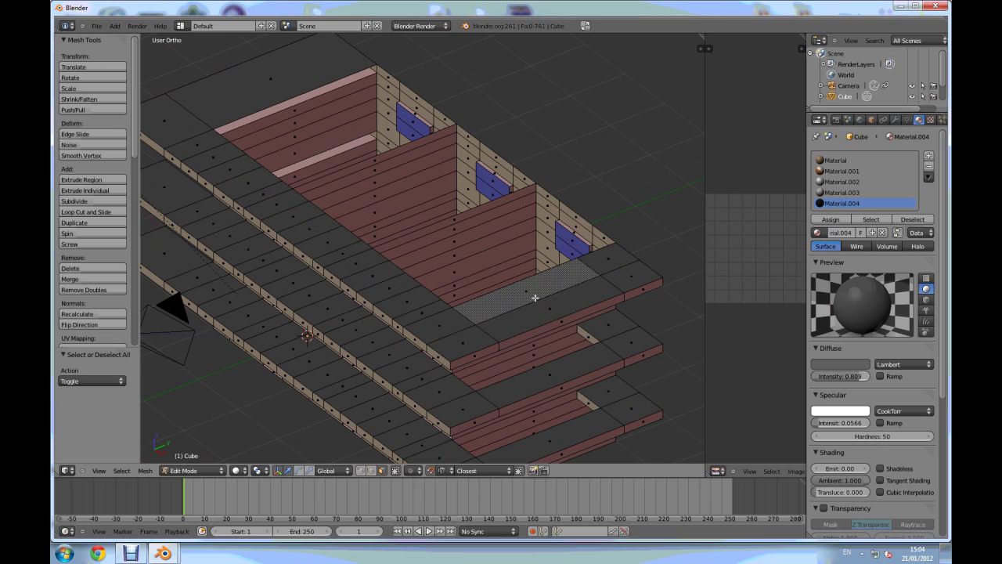
# - Select all the upward-facing faces of the top storey's overhang, including the filled strip, and delete them
pyautogui.moveTo(551, 295)
pyautogui.mouseDown(button='middle')
pyautogui.moveTo(582, 273)
pyautogui.moveTo(557, 293)
pyautogui.moveTo(536, 289)
pyautogui.mouseUp(button='middle')
pyautogui.scroll(-4, 543, 285)
pyautogui.scroll(5, 536, 290)
pyautogui.rightClick(499, 277)
pyautogui.rightClick(576, 240)
pyautogui.keyDown('shift'); pyautogui.rightClick(618, 235); pyautogui.keyUp('shift')
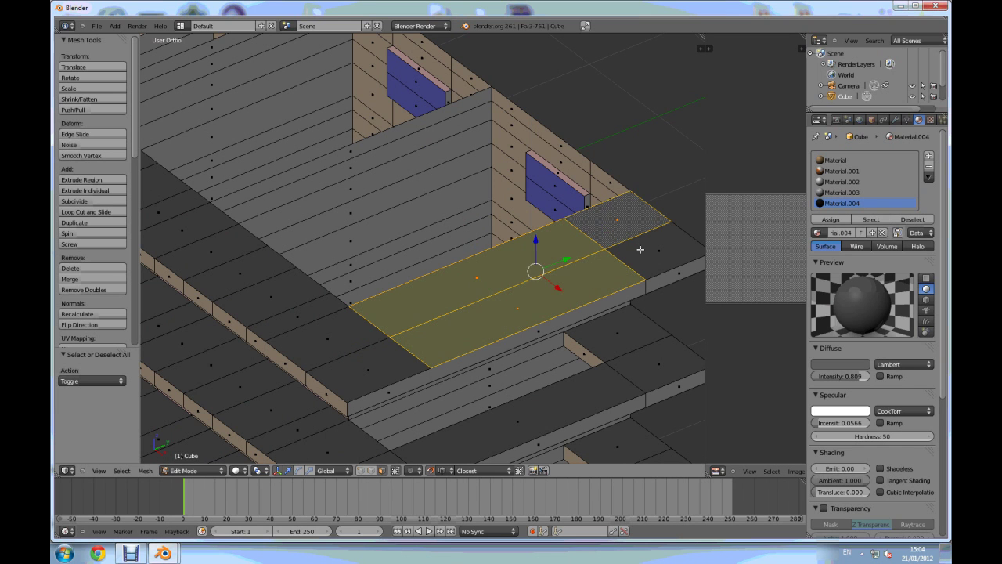
pyautogui.scroll(-4, 595, 251)
pyautogui.moveTo(343, 109); pyautogui.dragTo(445, 236, button='middle')
pyautogui.scroll(2, 386, 133)
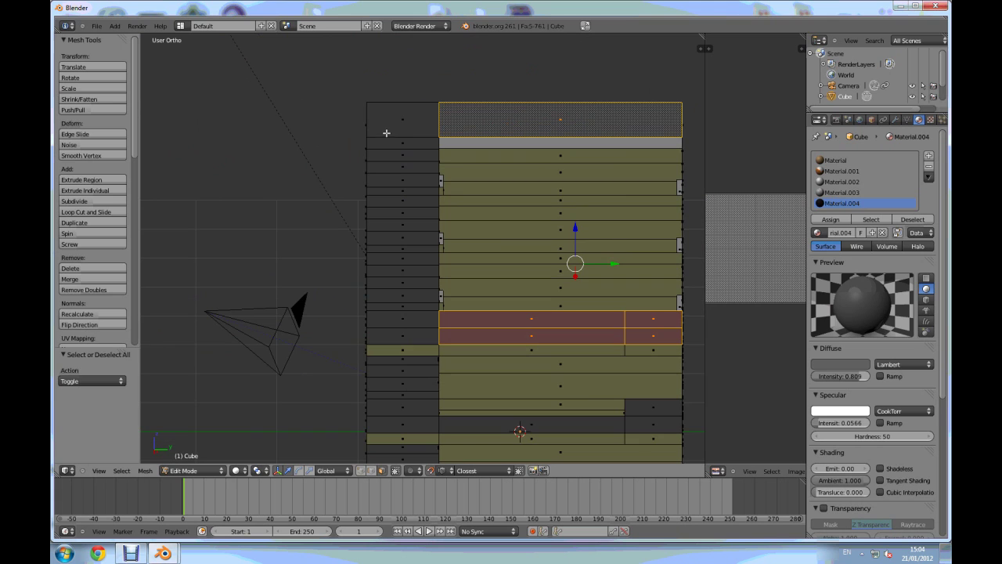
pyautogui.press('b')
pyautogui.moveTo(392, 110); pyautogui.dragTo(415, 339)
pyautogui.moveTo(414, 339); pyautogui.dragTo(542, 324, button='middle')
pyautogui.scroll(-2, 533, 325)
pyautogui.press('x')
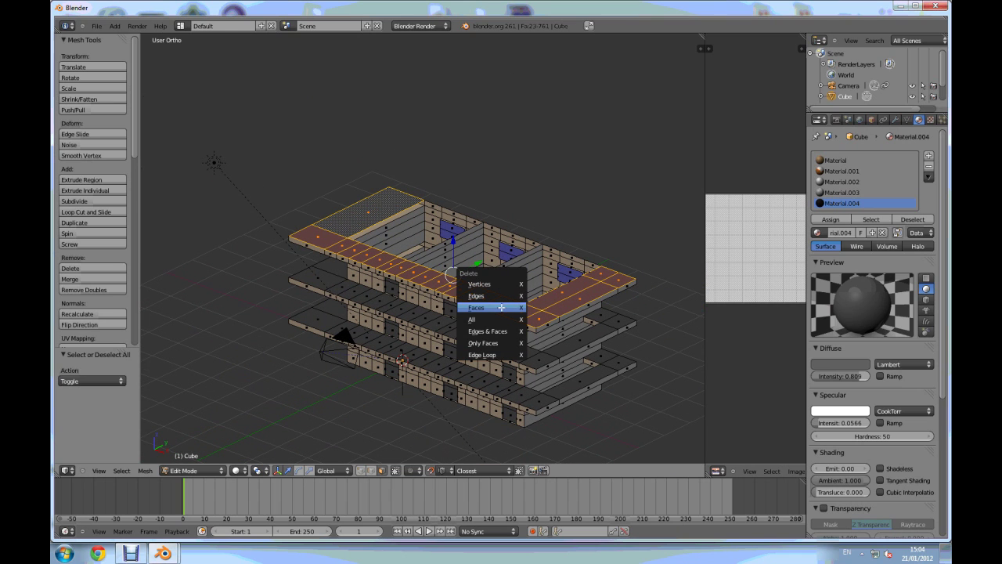
pyautogui.click(495, 308)
# - Duplicate the four outer corner vertices of the top overhang in place and fill them with a single roof face
pyautogui.moveTo(495, 309); pyautogui.dragTo(439, 321, button='middle')
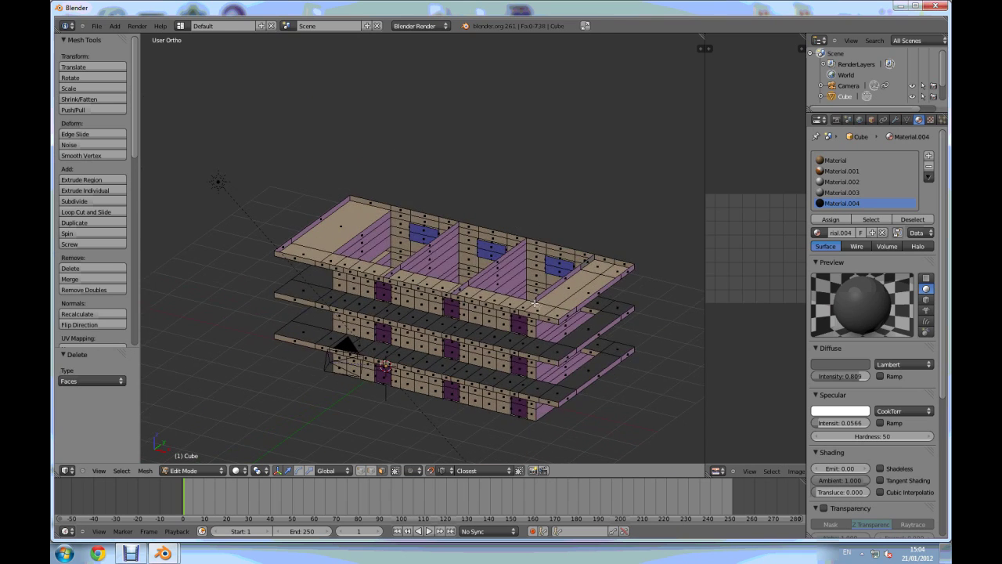
pyautogui.scroll(5, 407, 330)
pyautogui.click(360, 470)
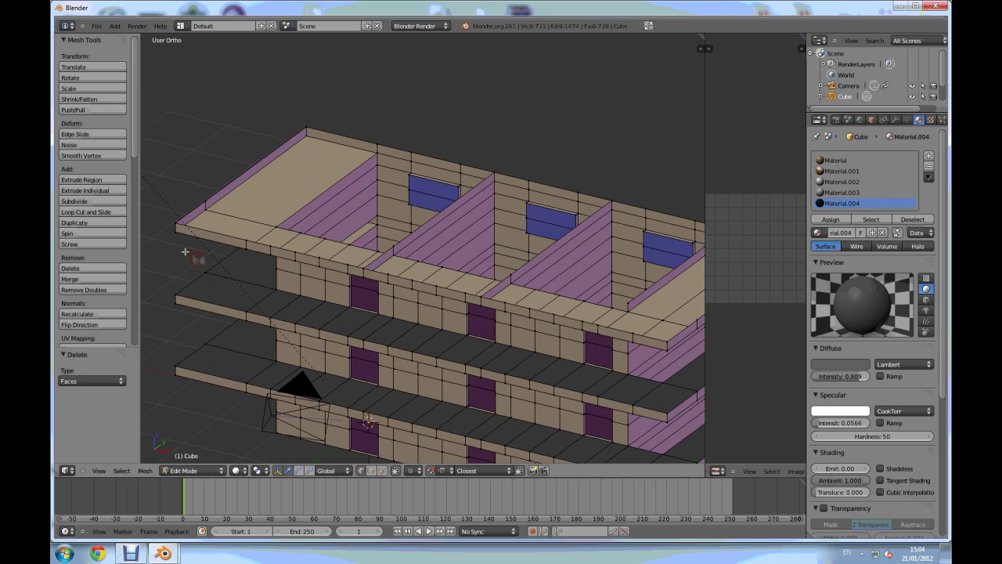
pyautogui.rightClick(175, 223)
pyautogui.keyDown('shift'); pyautogui.rightClick(311, 127); pyautogui.keyUp('shift')
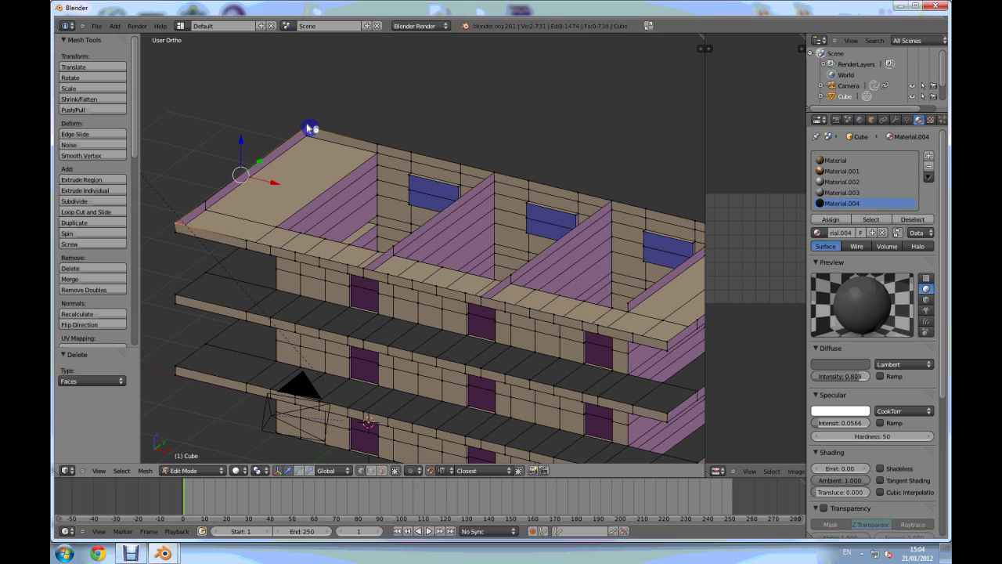
pyautogui.scroll(-4, 311, 133)
pyautogui.scroll(6, 486, 253)
pyautogui.keyDown('shift'); pyautogui.rightClick(510, 256); pyautogui.keyUp('shift')
pyautogui.keyDown('shift'); pyautogui.rightClick(379, 349); pyautogui.keyUp('shift')
pyautogui.scroll(-4, 441, 328)
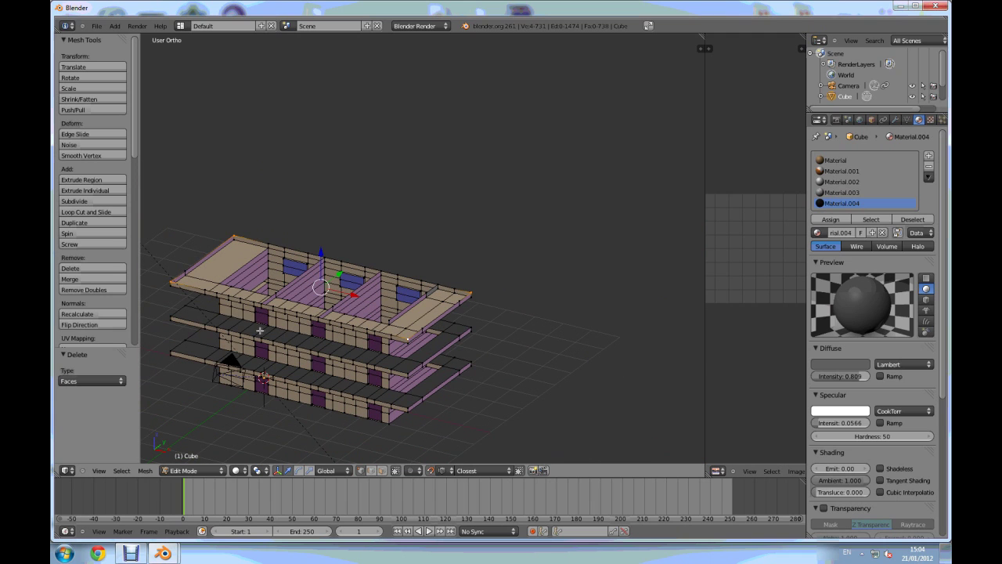
pyautogui.scroll(2, 229, 325)
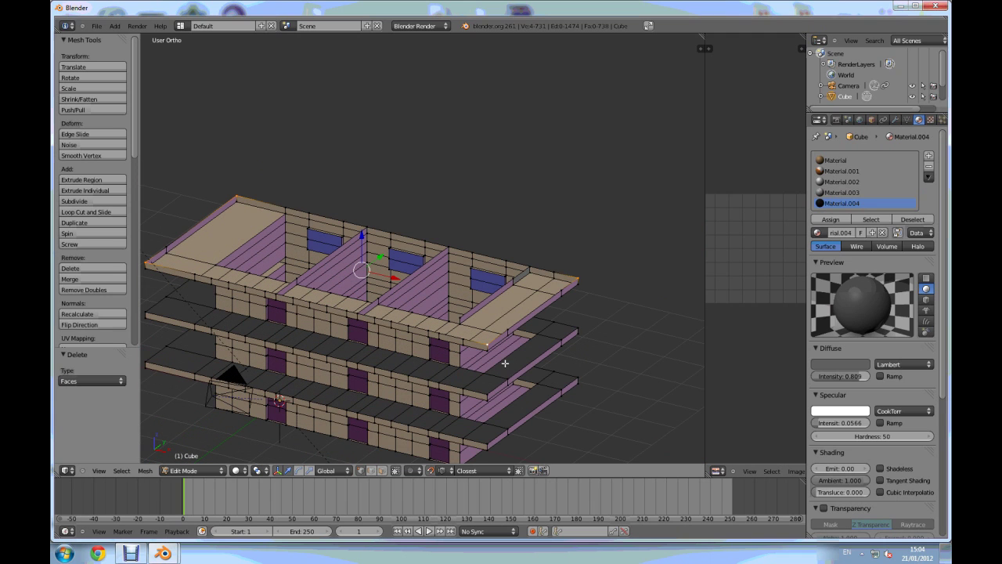
pyautogui.hotkey('shift', 'd')
pyautogui.click(485, 283)
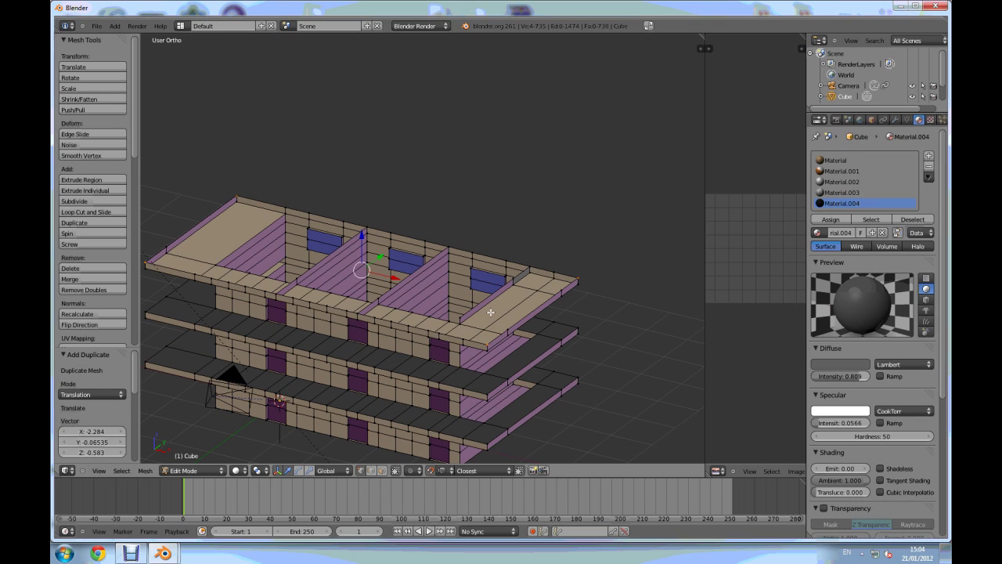
pyautogui.press('f')
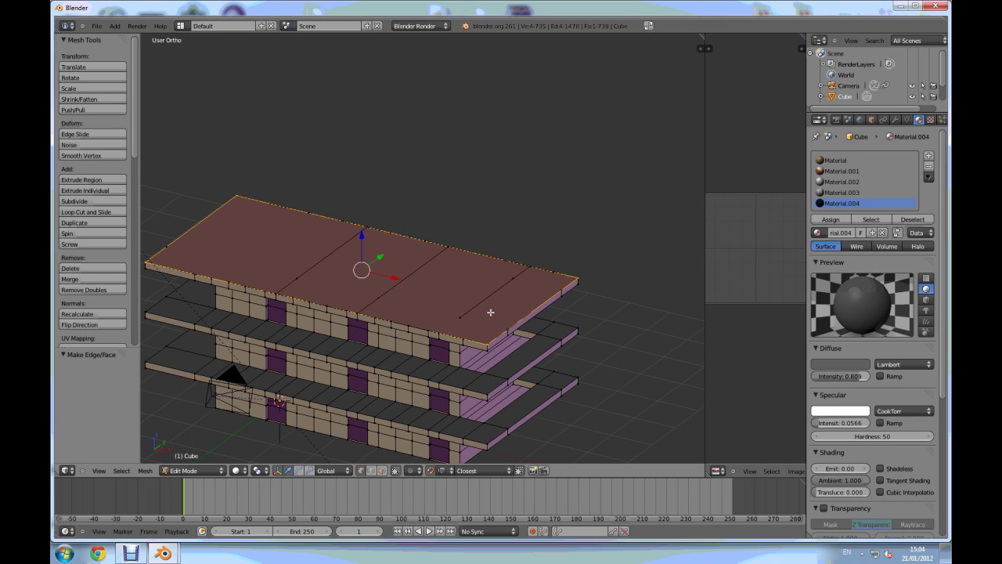
# - Separate the roof face into its own object, then select that object in Object Mode
pyautogui.press('p')
pyautogui.click(484, 313)
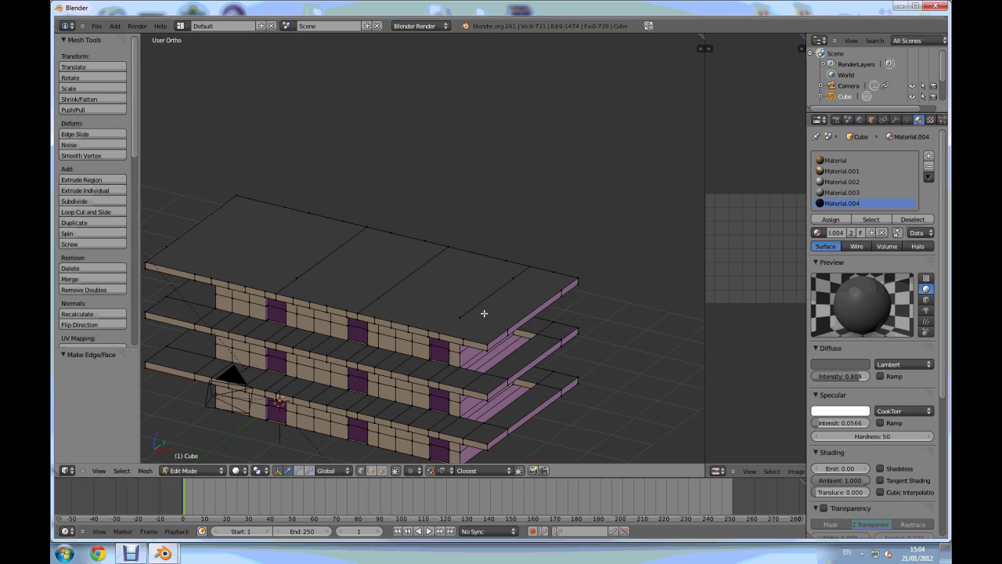
pyautogui.press('Tab')
pyautogui.rightClick(427, 300)
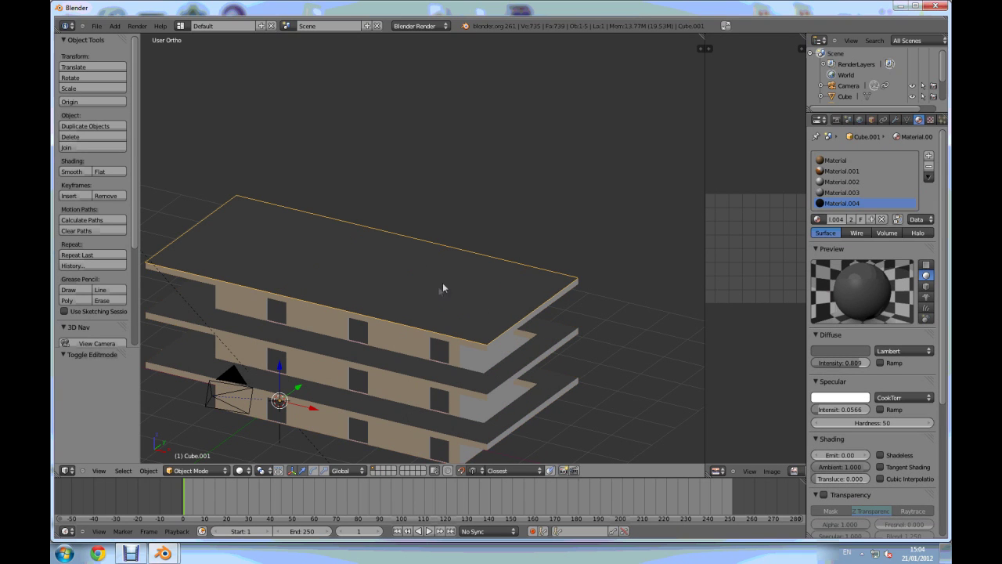
# - Enter Edit Mode on the roof object and delete only its face, keeping the four outline edges
pyautogui.keyDown('shift'); pyautogui.moveTo(224, 267); pyautogui.dragTo(291, 272, button='middle'); pyautogui.keyUp('shift')
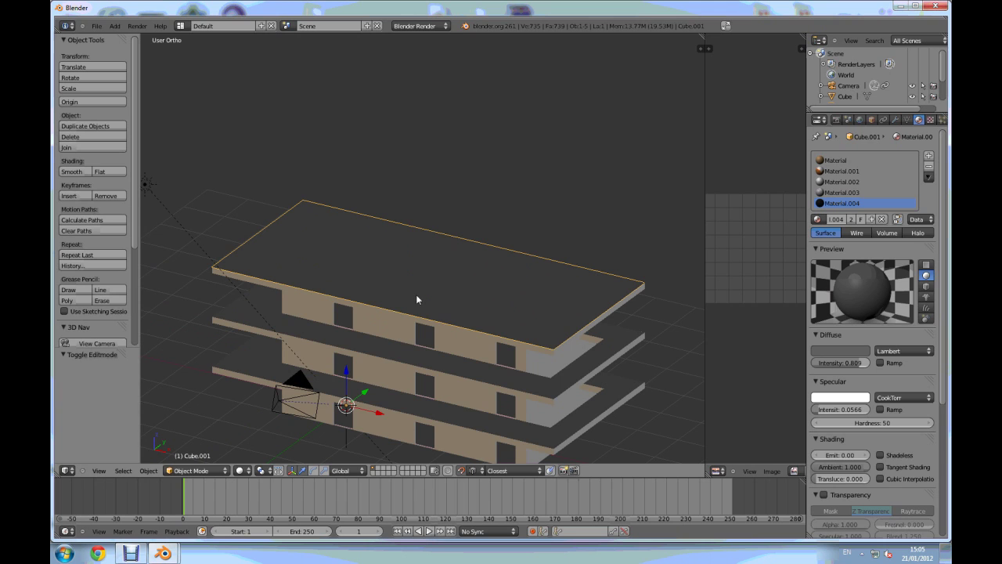
pyautogui.scroll(2, 416, 293)
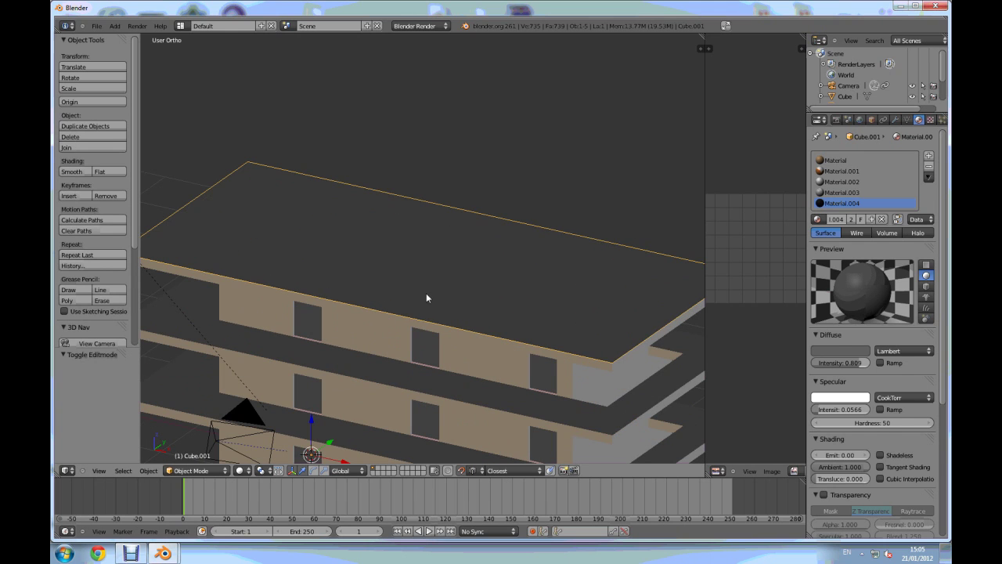
pyautogui.press('Tab')
pyautogui.scroll(-2, 437, 282)
pyautogui.press('x')
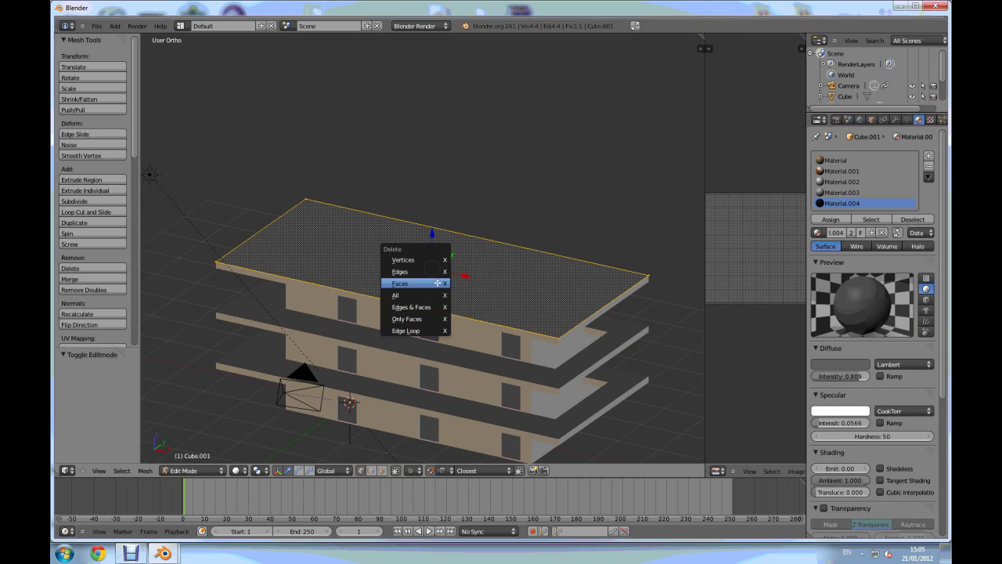
pyautogui.click(414, 318)
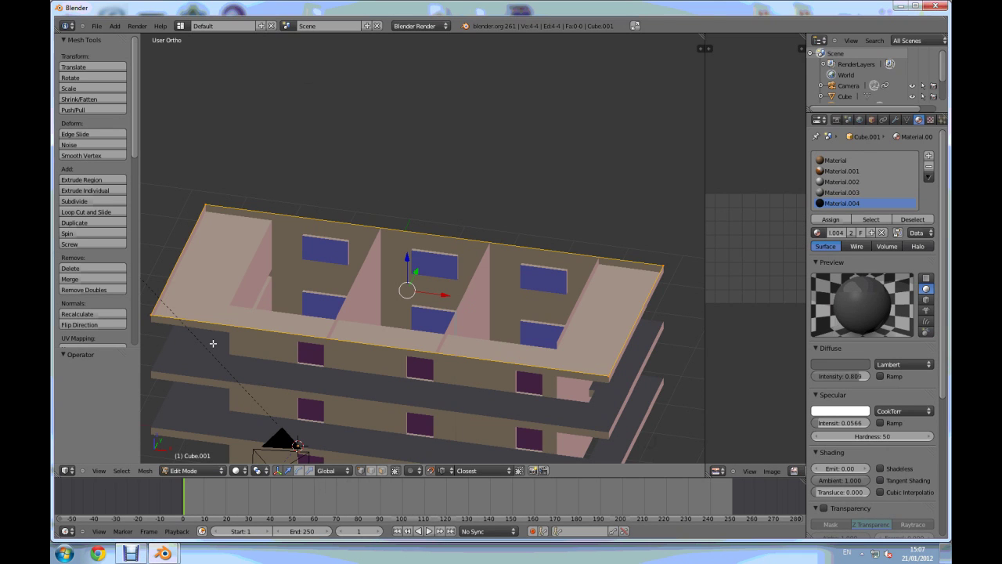
# - Extrude the roof outline in place and scale the new edges outward by about 1.006
pyautogui.scroll(-1, 434, 364)
pyautogui.moveTo(467, 375); pyautogui.dragTo(461, 358, button='middle')
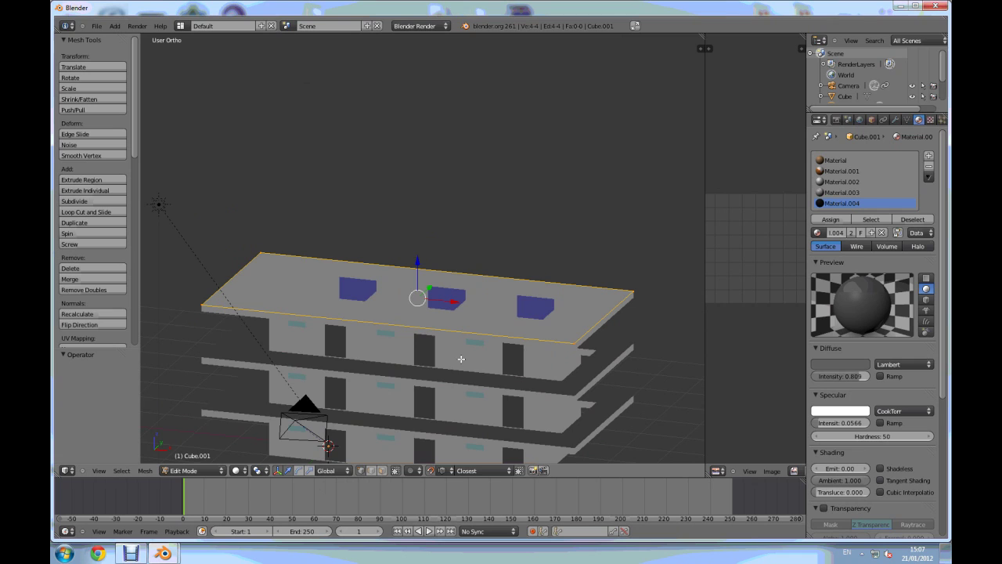
pyautogui.moveTo(567, 362); pyautogui.dragTo(540, 345, button='middle')
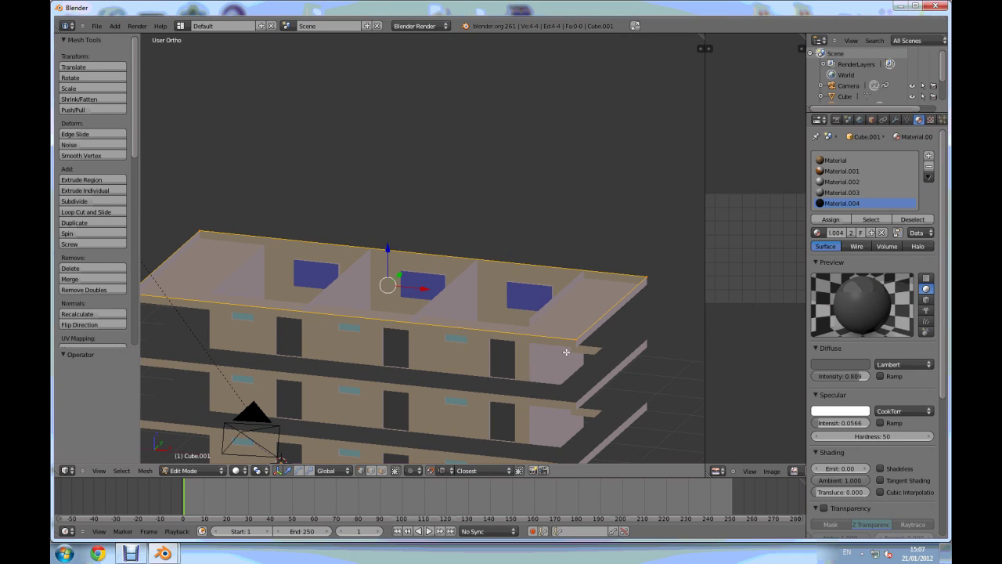
pyautogui.press('KP_1')
pyautogui.scroll(4, 581, 347)
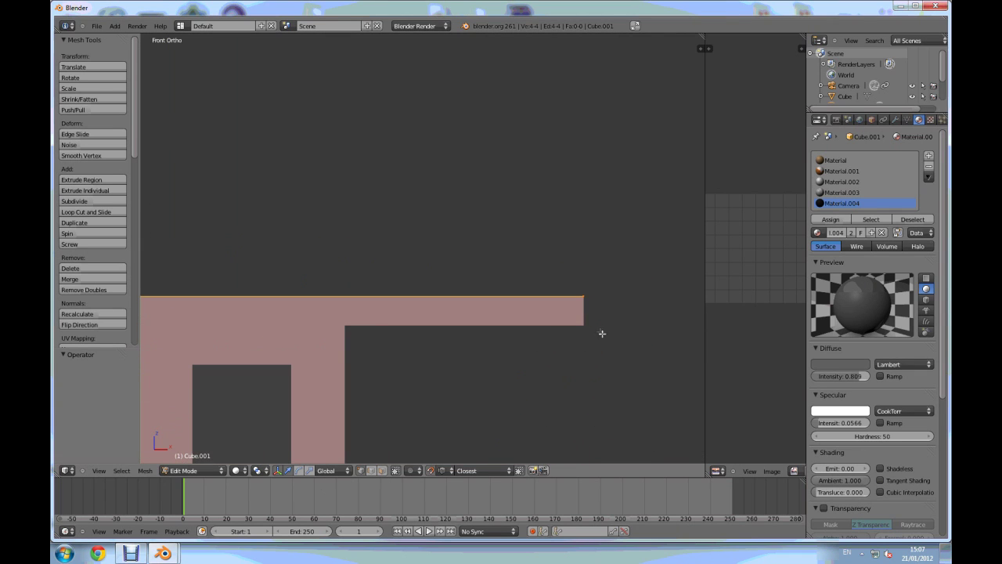
pyautogui.press('e')
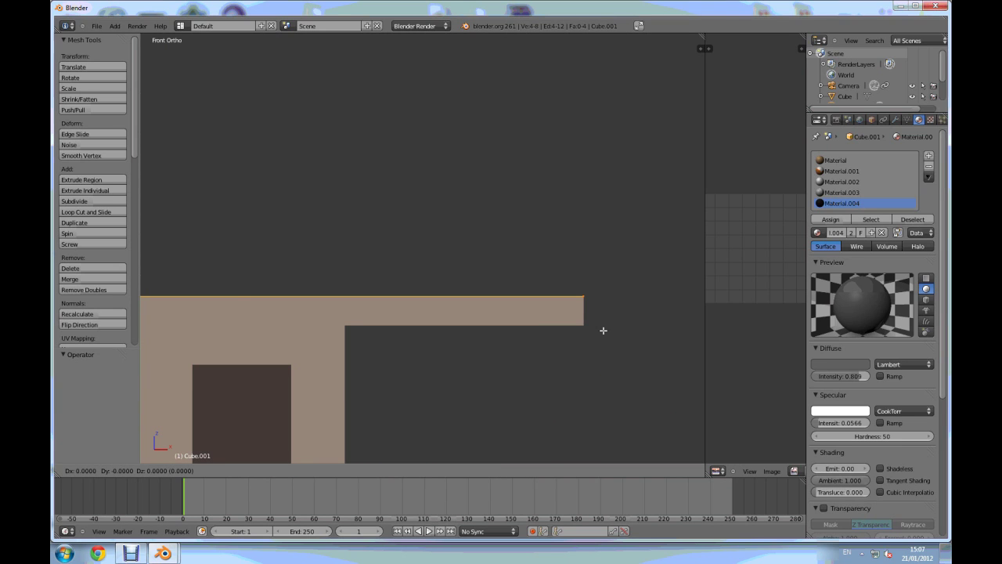
pyautogui.rightClick(610, 310)
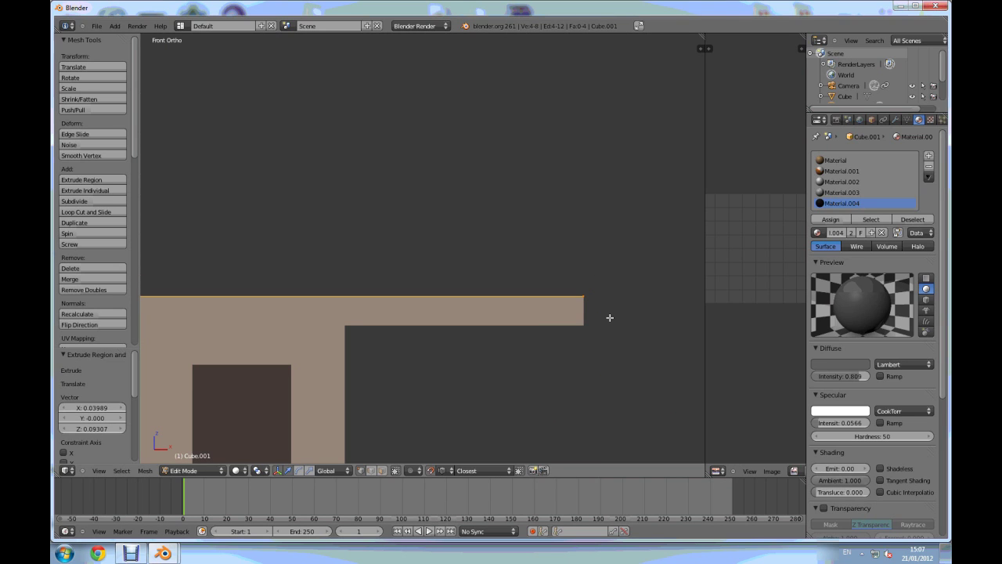
pyautogui.press('s')
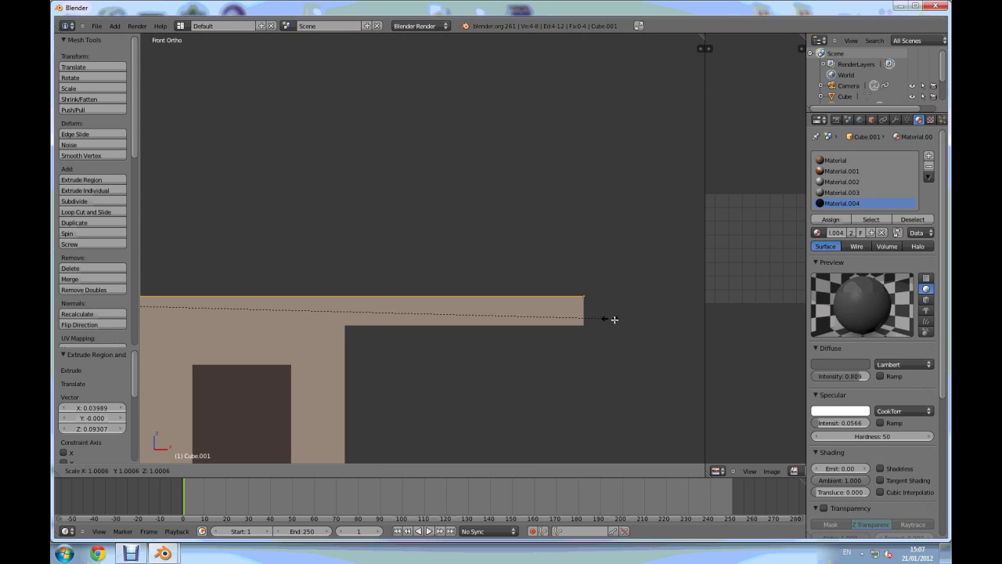
pyautogui.click(615, 319)
pyautogui.moveTo(613, 307); pyautogui.dragTo(591, 353, button='middle')
pyautogui.scroll(-5, 597, 331)
pyautogui.scroll(-2, 566, 333)
pyautogui.scroll(8, 541, 435)
pyautogui.scroll(-3, 590, 343)
pyautogui.scroll(4, 506, 423)
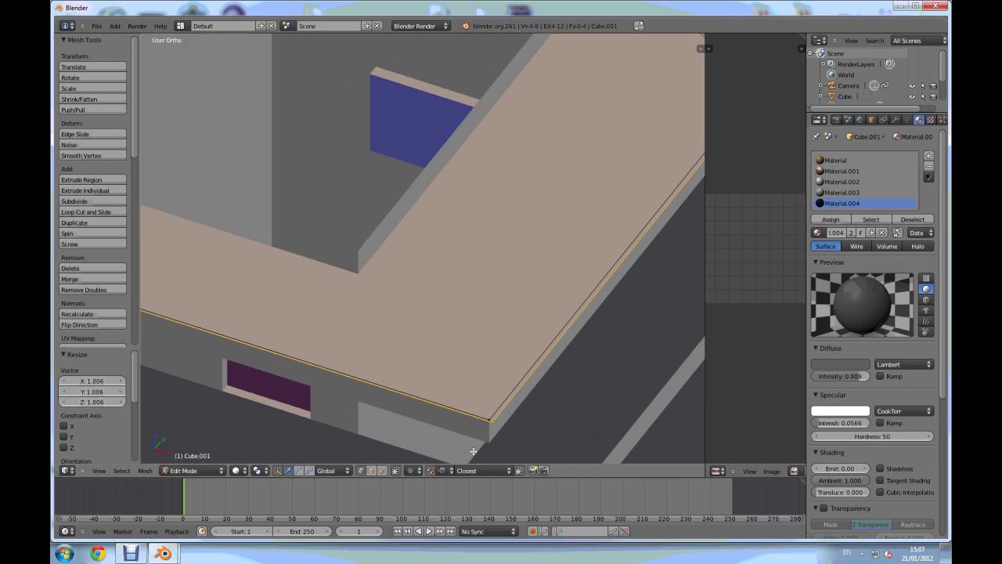
pyautogui.press('s')
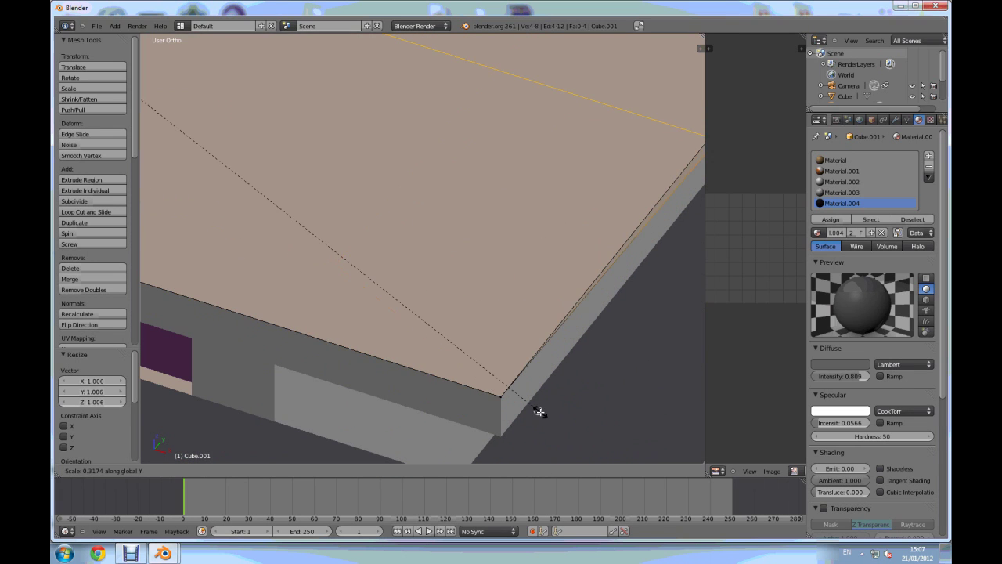
pyautogui.press('y')
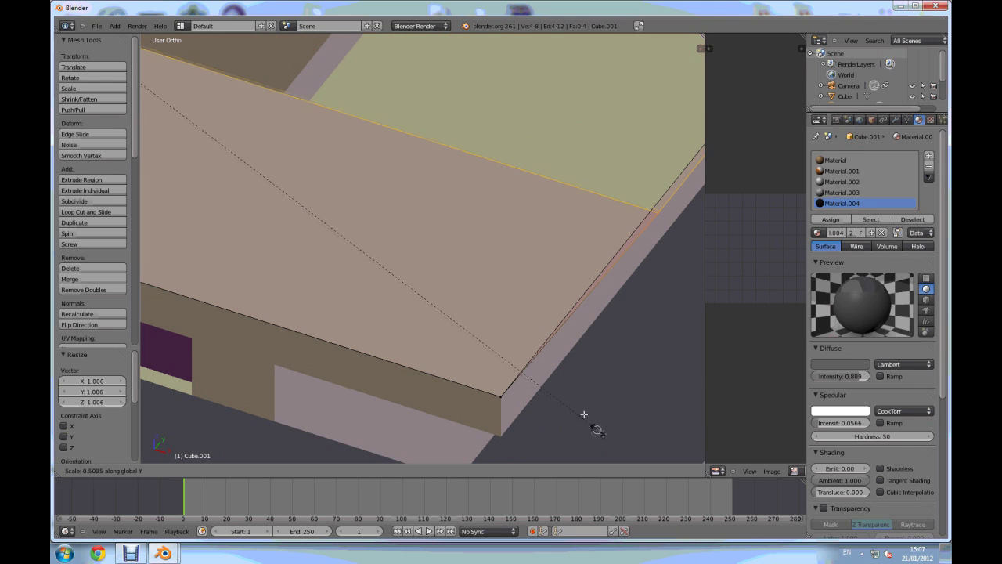
pyautogui.click(586, 415)
pyautogui.scroll(-5, 583, 405)
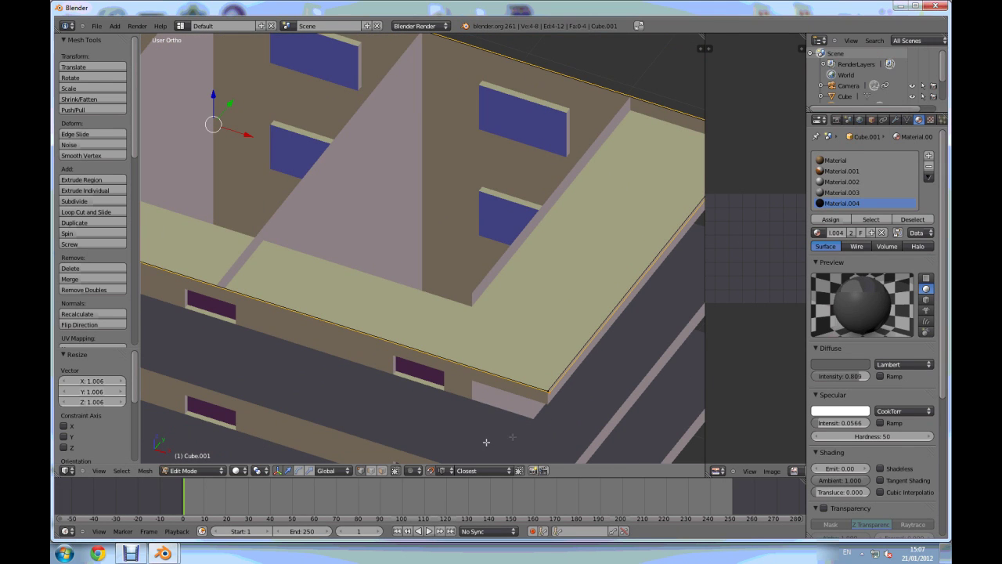
# - Turn off snapping and scale the outer roof edges along Y by about 1.012 to widen the front and back rim
pyautogui.click(431, 471)
pyautogui.scroll(3, 543, 411)
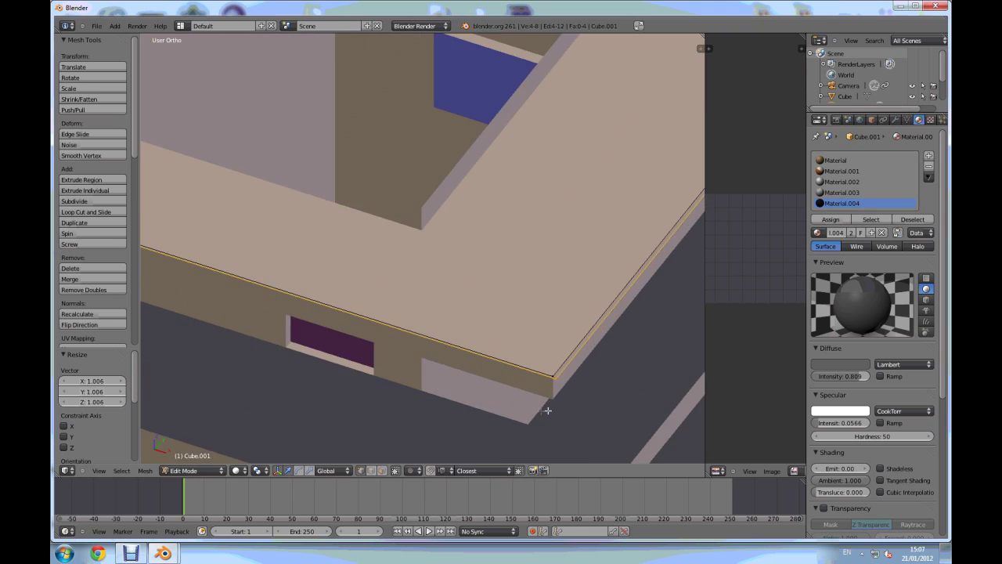
pyautogui.scroll(2, 568, 380)
pyautogui.press('s')
pyautogui.press('y')
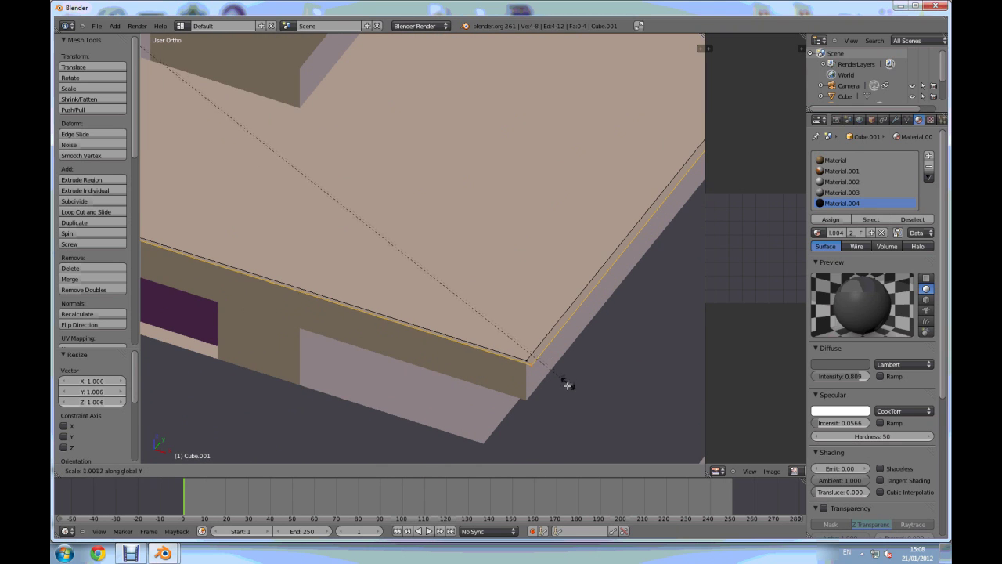
pyautogui.click(578, 393)
pyautogui.scroll(-5, 579, 388)
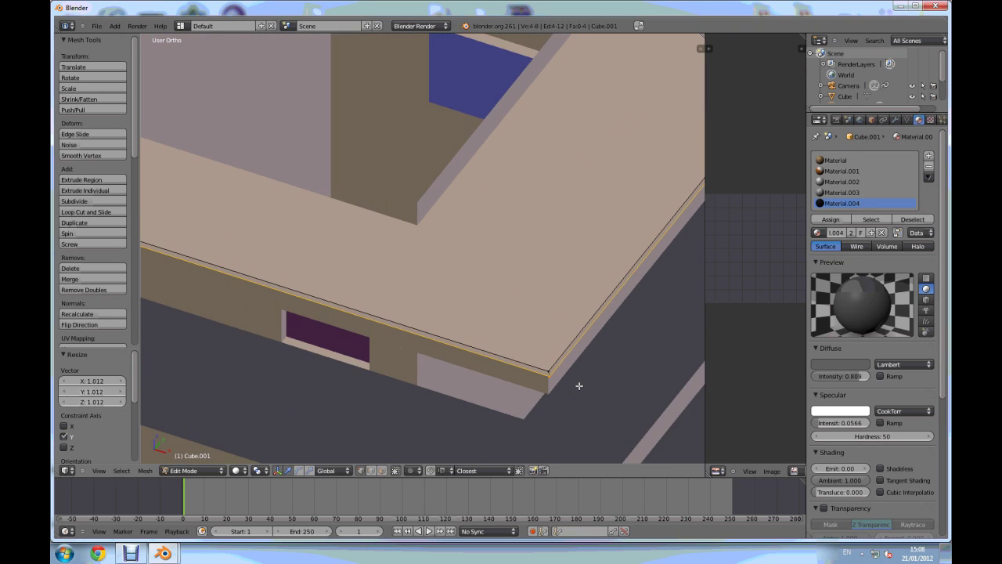
# - Extrude the outer roof edges straight up along Z by about 0.062 in the front view
pyautogui.moveTo(582, 379); pyautogui.dragTo(580, 371, button='middle')
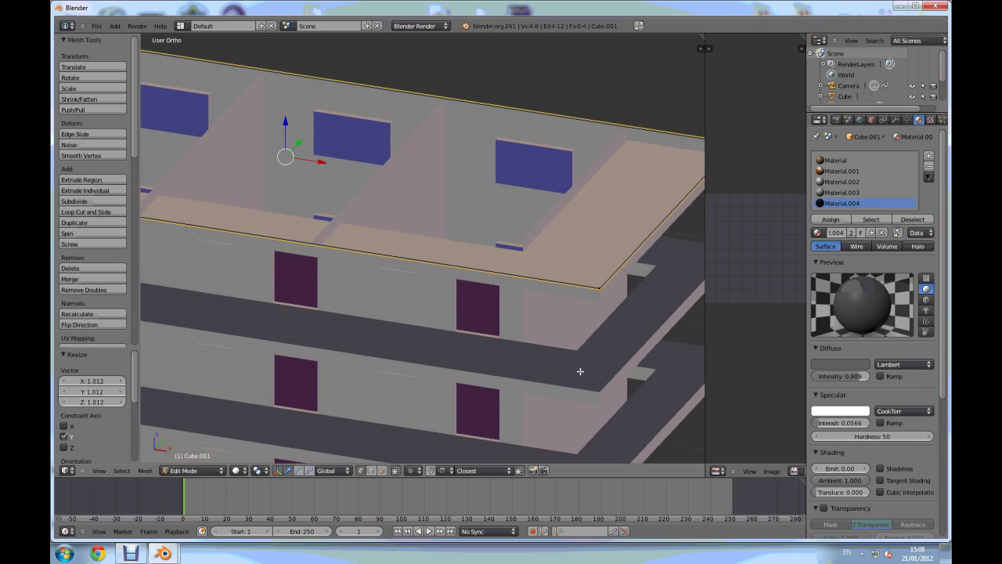
pyautogui.press('KP_1')
pyautogui.scroll(6, 577, 352)
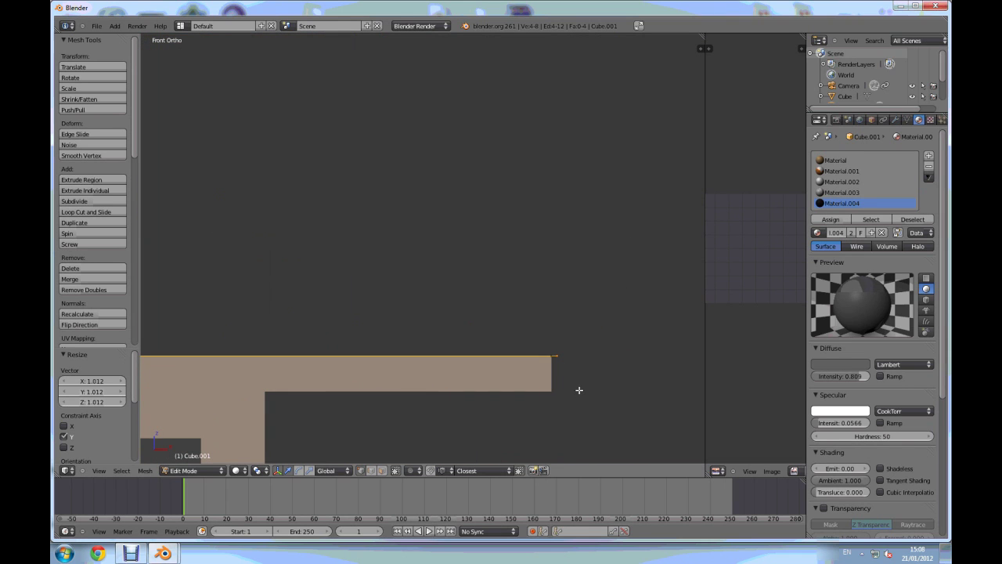
pyautogui.press('e')
pyautogui.press('z')
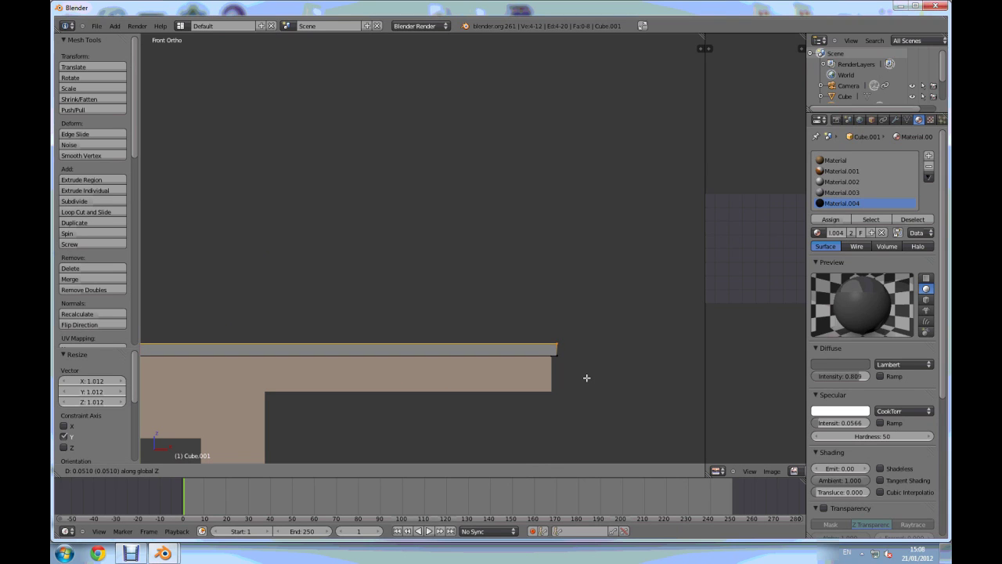
pyautogui.click(606, 343)
# - Fill the raised top edge loop with a face to close the roof, and return to Object Mode
pyautogui.scroll(-2, 607, 342)
pyautogui.moveTo(608, 340); pyautogui.dragTo(581, 361, button='middle')
pyautogui.scroll(-6, 582, 361)
pyautogui.scroll(5, 539, 394)
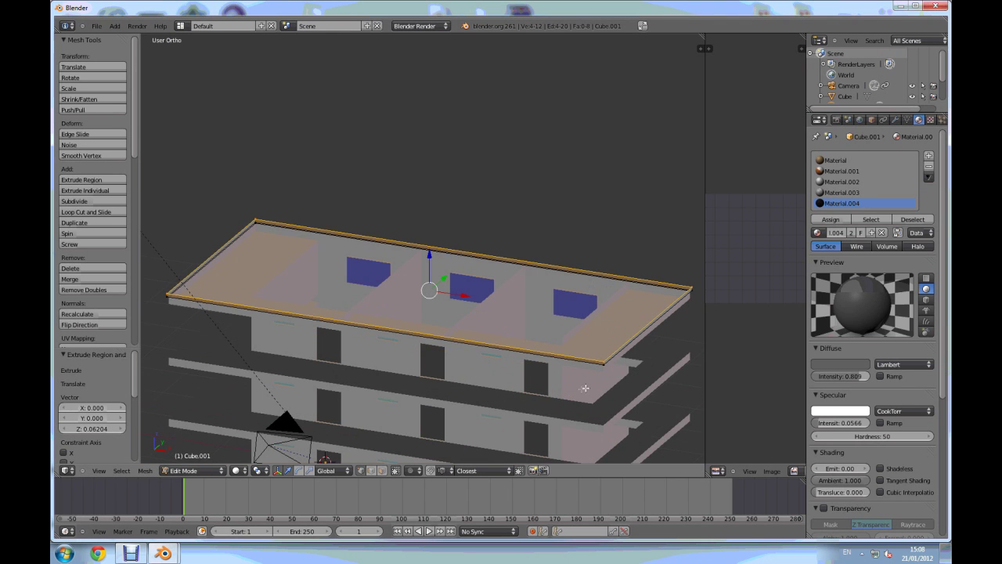
pyautogui.press('f')
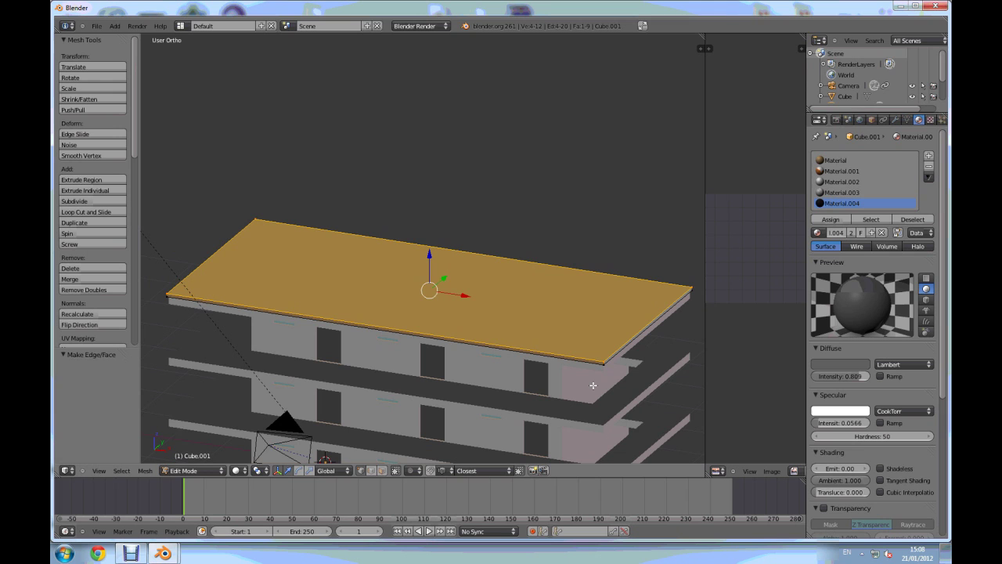
pyautogui.press('Tab')
# - Remove the Material.003, Material.002, Material and Material.001 slots from the roof object, leaving only Material.004
pyautogui.moveTo(388, 320)
pyautogui.mouseDown(button='middle')
pyautogui.moveTo(414, 286)
pyautogui.moveTo(393, 302)
pyautogui.mouseUp(button='middle')
pyautogui.scroll(4, 607, 277)
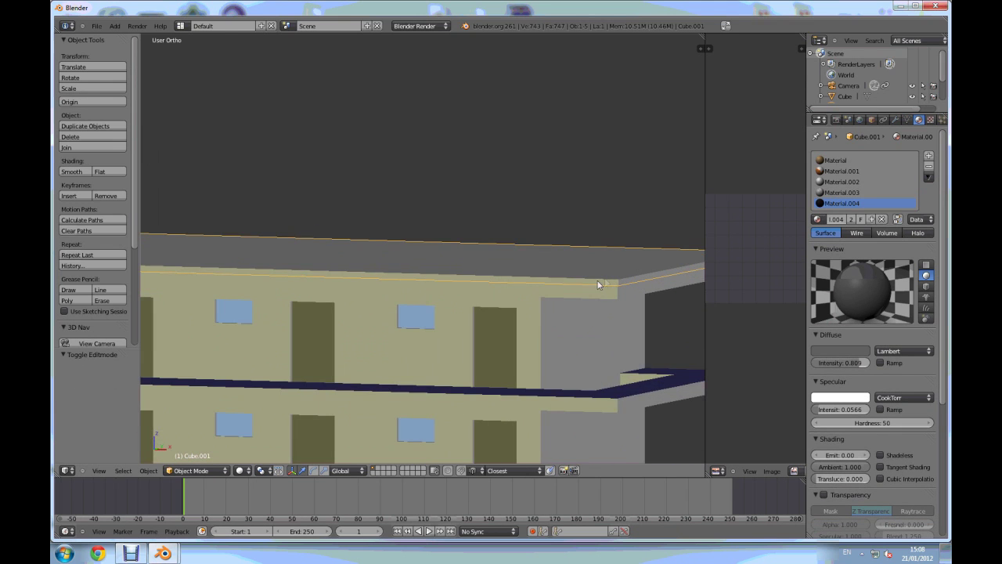
pyautogui.scroll(2, 597, 285)
pyautogui.scroll(-3, 613, 287)
pyautogui.scroll(5, 620, 291)
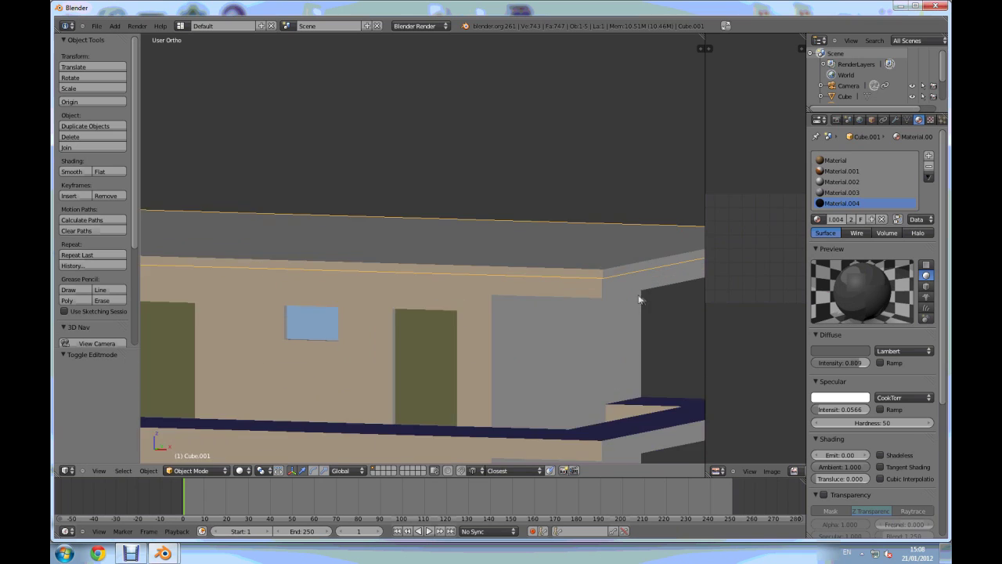
pyautogui.scroll(-3, 567, 296)
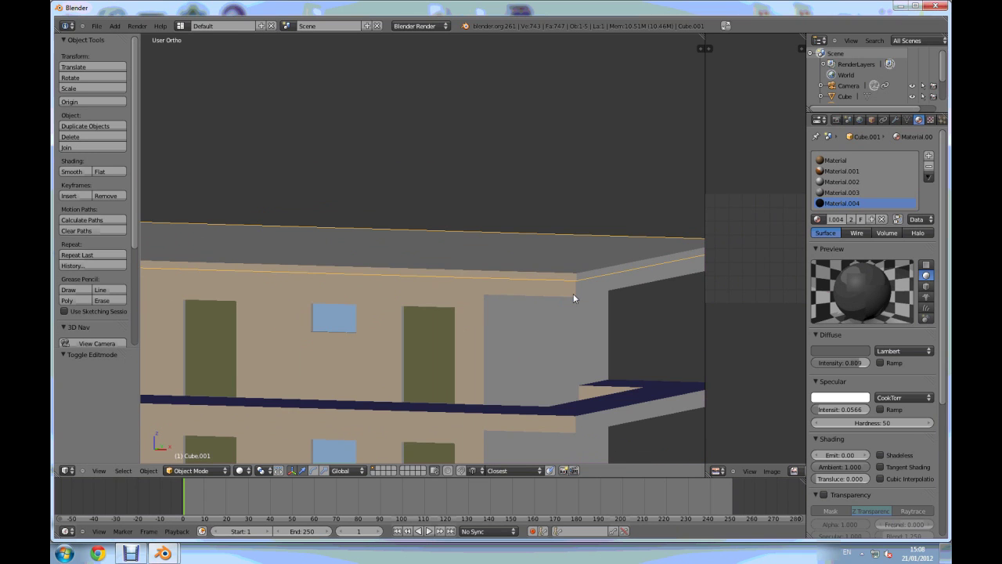
pyautogui.scroll(3, 575, 296)
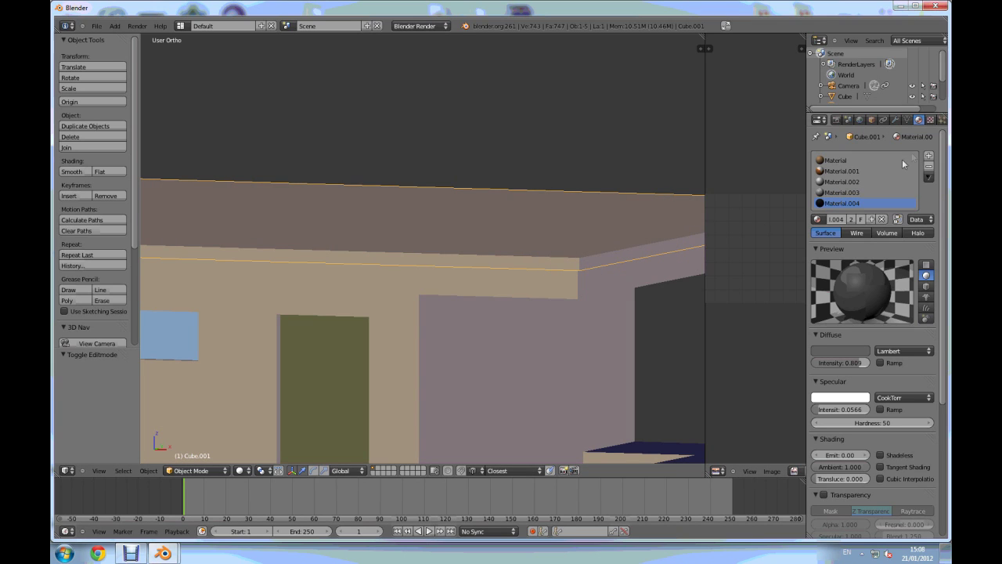
pyautogui.click(841, 192)
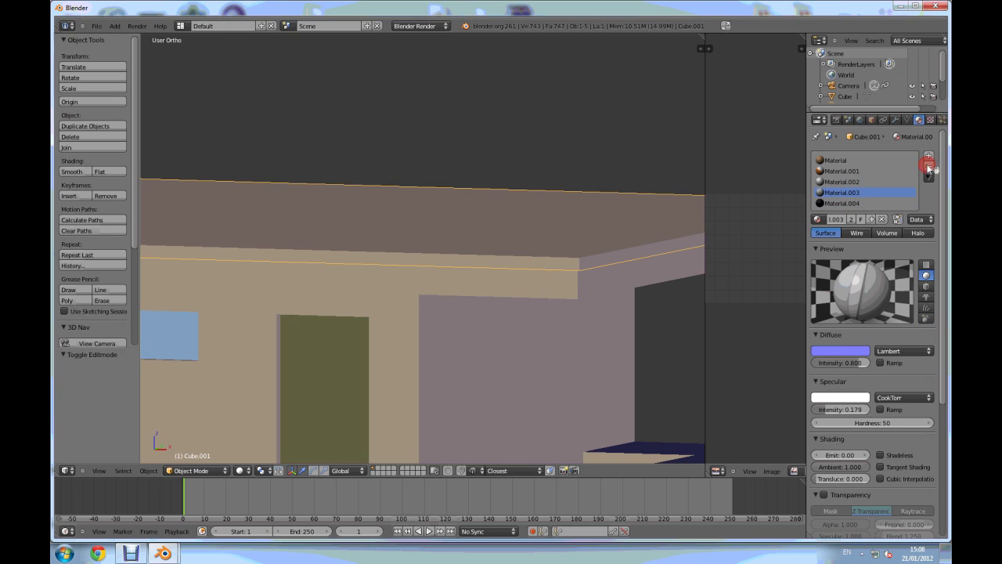
pyautogui.click(928, 166)
pyautogui.click(850, 181)
pyautogui.click(928, 166)
pyautogui.click(856, 160)
pyautogui.click(929, 166)
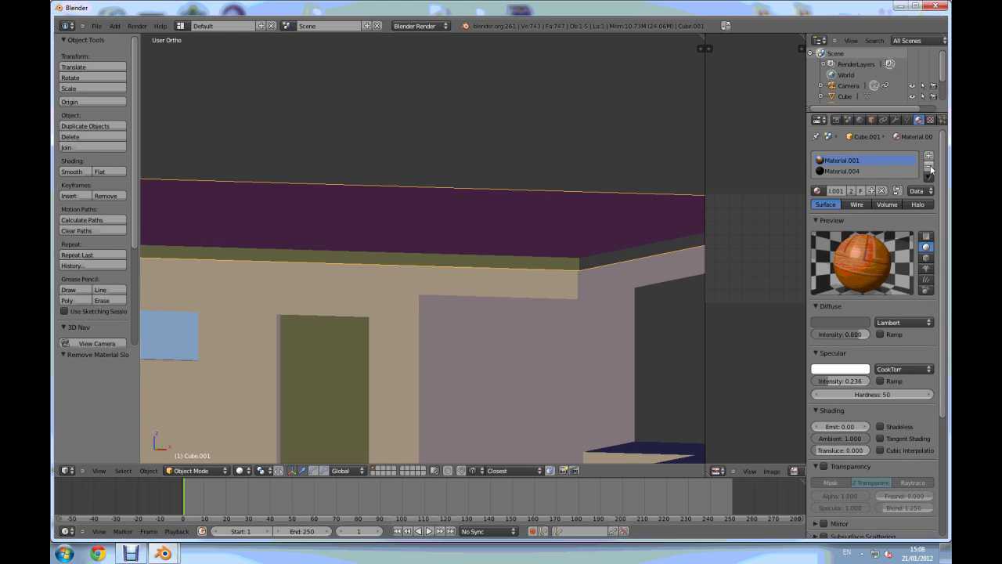
pyautogui.click(928, 166)
# - Examine the hotel and its new roof from above and from several sides
pyautogui.scroll(-5, 517, 274)
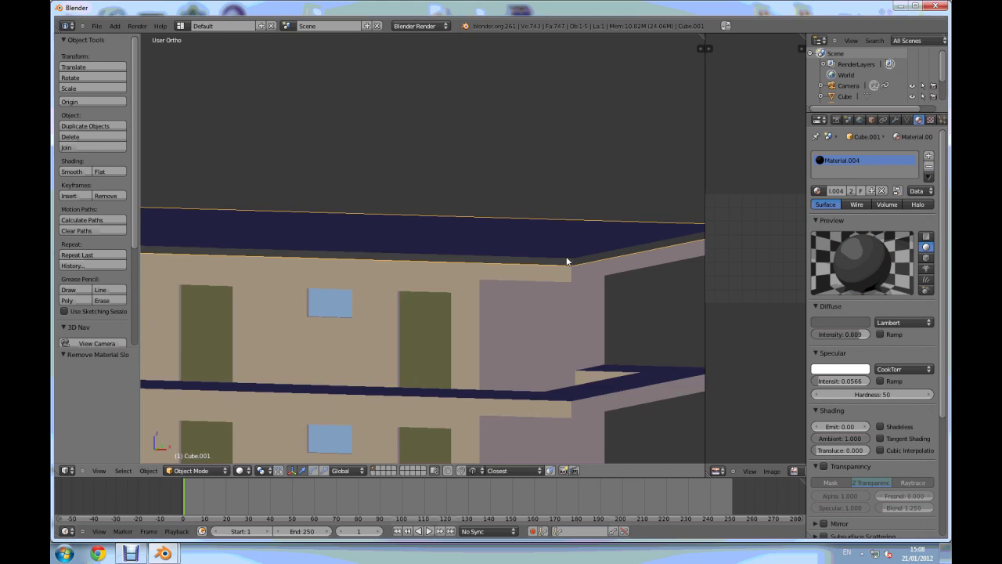
pyautogui.moveTo(517, 272); pyautogui.dragTo(512, 294, button='middle')
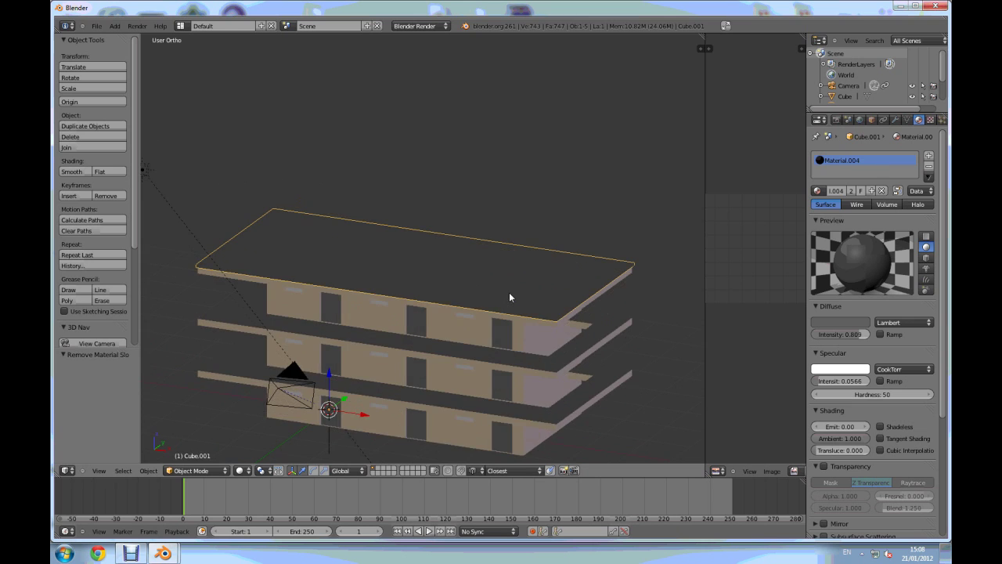
pyautogui.press('KP_0')
pyautogui.press('KP_0')
pyautogui.press('KP_7')
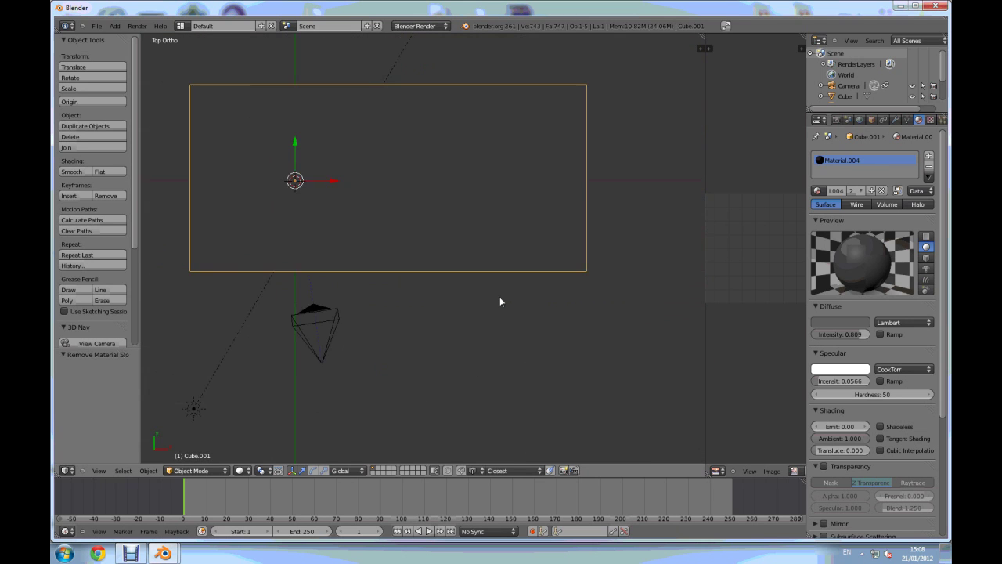
pyautogui.moveTo(430, 327); pyautogui.dragTo(423, 130, button='middle')
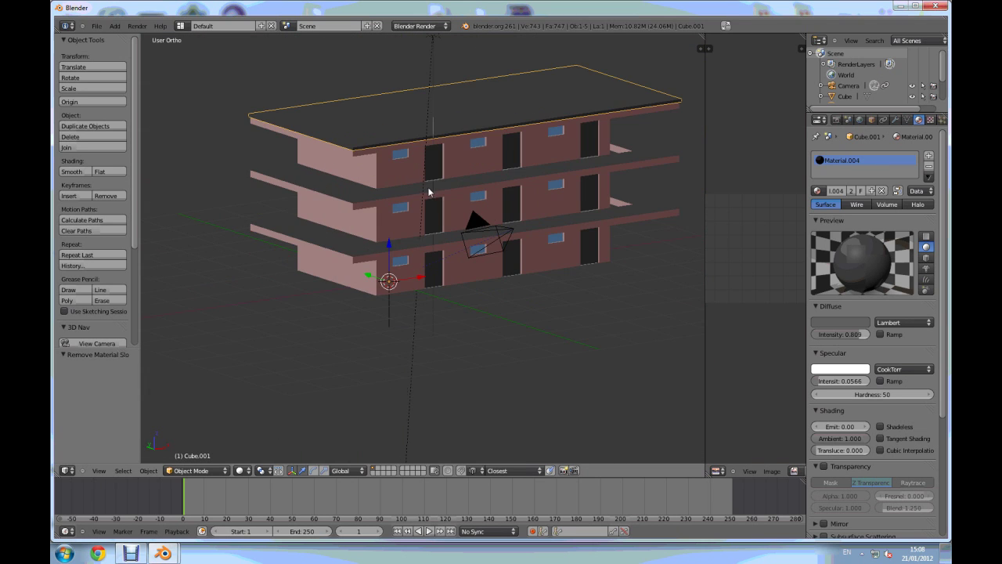
pyautogui.scroll(3, 418, 138)
pyautogui.scroll(-3, 418, 272)
# - Duplicate the four outer bottom corner vertices of the hotel mesh and keep the copies in place
pyautogui.moveTo(417, 272); pyautogui.dragTo(358, 342, button='middle')
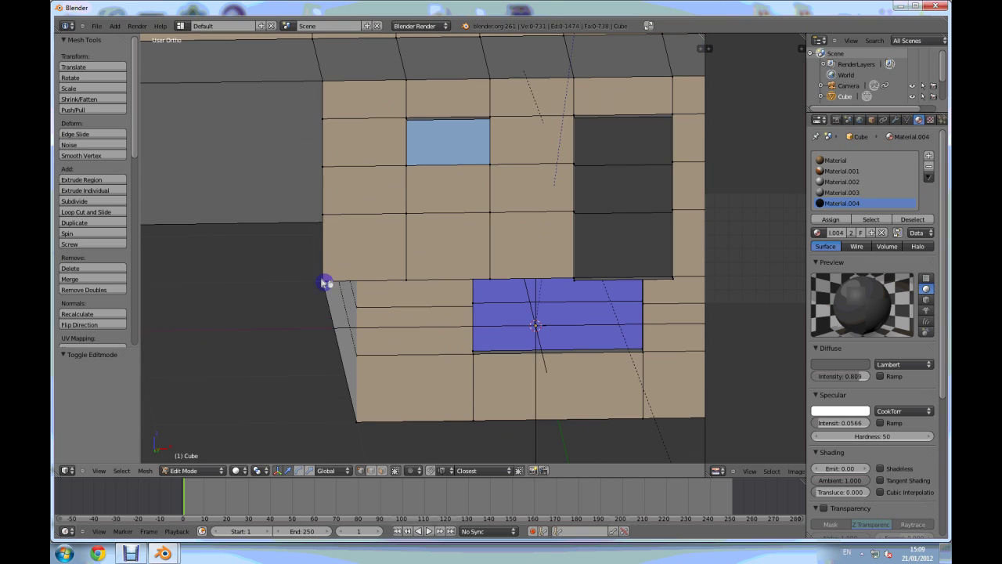
pyautogui.rightClick(324, 284)
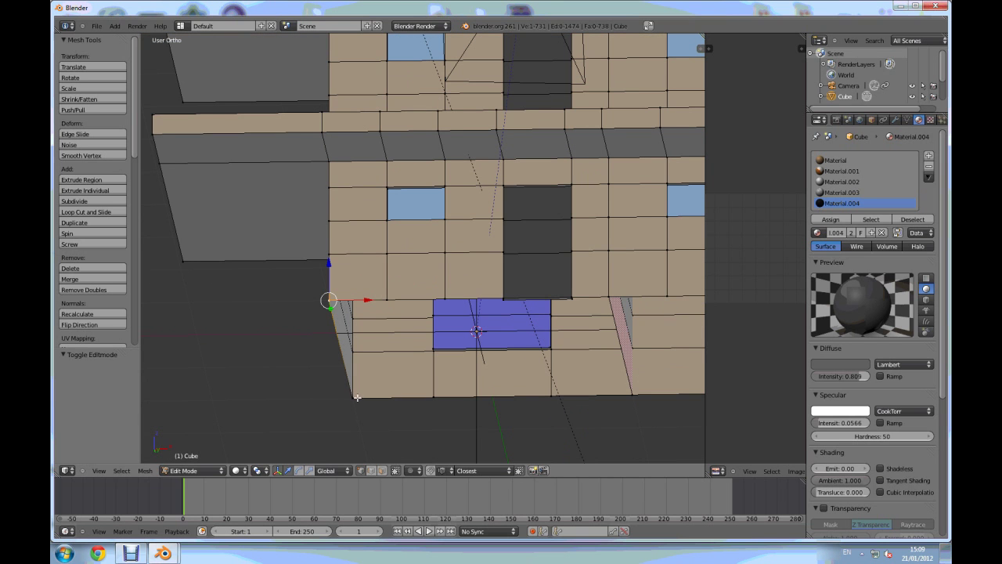
pyautogui.keyDown('shift'); pyautogui.rightClick(357, 396); pyautogui.keyUp('shift')
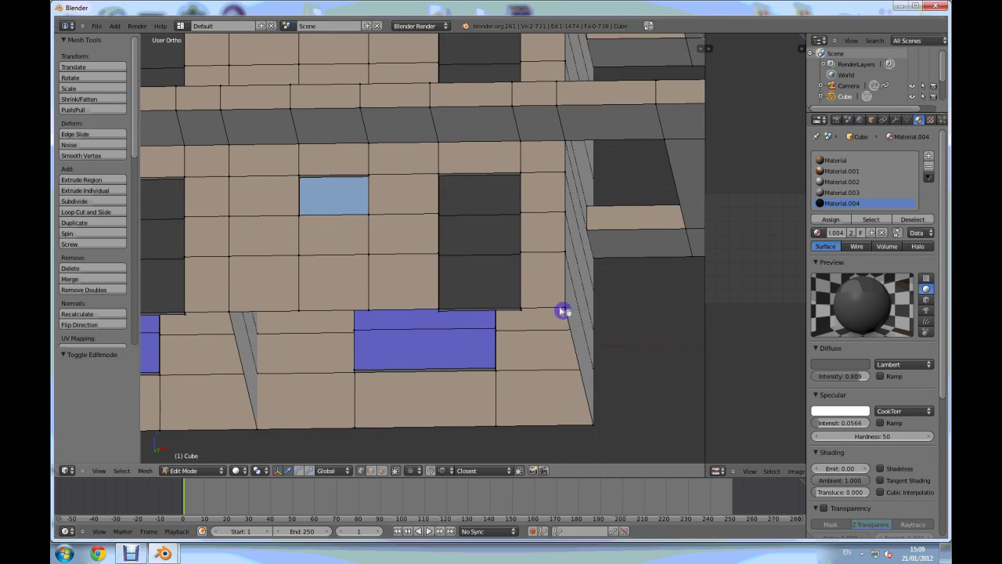
pyautogui.keyDown('shift'); pyautogui.rightClick(564, 314); pyautogui.keyUp('shift')
pyautogui.keyDown('shift'); pyautogui.rightClick(598, 420); pyautogui.keyUp('shift')
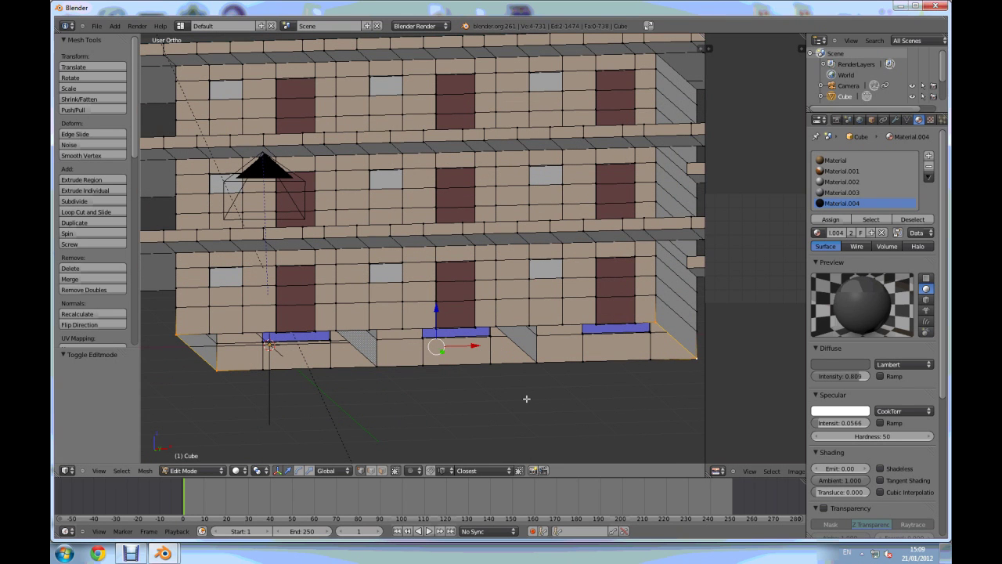
pyautogui.press('e')
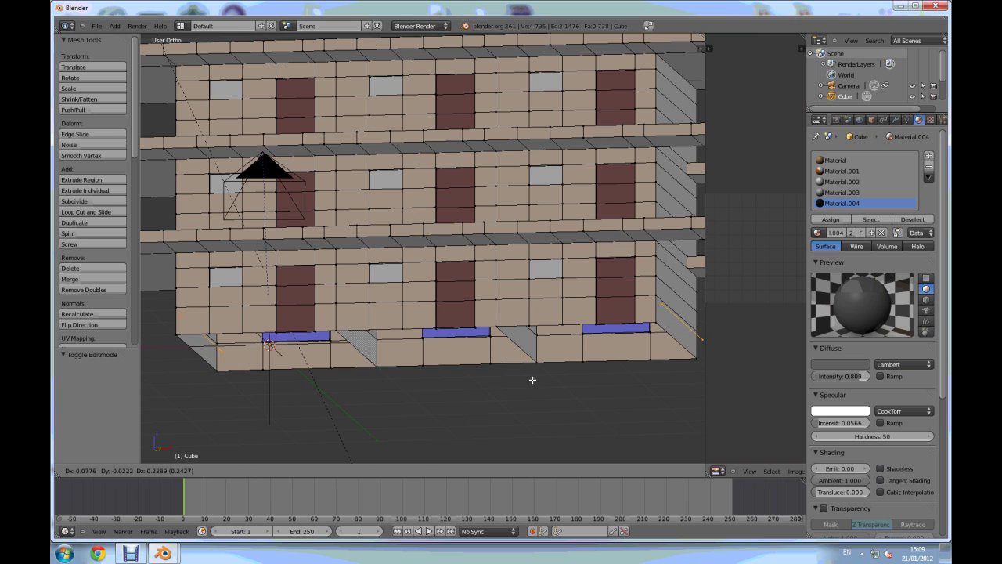
pyautogui.click(533, 380)
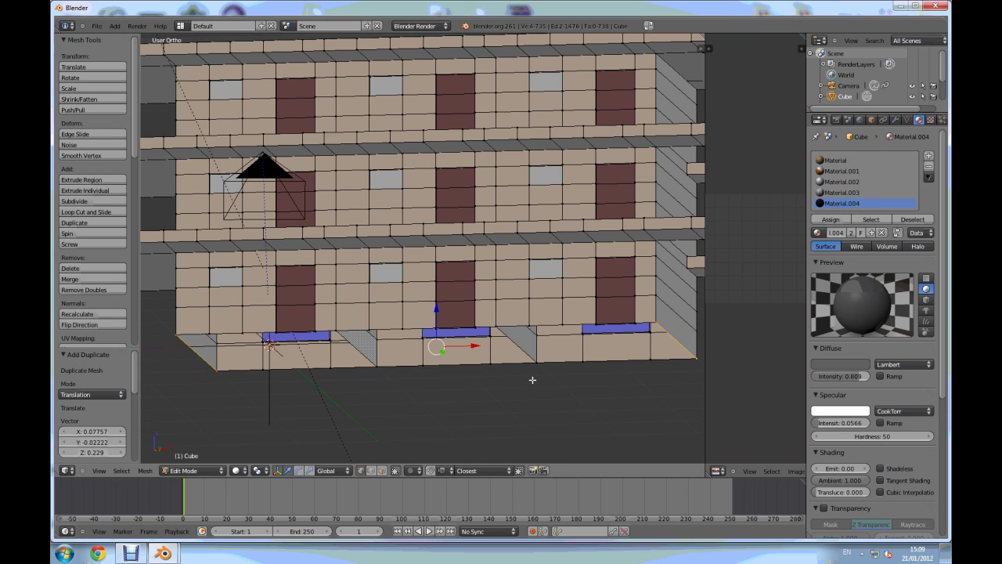
# - Fill the four duplicated corner vertices with a face and separate that selection into its own object
pyautogui.press('f')
pyautogui.press('p')
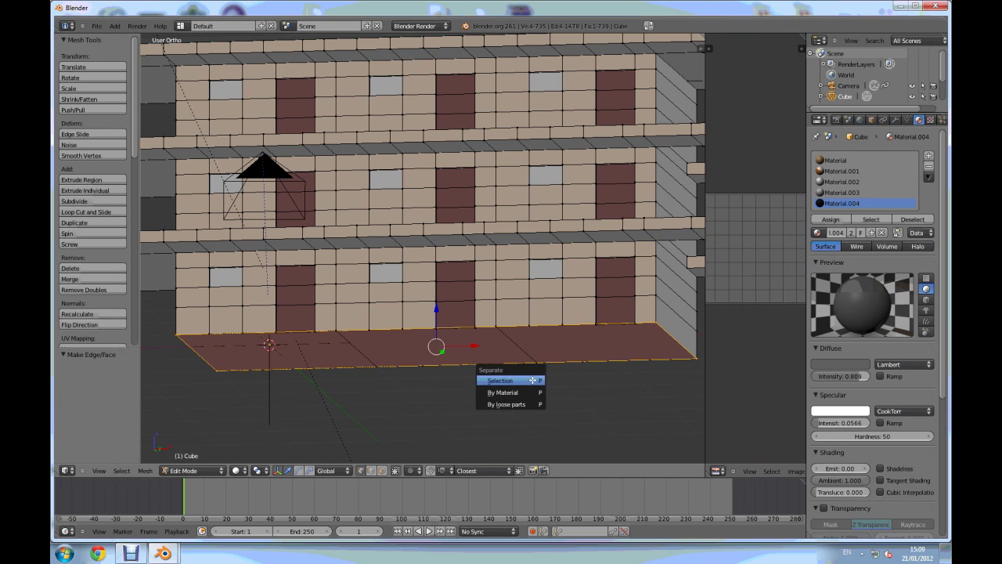
pyautogui.click(525, 381)
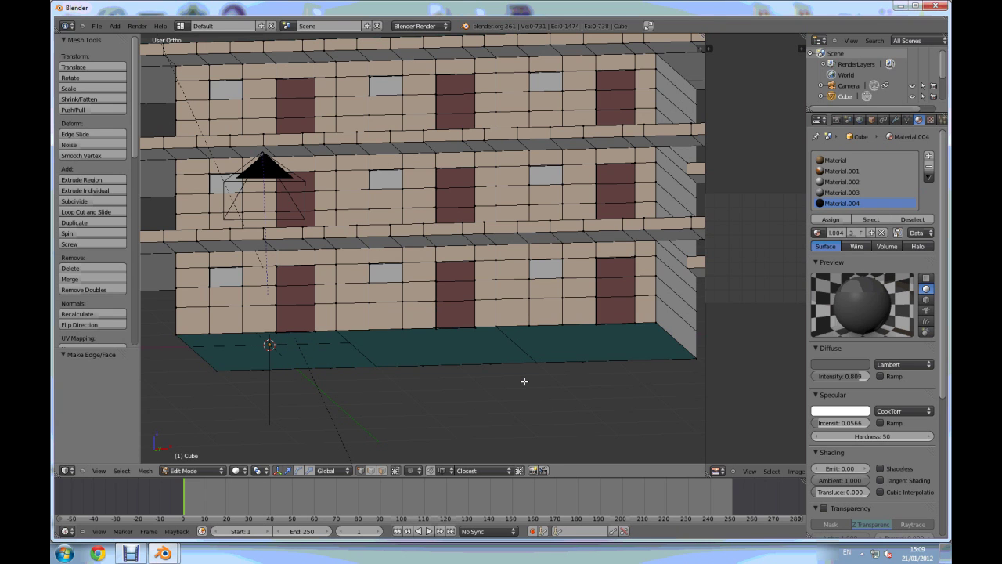
# - Remove only the face from the separated base object in Edit Mode, keeping its outline edges
pyautogui.press('Tab')
pyautogui.rightClick(458, 358)
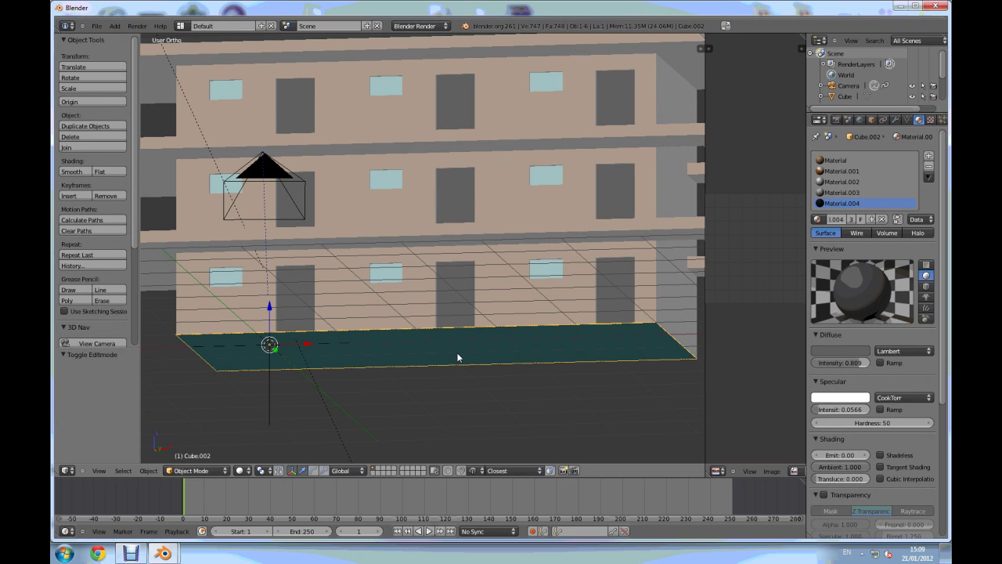
pyautogui.press('Tab')
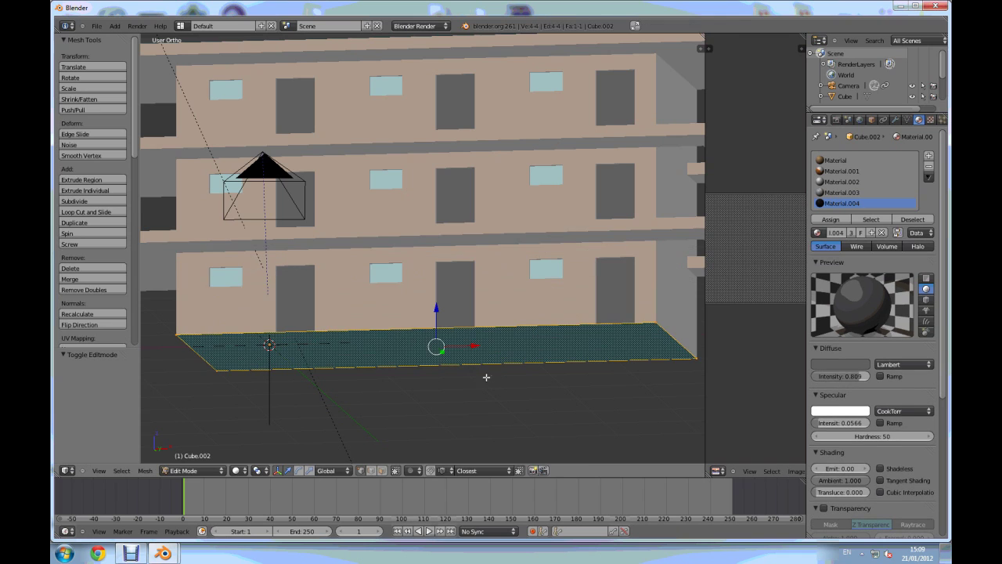
pyautogui.press('x')
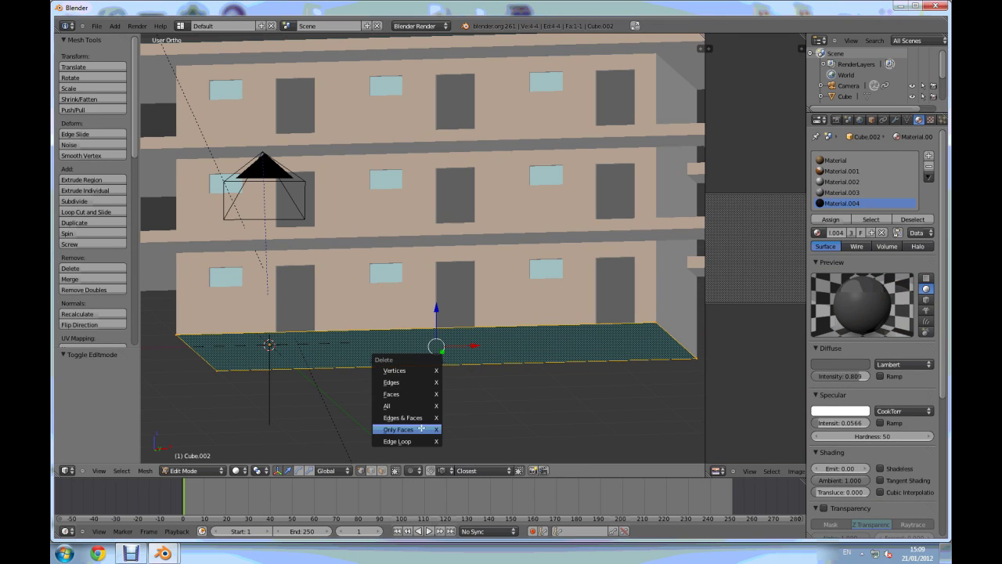
pyautogui.click(402, 430)
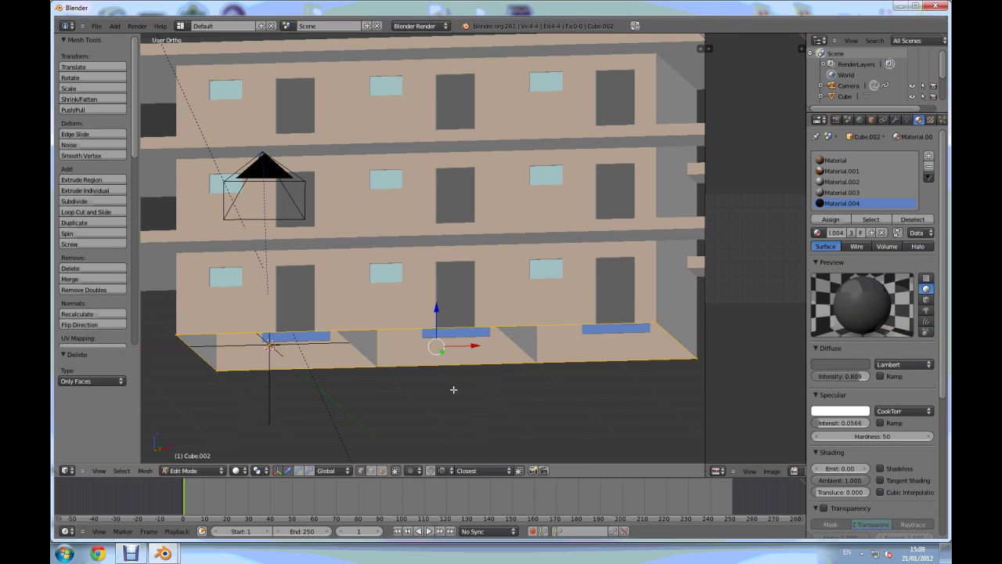
# - Extrude the base outline straight down along Z by about 0.122 in the front view
pyautogui.press('KP_1')
pyautogui.scroll(-5, 485, 381)
pyautogui.scroll(4, 545, 347)
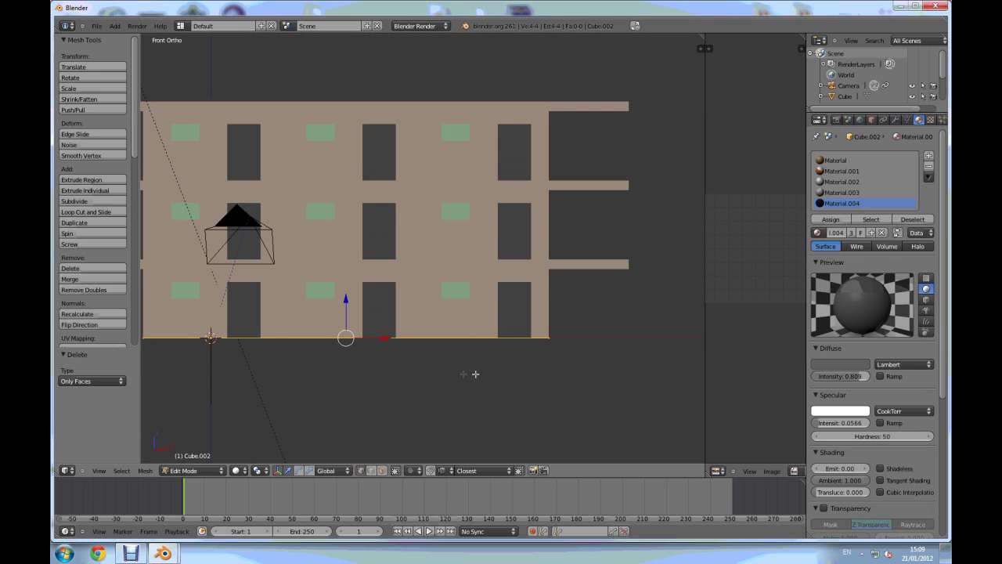
pyautogui.scroll(4, 552, 340)
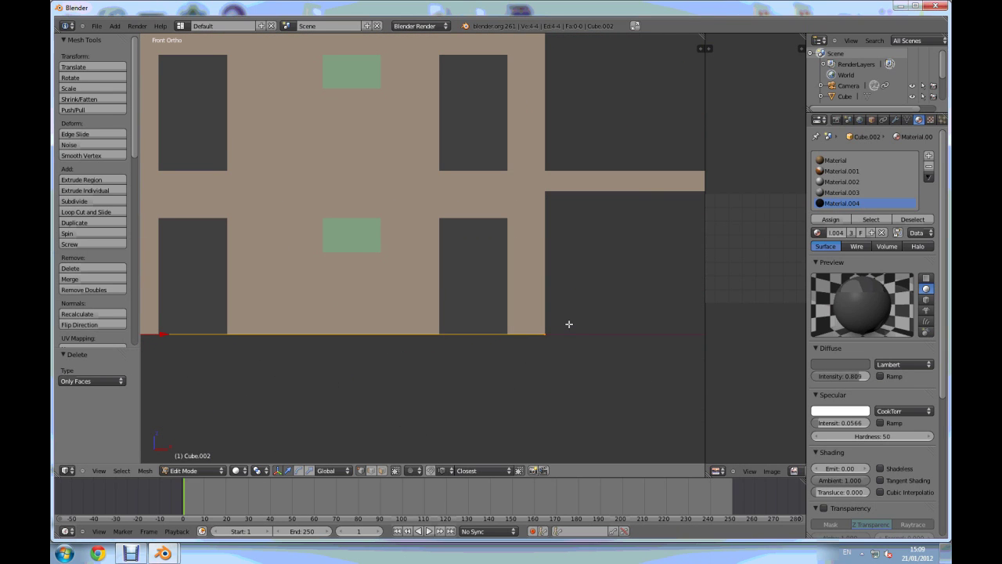
pyautogui.press('e')
pyautogui.press('z')
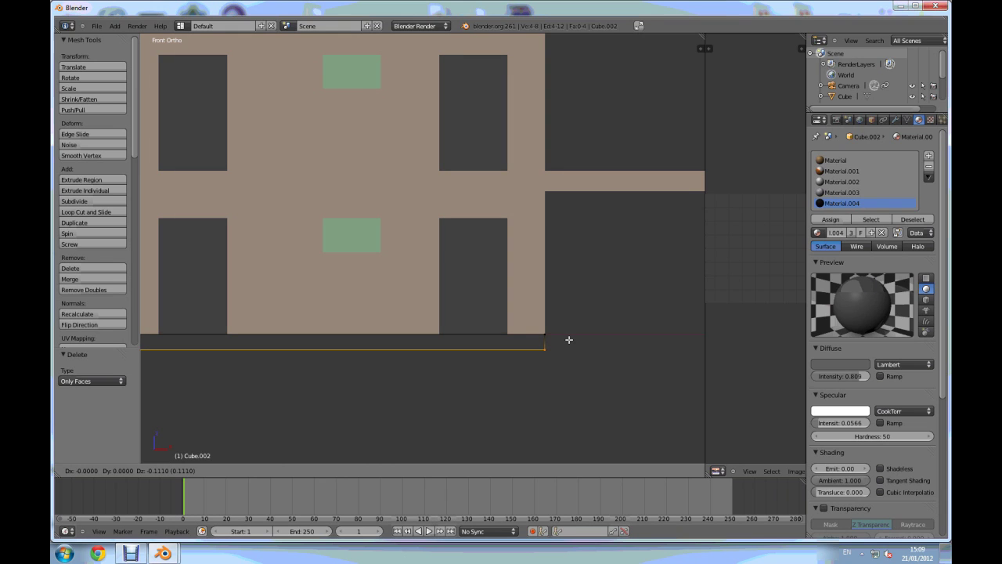
pyautogui.click(569, 340)
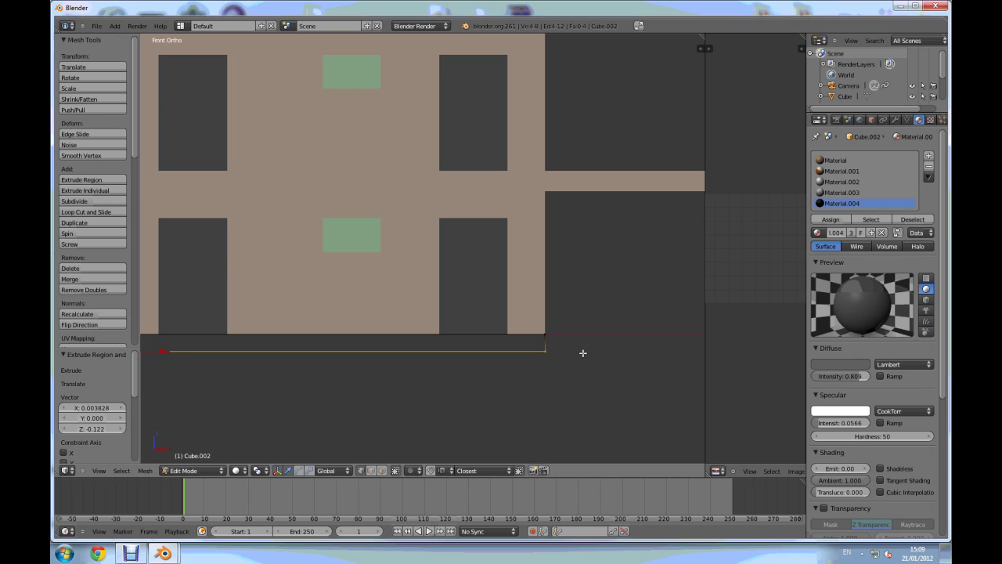
# - Adjust the lower base edges along Z, and return to Object Mode
pyautogui.press('e')
pyautogui.press('z')
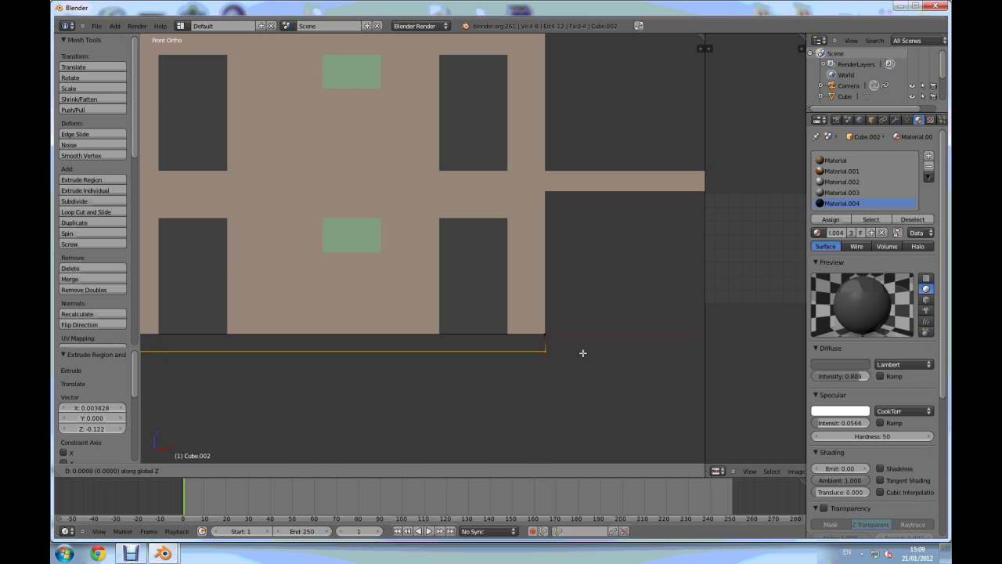
pyautogui.click(584, 354)
pyautogui.scroll(-10, 579, 349)
pyautogui.moveTo(413, 254); pyautogui.dragTo(454, 289, button='middle')
pyautogui.press('Tab')
pyautogui.scroll(4, 451, 285)
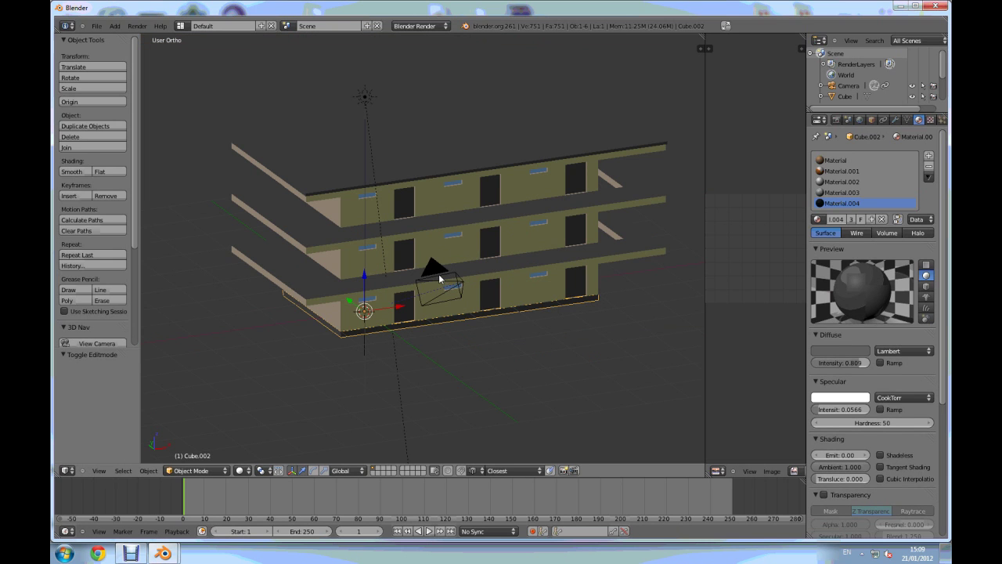
# - Move the camera in the top view by about 10.17 along X and -1.38 along Y, and look through it
pyautogui.rightClick(451, 287)
pyautogui.press('KP_Divide')
pyautogui.press('KP_7')
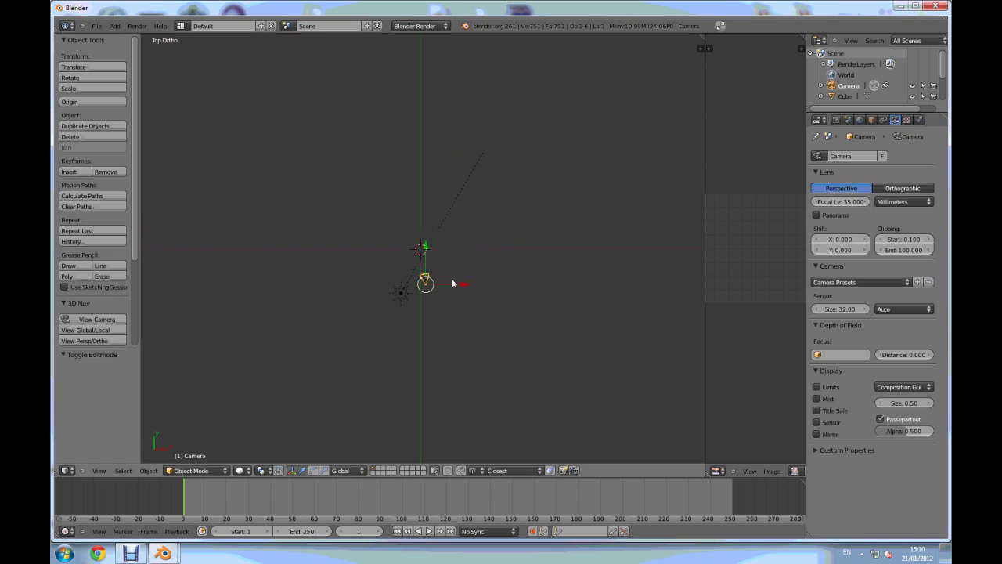
pyautogui.keyDown('shift'); pyautogui.moveTo(477, 232); pyautogui.dragTo(452, 306, button='middle'); pyautogui.keyUp('shift')
pyautogui.press('g')
pyautogui.click(539, 349)
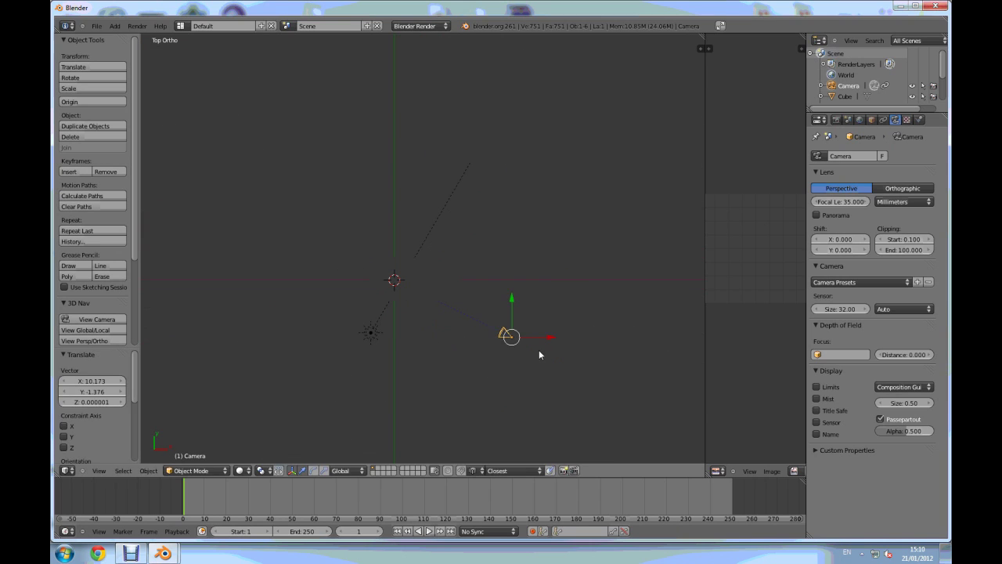
pyautogui.press('KP_0')
pyautogui.scroll(5, 435, 266)
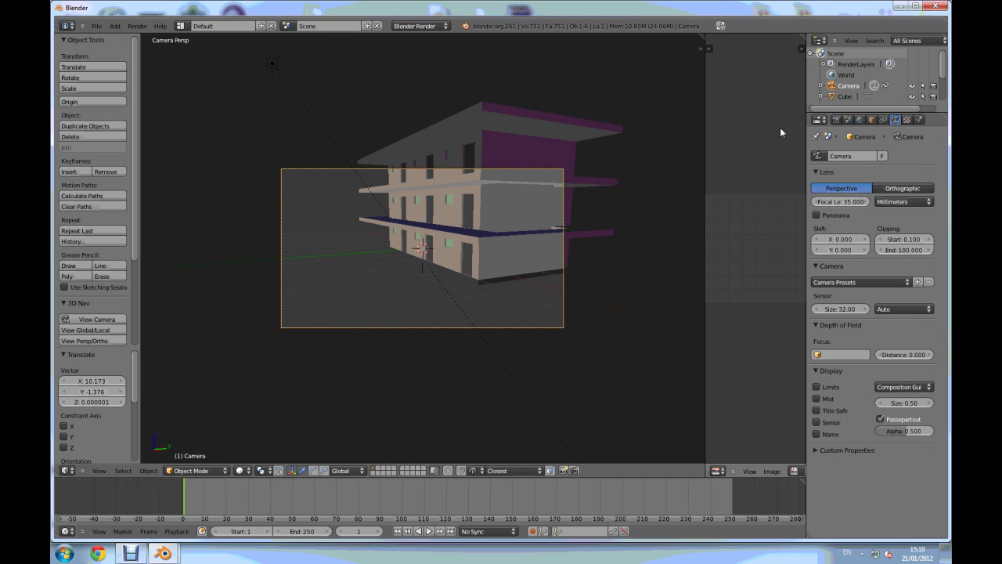
pyautogui.scroll(2, 406, 258)
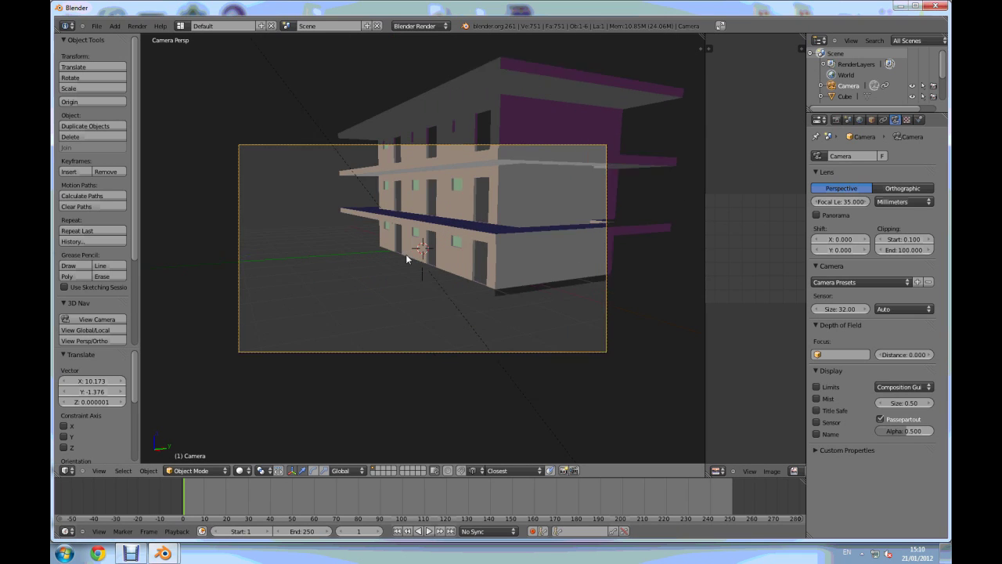
pyautogui.scroll(2, 415, 251)
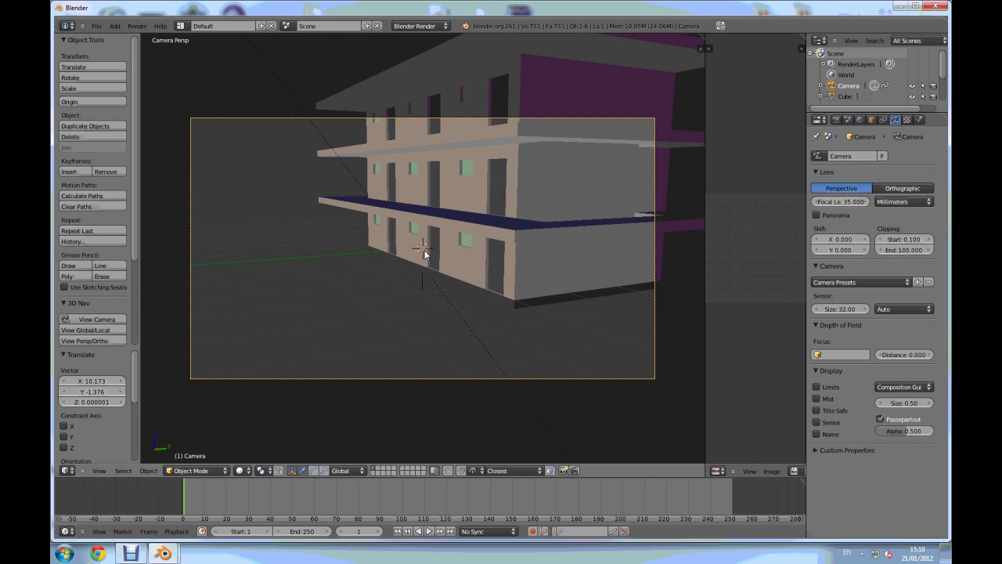
# - Reposition the camera's target Empty horizontally and raise it about 1.68 along Z to frame the hotel, using wireframe display
pyautogui.press('z')
pyautogui.rightClick(421, 259)
pyautogui.rightClick(423, 267)
pyautogui.rightClick(422, 271)
pyautogui.rightClick(443, 244)
pyautogui.moveTo(457, 247); pyautogui.dragTo(526, 226)
pyautogui.moveTo(424, 212); pyautogui.dragTo(437, 252)
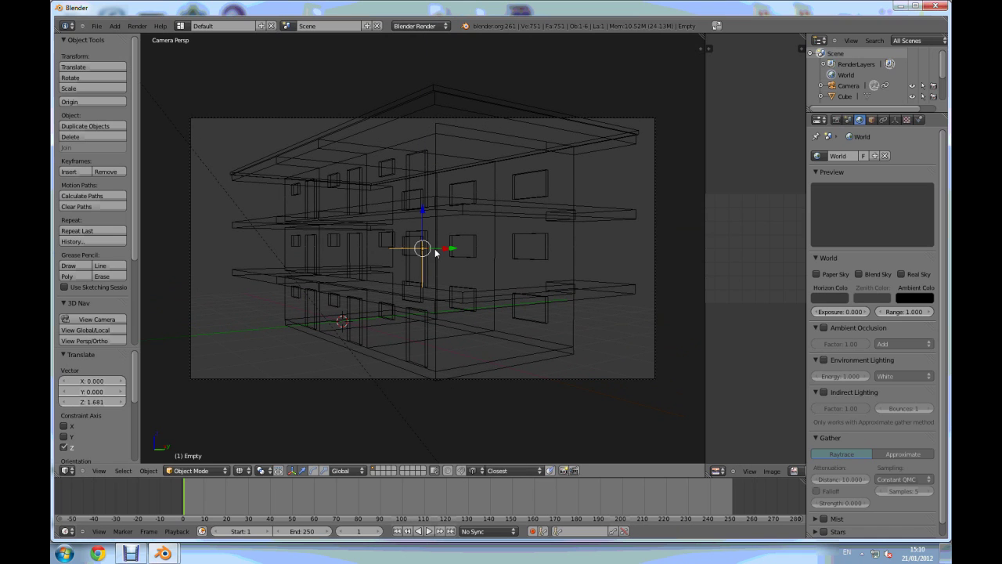
pyautogui.press('z')
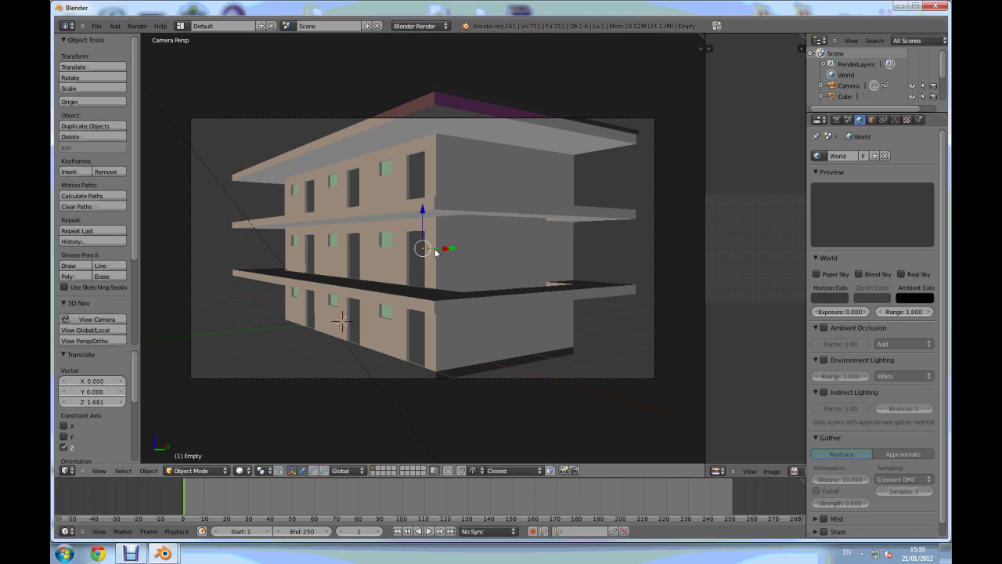
# - Render the camera view to check it, and merge the image editor area into the 3D view
pyautogui.press('F12')
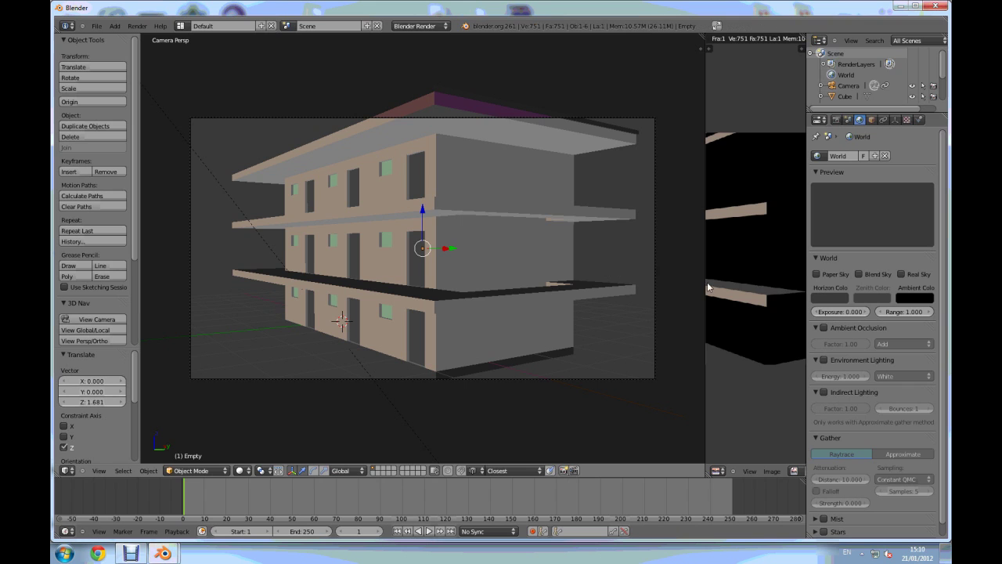
pyautogui.moveTo(705, 282); pyautogui.dragTo(401, 284)
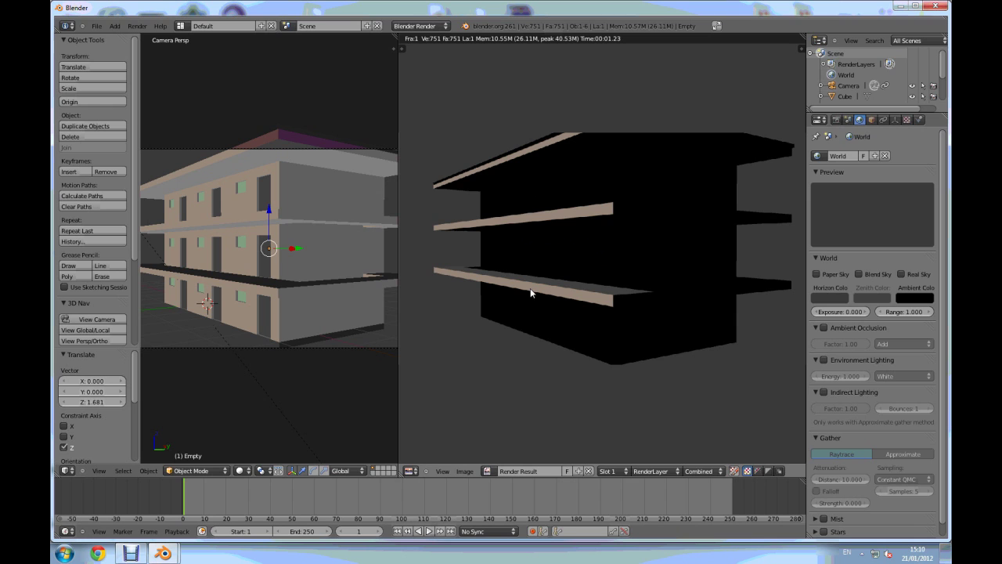
pyautogui.click(589, 470)
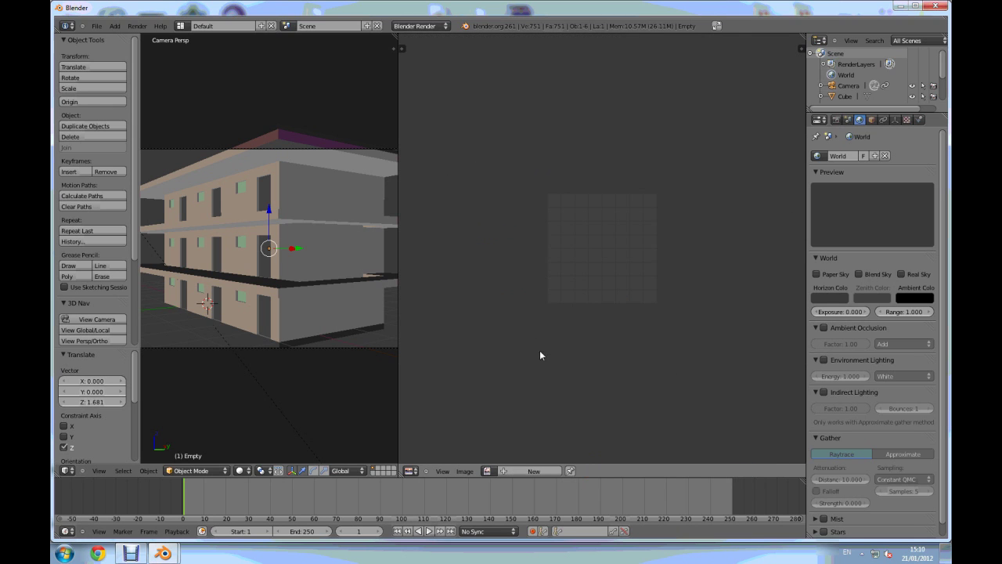
pyautogui.moveTo(395, 36); pyautogui.dragTo(571, 231)
# - Add a Hemi lamp and place it above the hotel, moved about 2.63 along X and 5.24 along Z
pyautogui.press('KP_7')
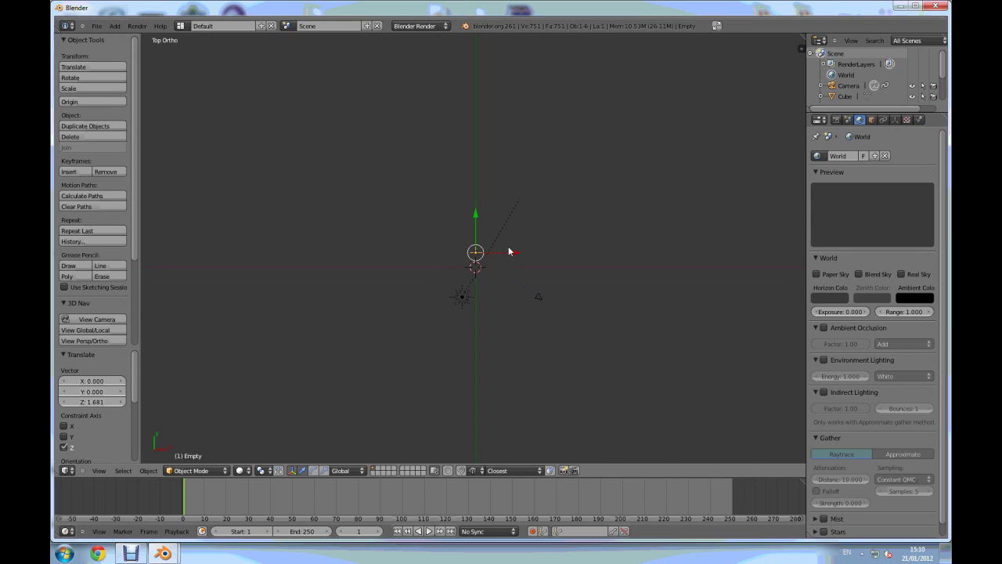
pyautogui.scroll(1, 469, 251)
pyautogui.hotkey('shift', 'a')
pyautogui.moveTo(465, 296)
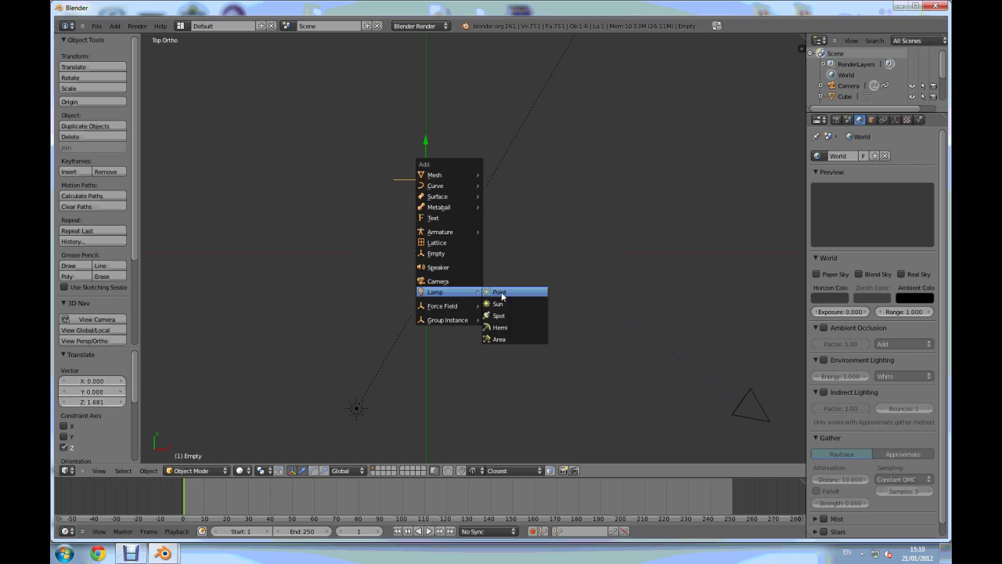
pyautogui.click(501, 327)
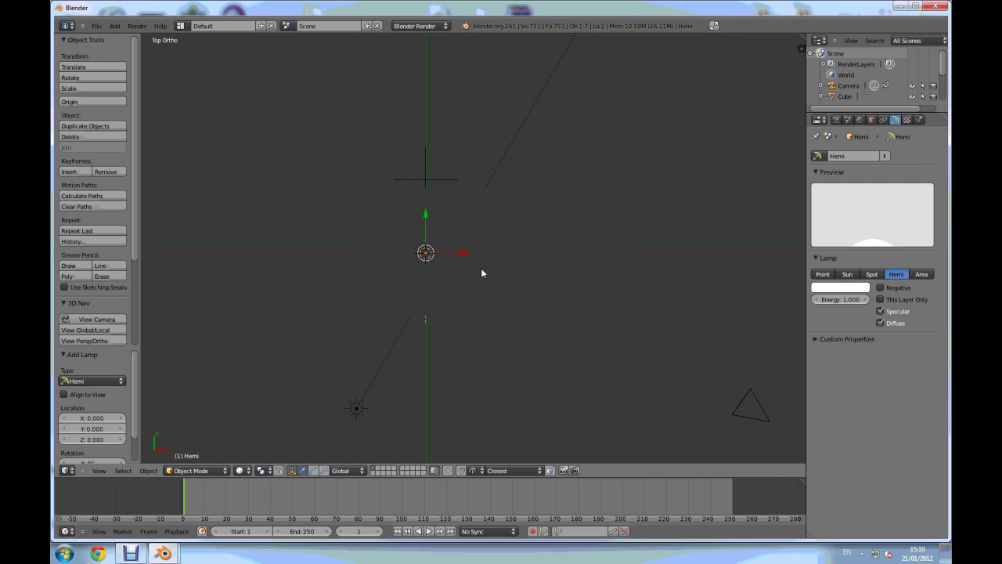
pyautogui.press('g')
pyautogui.click(564, 266)
pyautogui.press('KP_1')
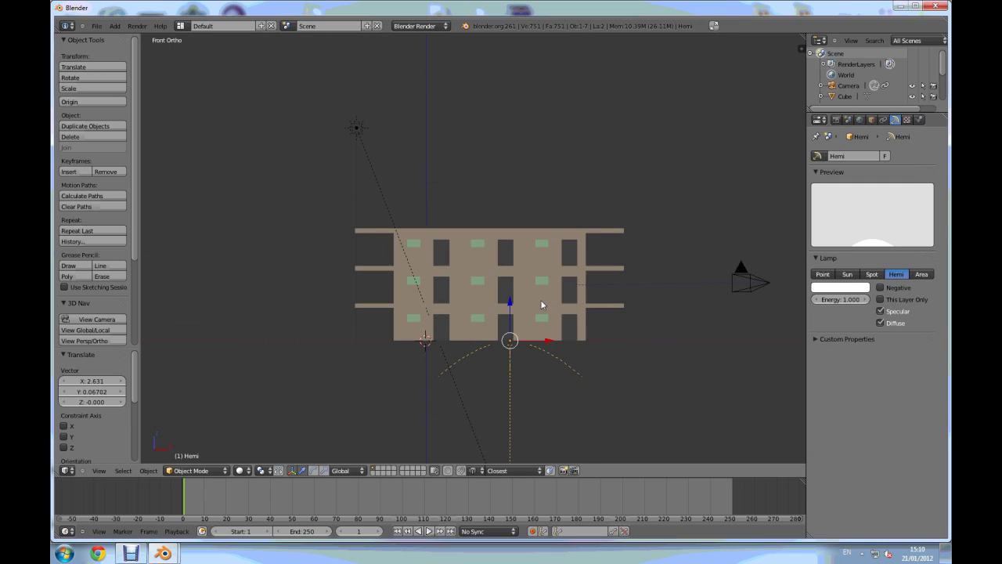
pyautogui.moveTo(509, 305); pyautogui.dragTo(464, 137)
# - Set the Hemi lamp's energy to 0.360 and render the camera view
pyautogui.moveTo(852, 302); pyautogui.dragTo(836, 301)
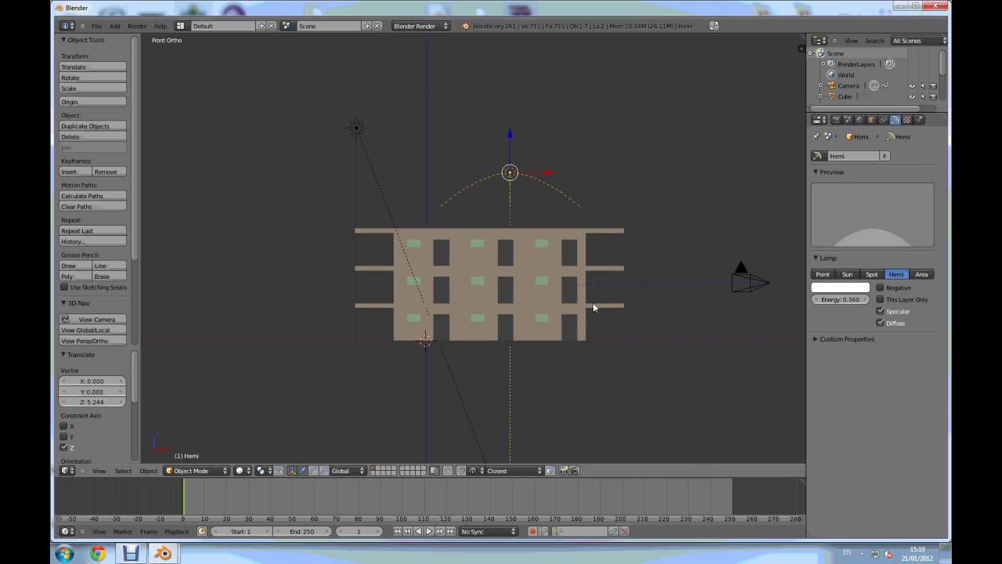
pyautogui.press('F12')
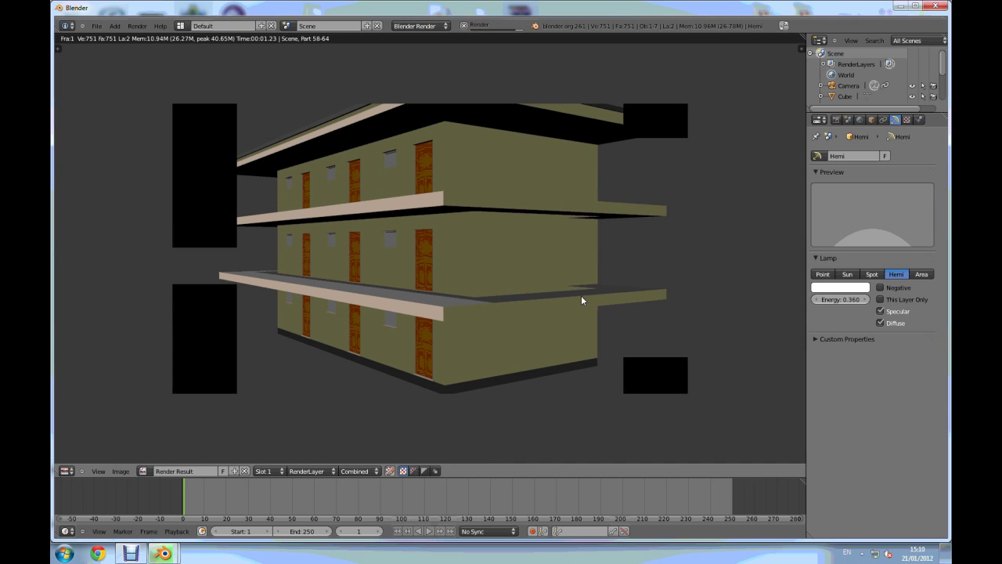